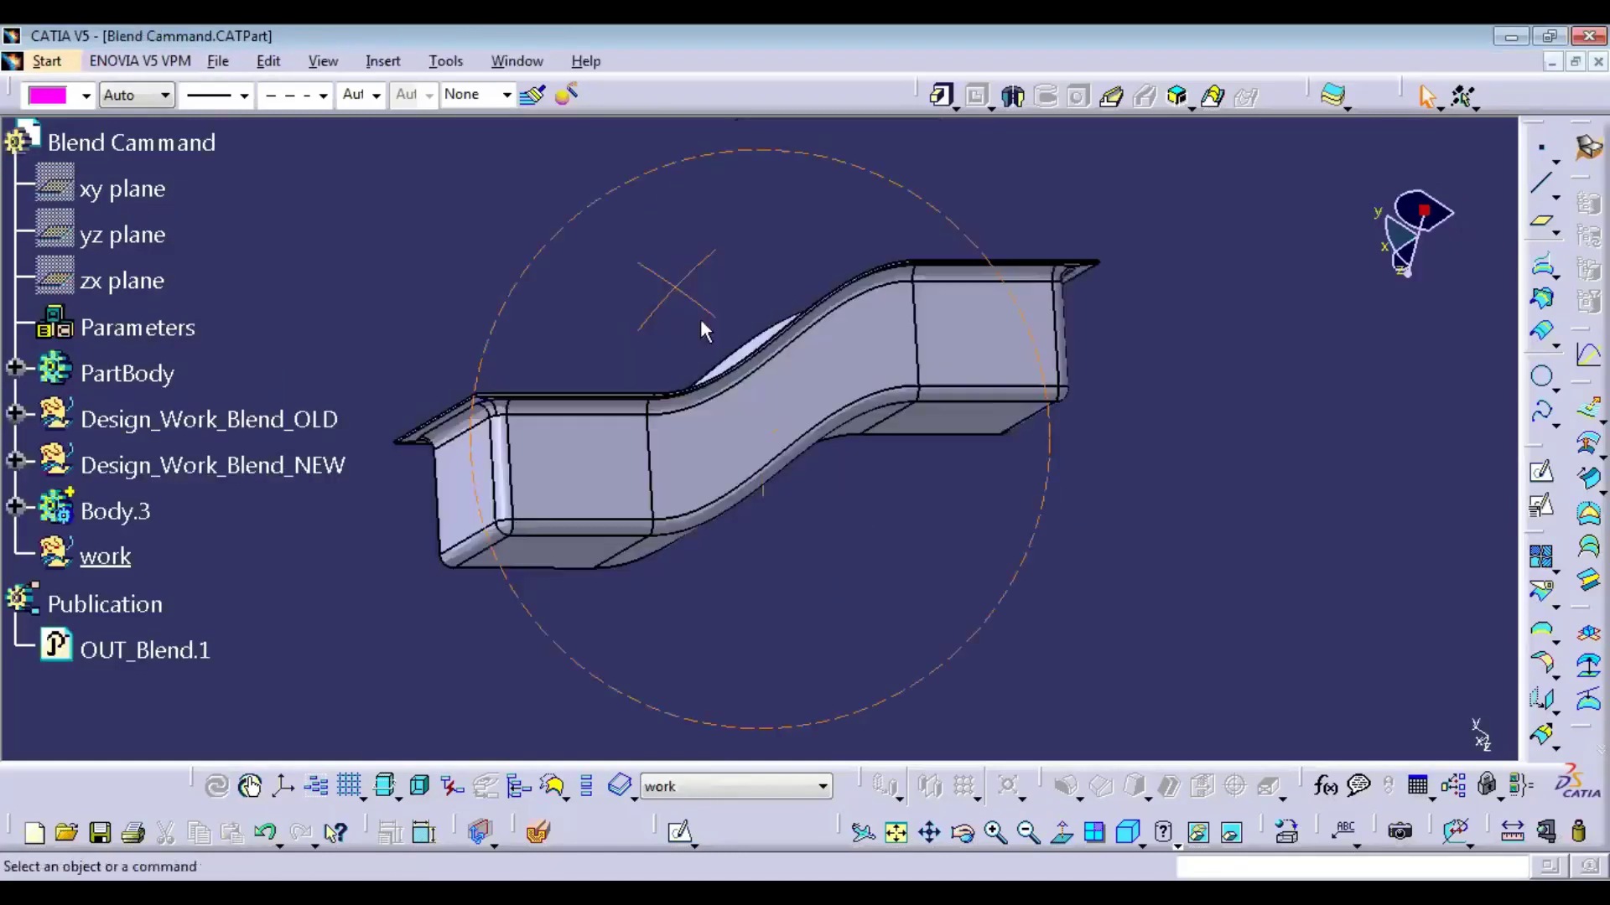
Step: Set the Length parameter of Point.1 in the Blend input set to 50 mm
{"action": "middle_click_drag", "start_coordinate": [701, 318], "coordinate": [665, 575]}
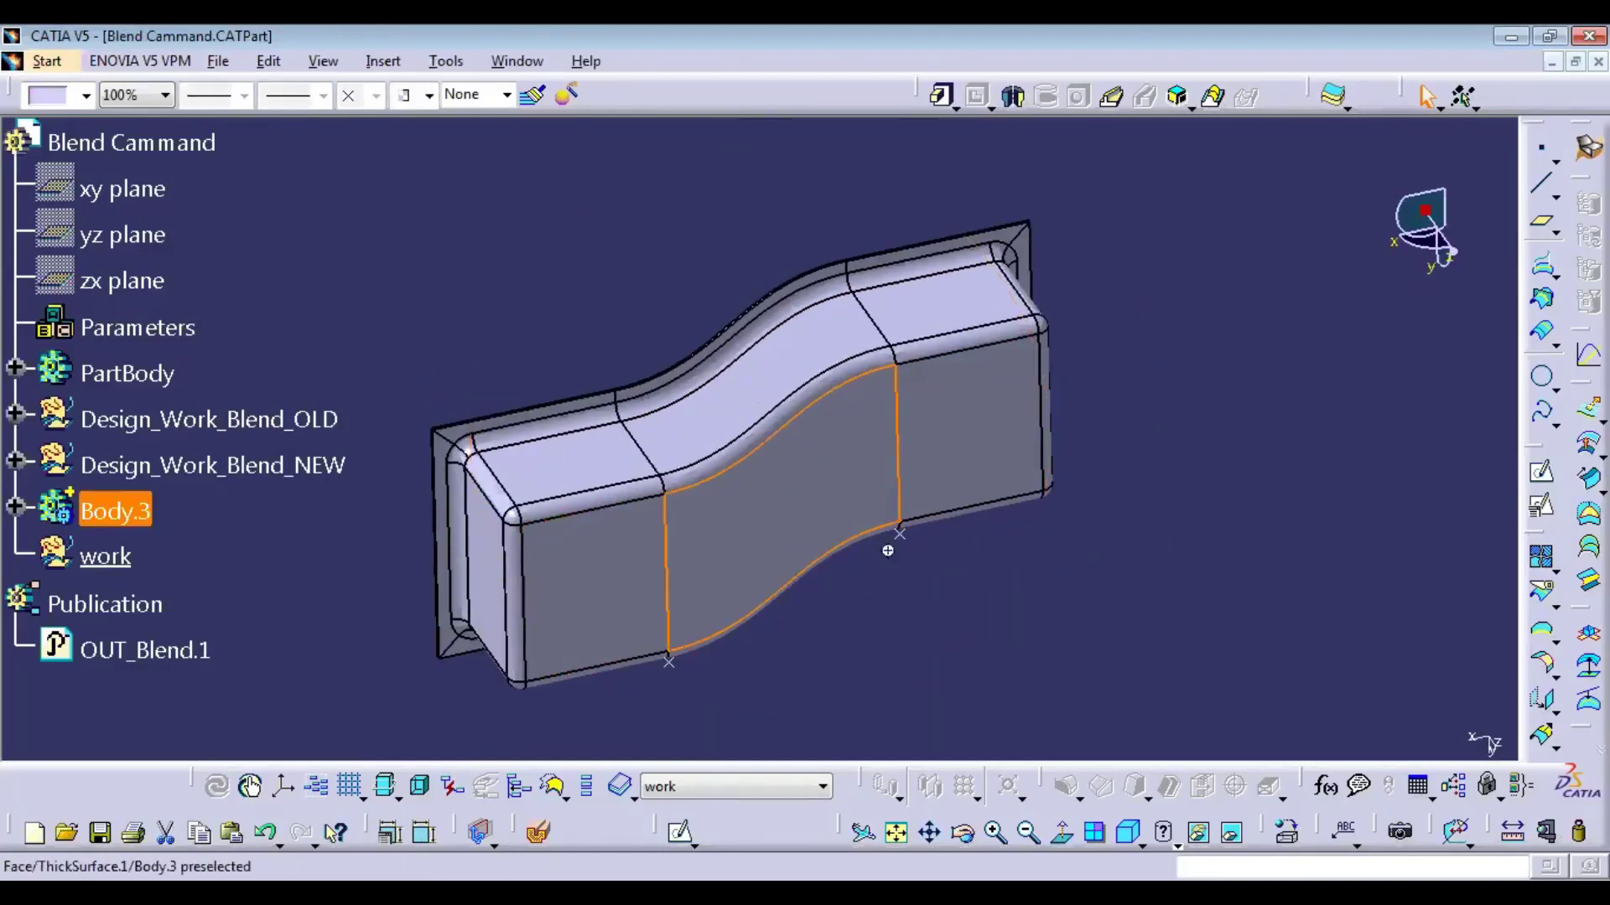
{"action": "middle_click_drag", "start_coordinate": [887, 550], "coordinate": [726, 560]}
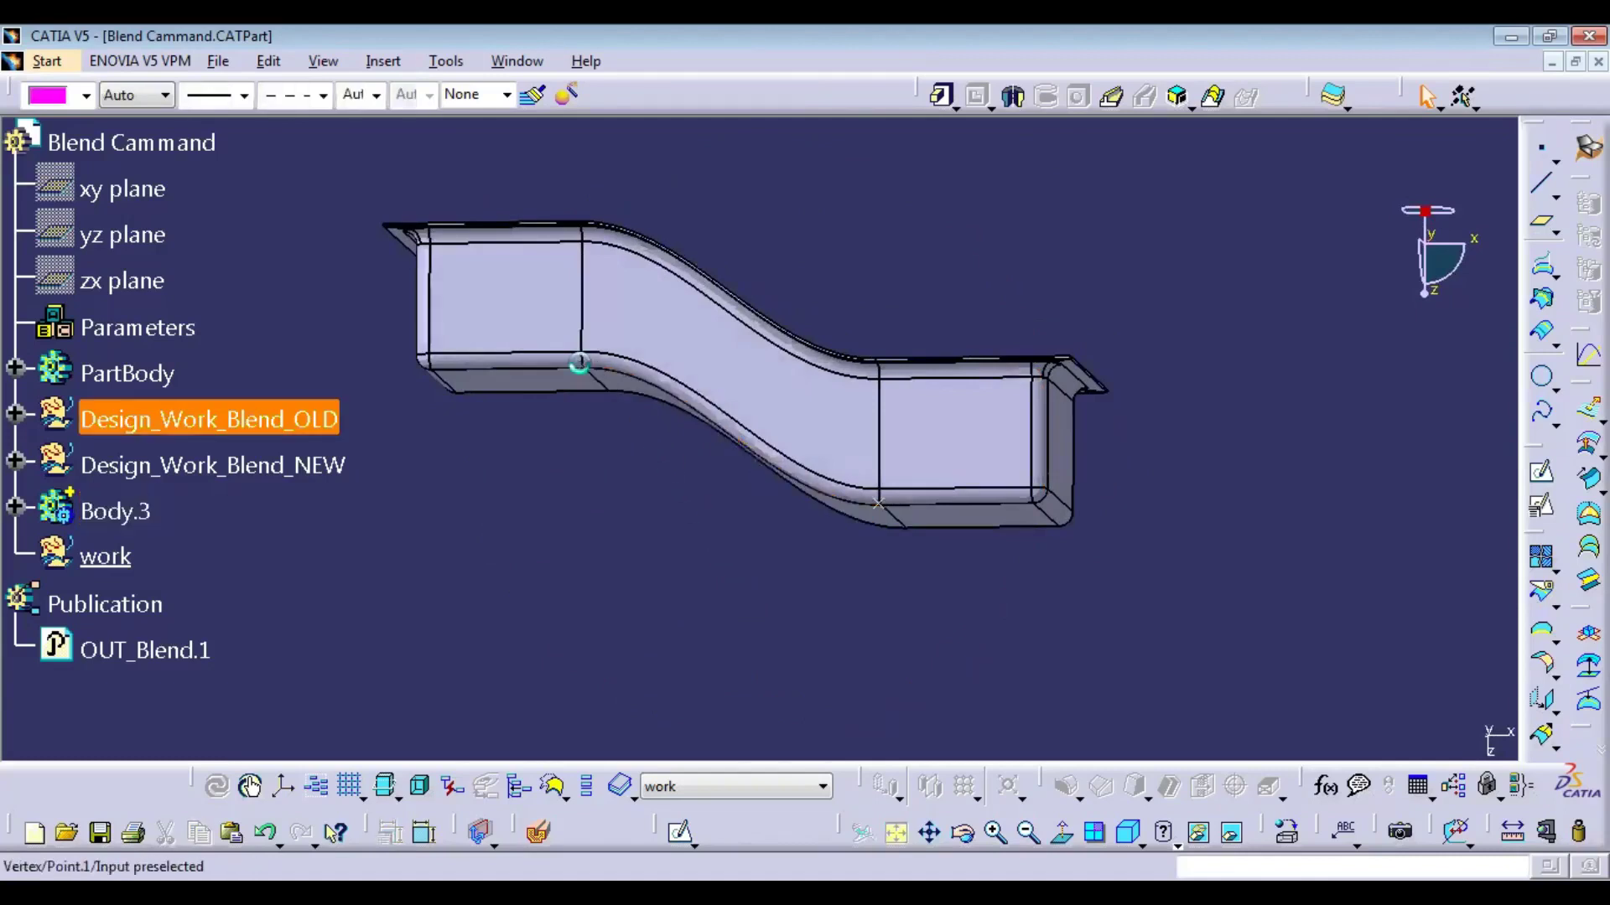
{"action": "right_click", "coordinate": [578, 366]}
{"action": "left_click", "coordinate": [596, 382]}
{"action": "left_click", "coordinate": [327, 486]}
{"action": "double_click", "coordinate": [327, 486]}
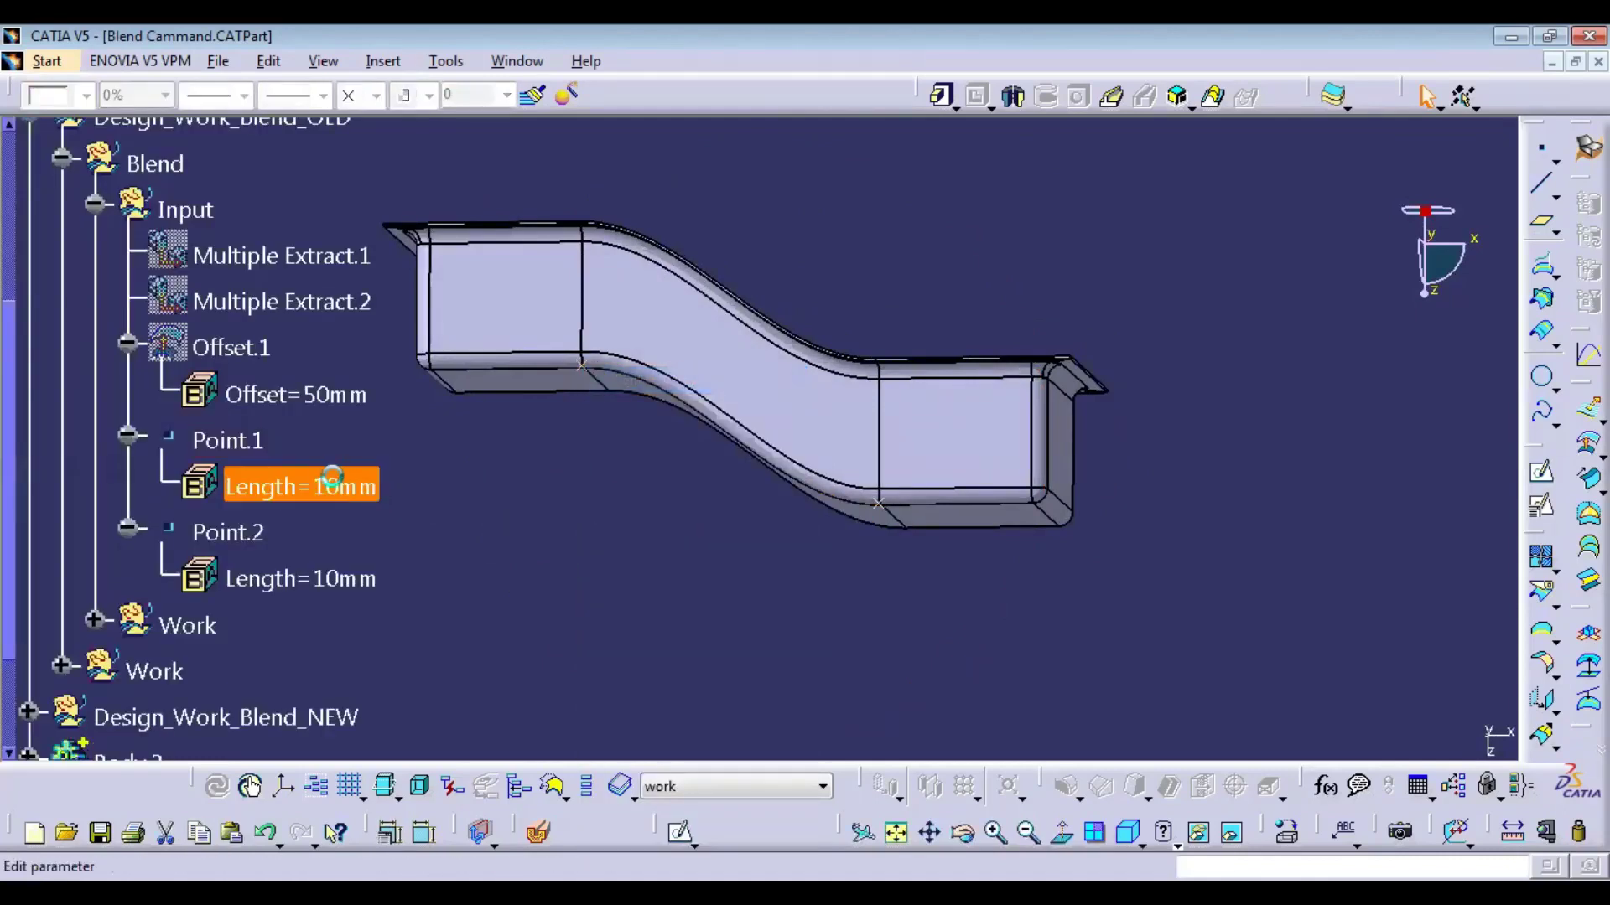
{"action": "type", "text": "50"}
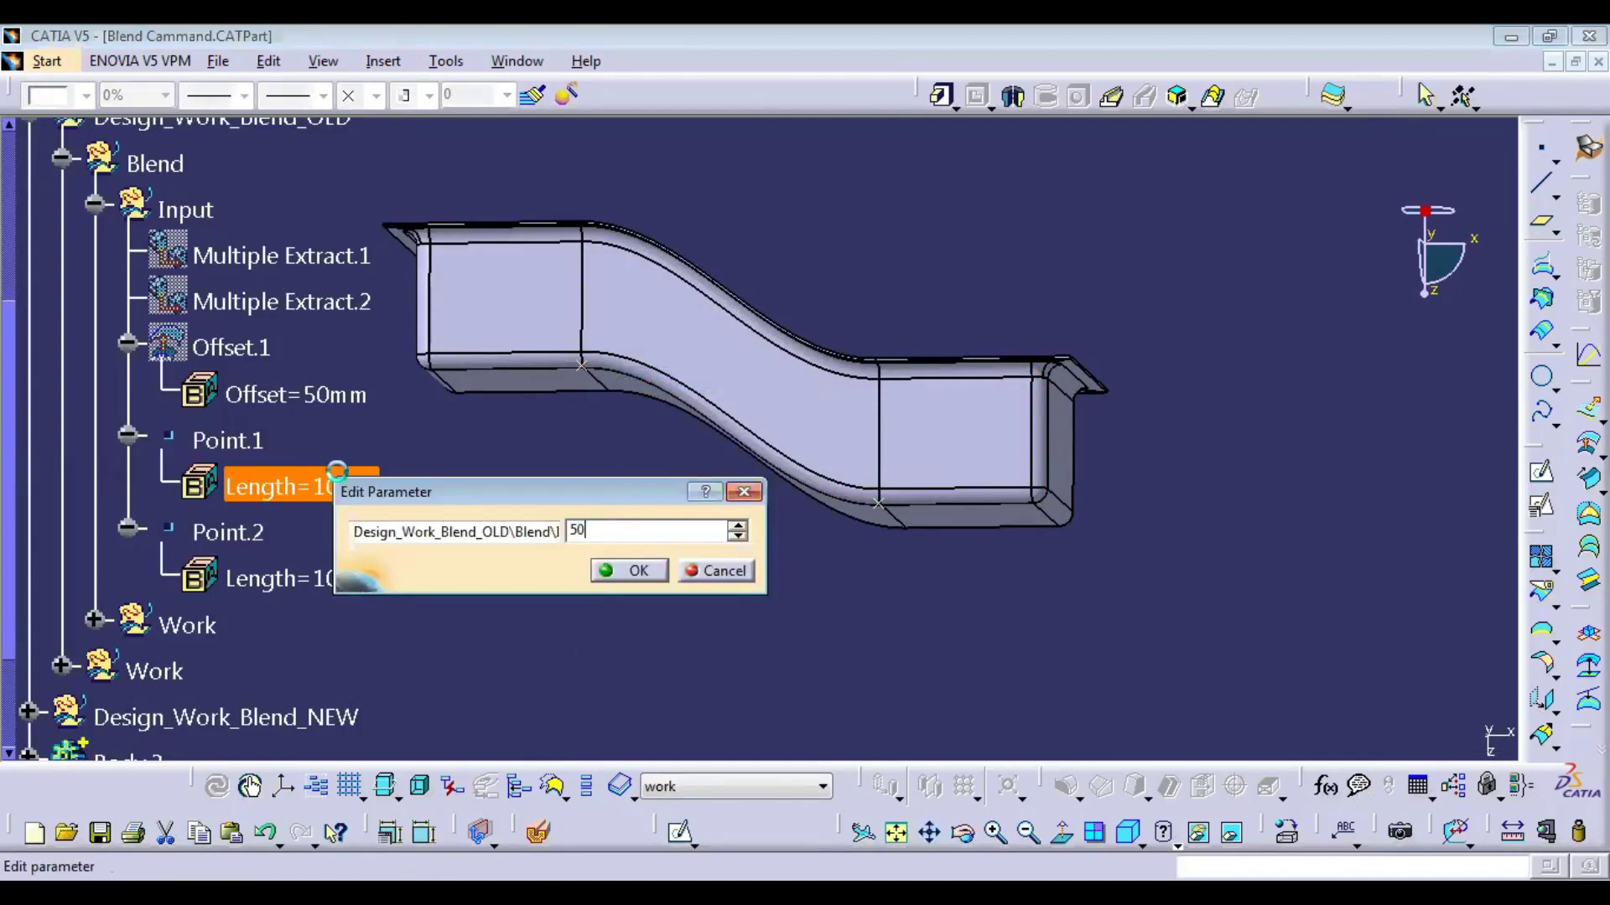
{"action": "key", "text": "Return"}
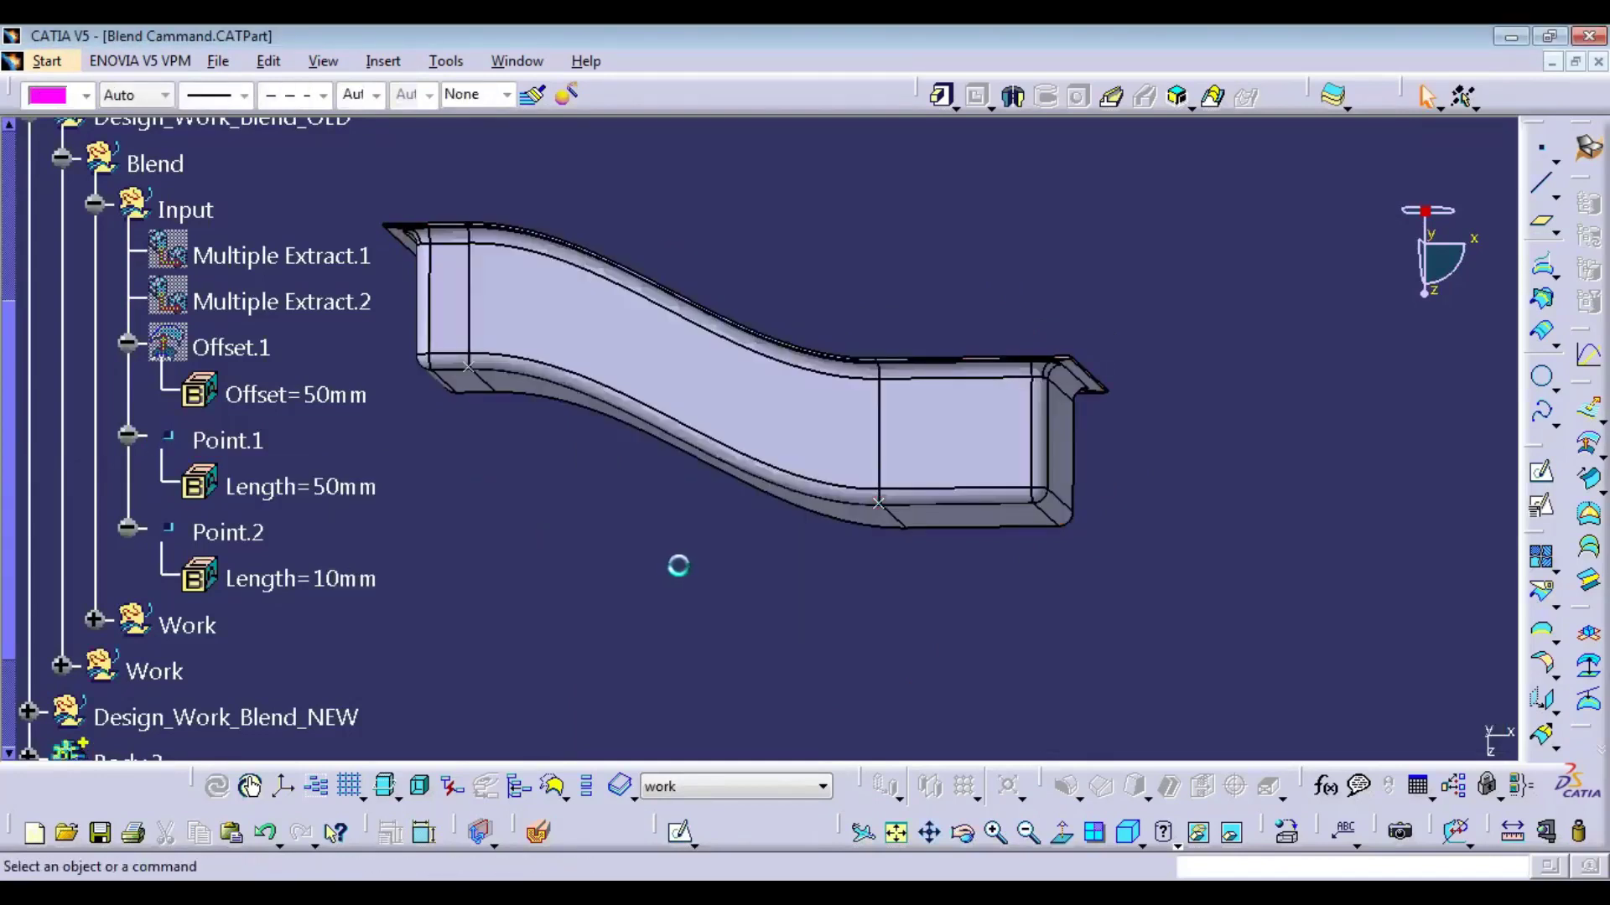
Step: Hide the solid body and show the Offset.1 and Multiple Extract.2 surfaces
{"action": "middle_click_drag", "start_coordinate": [678, 566], "coordinate": [541, 352]}
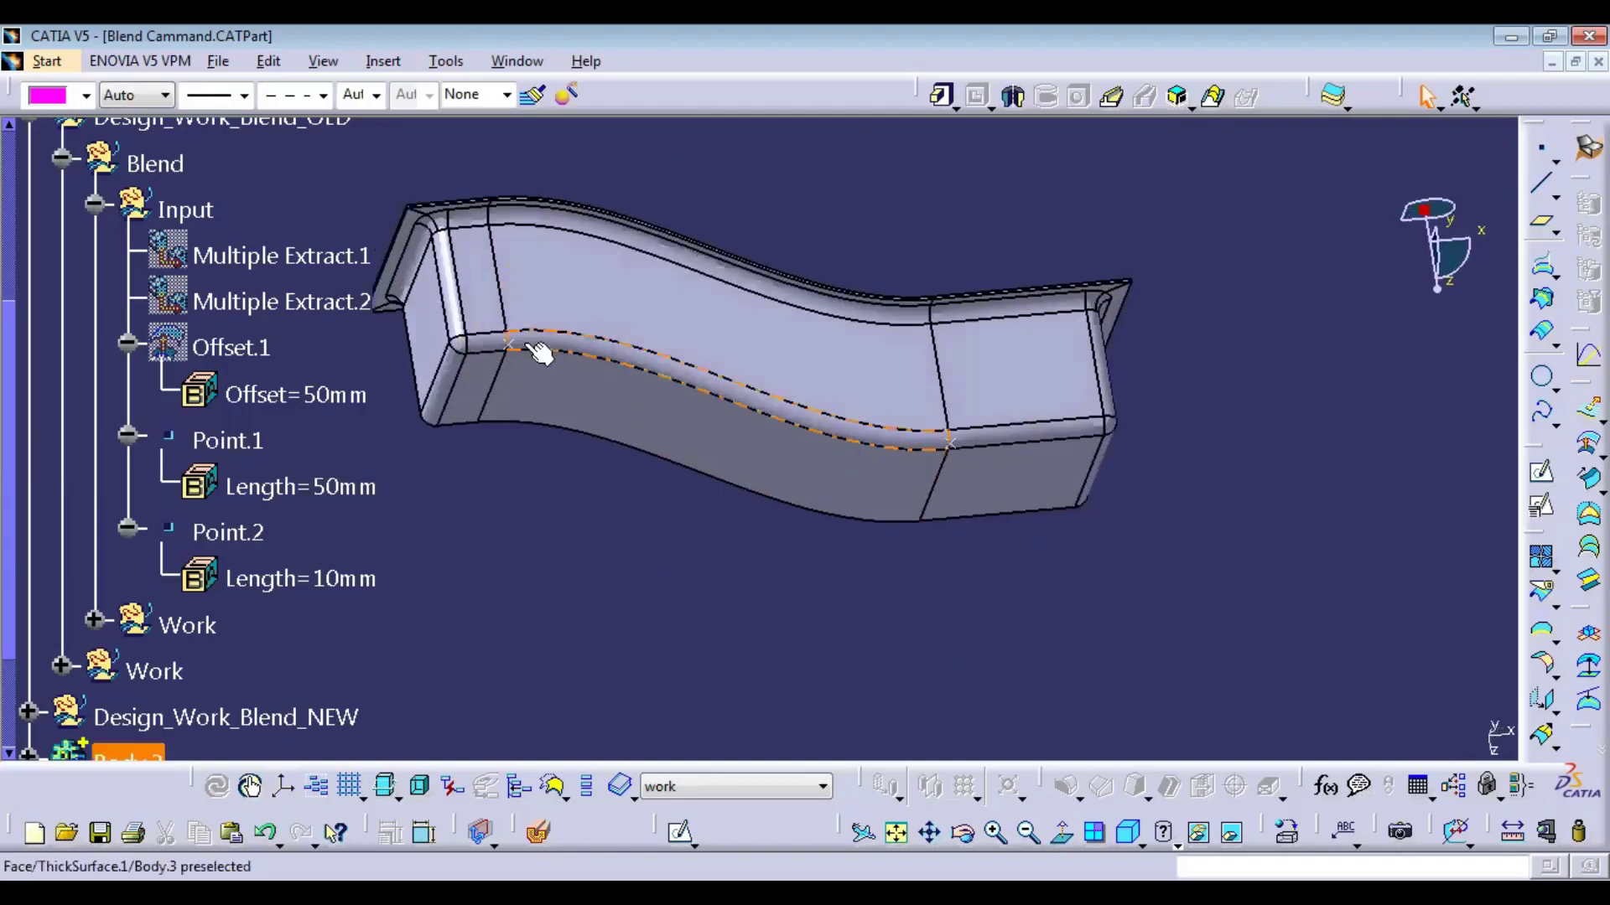
{"action": "middle_click_drag", "start_coordinate": [785, 632], "coordinate": [706, 560]}
{"action": "middle_click_drag", "start_coordinate": [757, 399], "coordinate": [768, 566]}
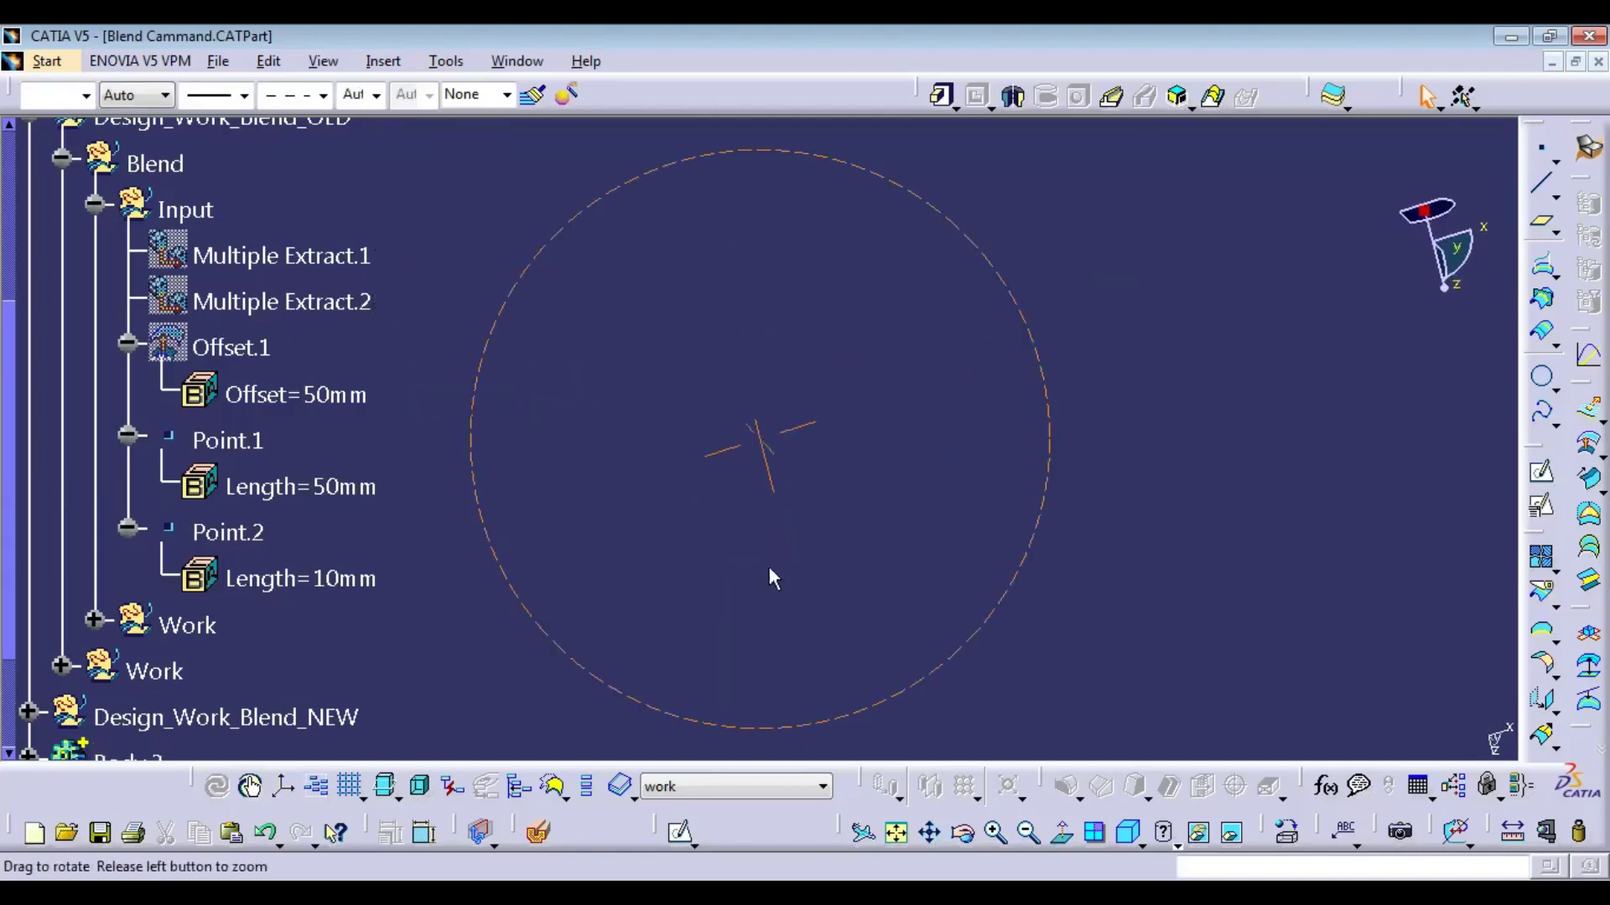
{"action": "right_click", "coordinate": [265, 348]}
{"action": "left_click", "coordinate": [335, 420]}
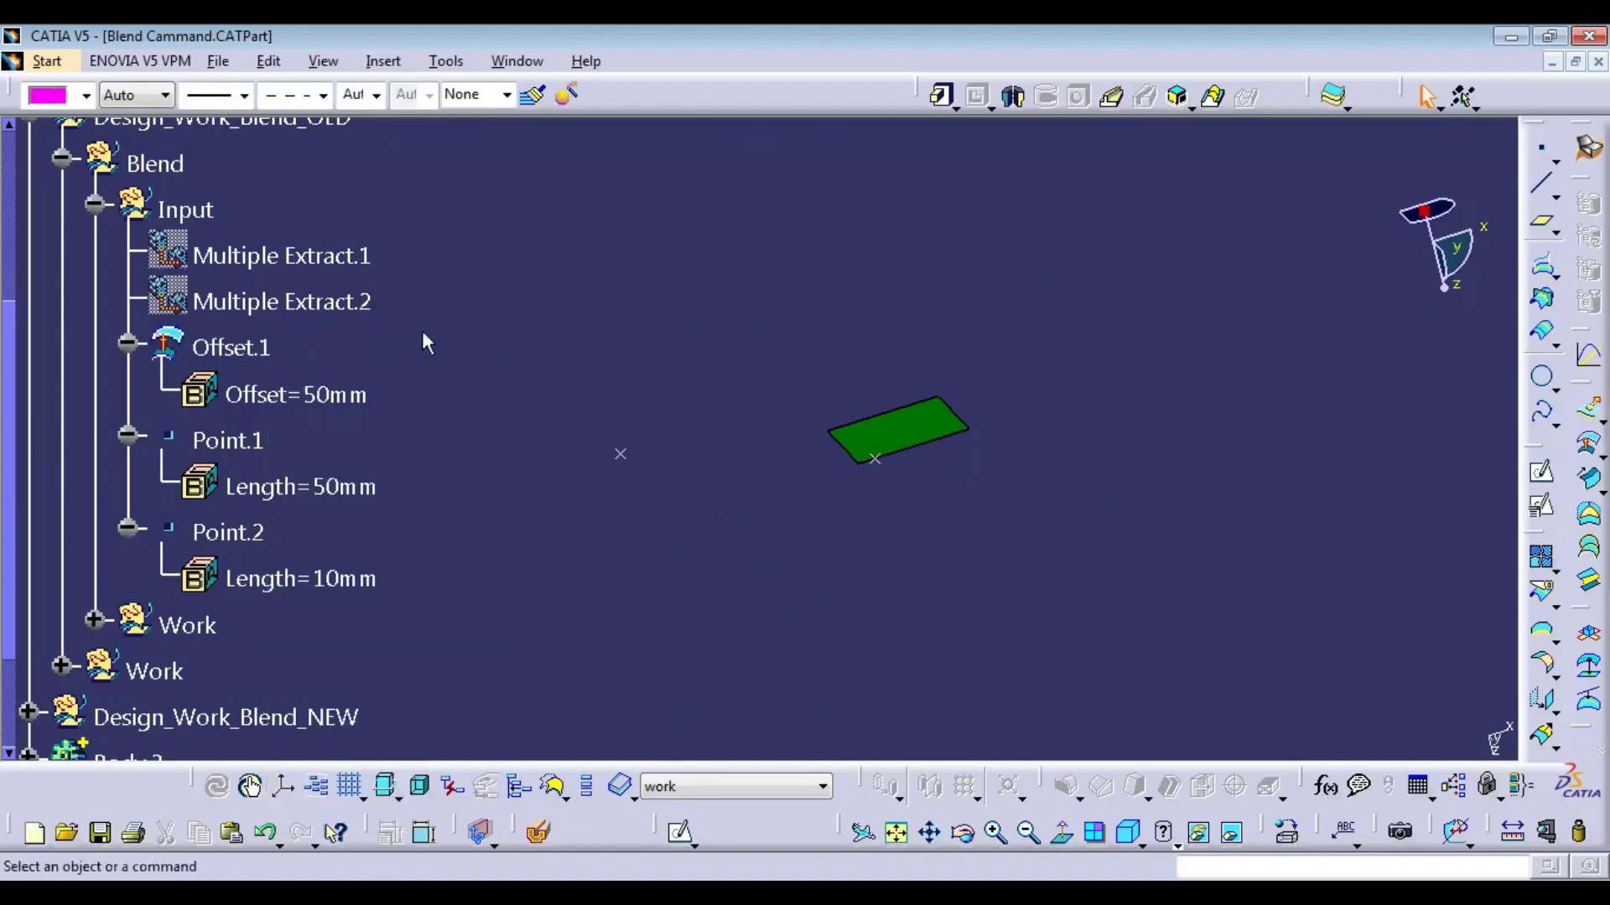
{"action": "right_click", "coordinate": [285, 255]}
{"action": "left_click", "coordinate": [352, 325]}
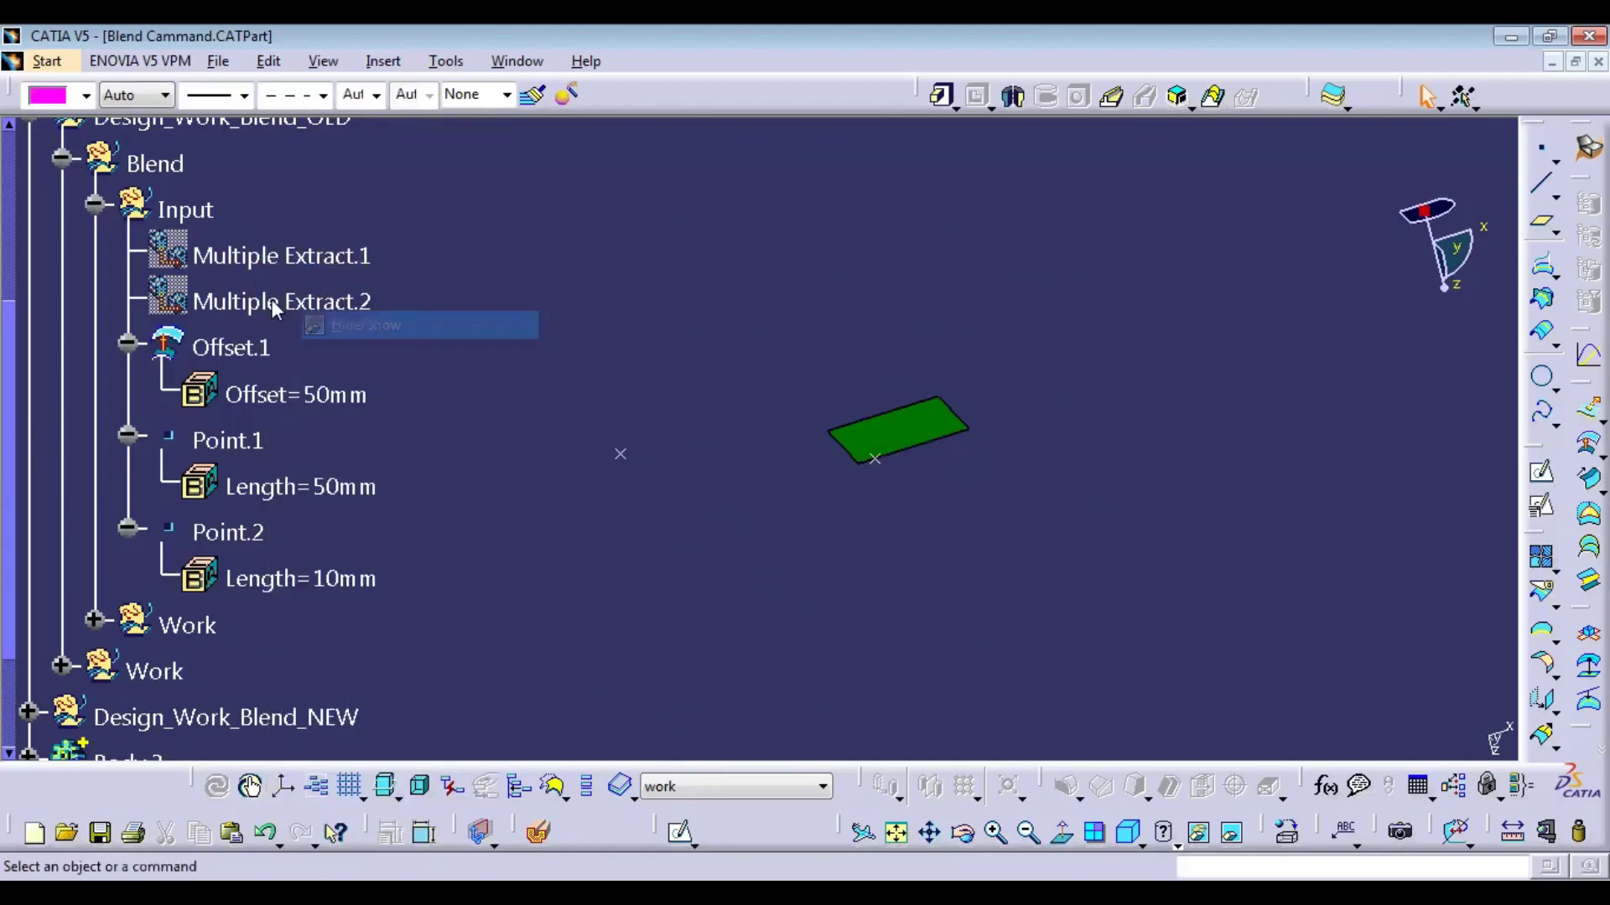
{"action": "middle_click_drag", "start_coordinate": [773, 431], "coordinate": [757, 532]}
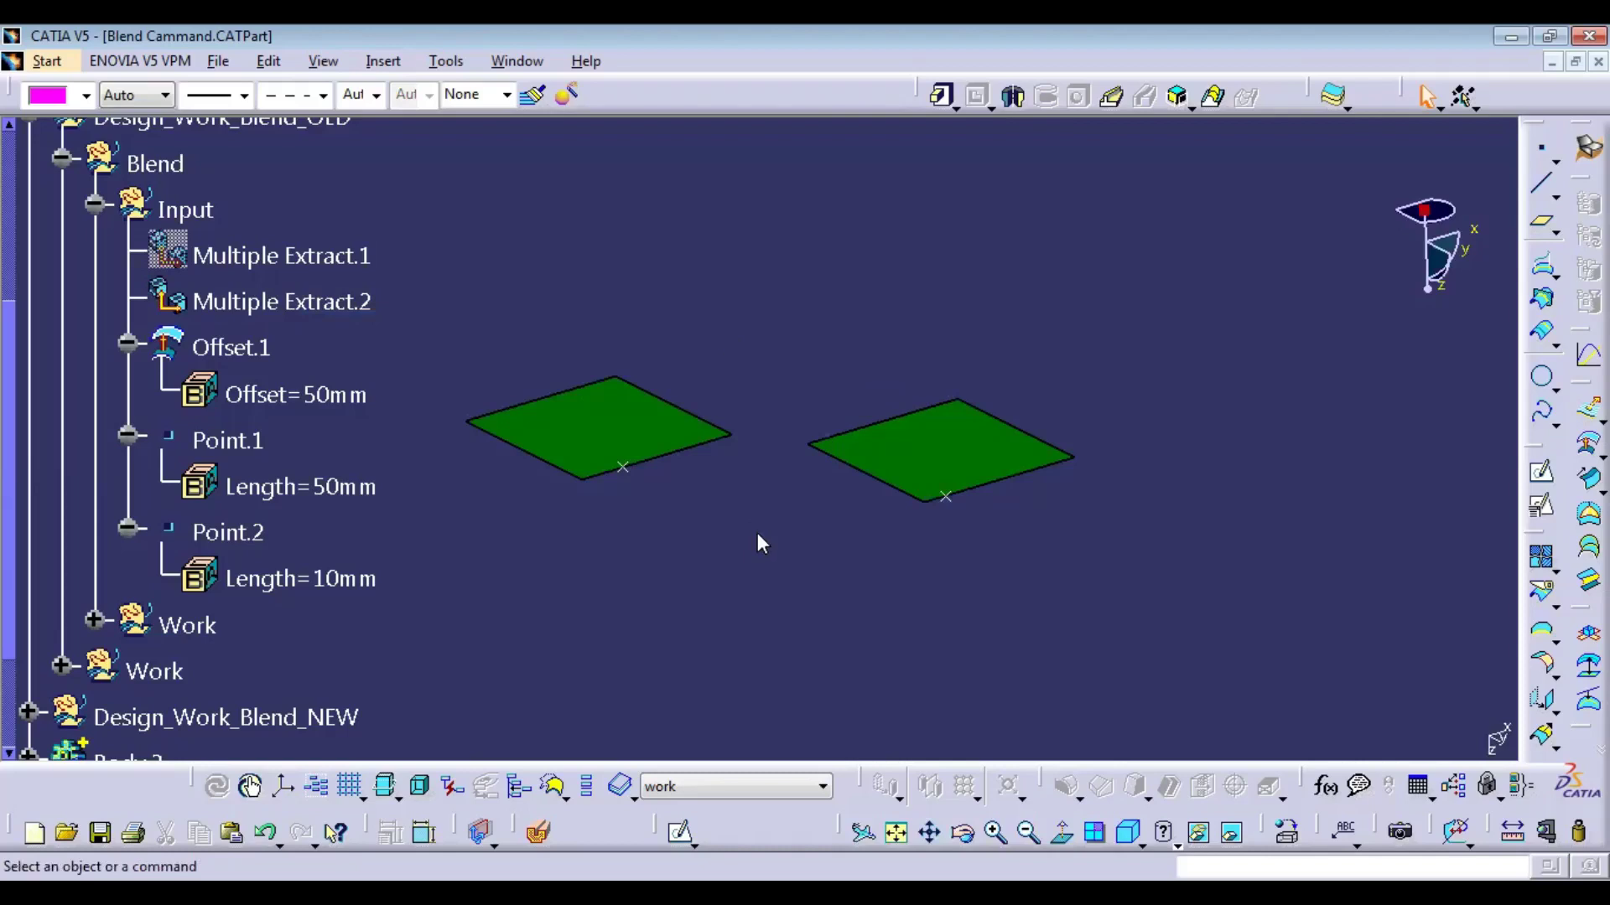
Step: Collapse the expanded tree branch and hide the existing Point.1 and Point.2 on the surface edges
{"action": "left_click", "coordinate": [28, 116]}
{"action": "right_click", "coordinate": [108, 244]}
{"action": "left_click", "coordinate": [223, 411]}
{"action": "middle_click_drag", "start_coordinate": [943, 370], "coordinate": [943, 353]}
{"action": "left_click", "coordinate": [948, 509]}
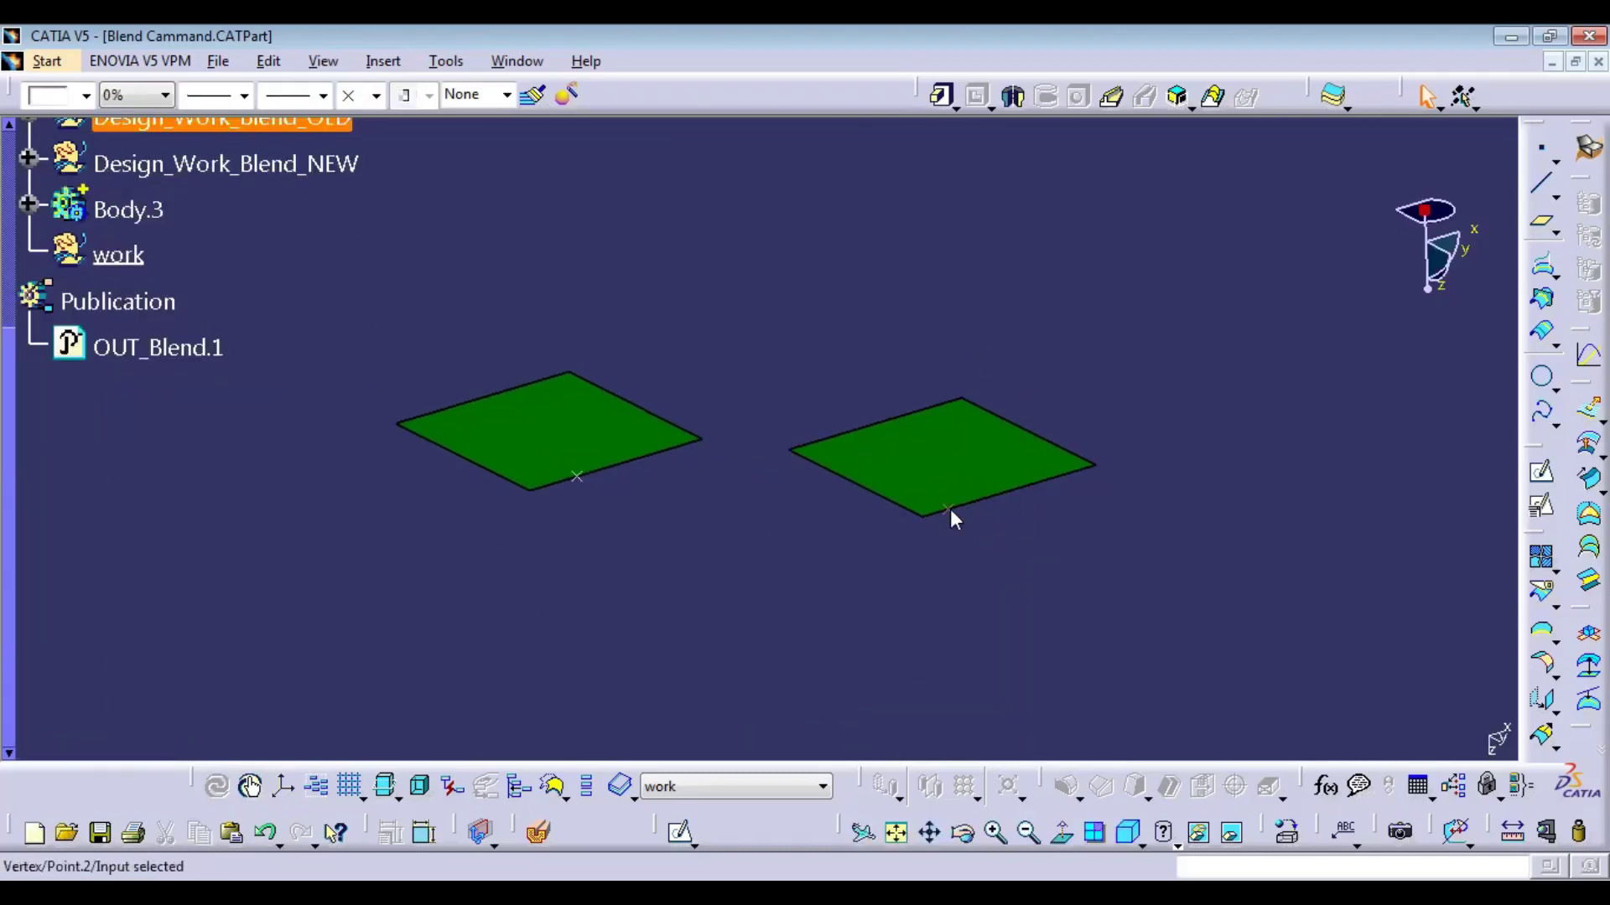
{"action": "left_click", "coordinate": [577, 476]}
{"action": "key", "text": "space"}
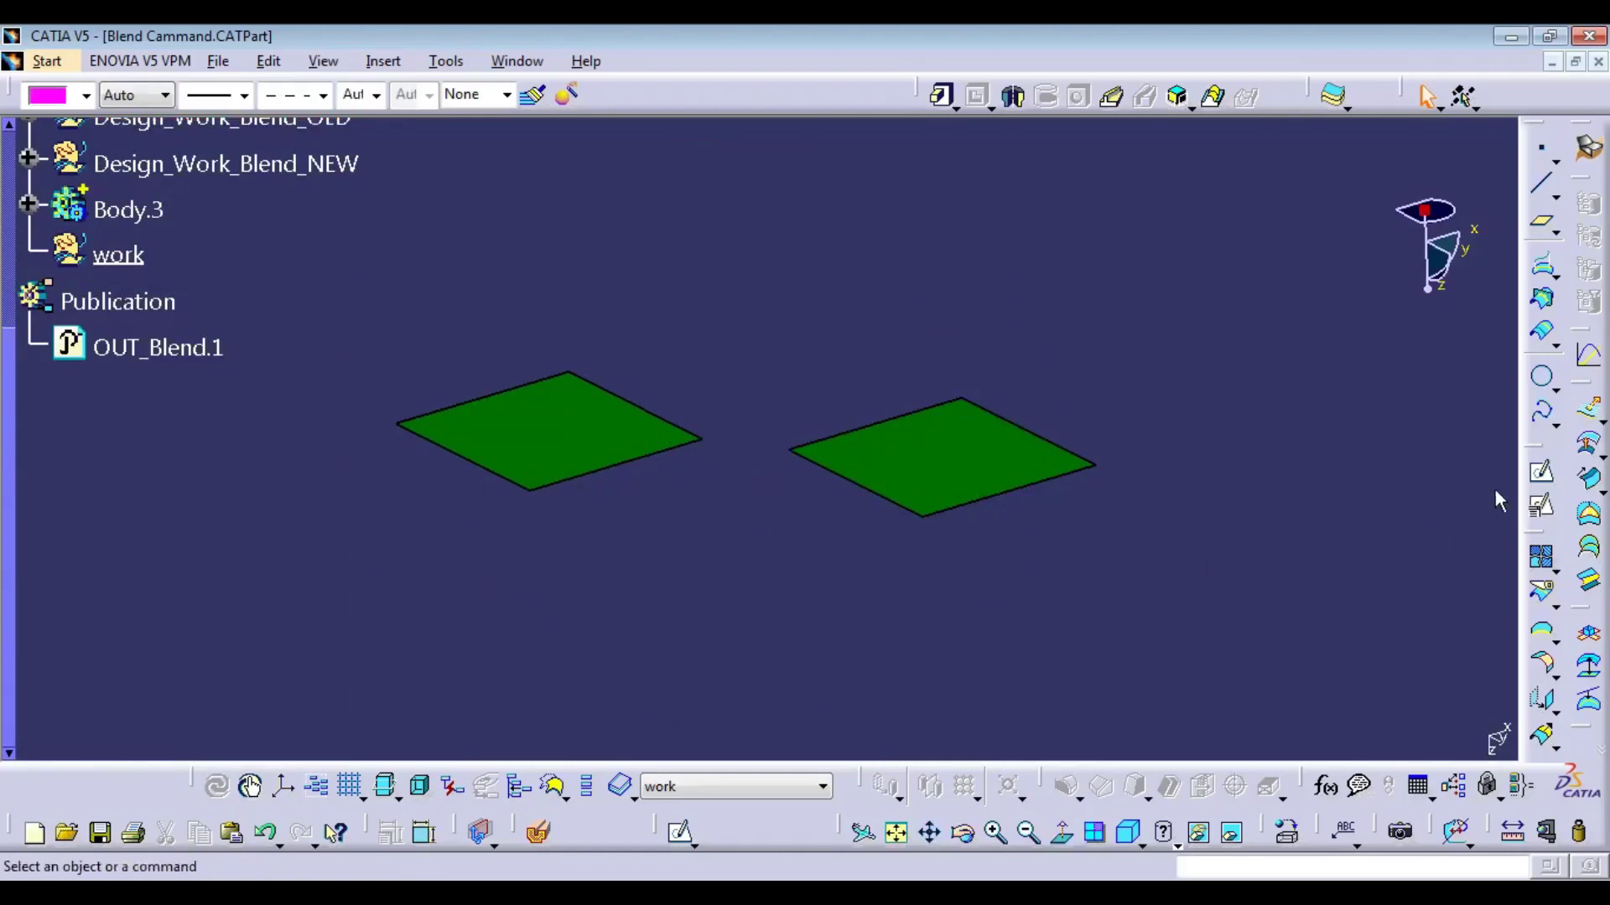
{"action": "middle_click_drag", "start_coordinate": [1053, 632], "coordinate": [765, 478]}
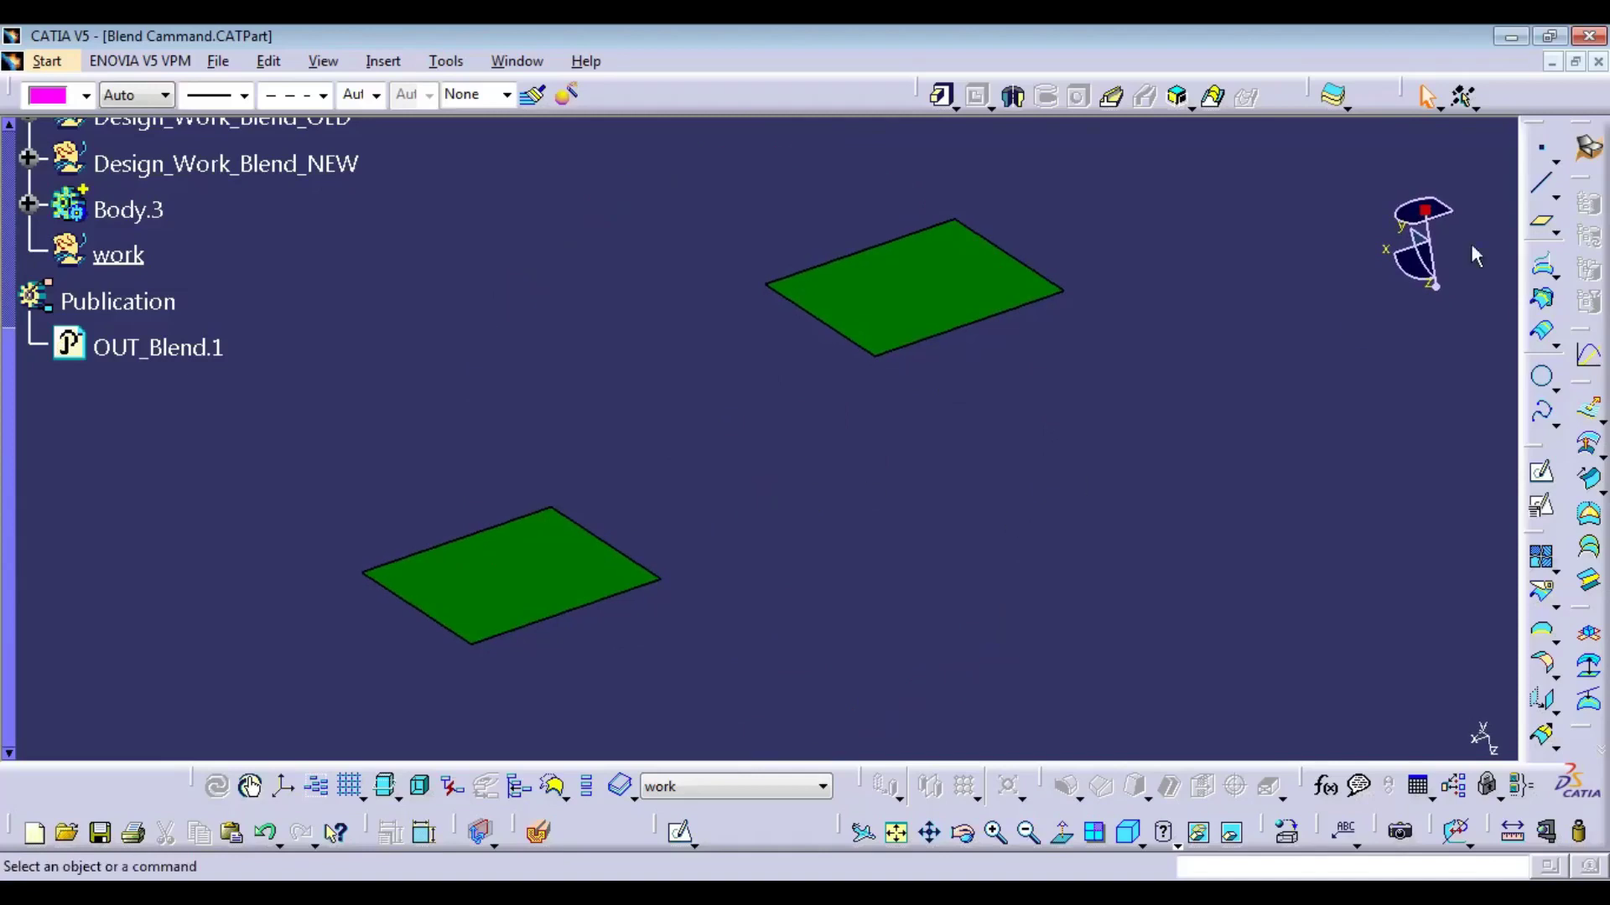
{"action": "left_click", "coordinate": [1540, 153]}
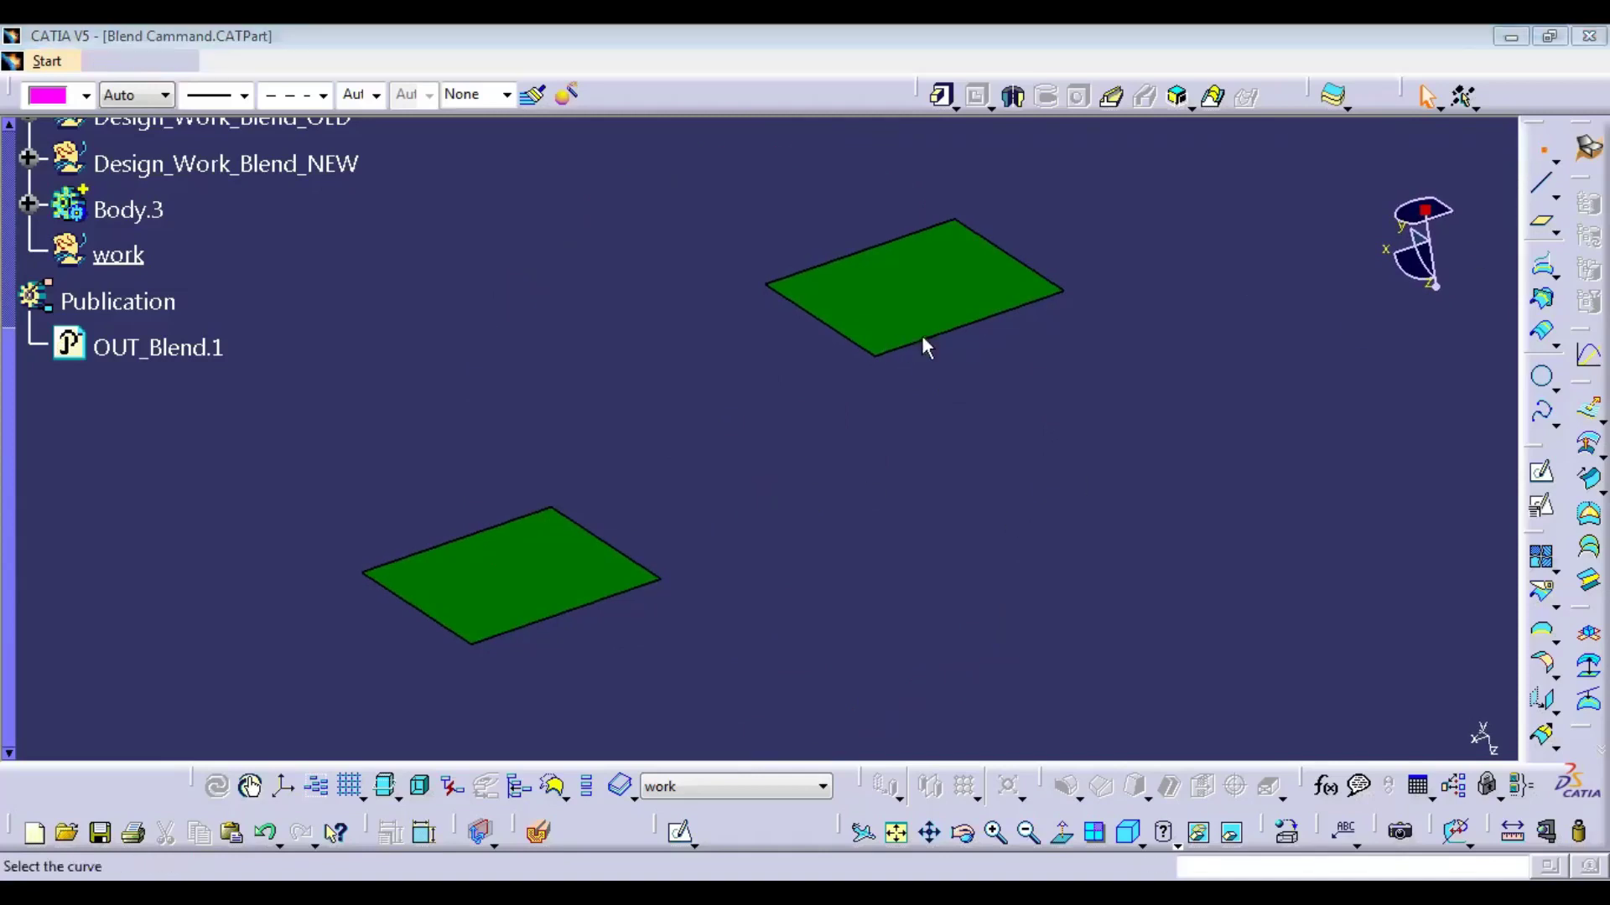
{"action": "left_click", "coordinate": [925, 367]}
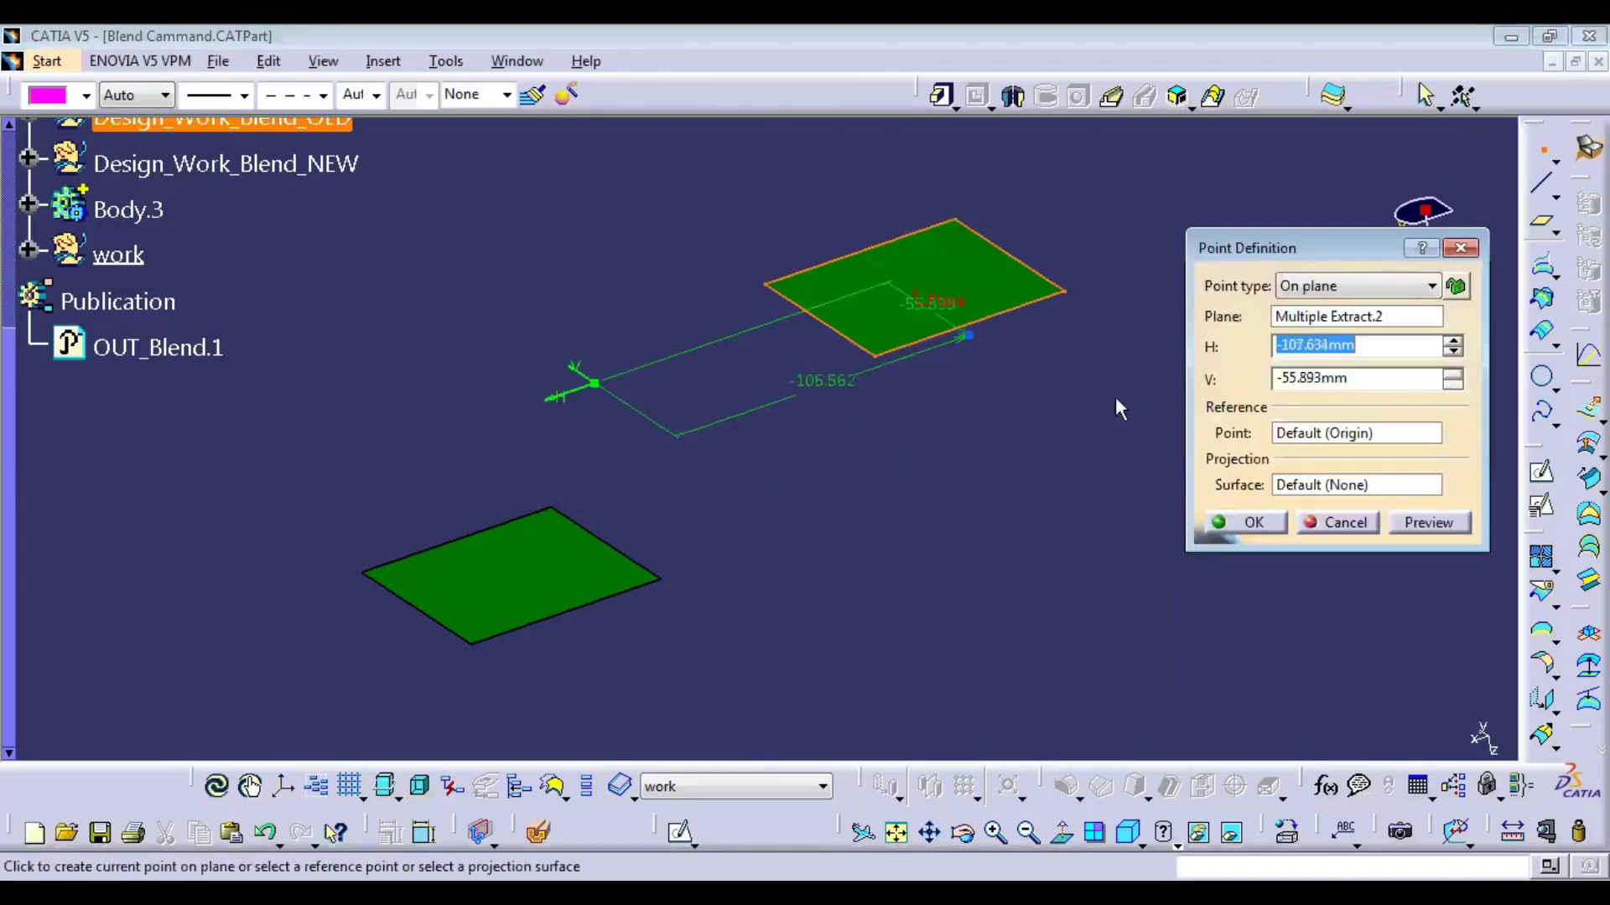
{"action": "left_click", "coordinate": [1336, 521]}
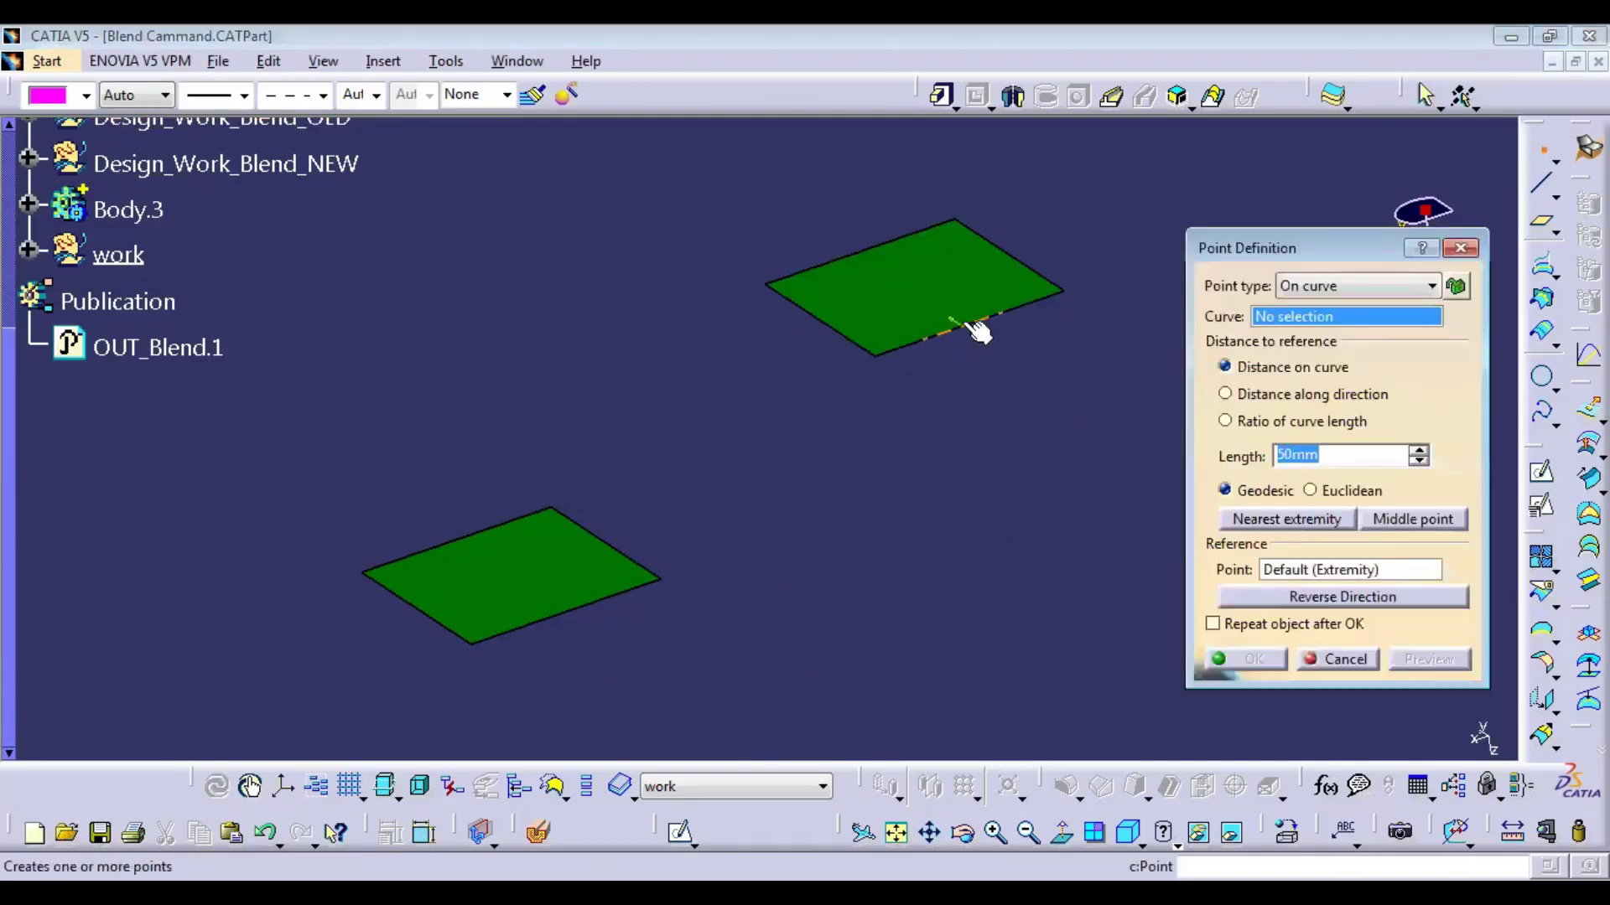
Step: Create a point on the front edge of Multiple Extract.2, 10 mm from the end facing Offset.1, and a plane normal to the edge through it
{"action": "left_click", "coordinate": [979, 320]}
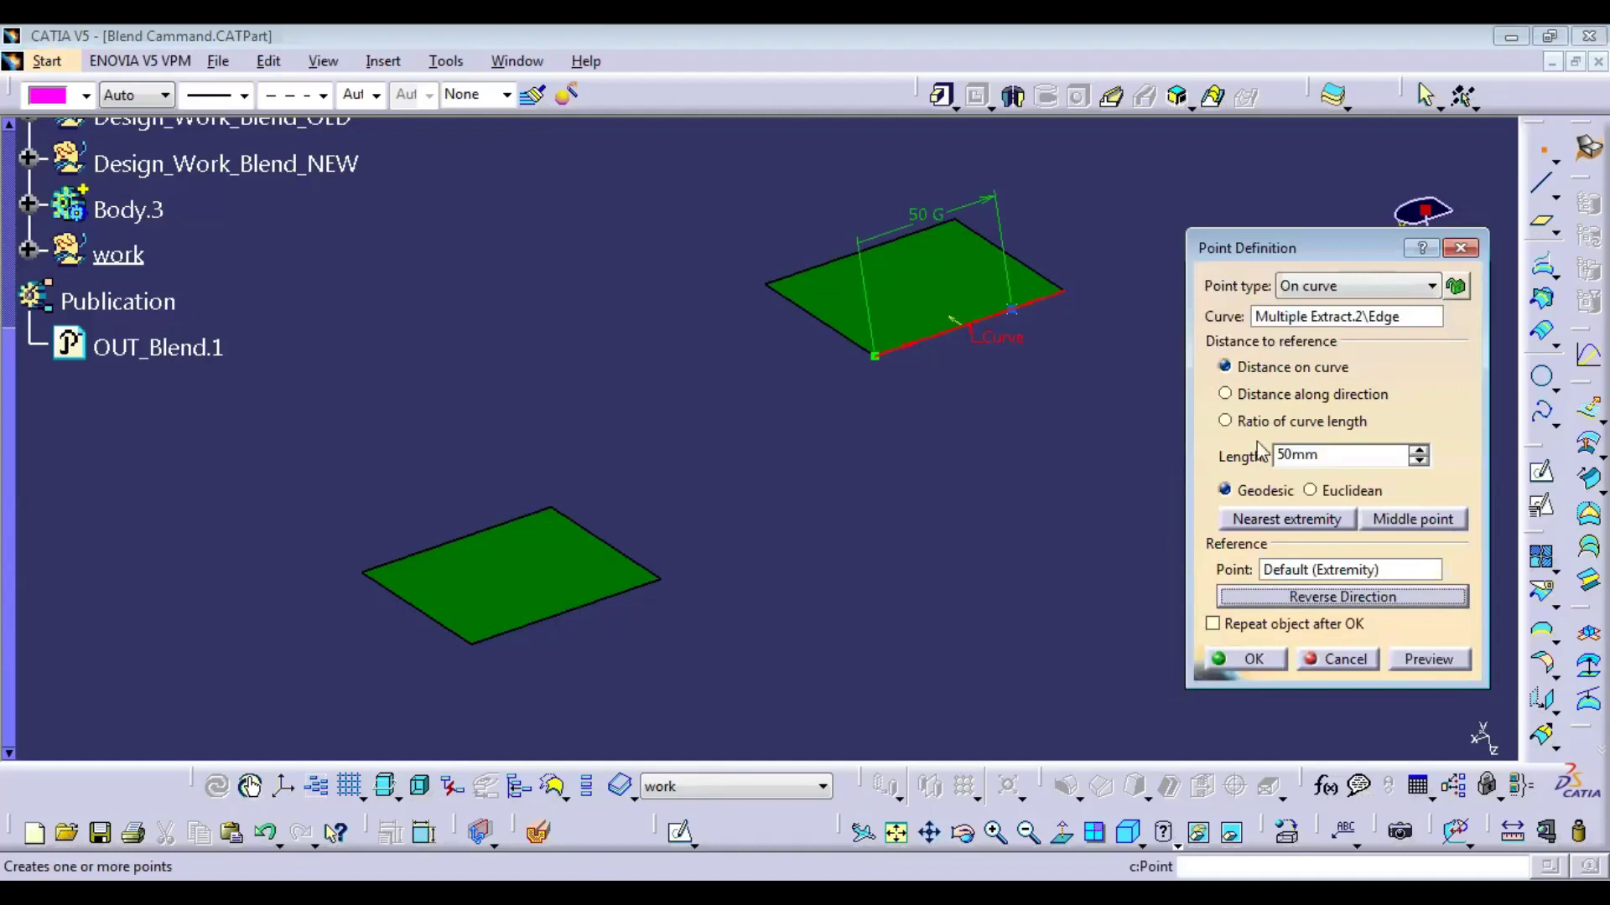
{"action": "type", "text": "40"}
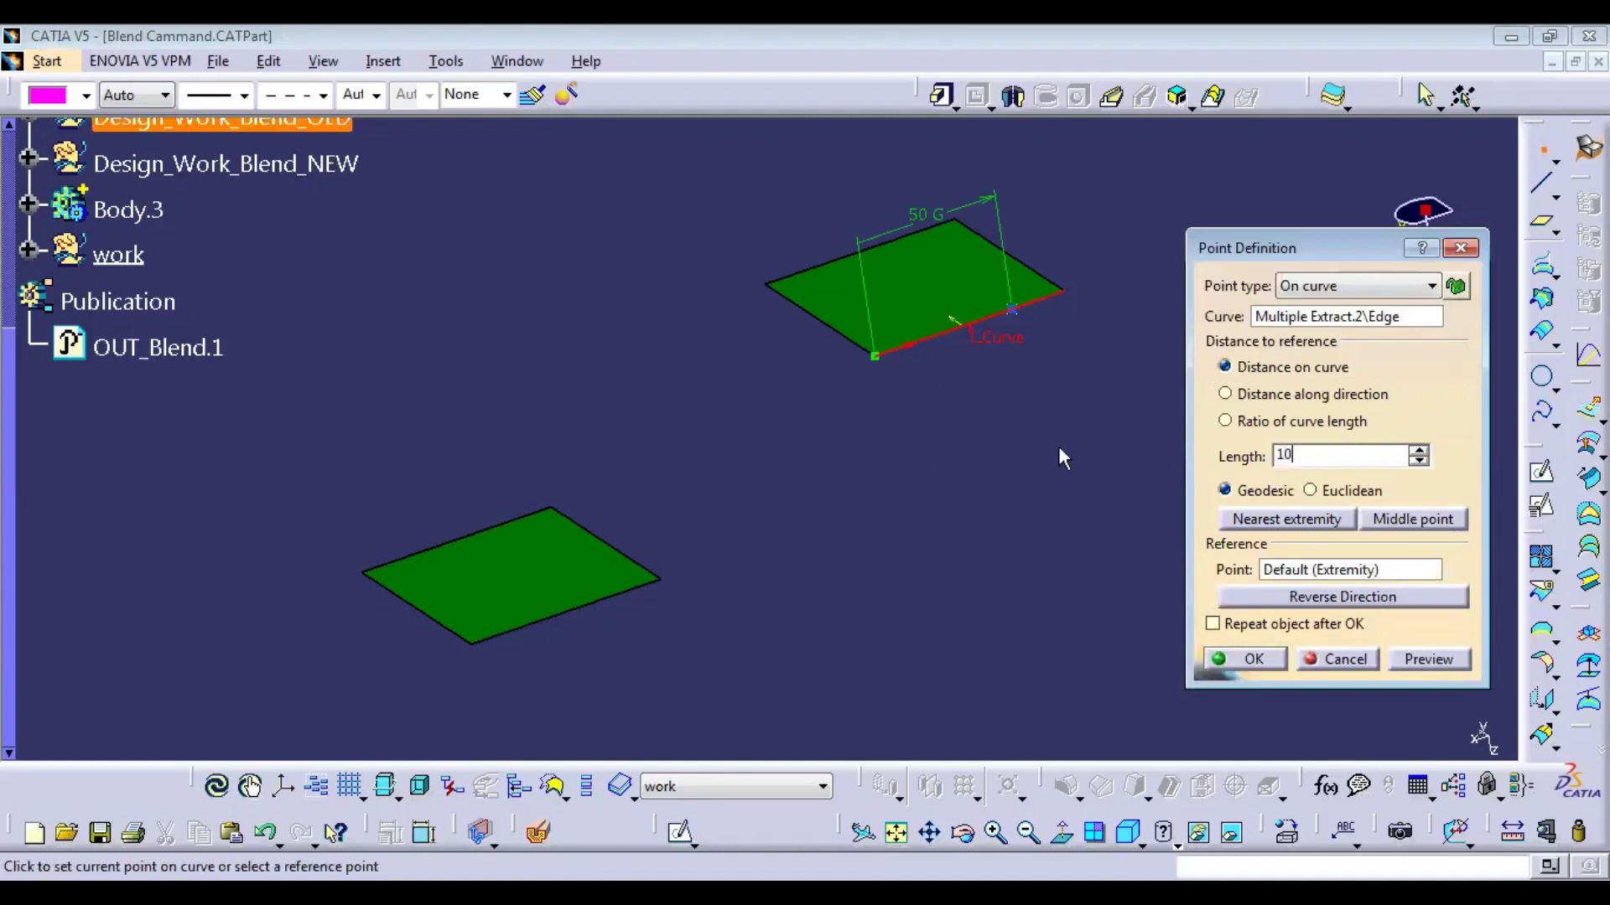
{"action": "key", "text": "Return"}
{"action": "middle_click_drag", "start_coordinate": [1058, 446], "coordinate": [1115, 352]}
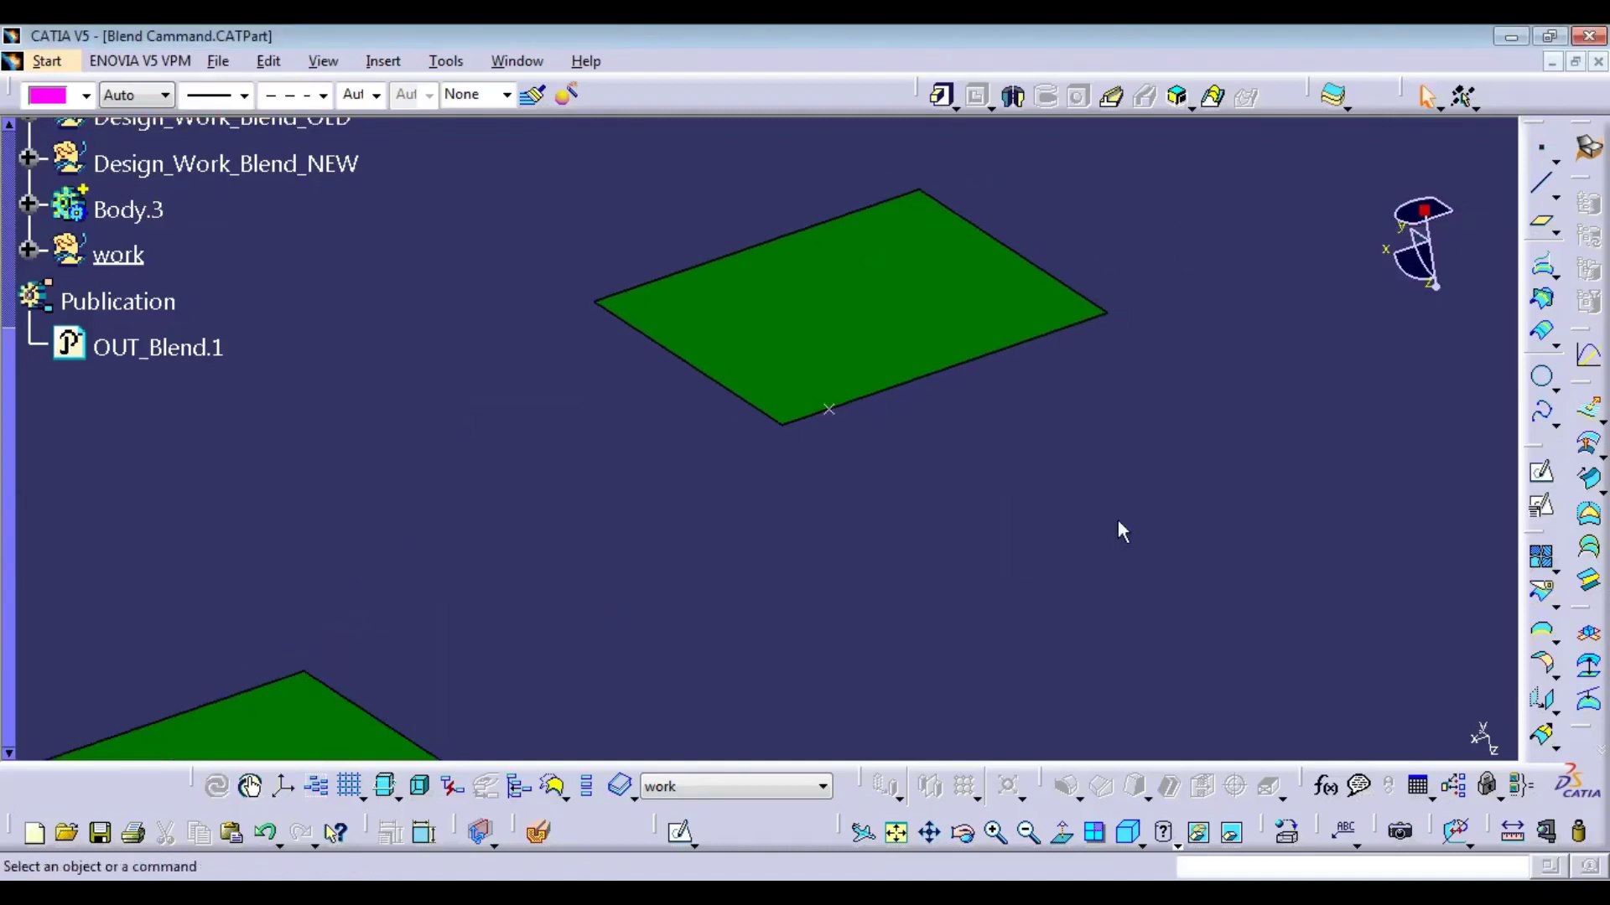
{"action": "left_click", "coordinate": [1542, 223]}
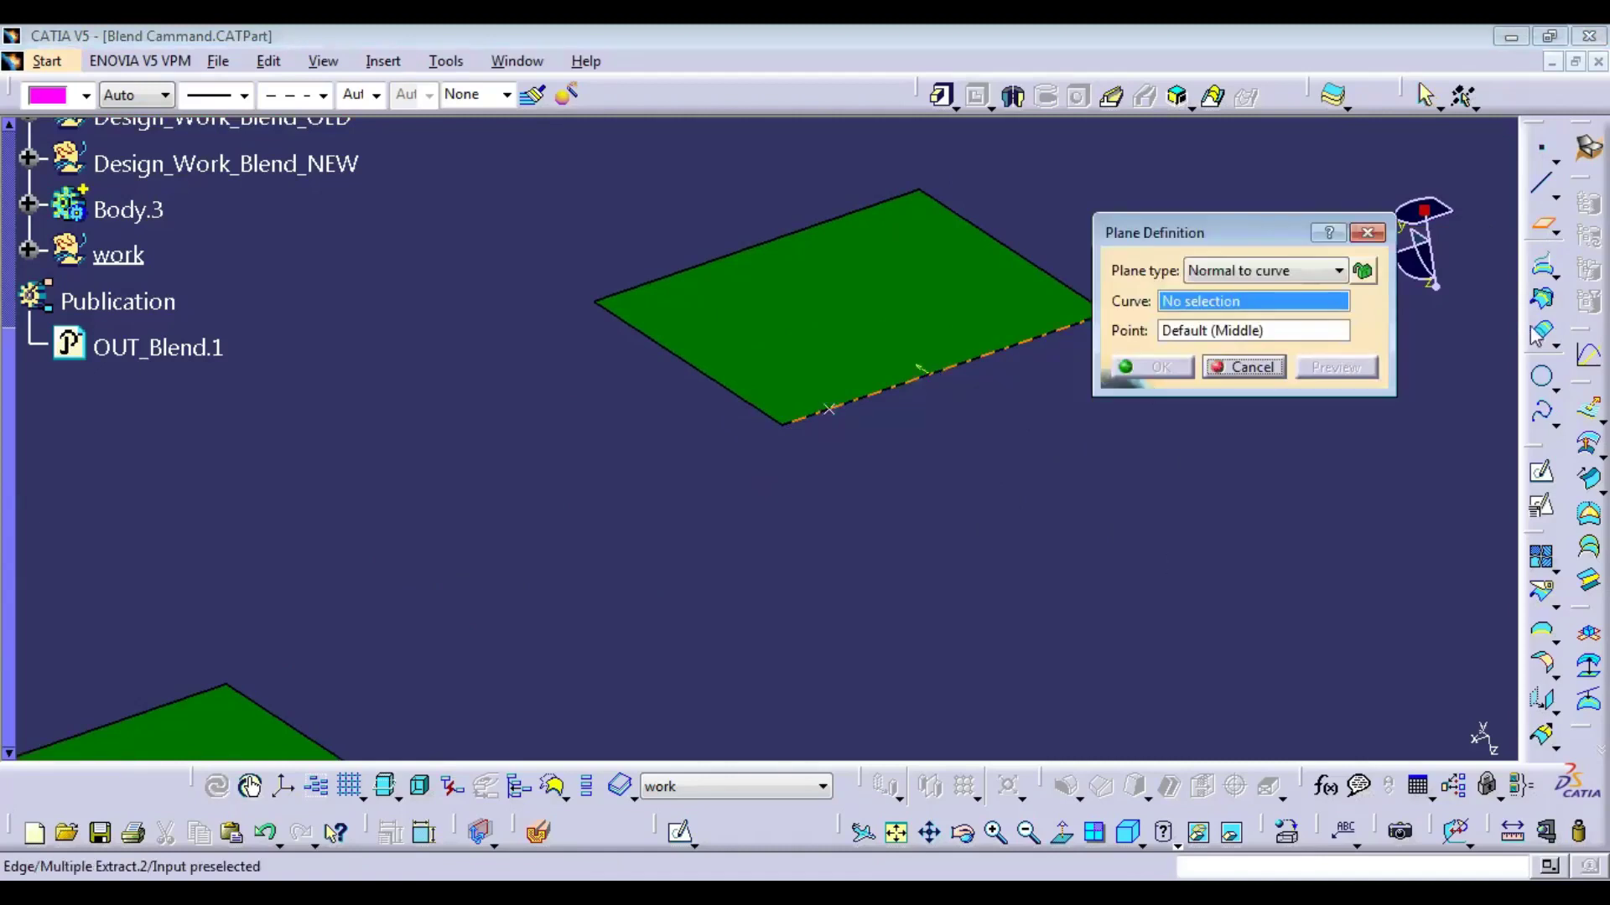
Step: Intersect the Multiple Extract.2 surface with the new plane and split off its narrow end strip along the intersection curve
{"action": "left_click", "coordinate": [1540, 302]}
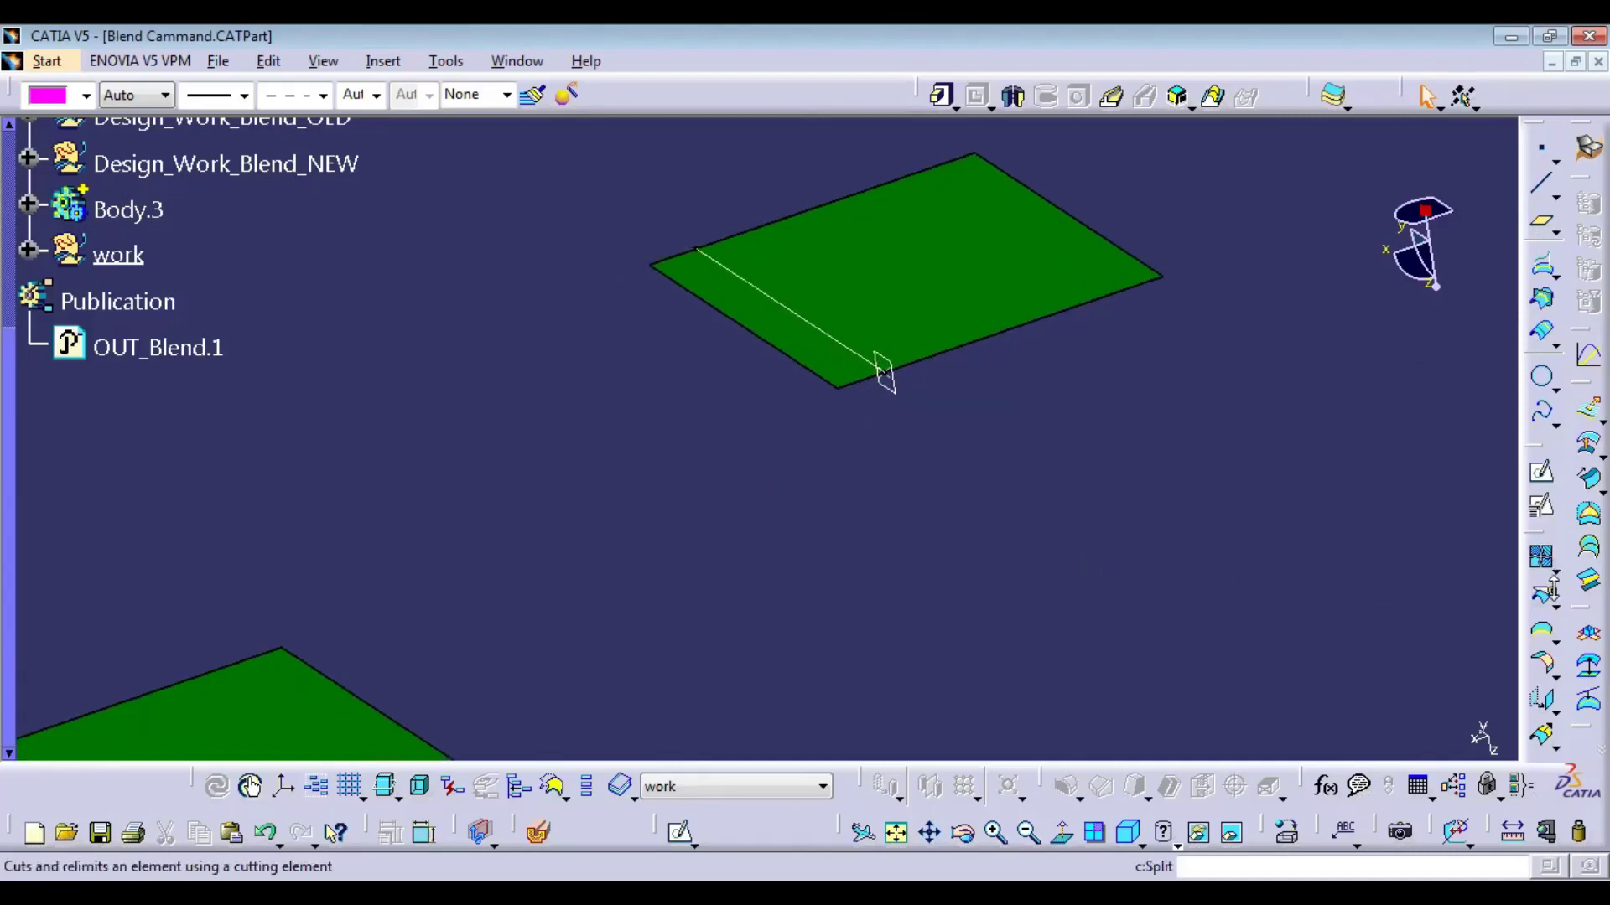
{"action": "left_click", "coordinate": [1545, 591]}
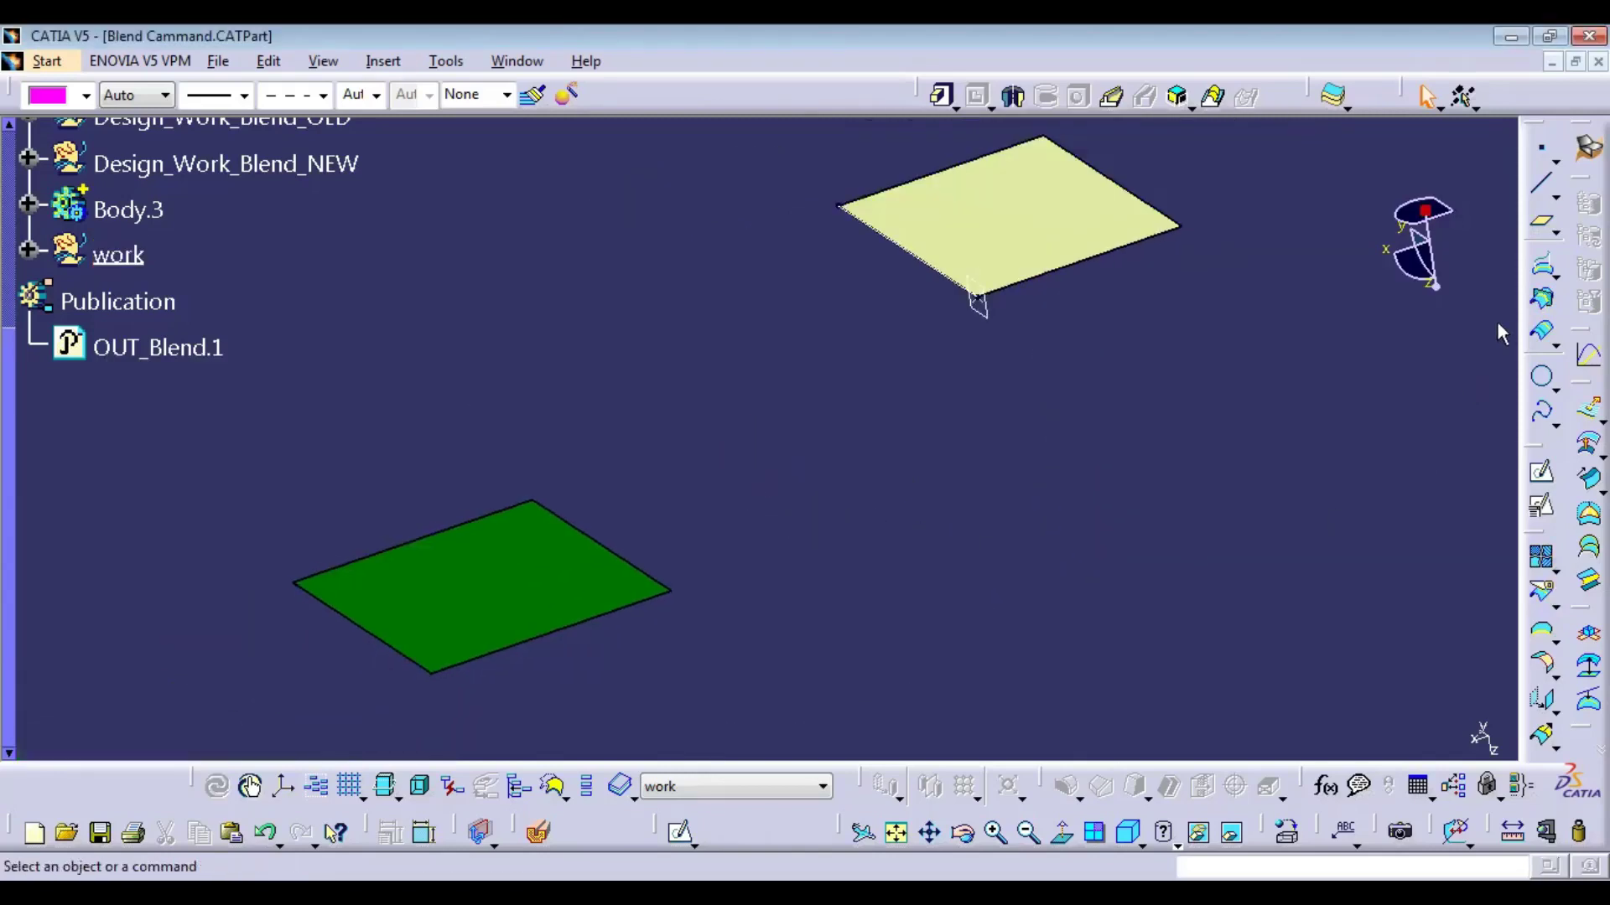
Step: Create a point on the front edge of Offset.1, 10 mm from the end facing the split surface
{"action": "left_click", "coordinate": [1541, 147]}
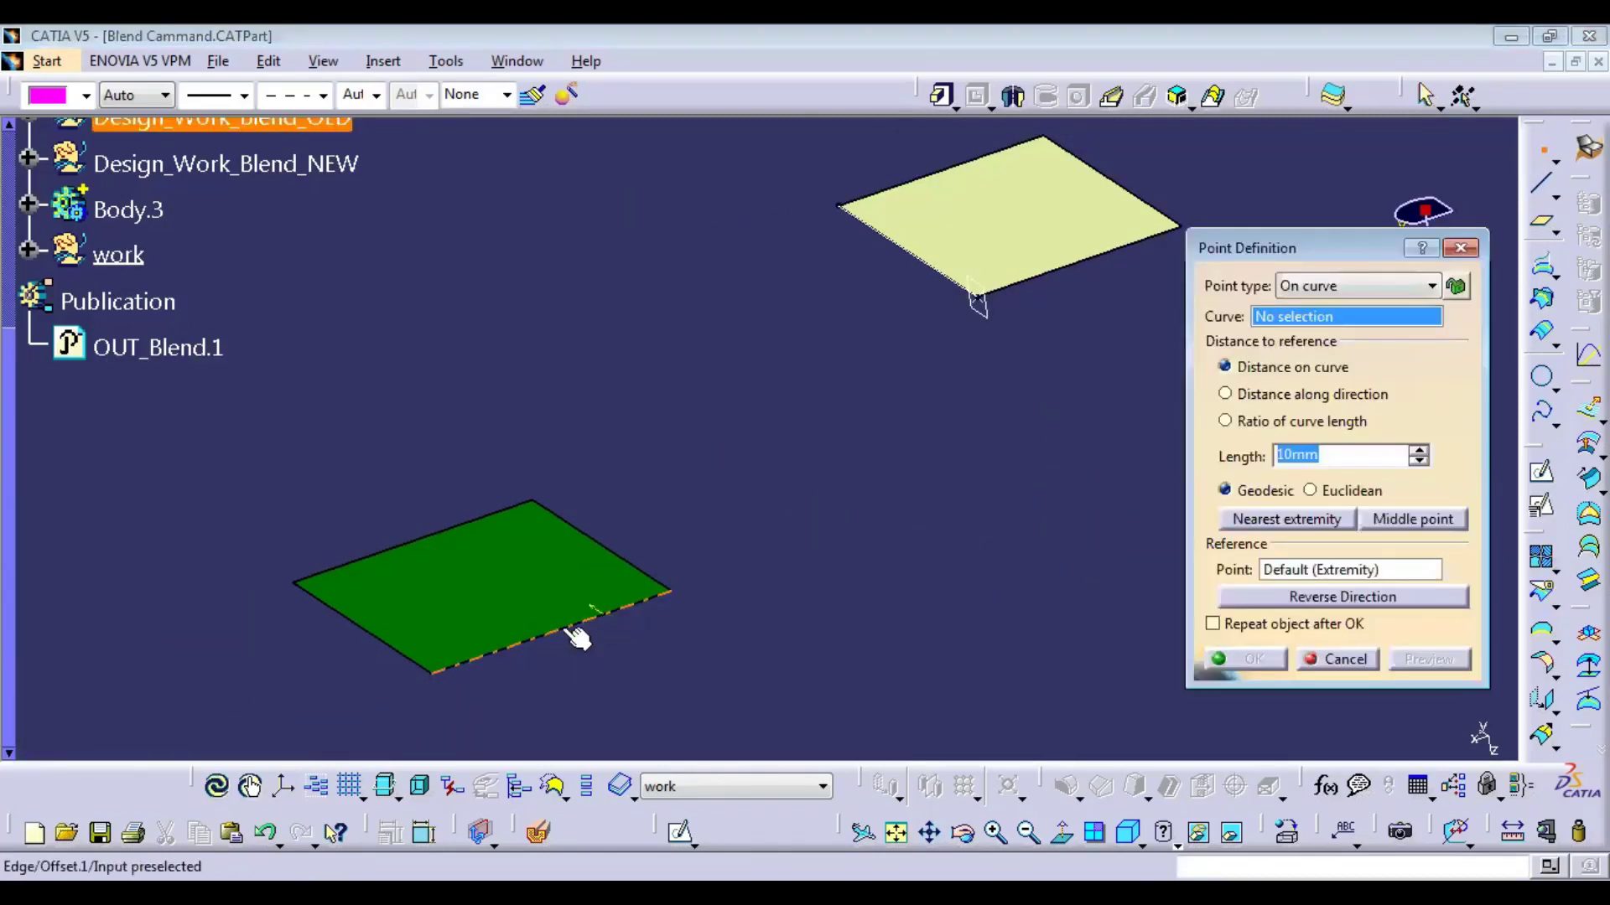
{"action": "left_click", "coordinate": [575, 624]}
{"action": "type", "text": "10"}
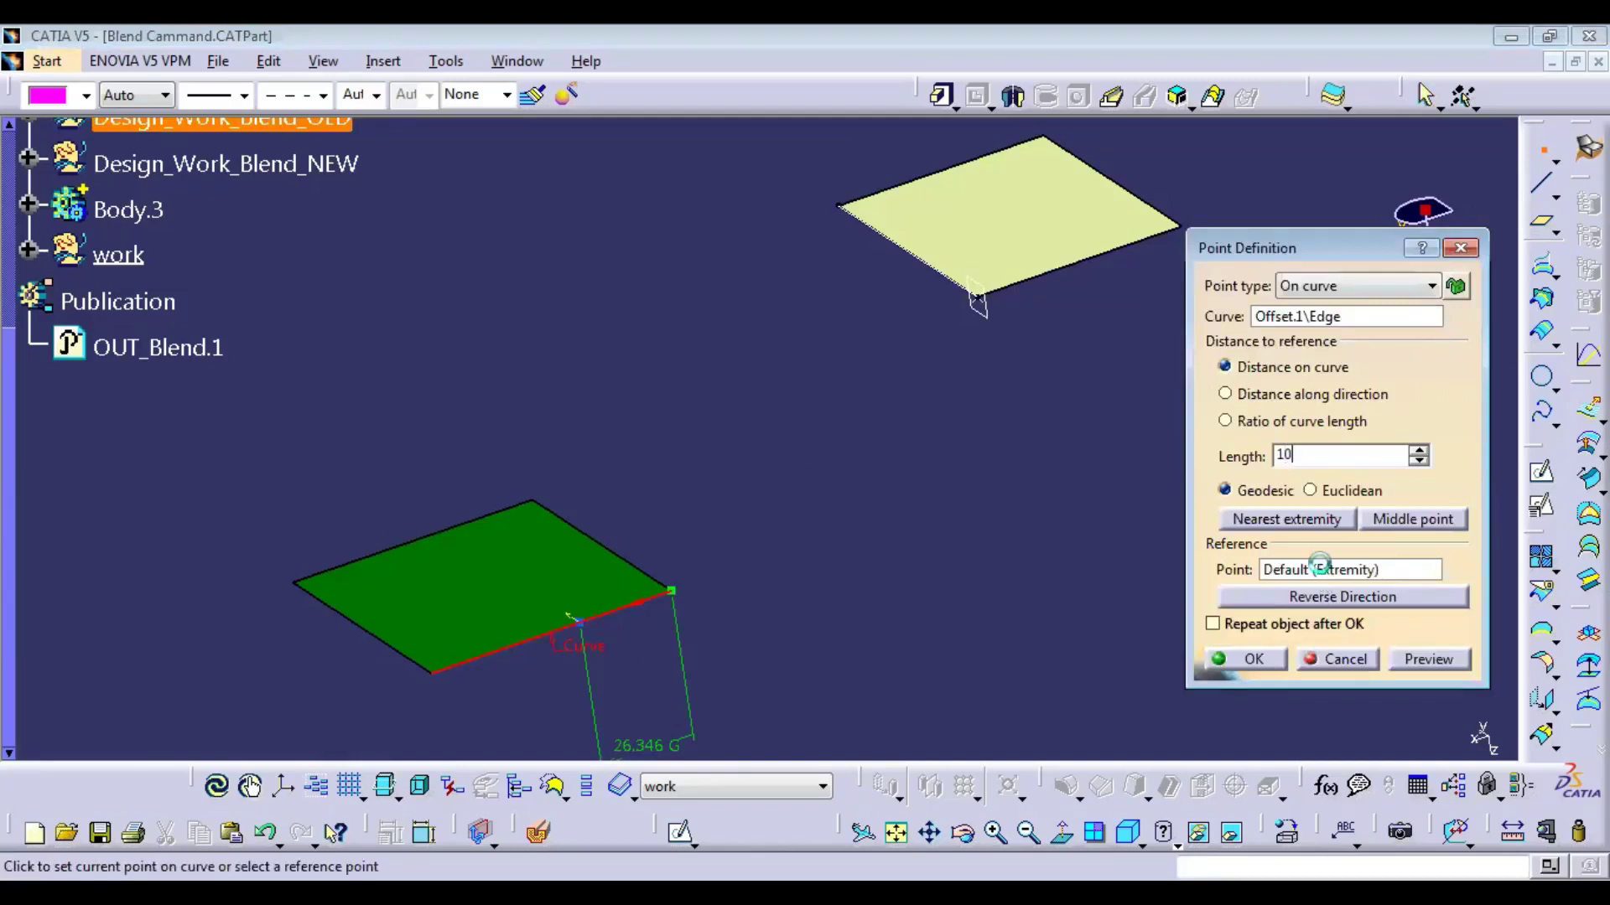
{"action": "key", "text": "Return"}
{"action": "key", "text": "Return"}
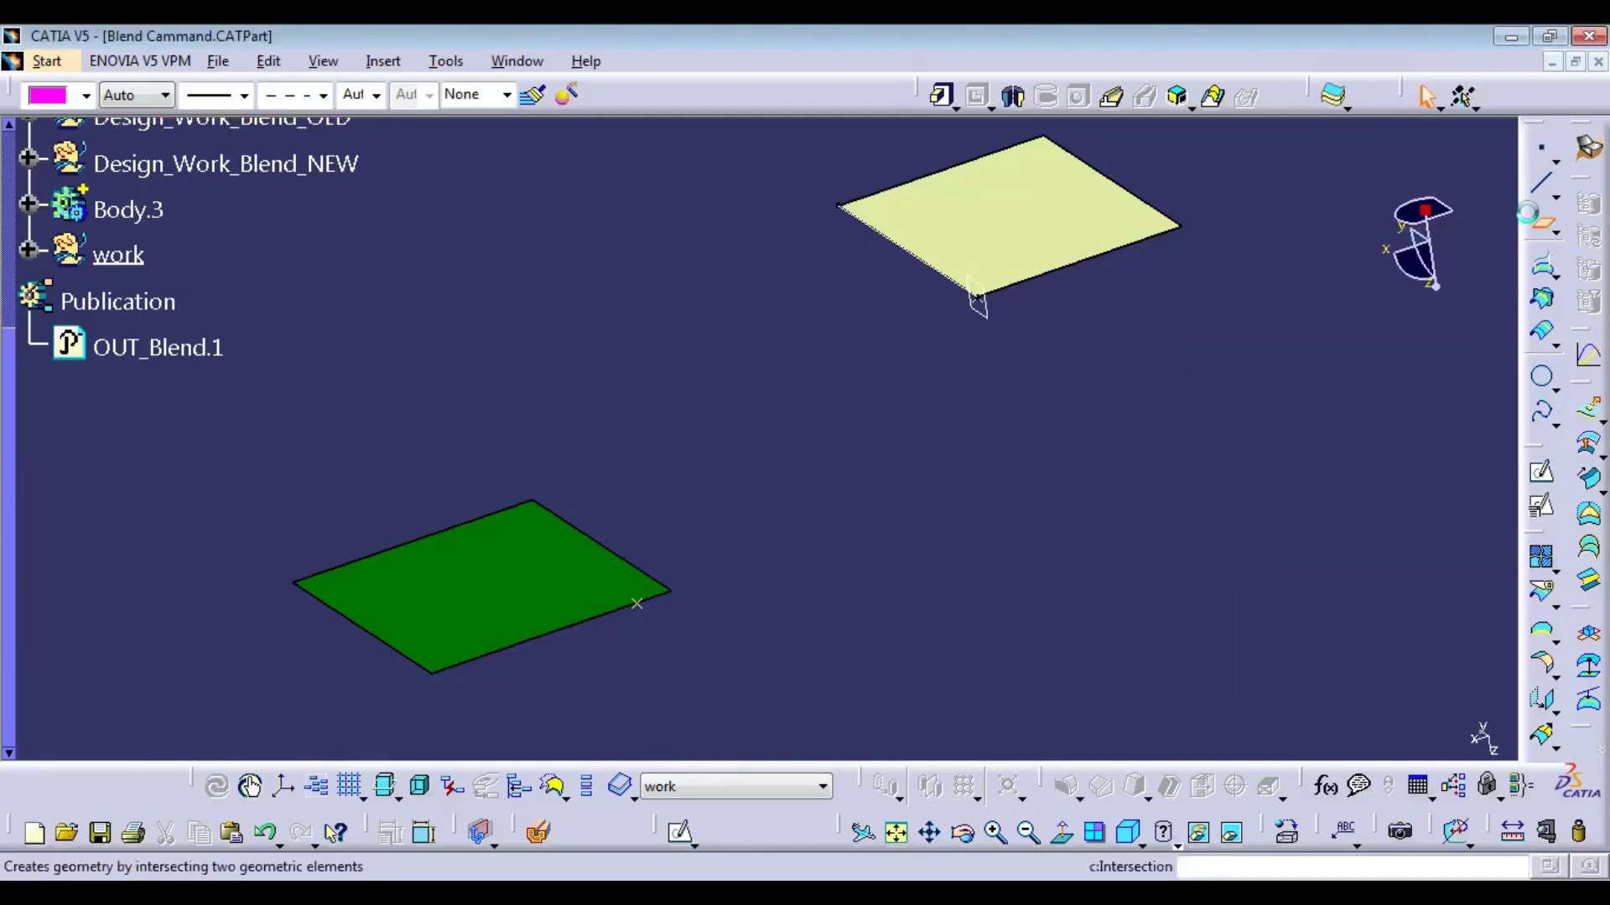
Step: Create a plane normal to the front edge of Offset.1 through the new point
{"action": "left_click", "coordinate": [1536, 220]}
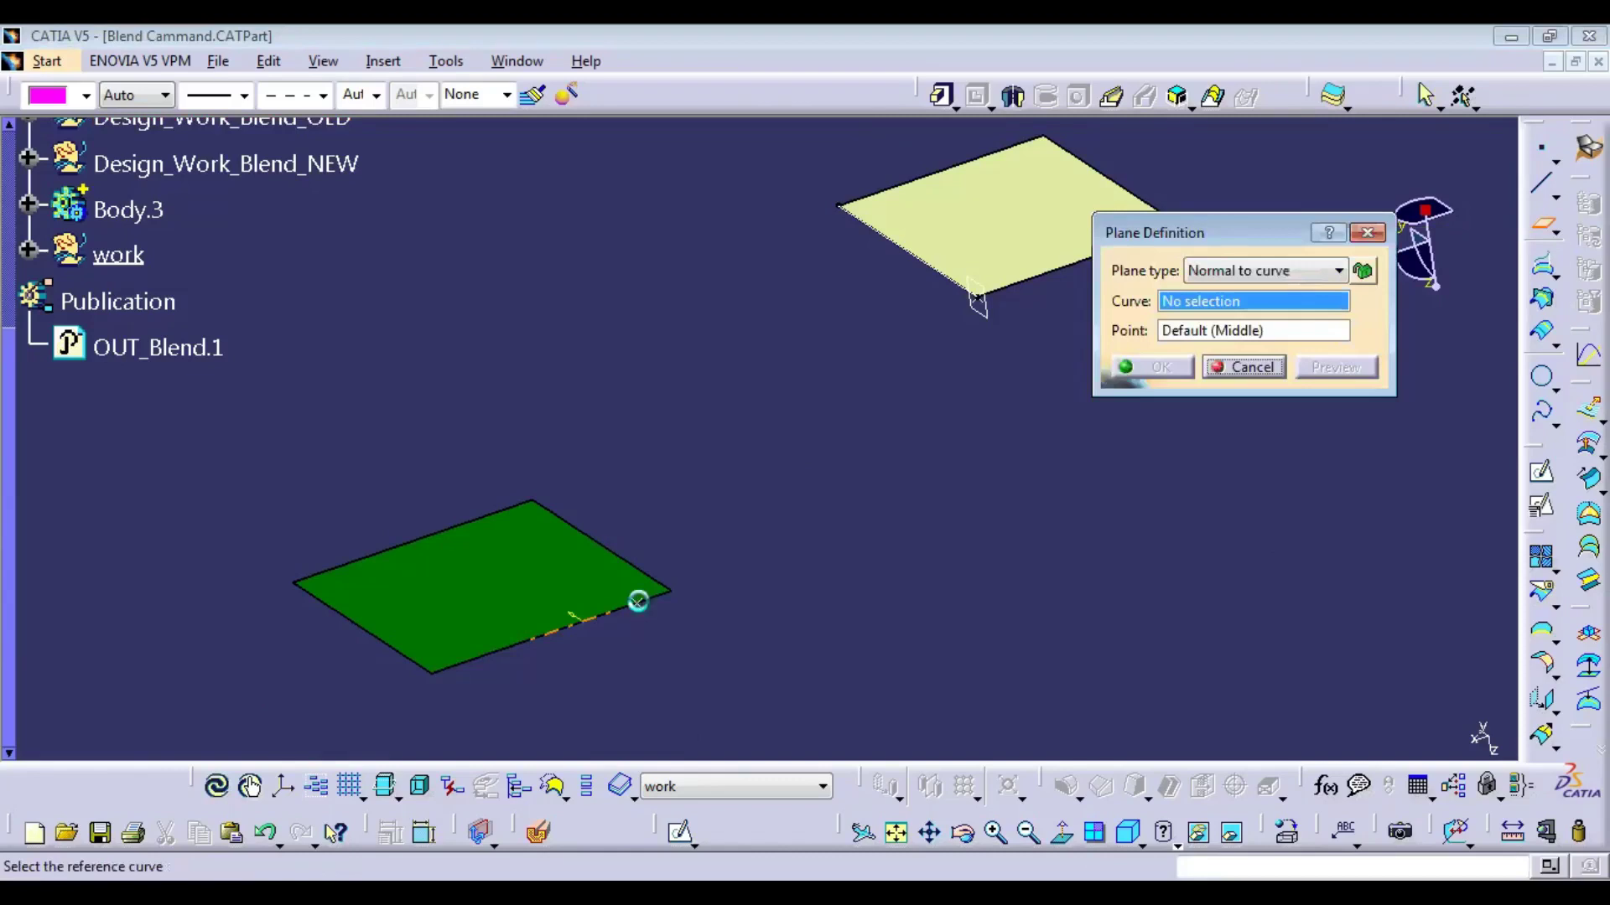
{"action": "left_click", "coordinate": [638, 601]}
{"action": "left_click", "coordinate": [1163, 366]}
Step: Intersect the Offset.1 surface with its new plane and split off the narrow end strip along the intersection curve
{"action": "middle_click_drag", "start_coordinate": [986, 493], "coordinate": [1190, 568]}
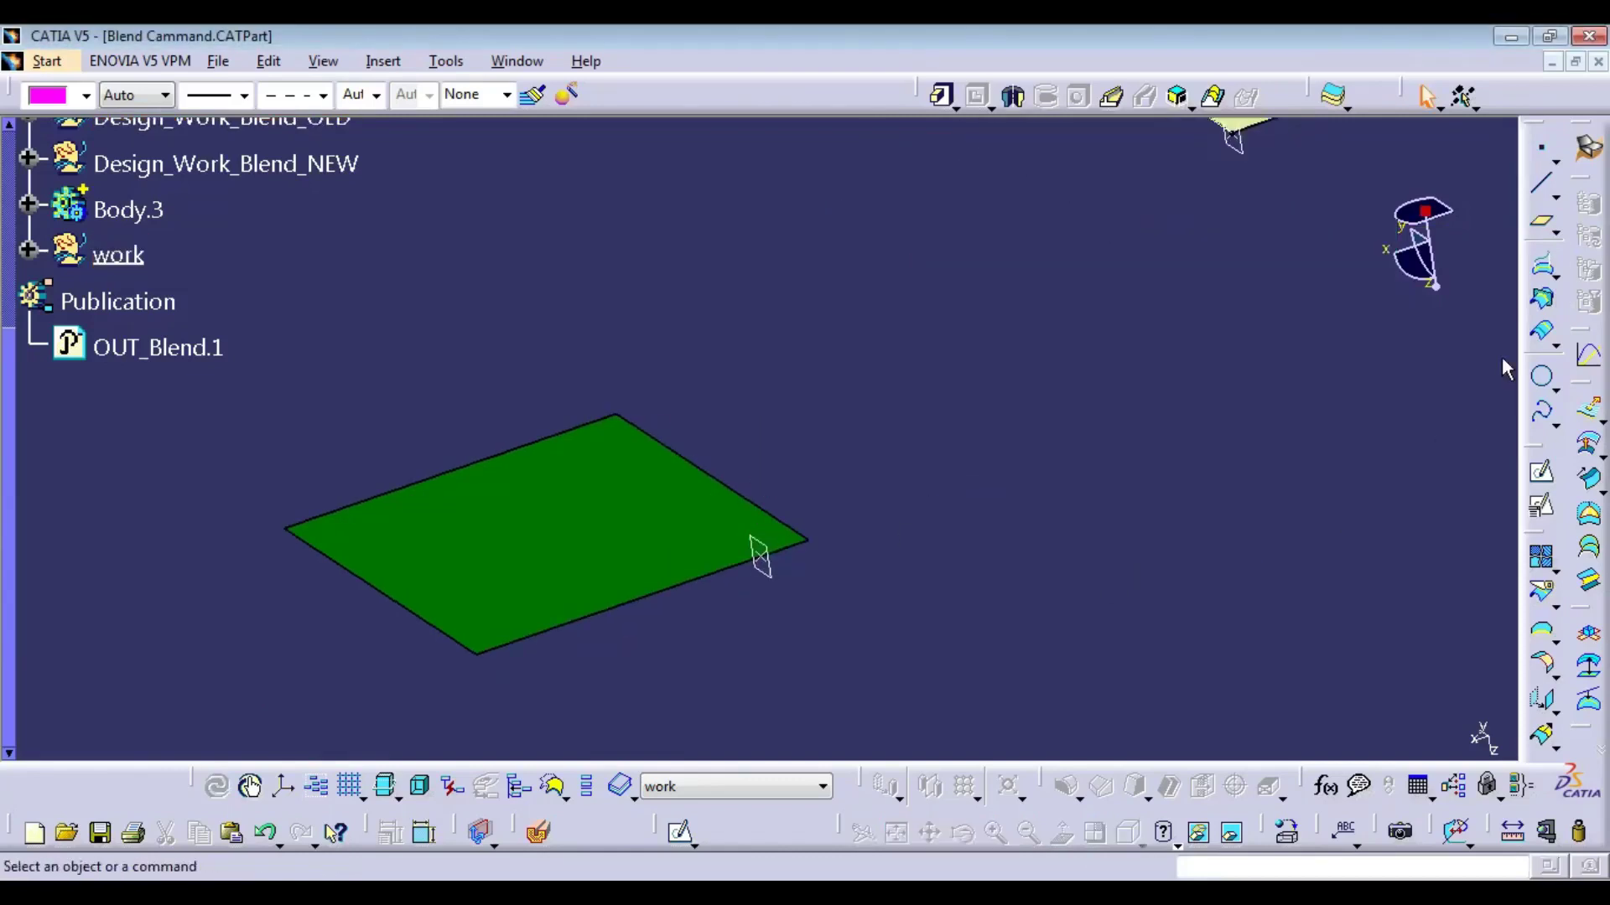
{"action": "left_click", "coordinate": [1541, 300]}
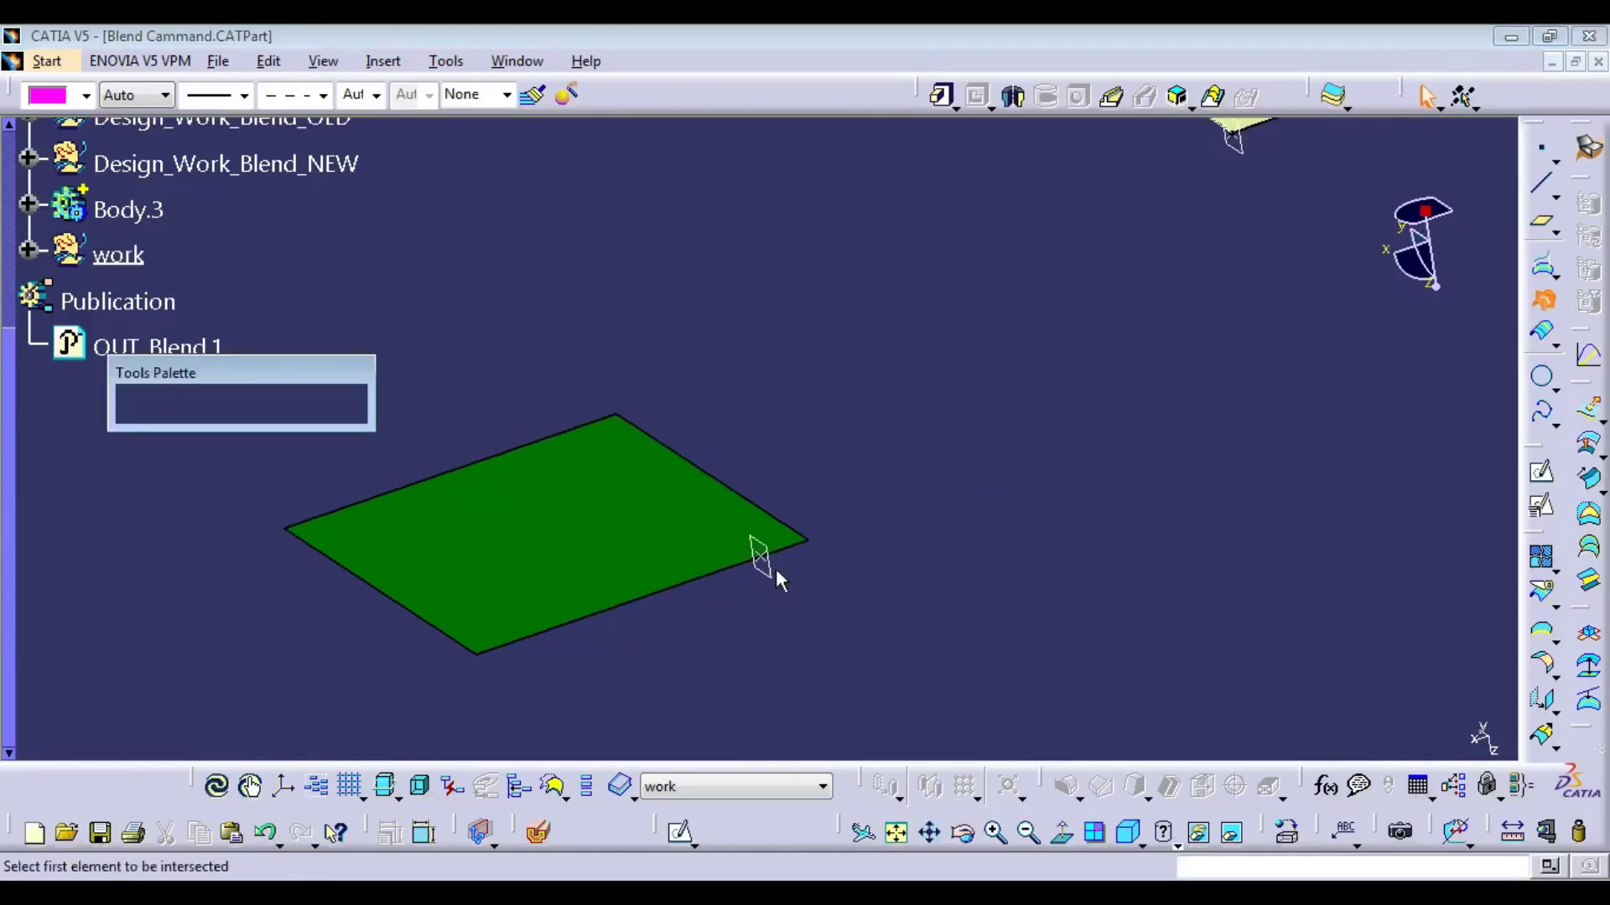
{"action": "left_click", "coordinate": [751, 539]}
{"action": "left_click", "coordinate": [756, 547]}
{"action": "left_click", "coordinate": [1144, 576]}
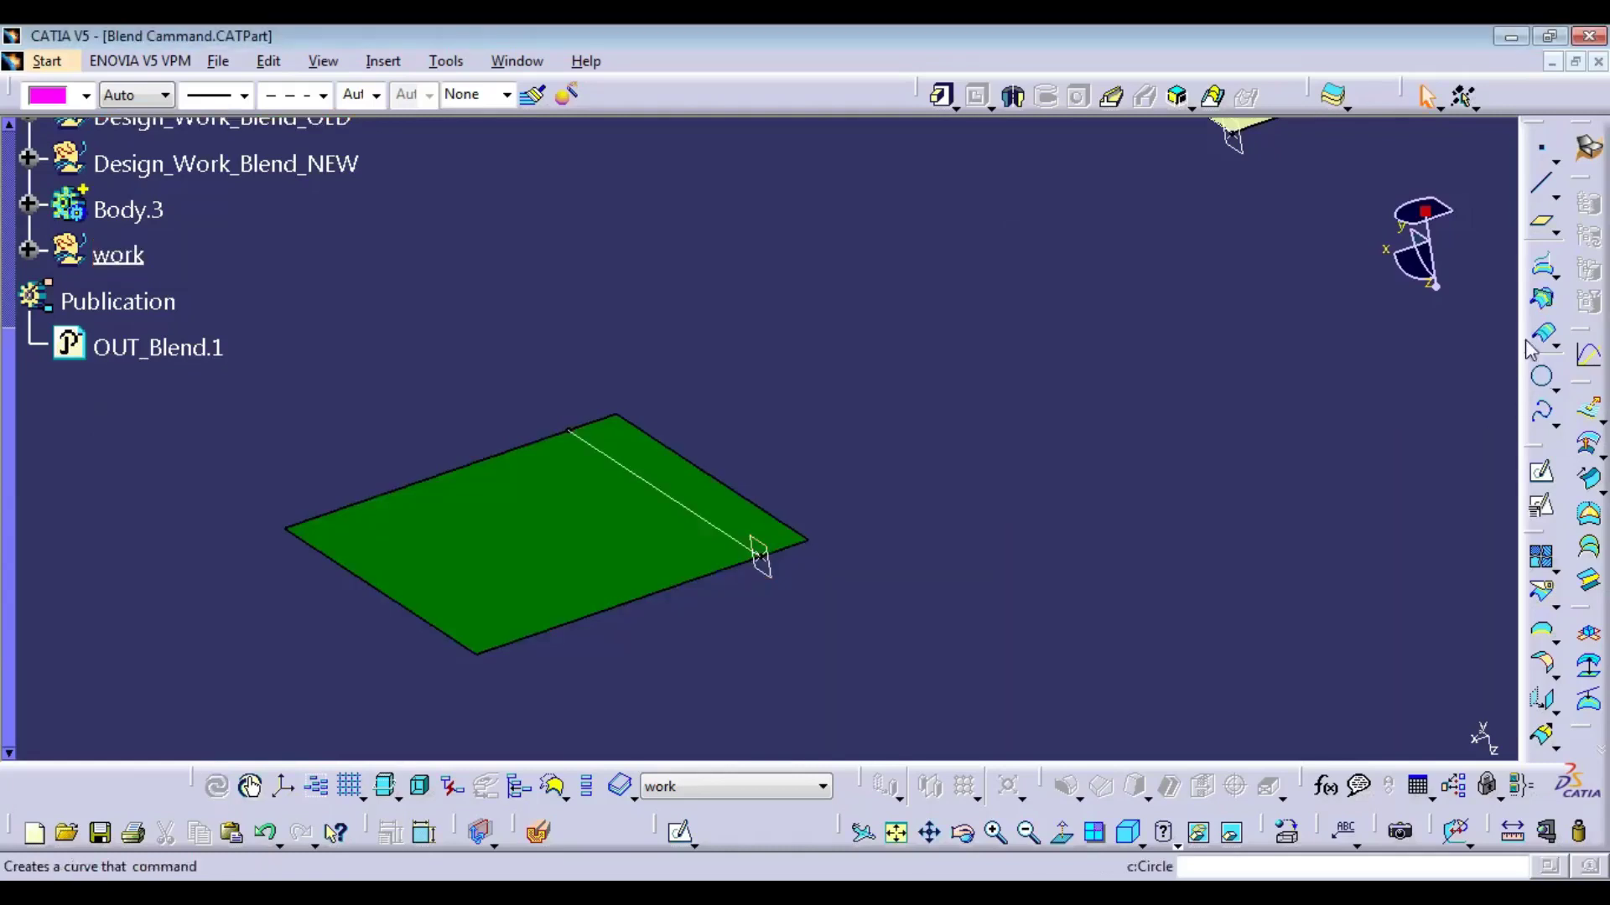
{"action": "left_click", "coordinate": [1541, 589]}
{"action": "left_click", "coordinate": [690, 507]}
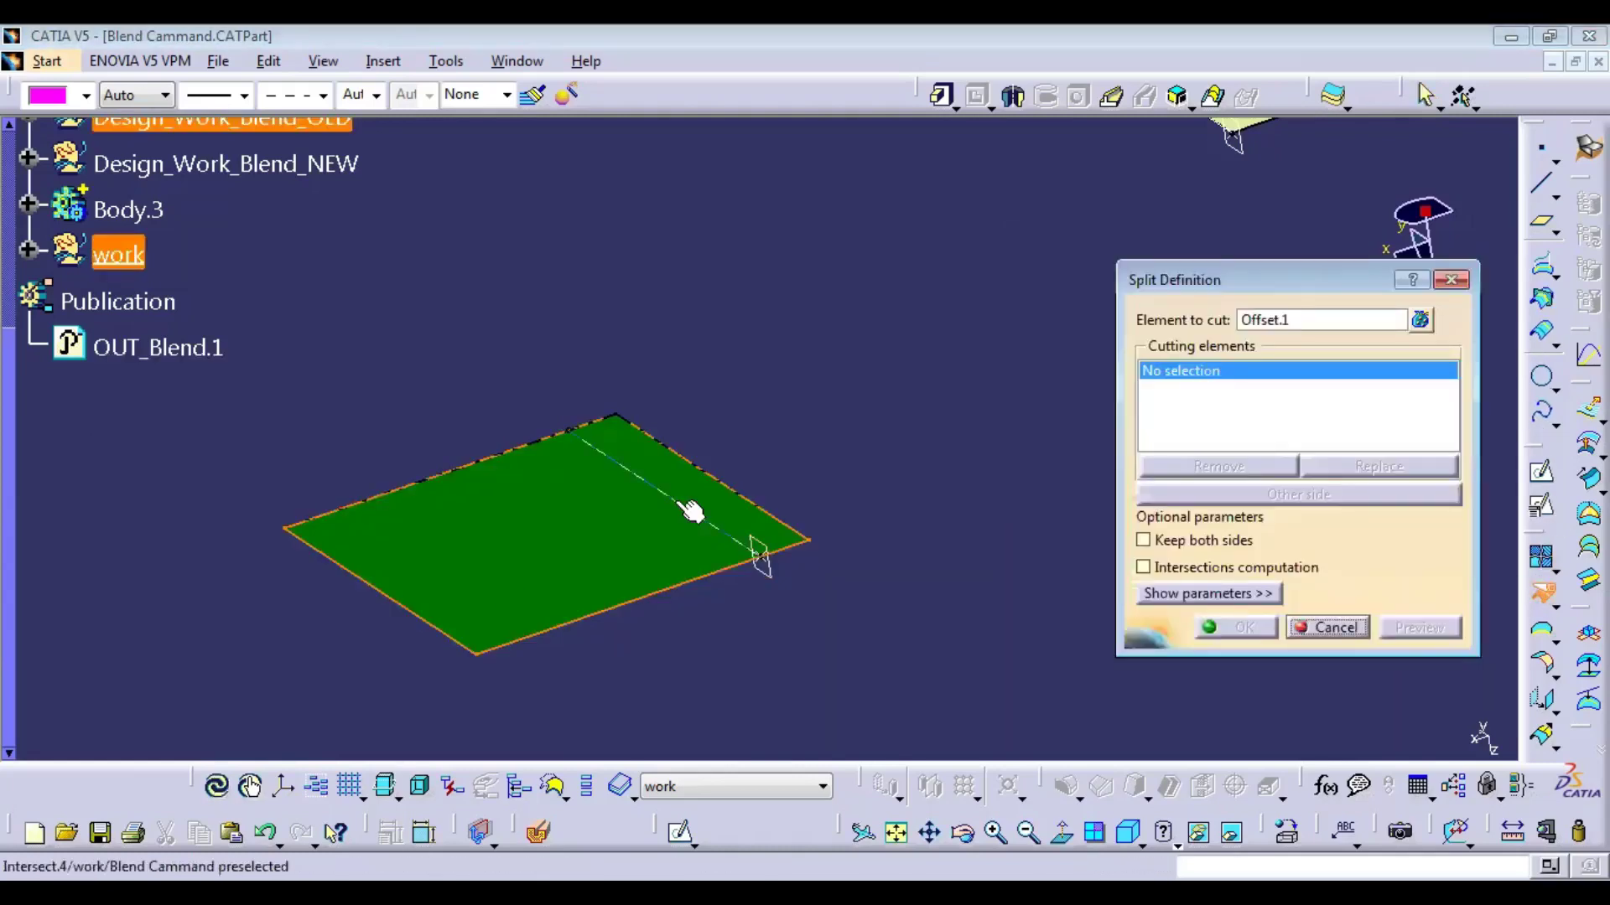
Step: Create a spline joining the front corner points of the two split surfaces, tangent to their front edges
{"action": "middle_click_drag", "start_coordinate": [796, 512], "coordinate": [601, 528]}
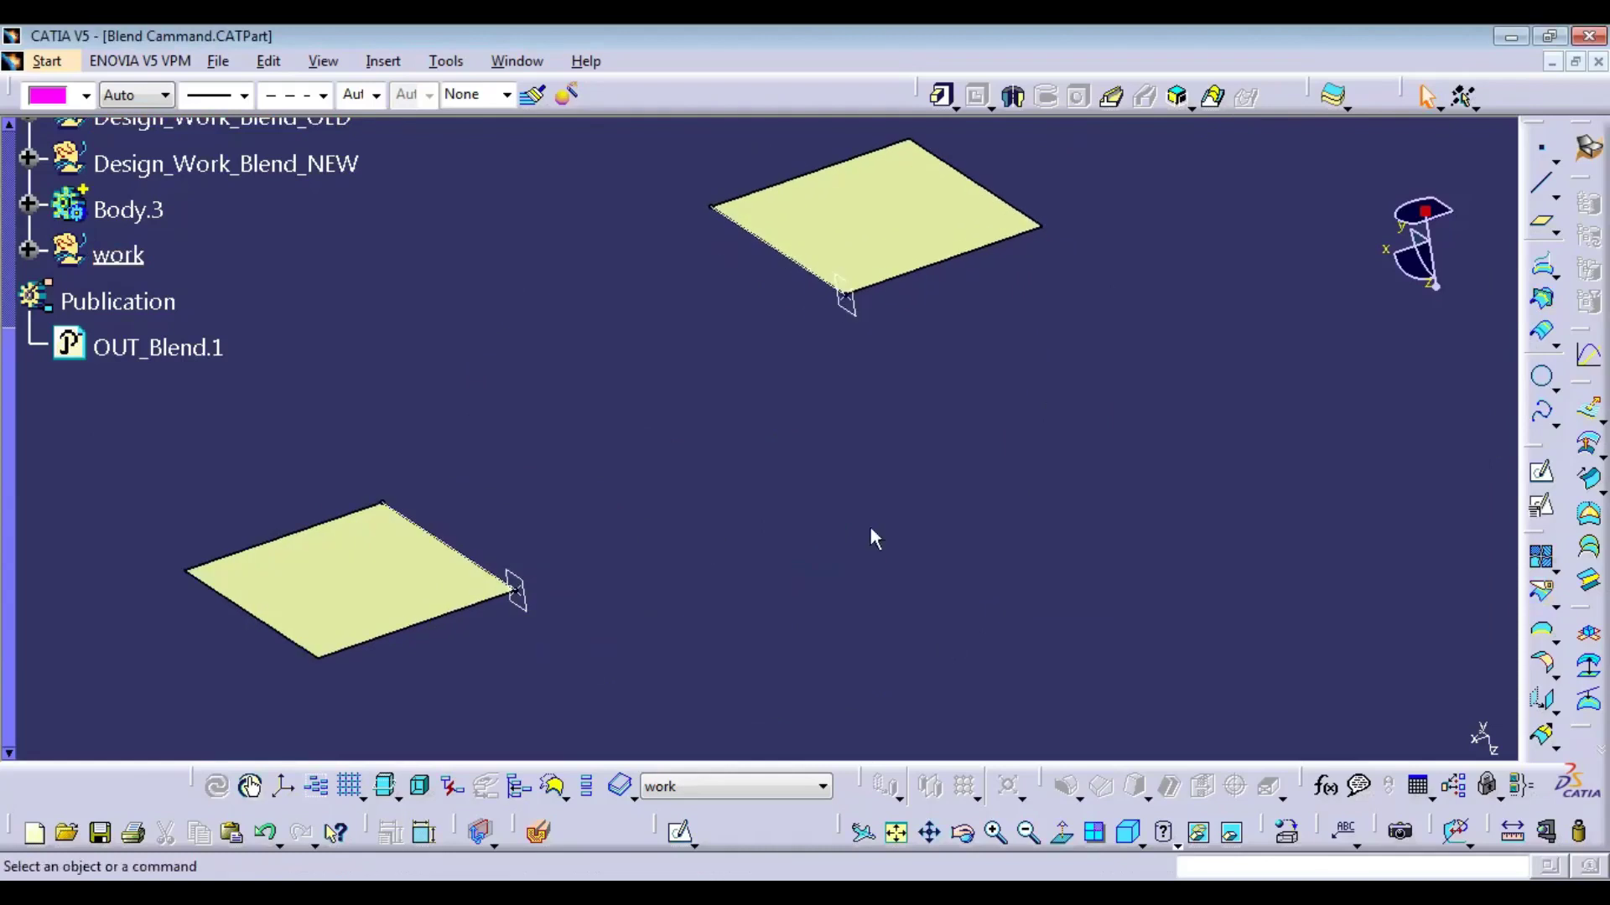
{"action": "middle_click_drag", "start_coordinate": [948, 550], "coordinate": [964, 580]}
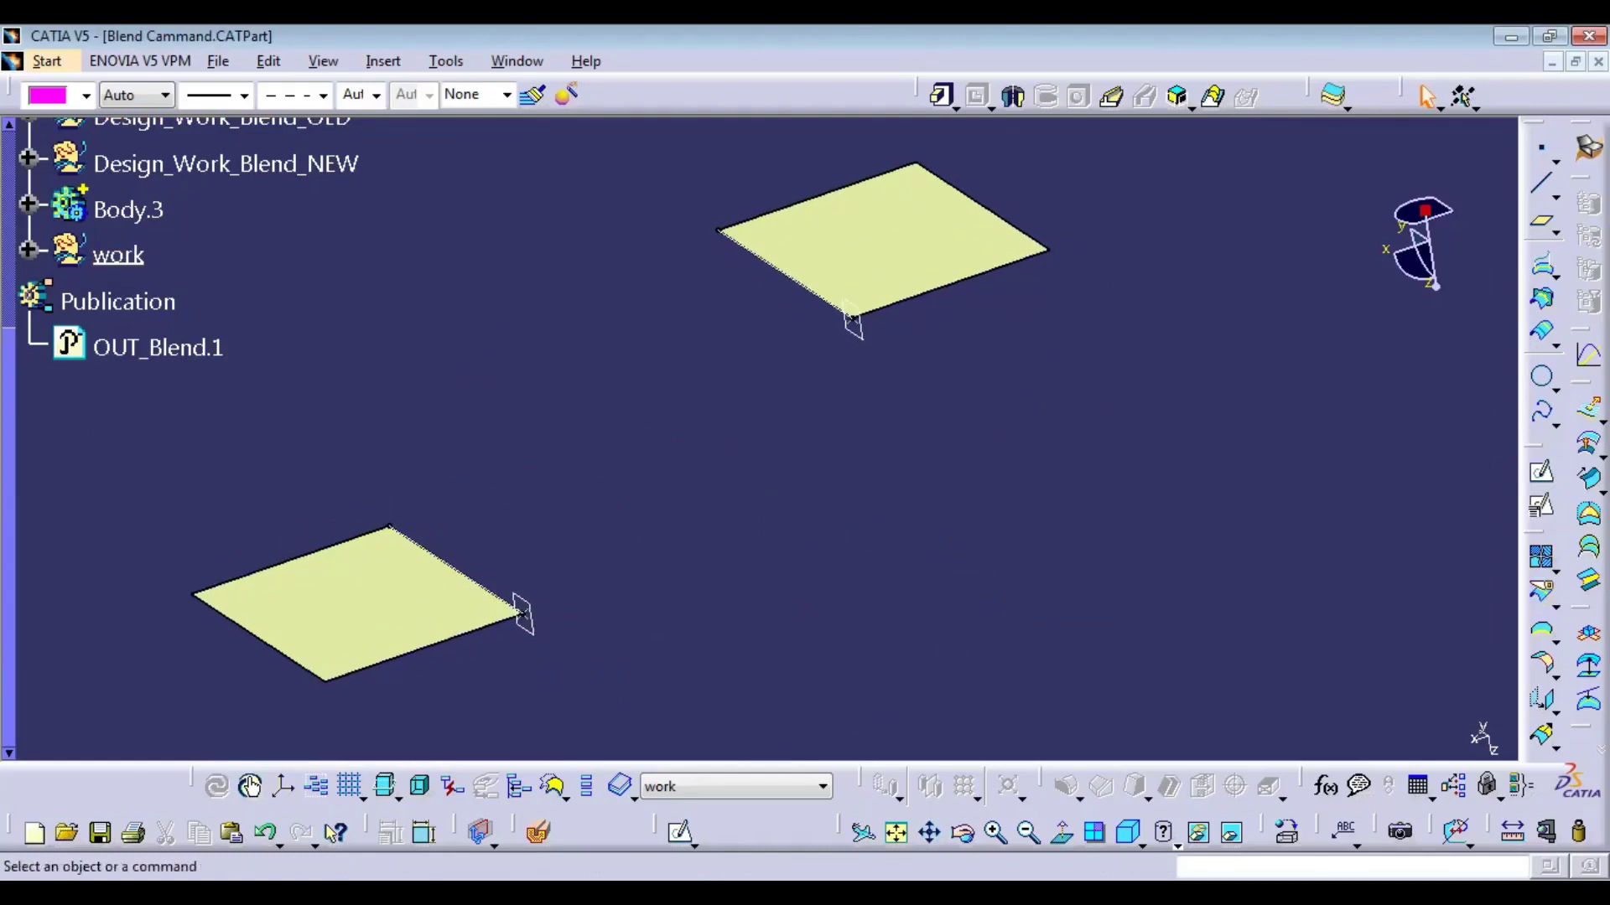
{"action": "left_click", "coordinate": [1541, 411]}
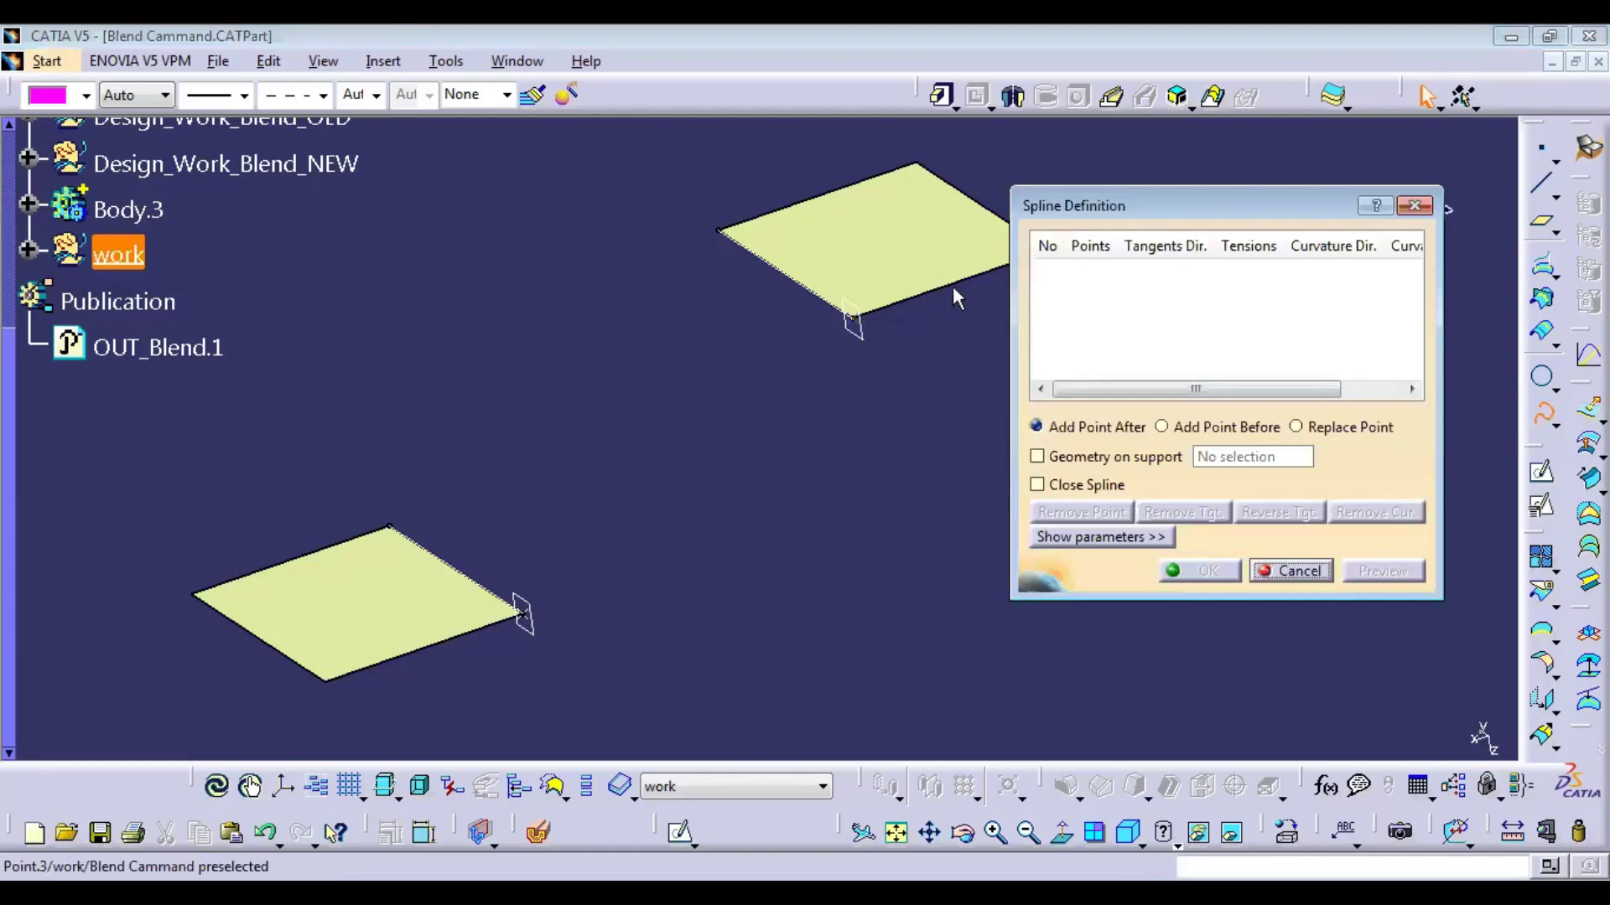
{"action": "left_click", "coordinate": [954, 289]}
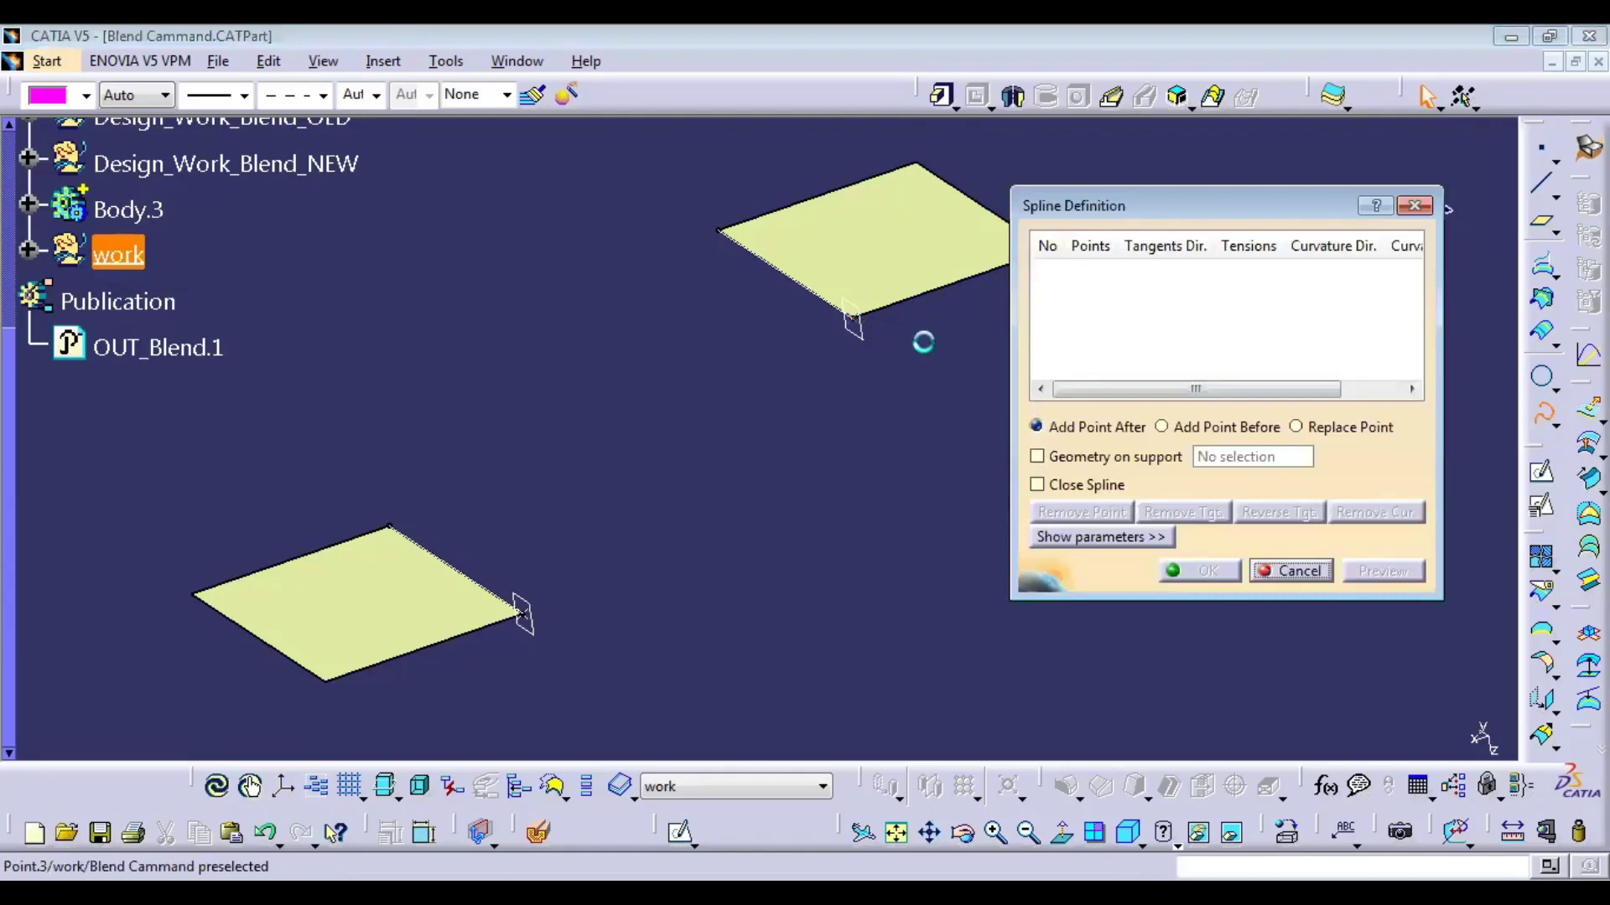
{"action": "left_click", "coordinate": [527, 617]}
{"action": "left_click", "coordinate": [1202, 576]}
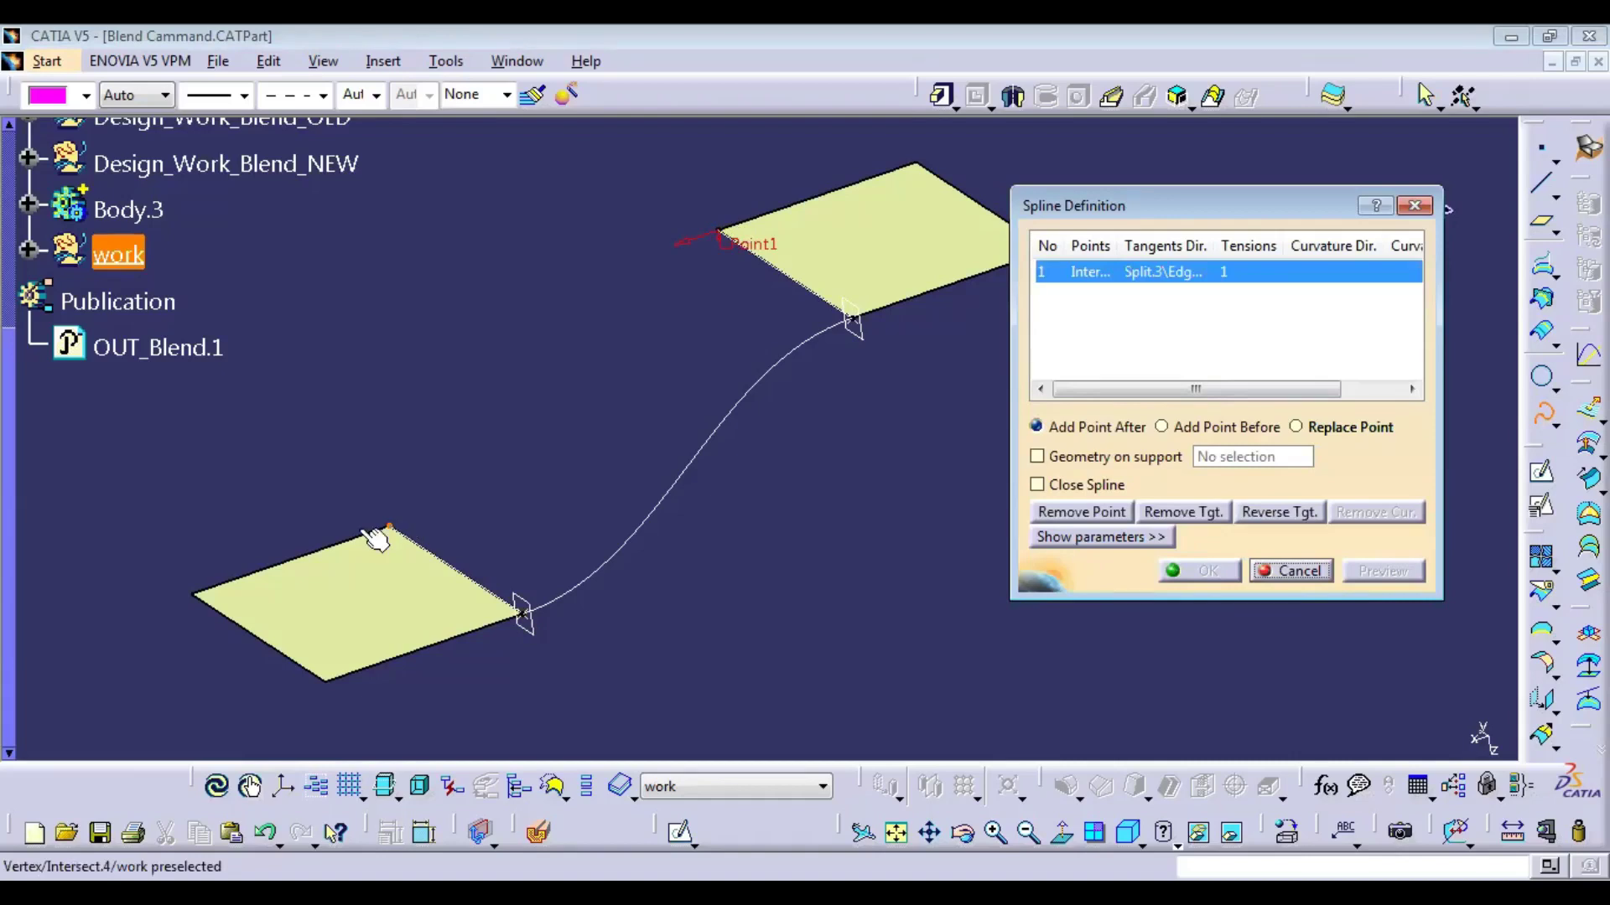
Step: Complete the spline joining the rear corner points of the two split surfaces, tangent to their rear edges
{"action": "left_click", "coordinate": [474, 513]}
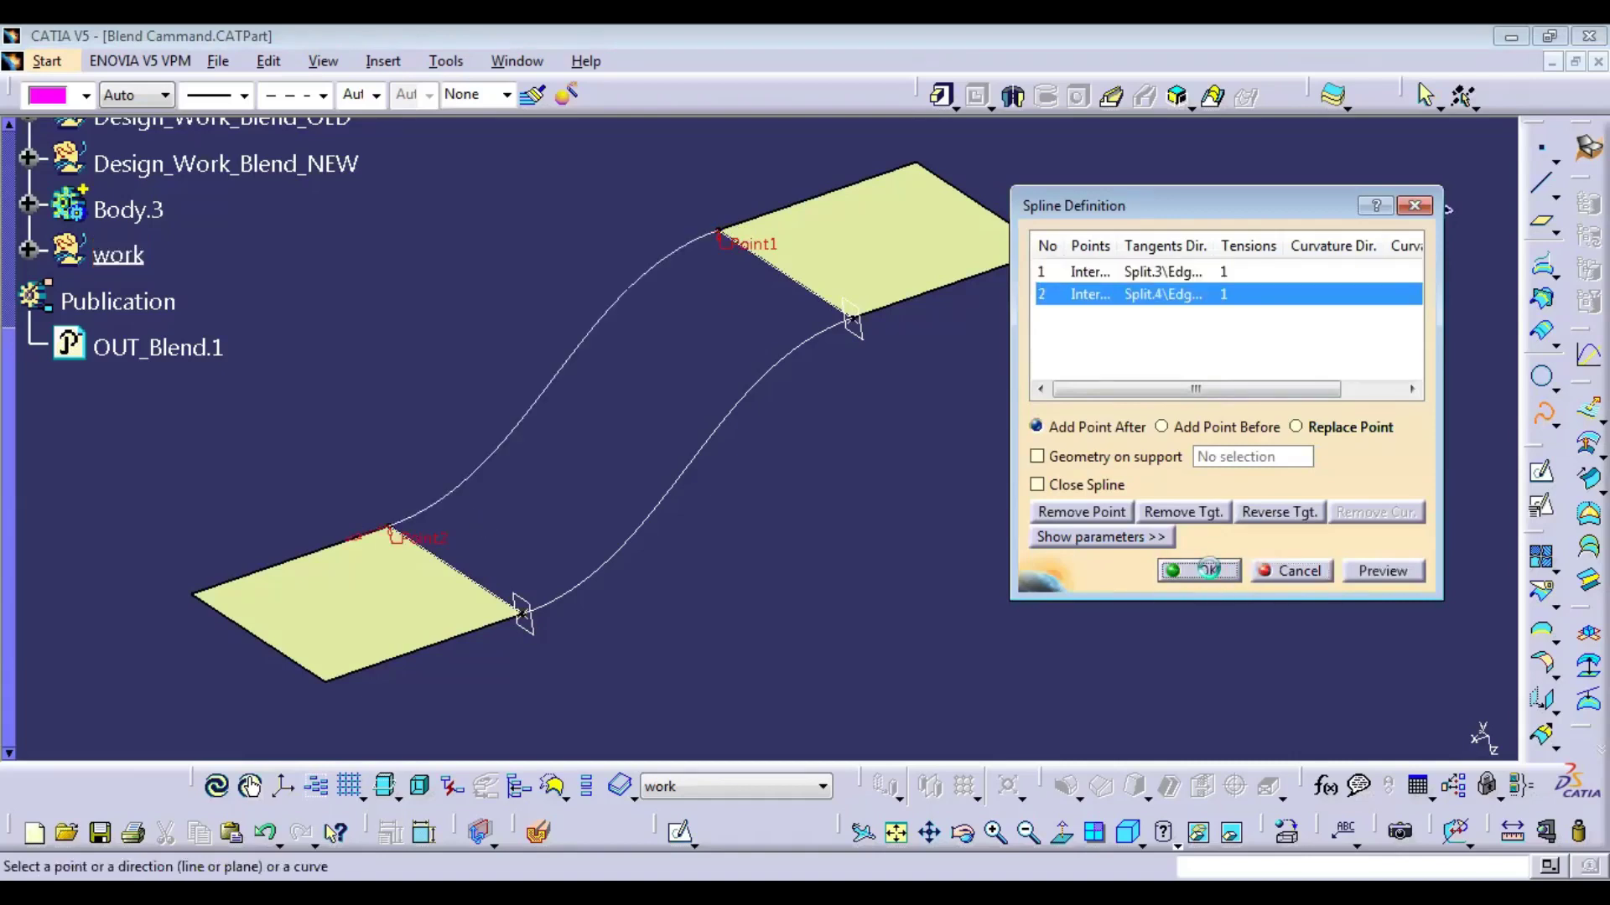
{"action": "left_click", "coordinate": [1207, 570]}
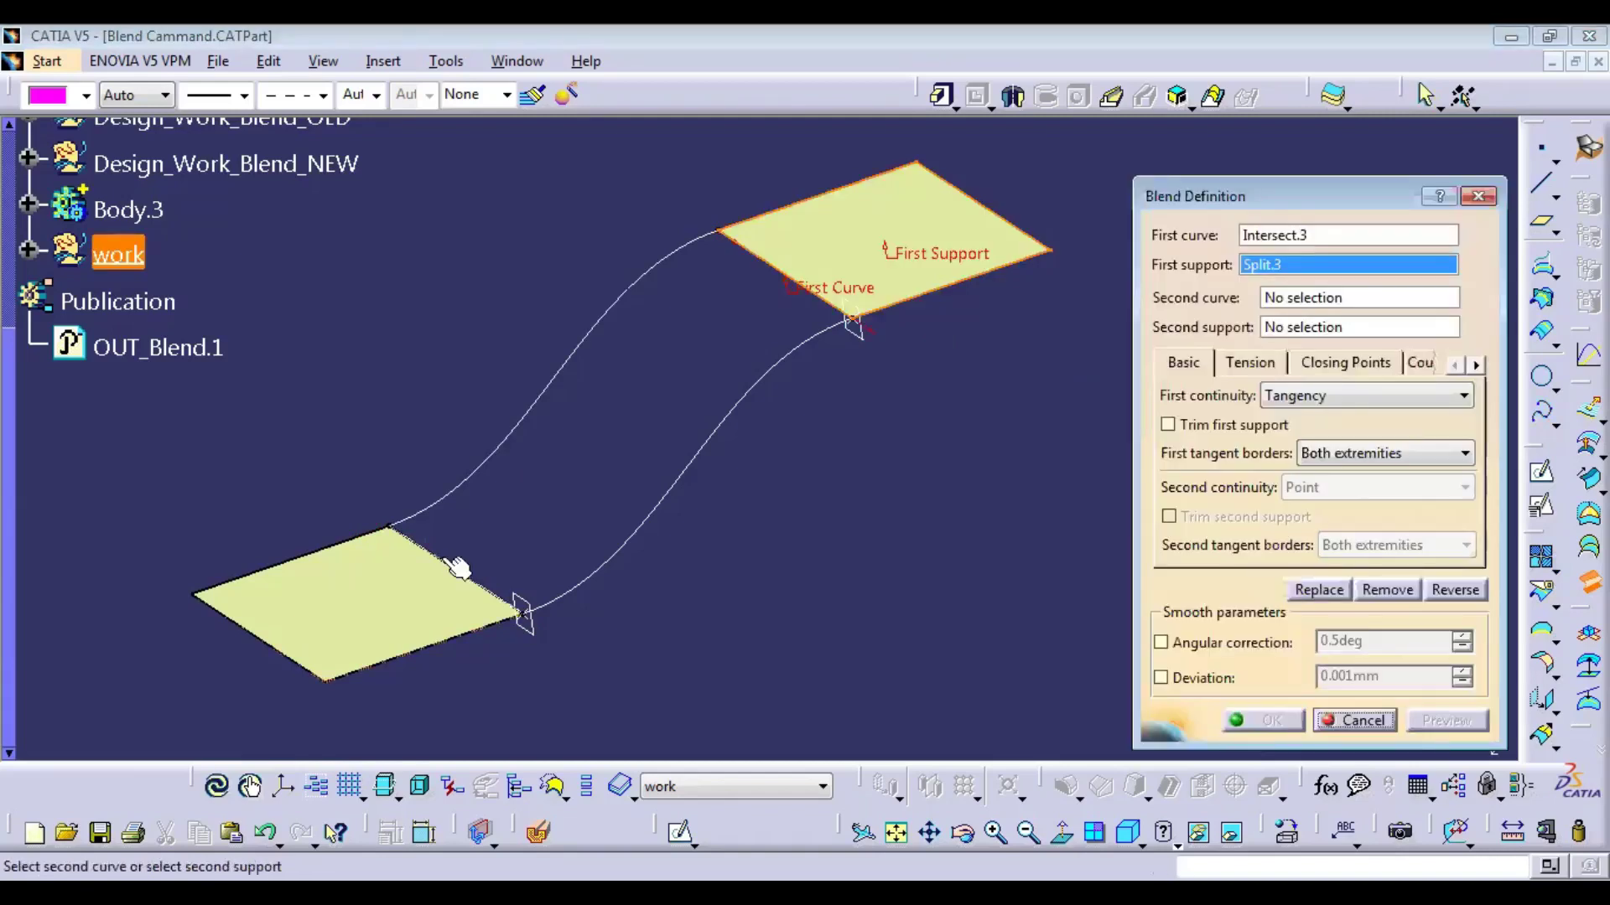
Step: Blend the two split surfaces between their intersection curves with tangency continuity, and colour the blend yellow
{"action": "left_click", "coordinate": [460, 568]}
{"action": "left_click", "coordinate": [1445, 720]}
{"action": "left_click", "coordinate": [1297, 721]}
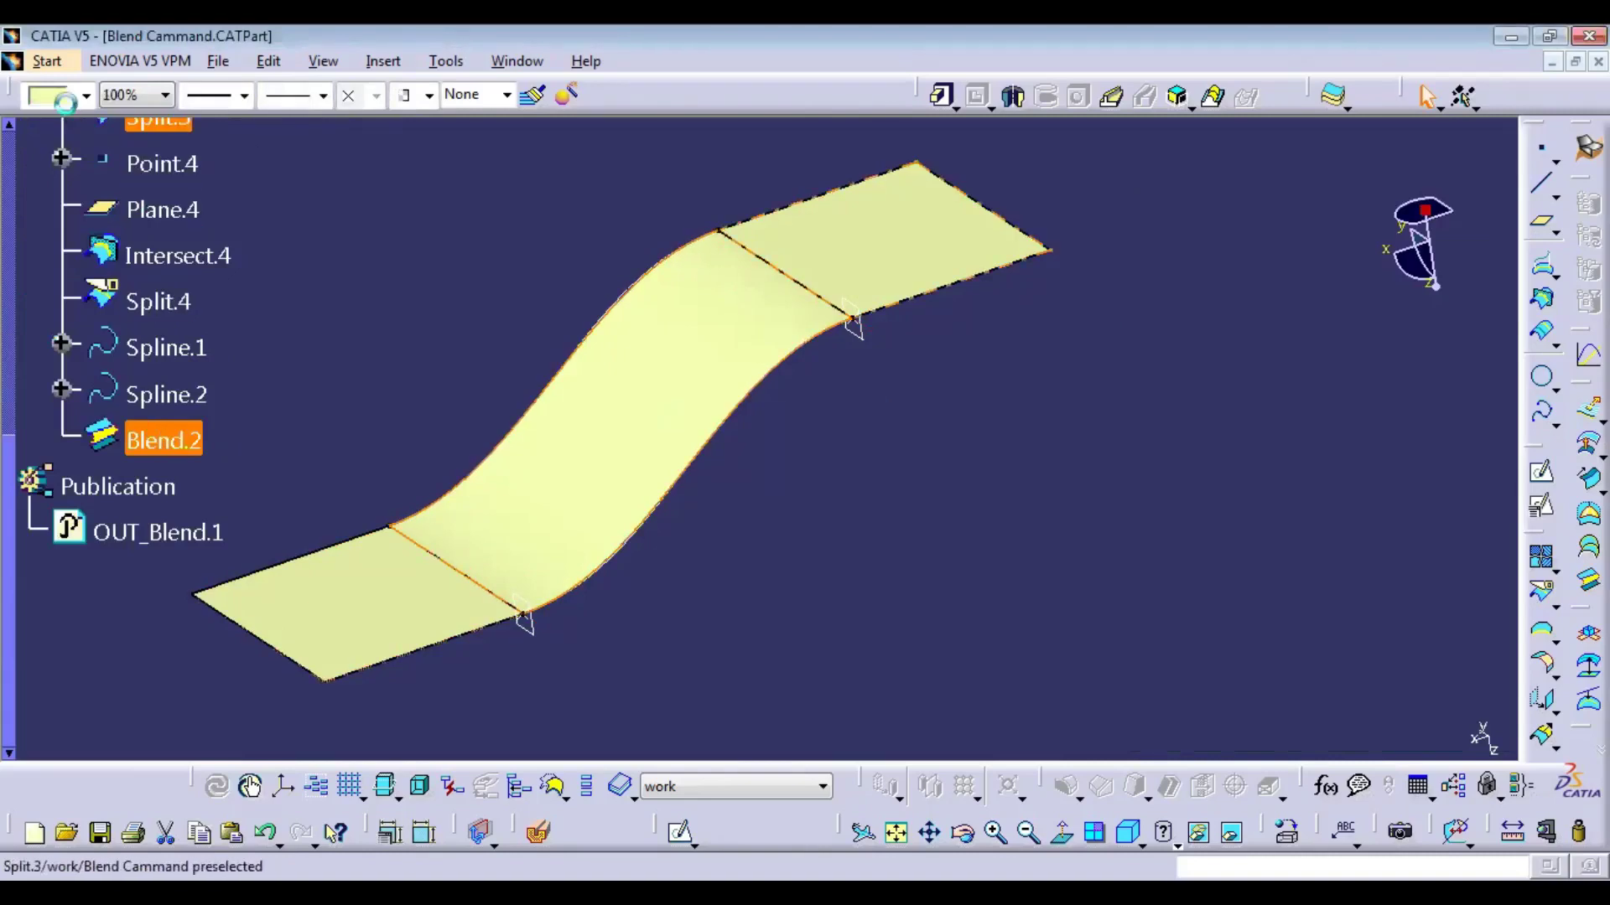
{"action": "left_click", "coordinate": [86, 94]}
{"action": "left_click", "coordinate": [63, 285]}
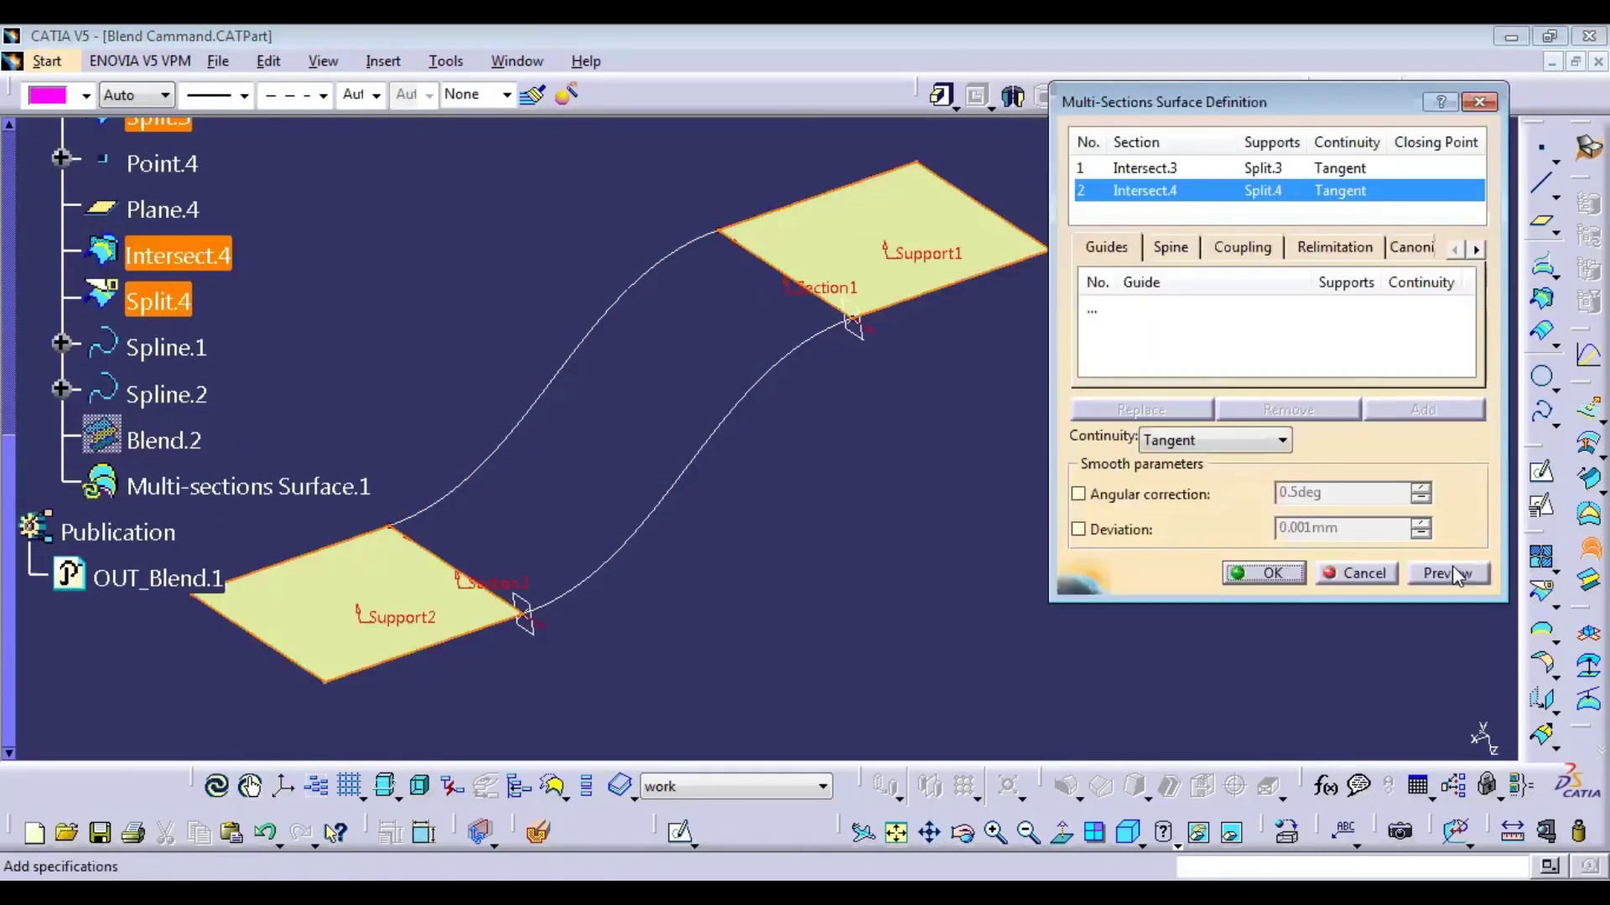
Step: Create a multi-sections surface through Intersect.3 and Intersect.4, tangent to Split.3 and Split.4, with Spline.1 and Spline.2 as guides
{"action": "left_click", "coordinate": [1448, 573]}
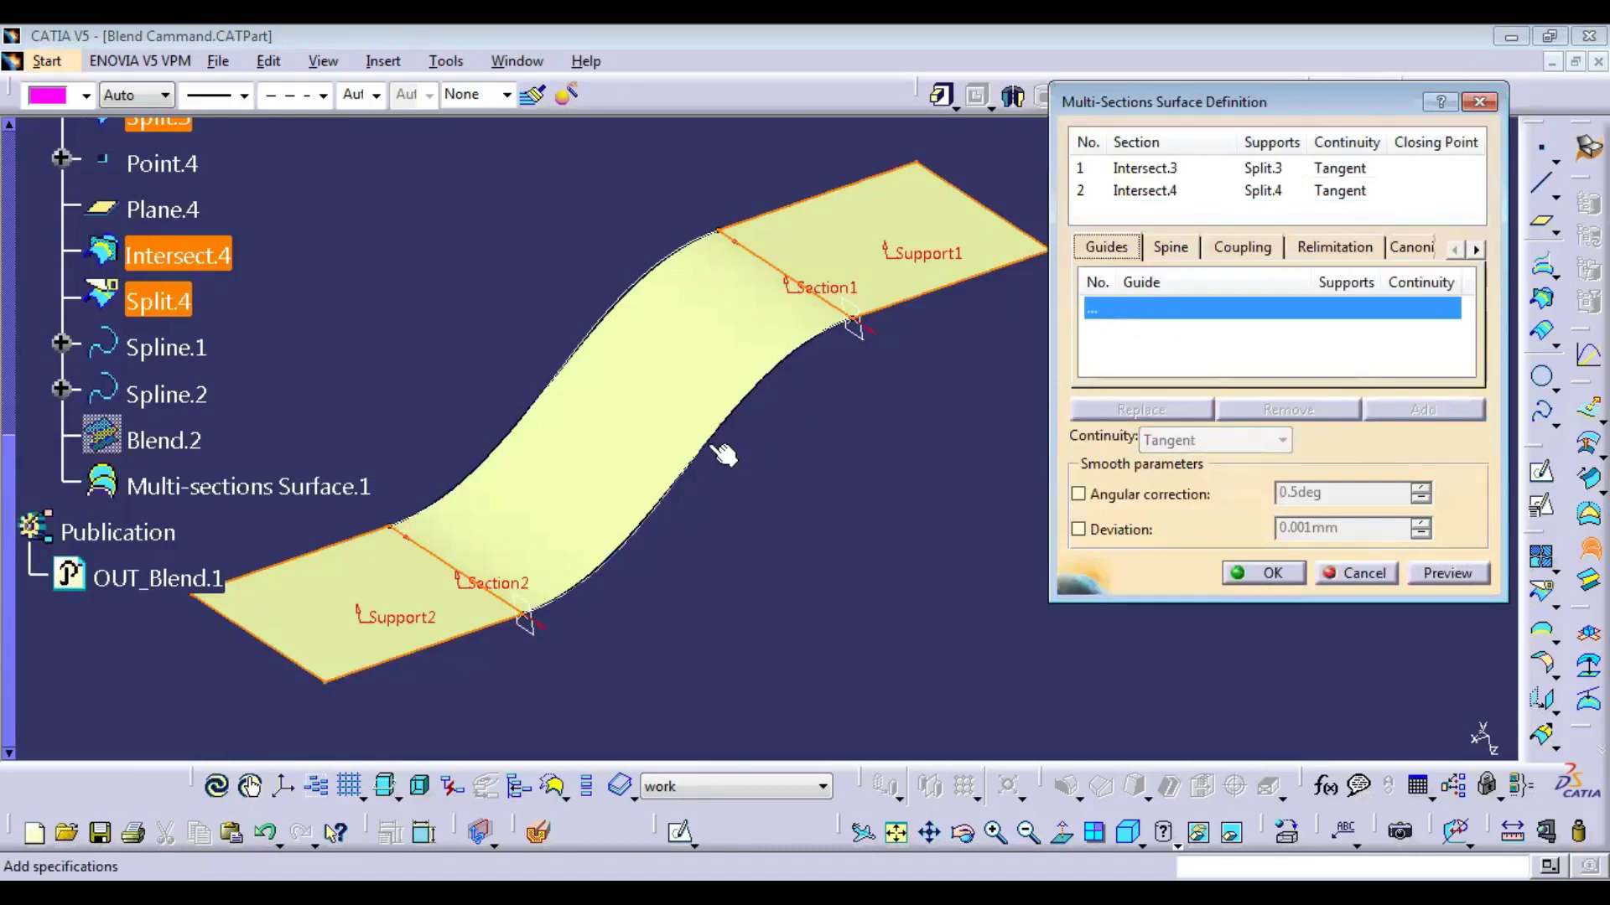
{"action": "left_click", "coordinate": [714, 450]}
{"action": "left_click", "coordinate": [1448, 572]}
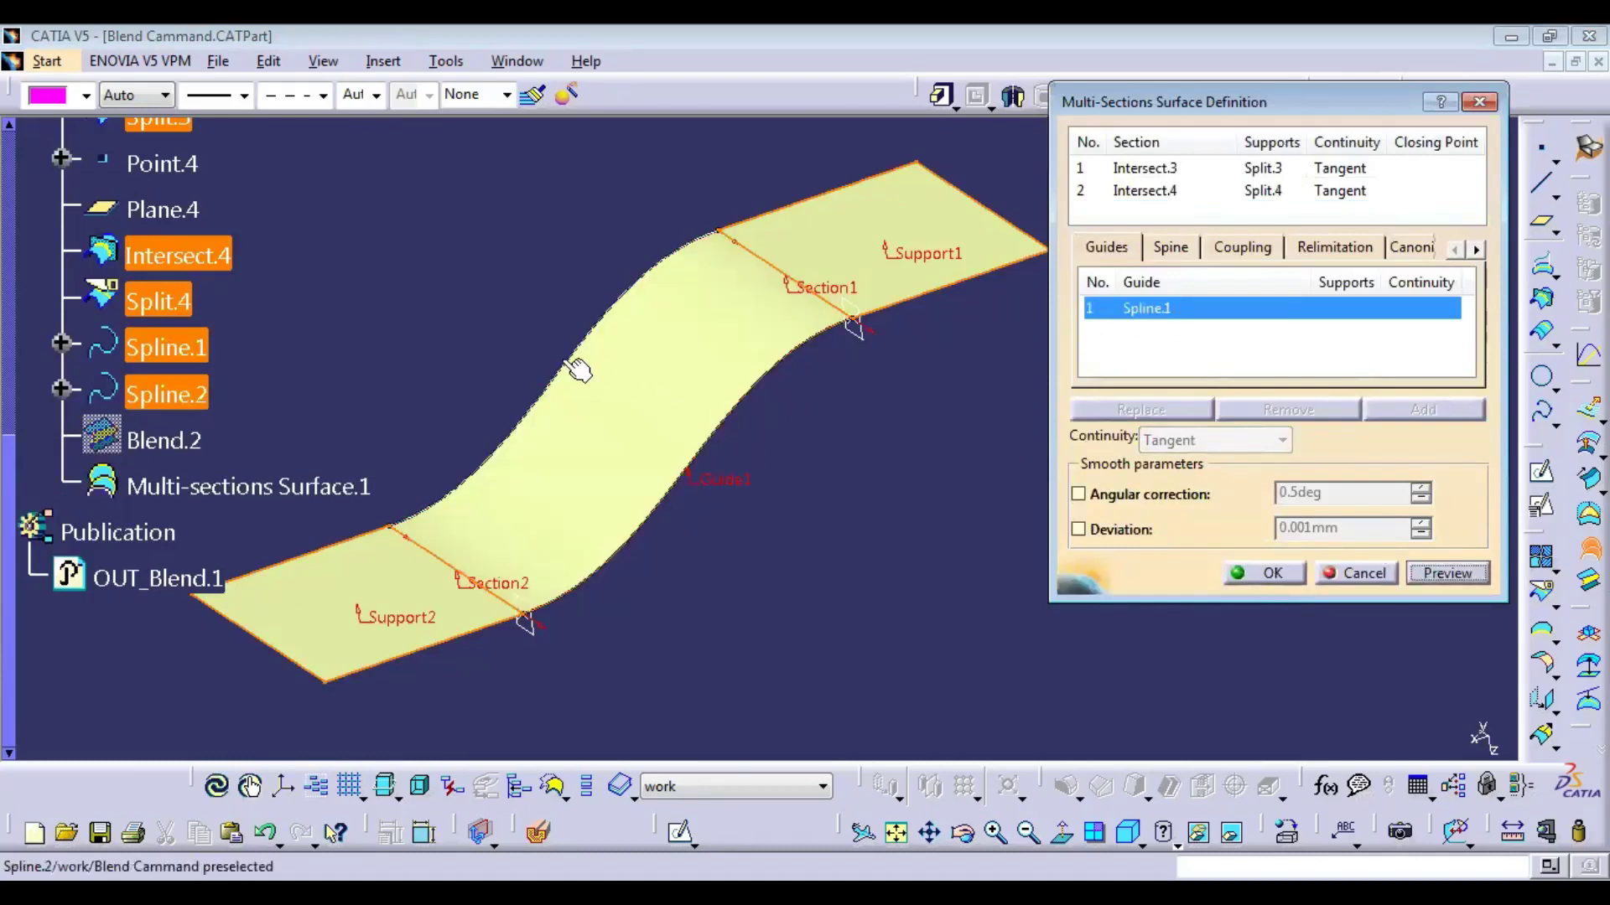
{"action": "left_click", "coordinate": [578, 369]}
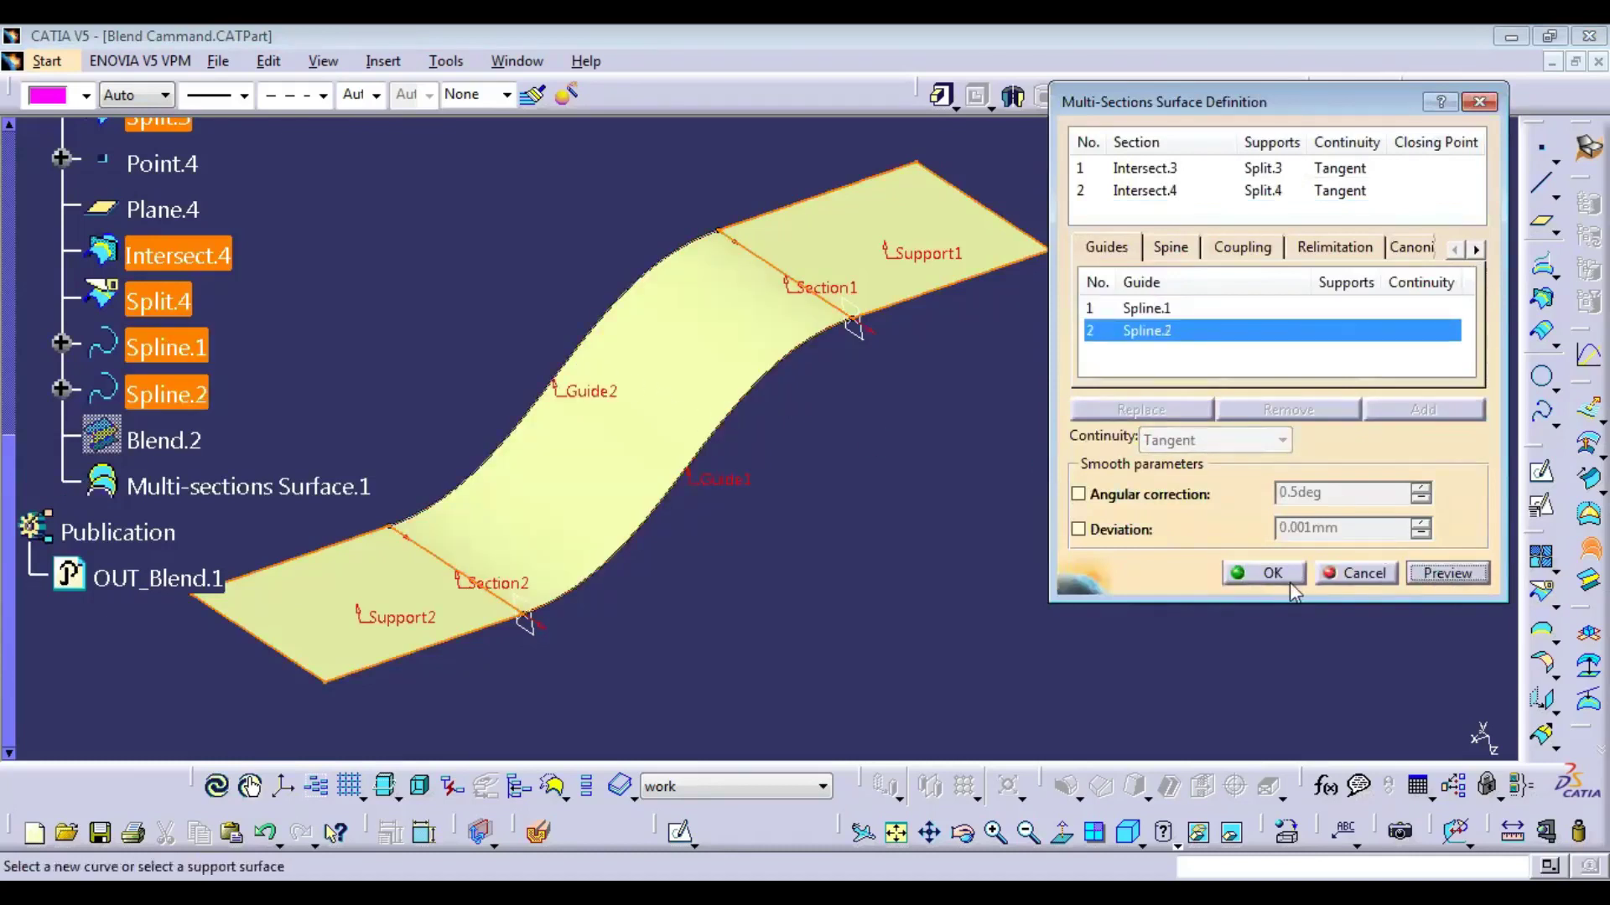
{"action": "left_click", "coordinate": [1270, 574]}
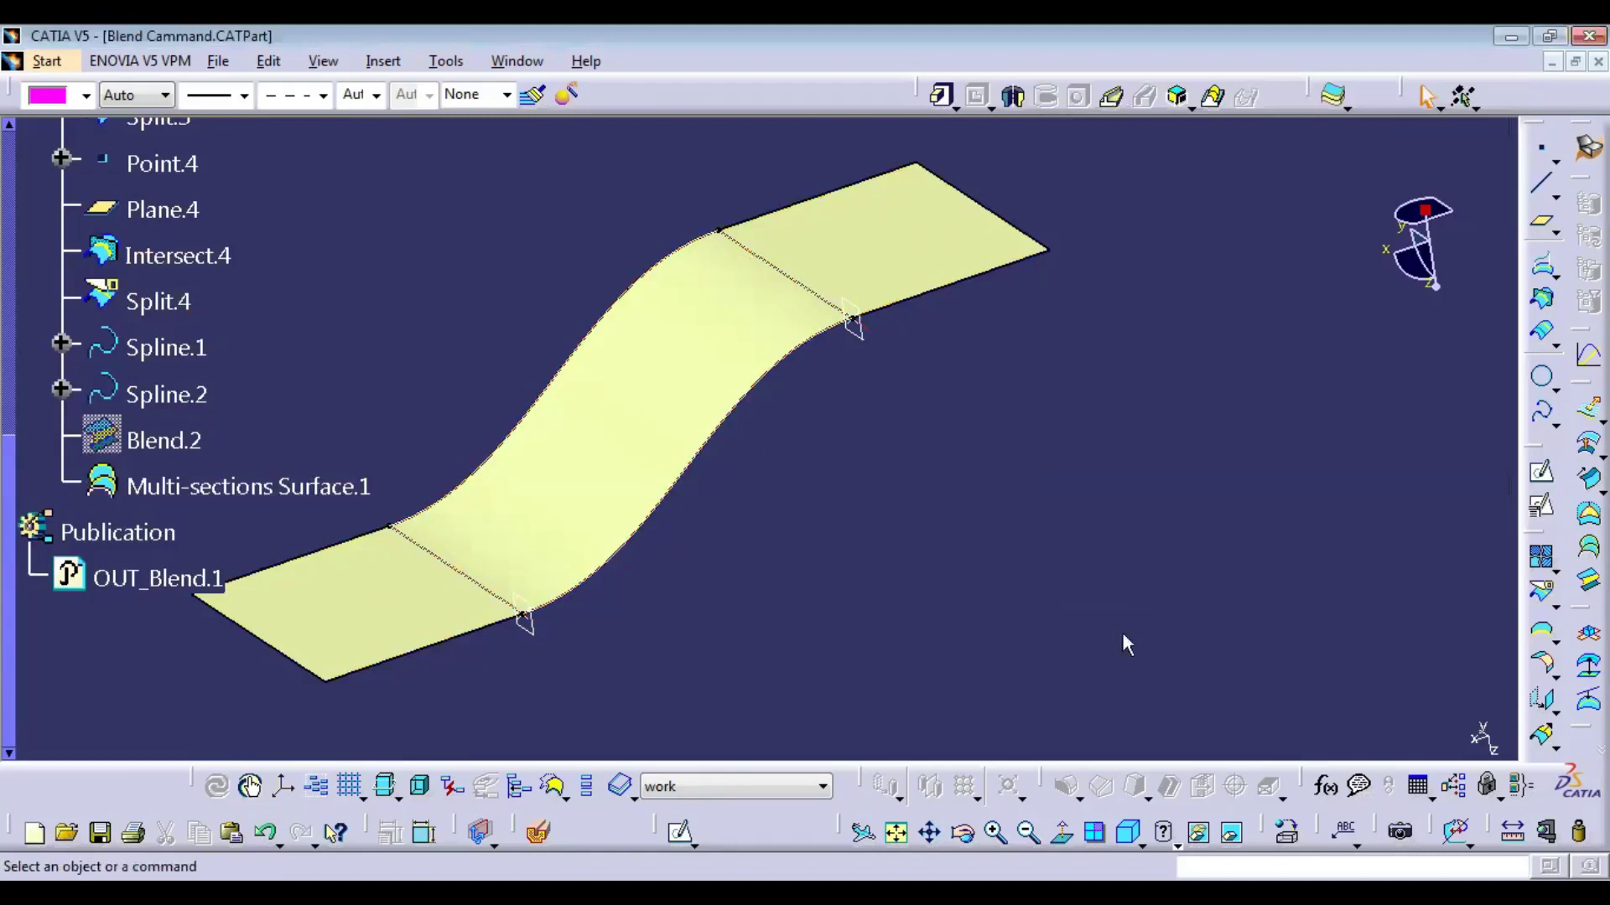
Step: Colour the multi-sections surface magenta
{"action": "left_click", "coordinate": [223, 488]}
{"action": "middle_click_drag", "start_coordinate": [729, 531], "coordinate": [827, 557]}
{"action": "left_click", "coordinate": [870, 542]}
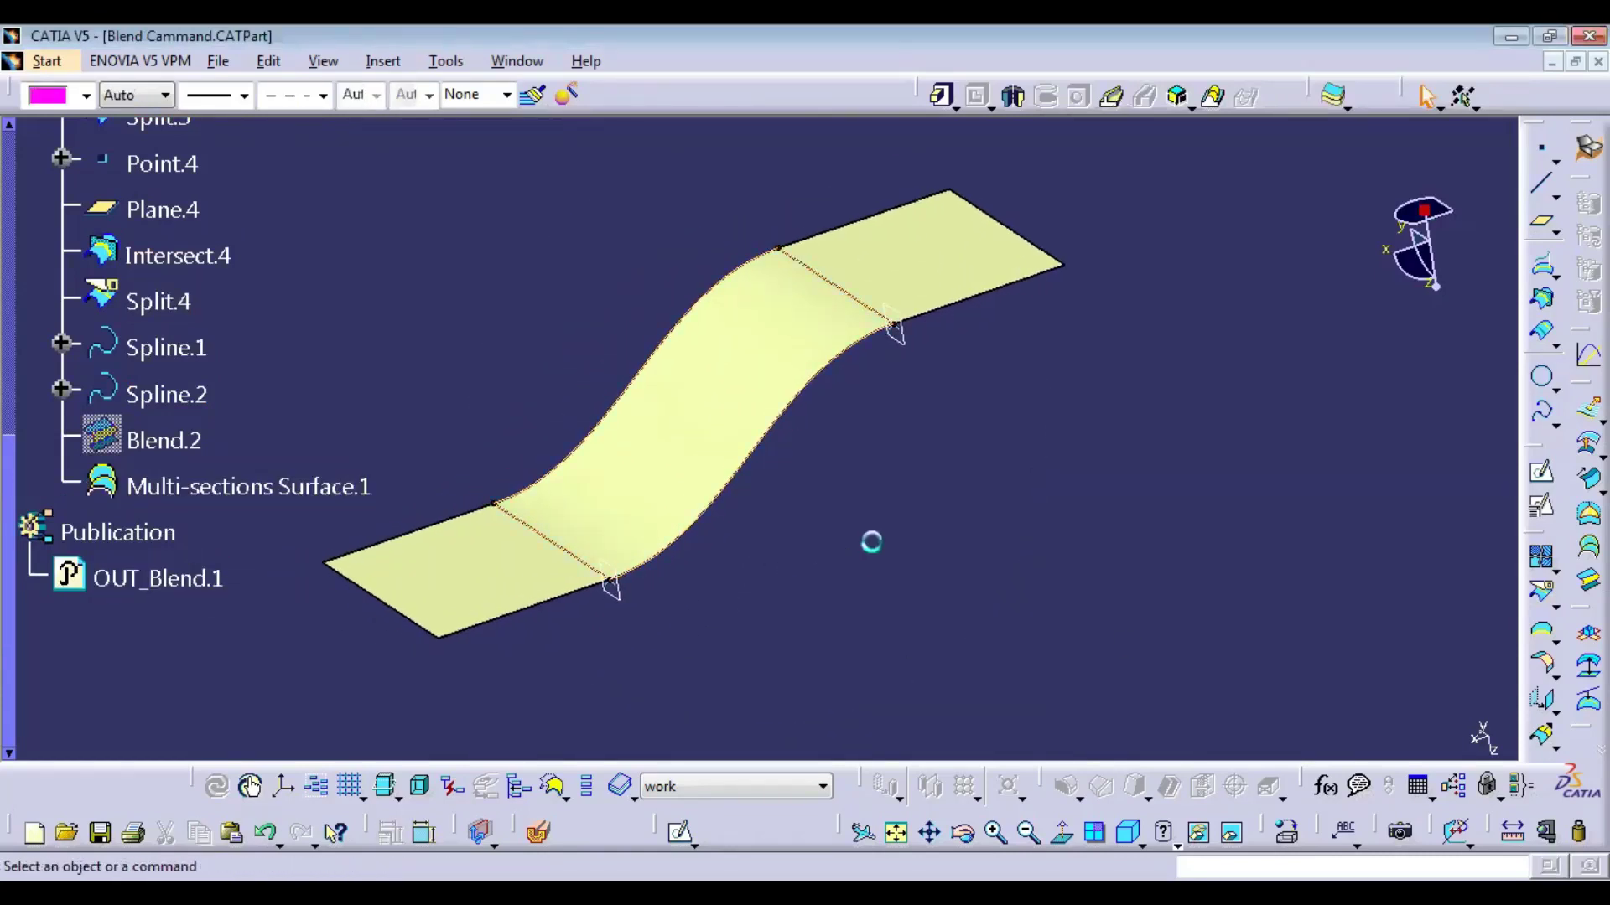
{"action": "left_click", "coordinate": [305, 489]}
{"action": "left_click", "coordinate": [86, 95]}
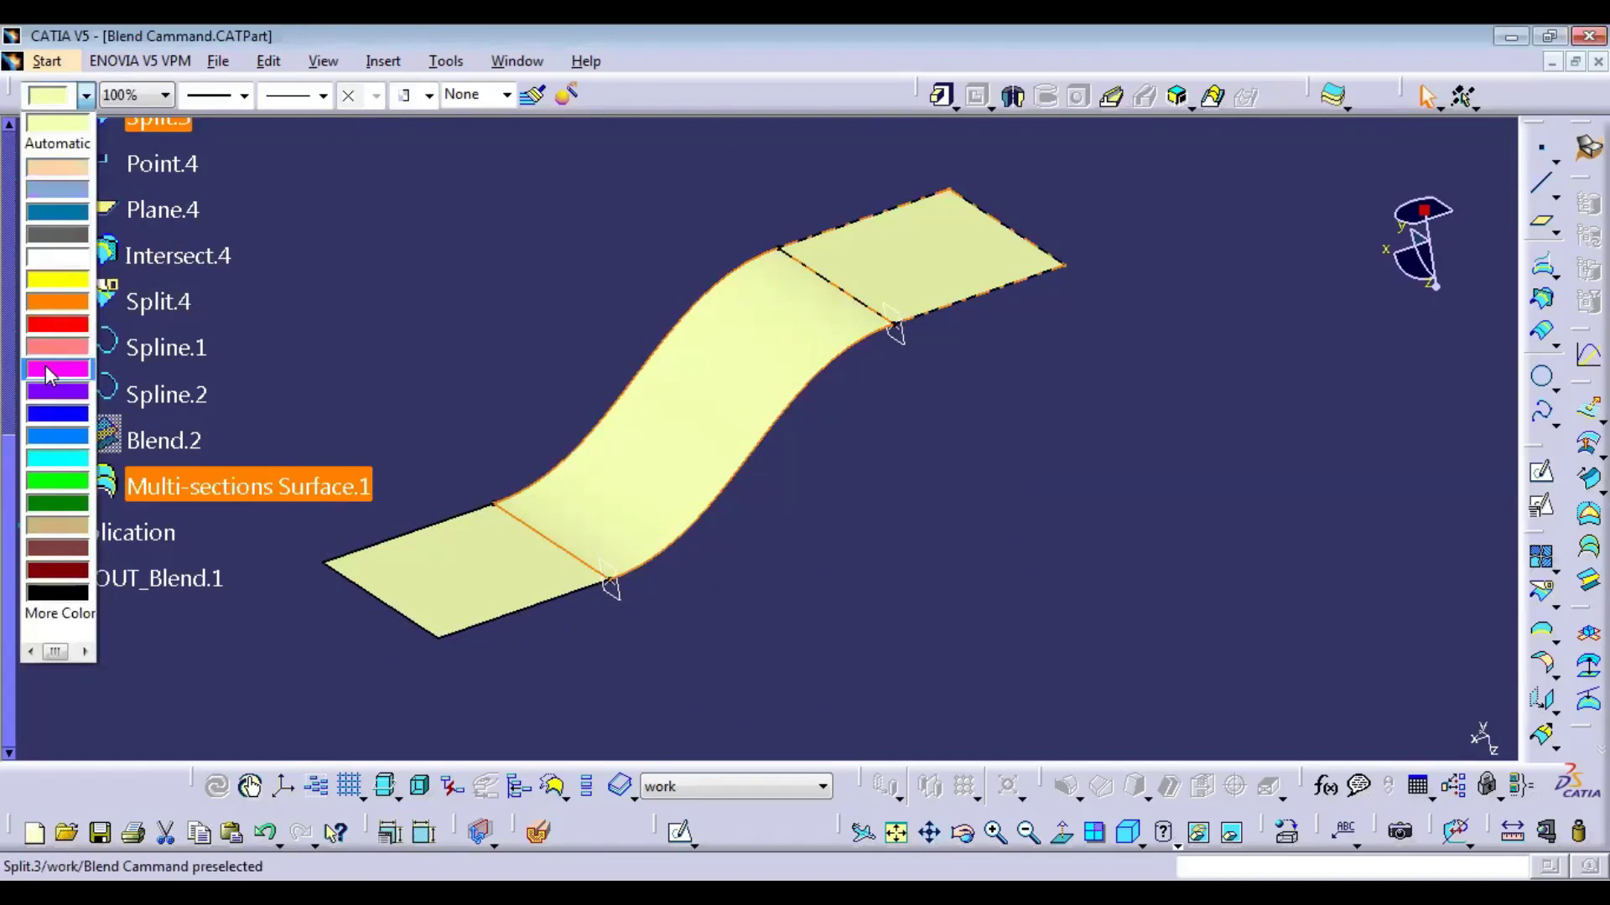
{"action": "left_click", "coordinate": [57, 369]}
Step: Show Blend.2 together with the multi-sections surface
{"action": "left_click", "coordinate": [151, 449]}
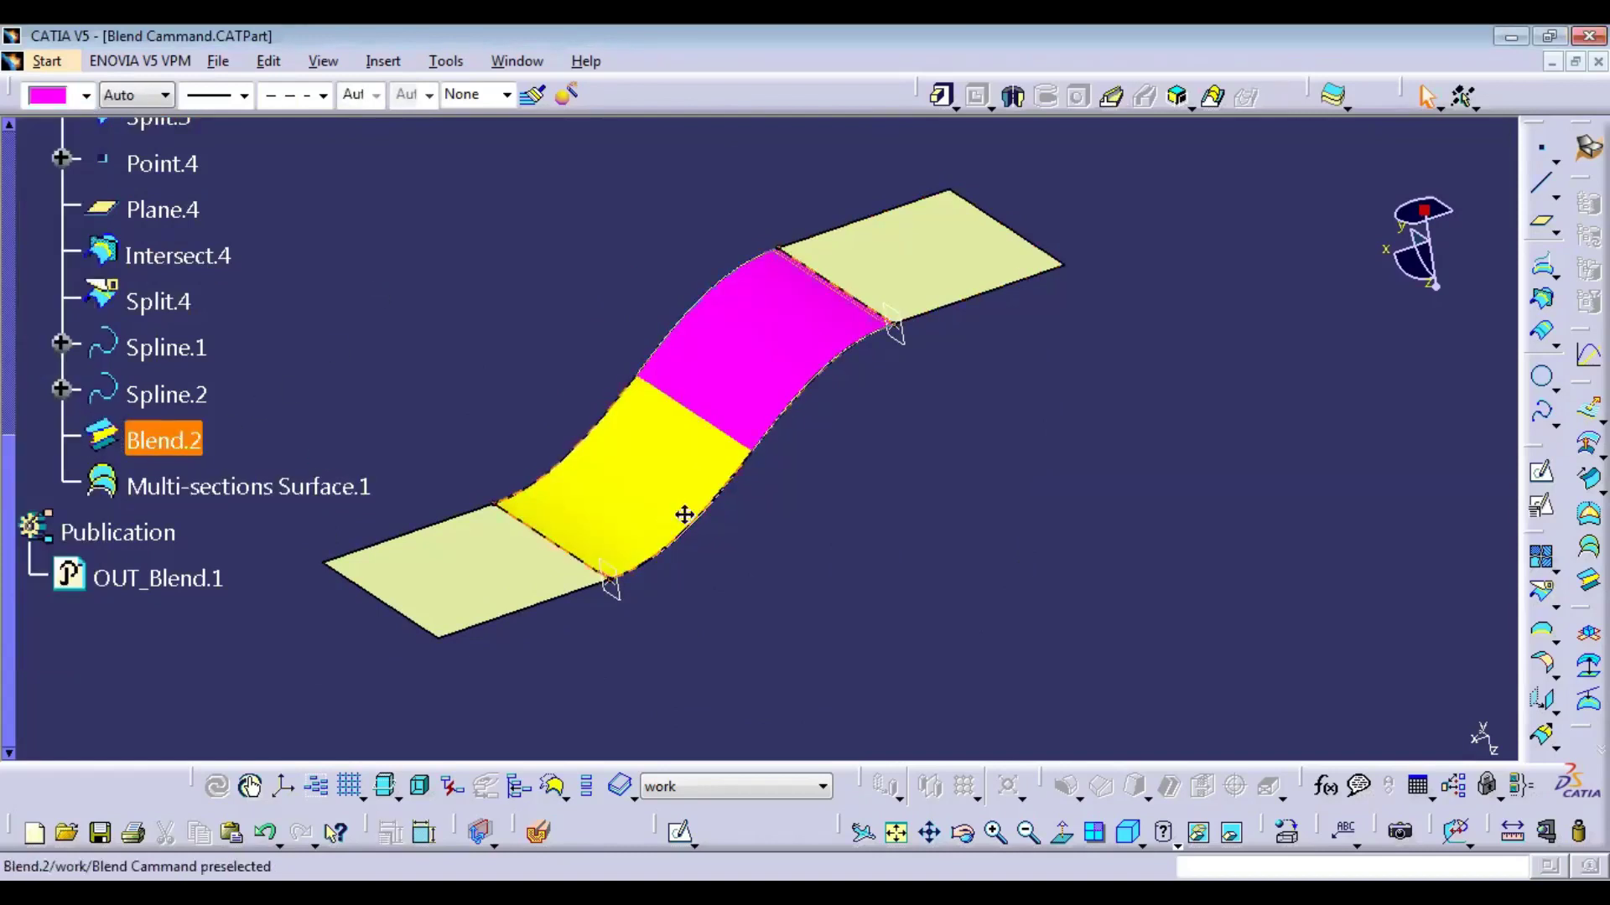
{"action": "middle_click_drag", "start_coordinate": [950, 556], "coordinate": [1042, 545]}
{"action": "left_click", "coordinate": [1043, 543]}
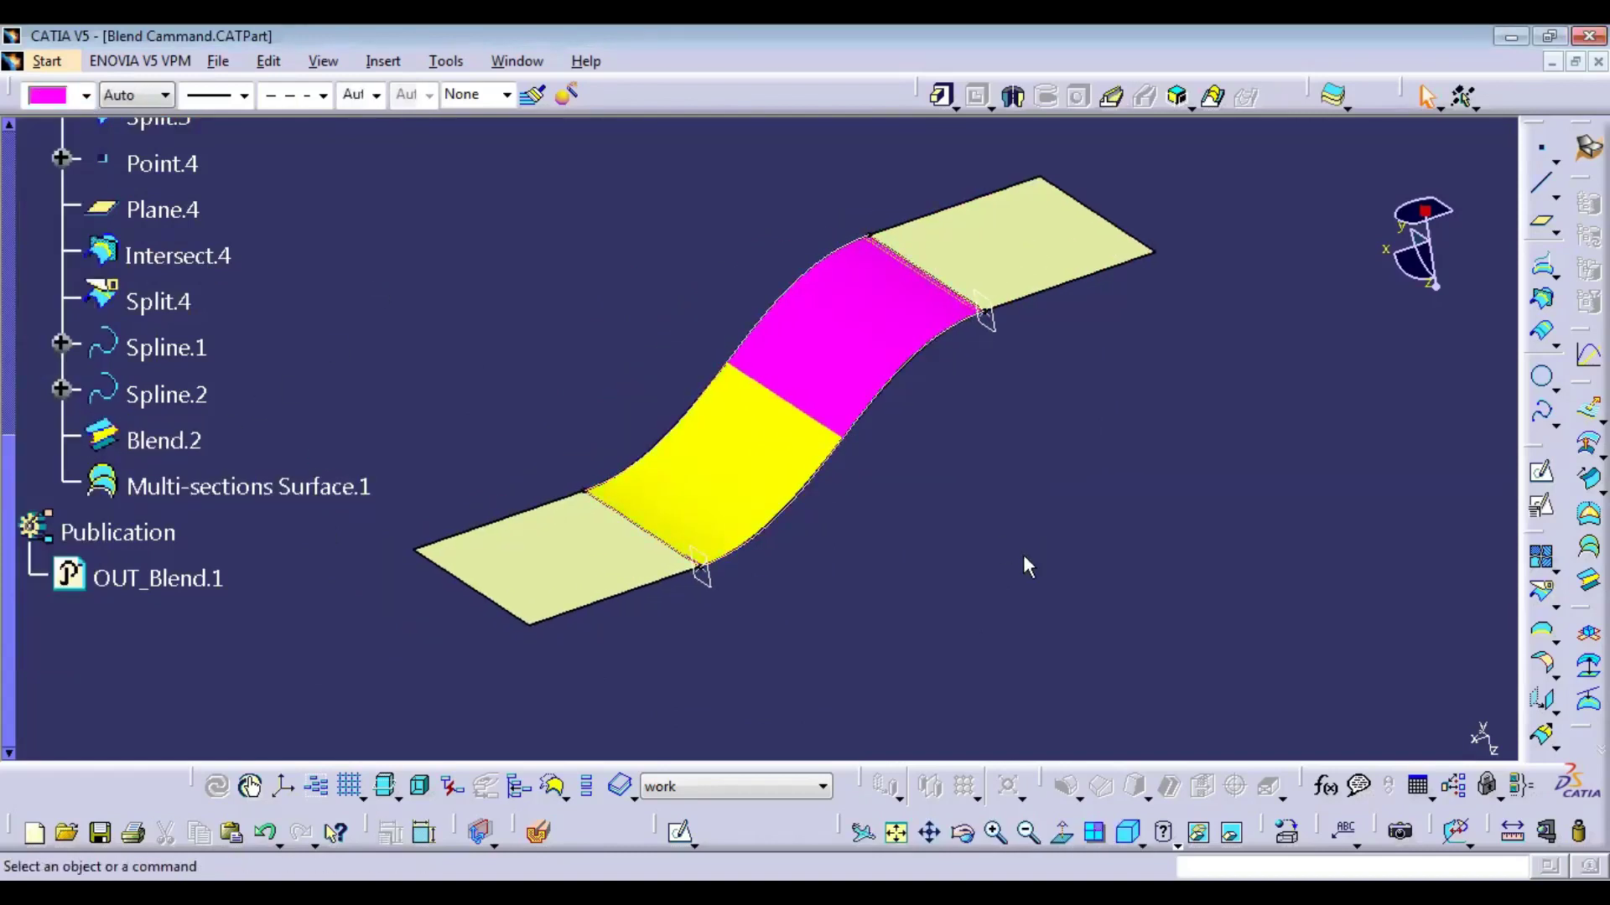
Step: Compare the overlapping blend and multi-sections surface, locating each one in the specification tree
{"action": "key", "text": "F3"}
{"action": "middle_click_drag", "start_coordinate": [822, 580], "coordinate": [897, 560]}
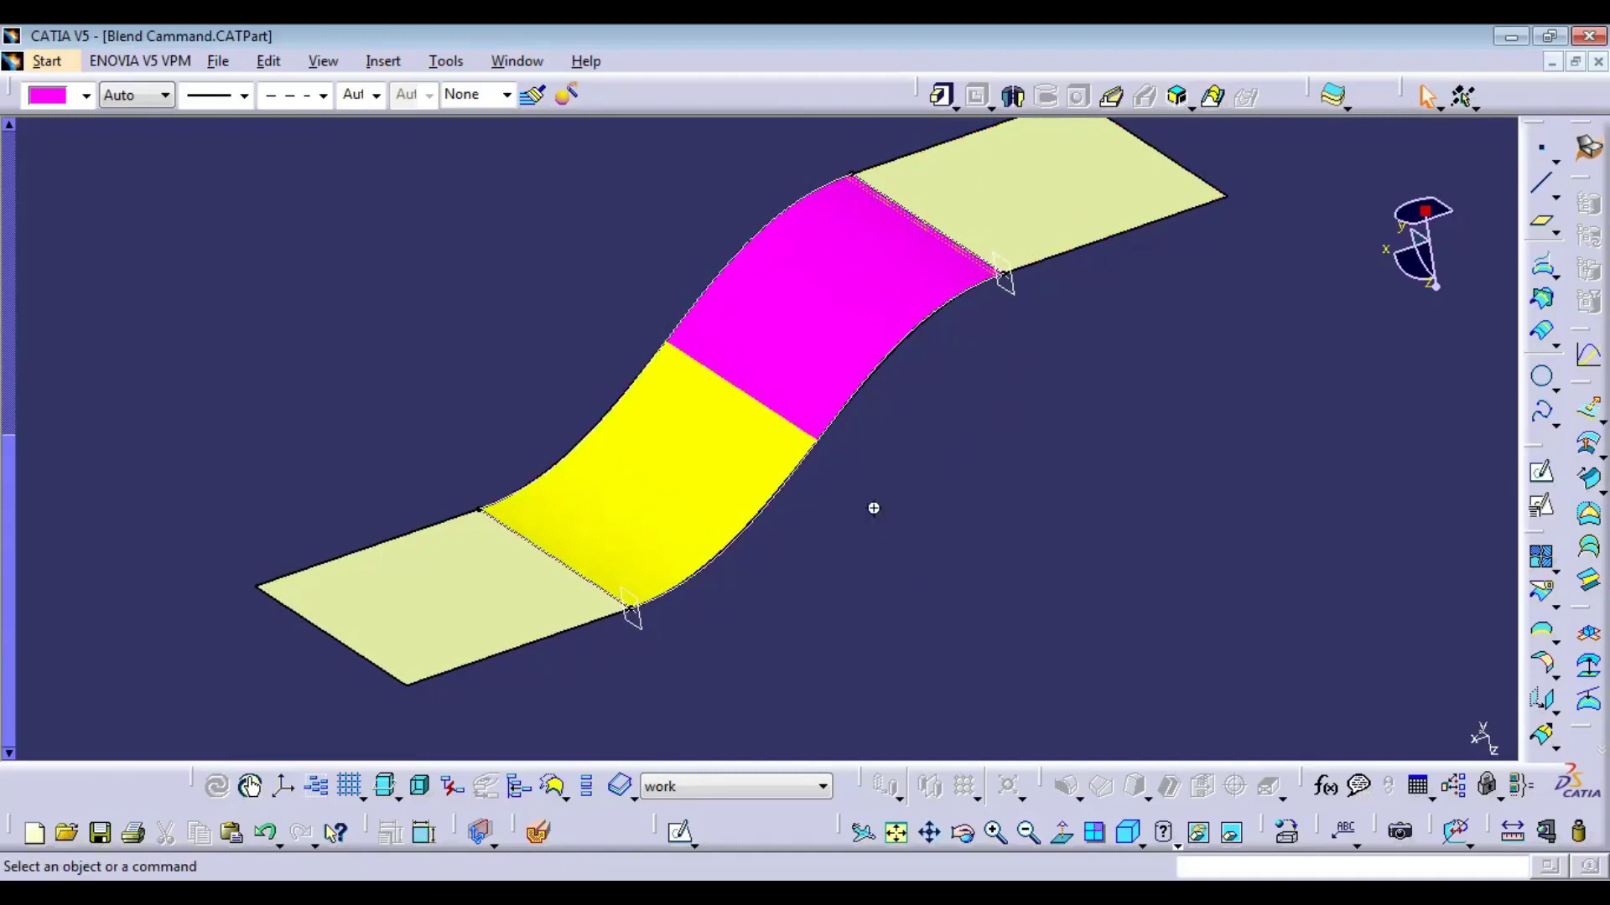
{"action": "middle_click_drag", "start_coordinate": [874, 508], "coordinate": [911, 453]}
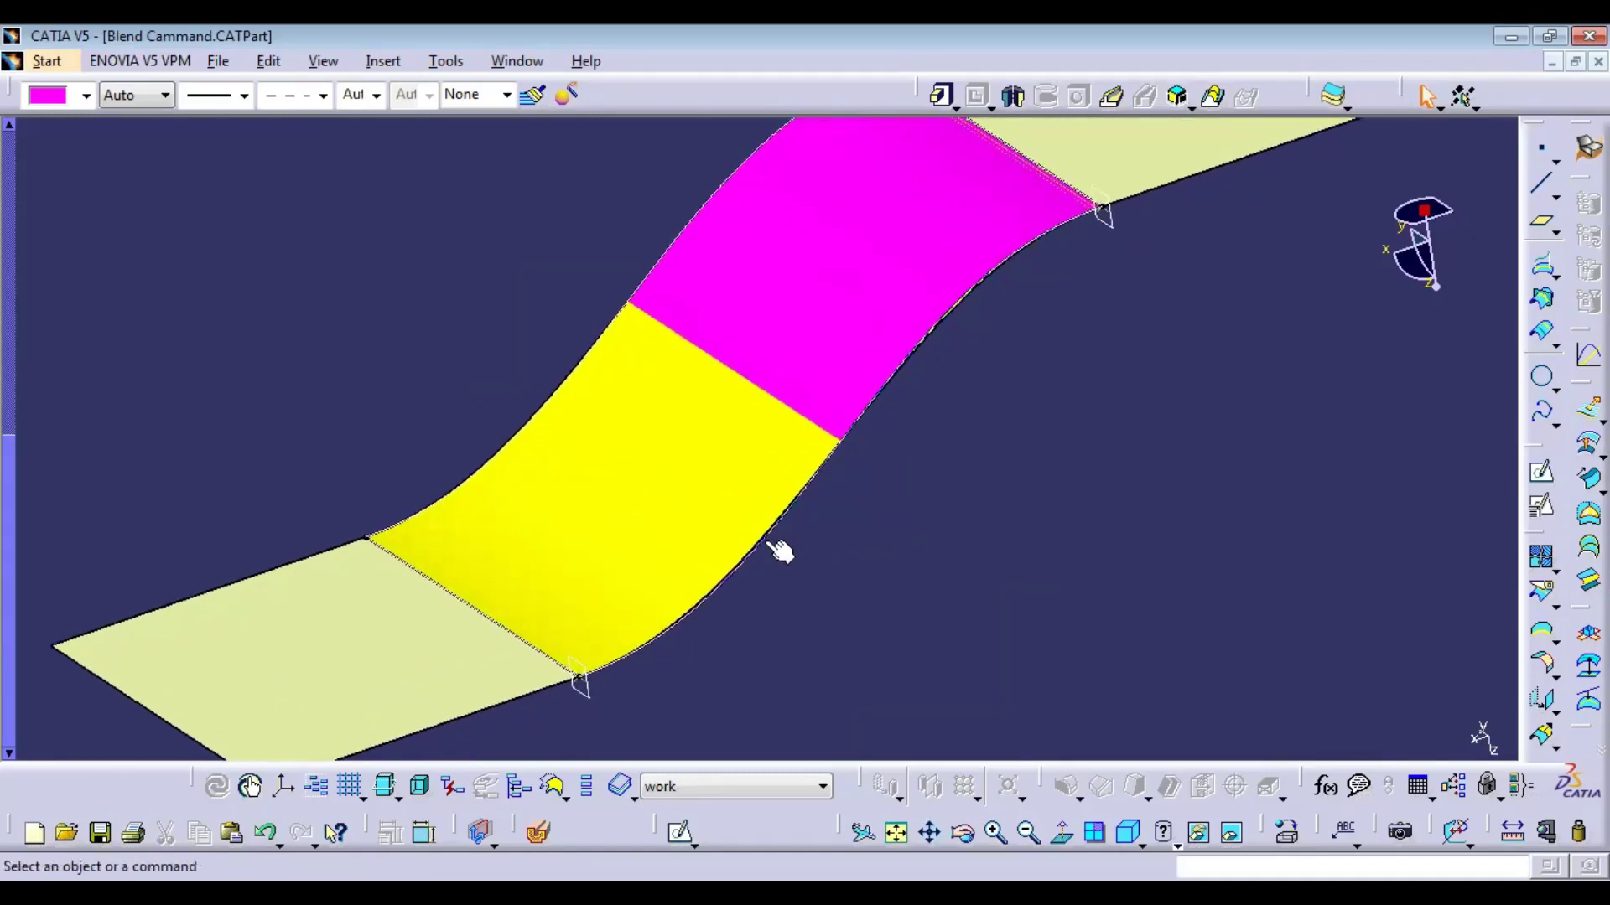
{"action": "right_click", "coordinate": [823, 368]}
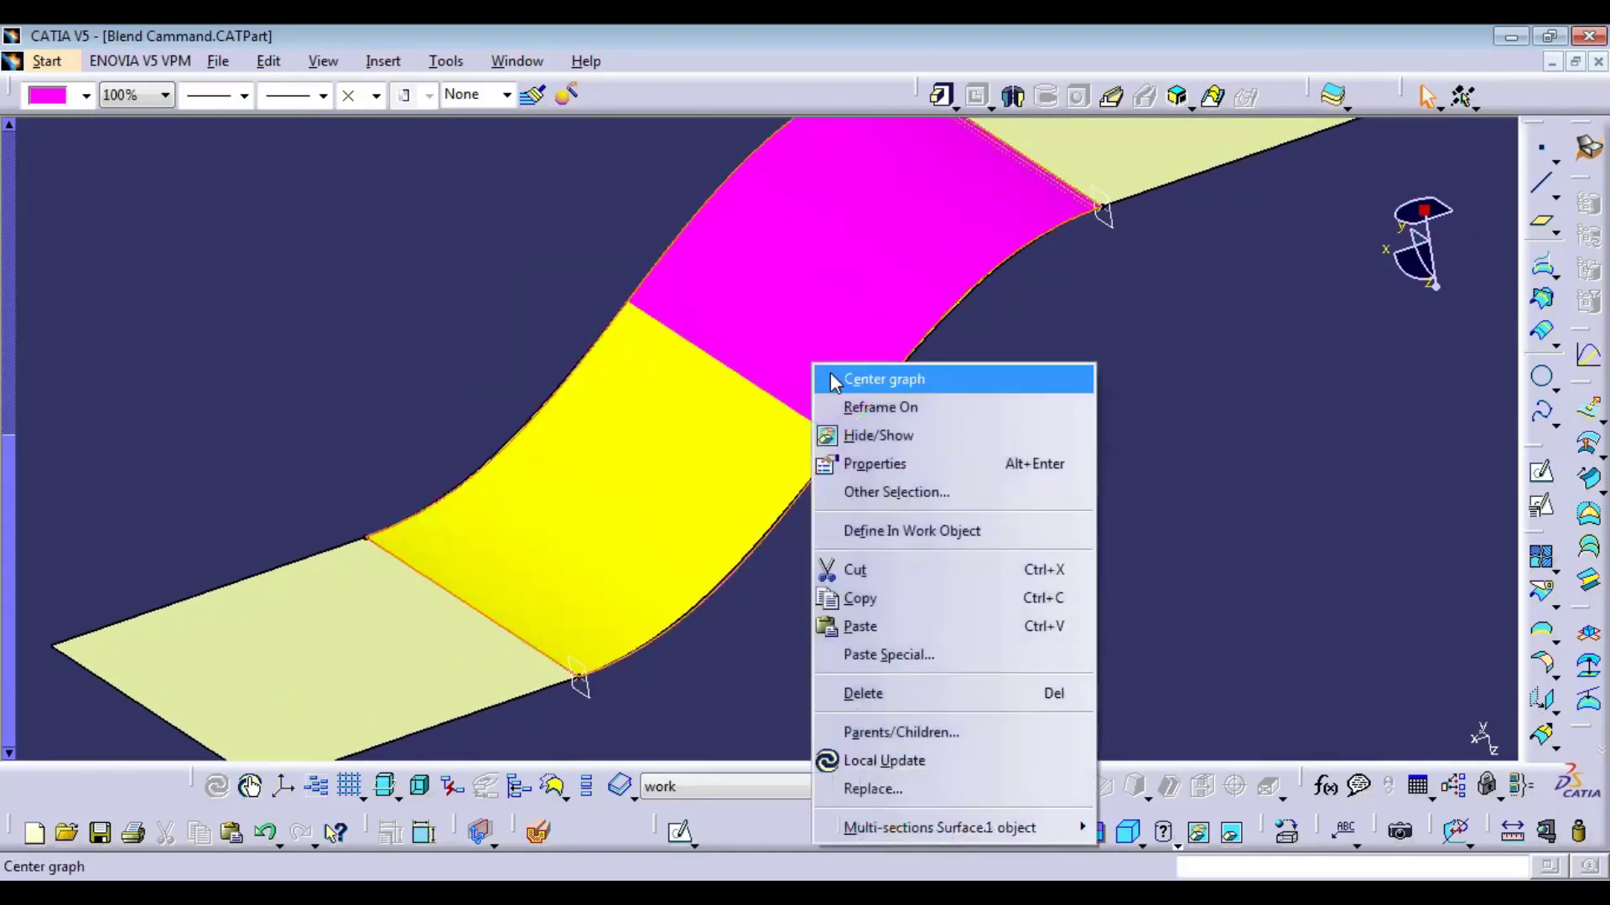
{"action": "left_click", "coordinate": [835, 382]}
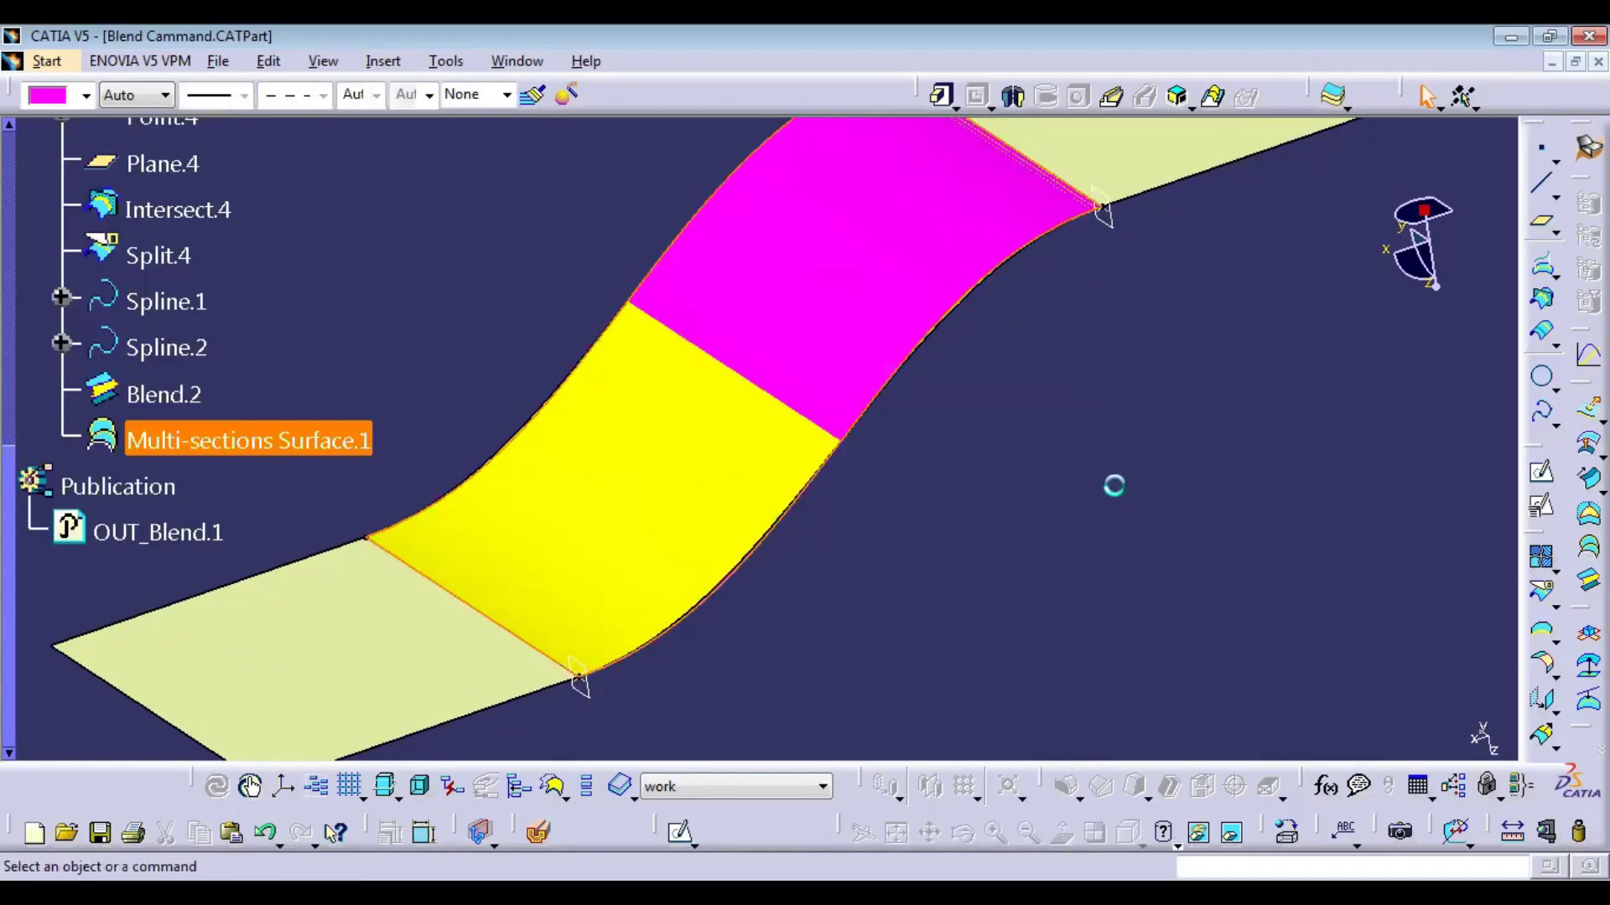
{"action": "left_click", "coordinate": [197, 410]}
{"action": "middle_click_drag", "start_coordinate": [791, 503], "coordinate": [941, 609]}
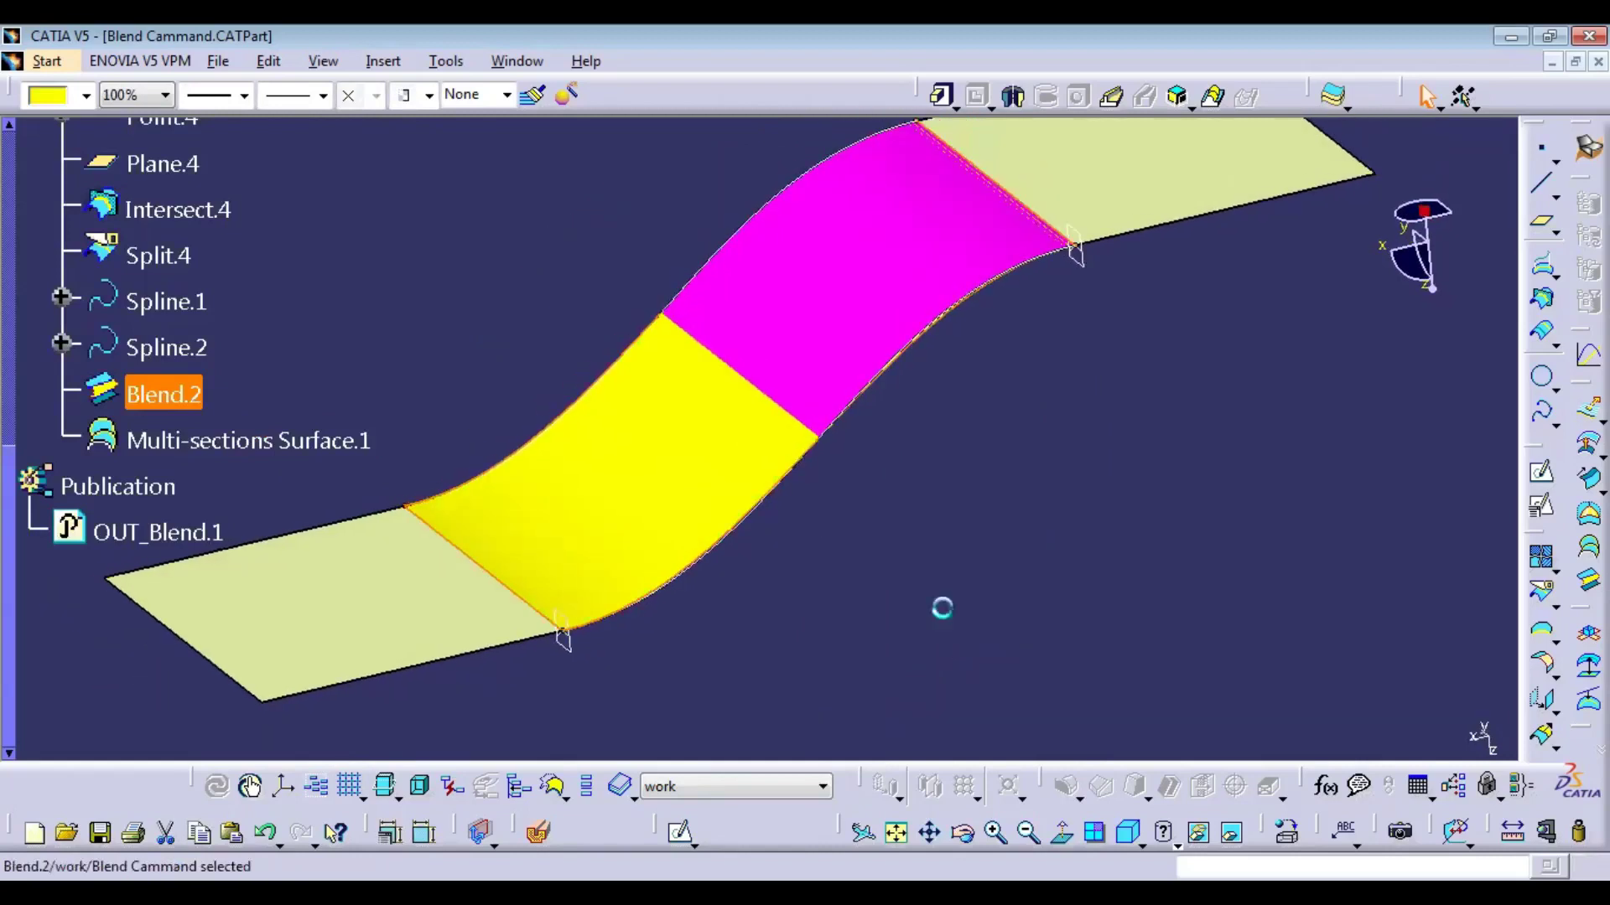
{"action": "left_click", "coordinate": [942, 608]}
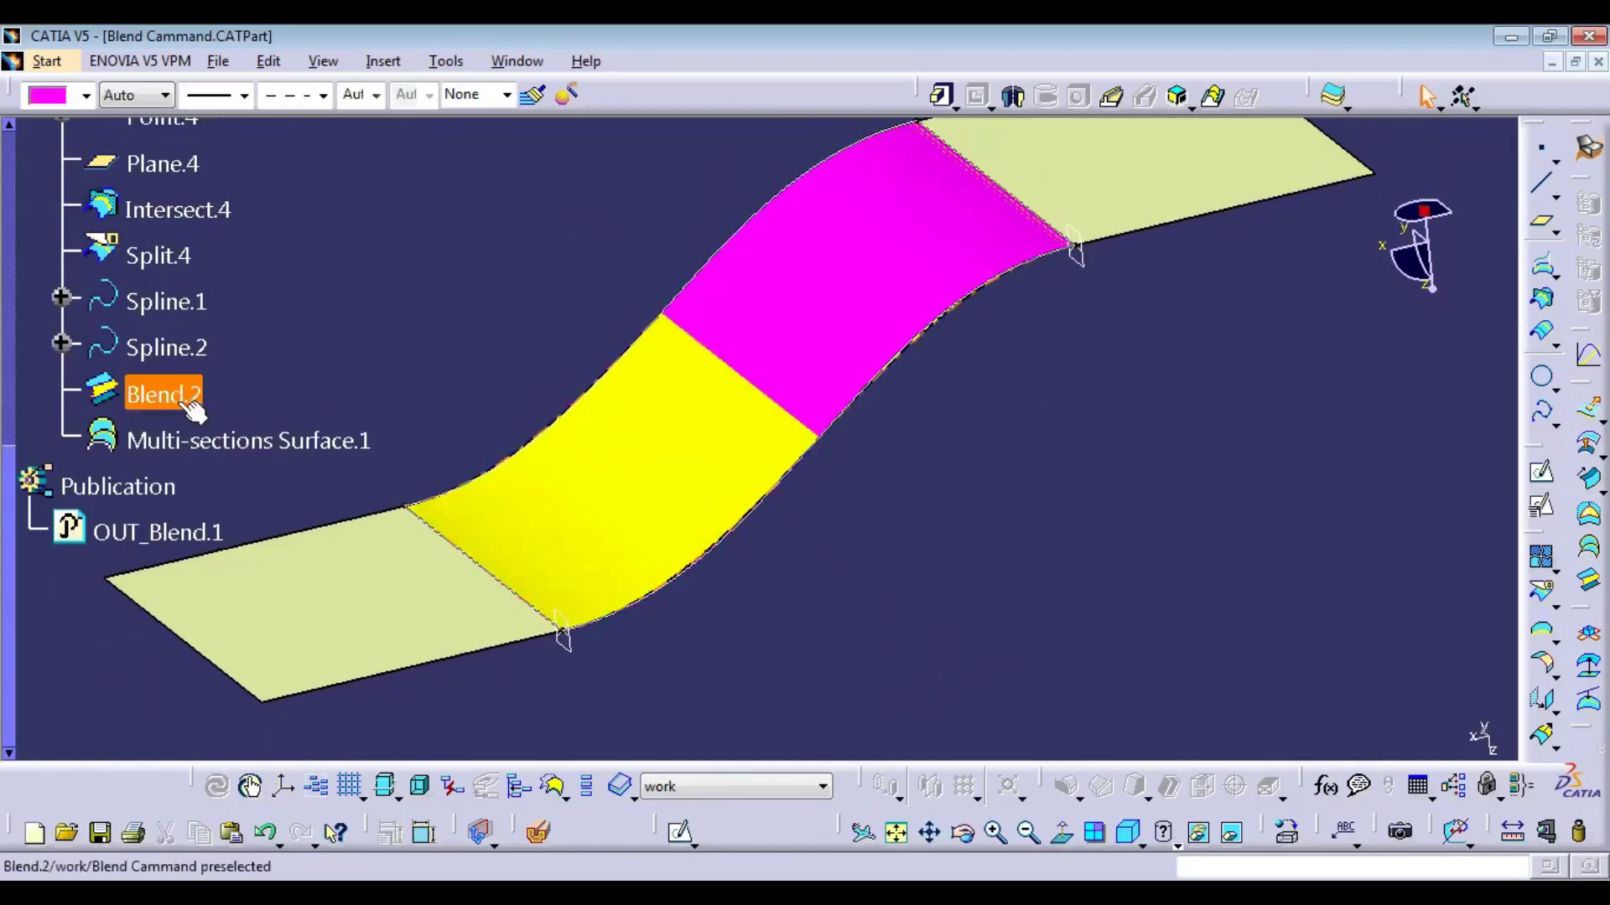
Step: Hide the yellow blend, leaving only the multi-sections surface between the two planar surfaces
{"action": "left_click", "coordinate": [765, 505]}
{"action": "middle_click_drag", "start_coordinate": [791, 564], "coordinate": [881, 596]}
{"action": "left_click", "coordinate": [881, 596]}
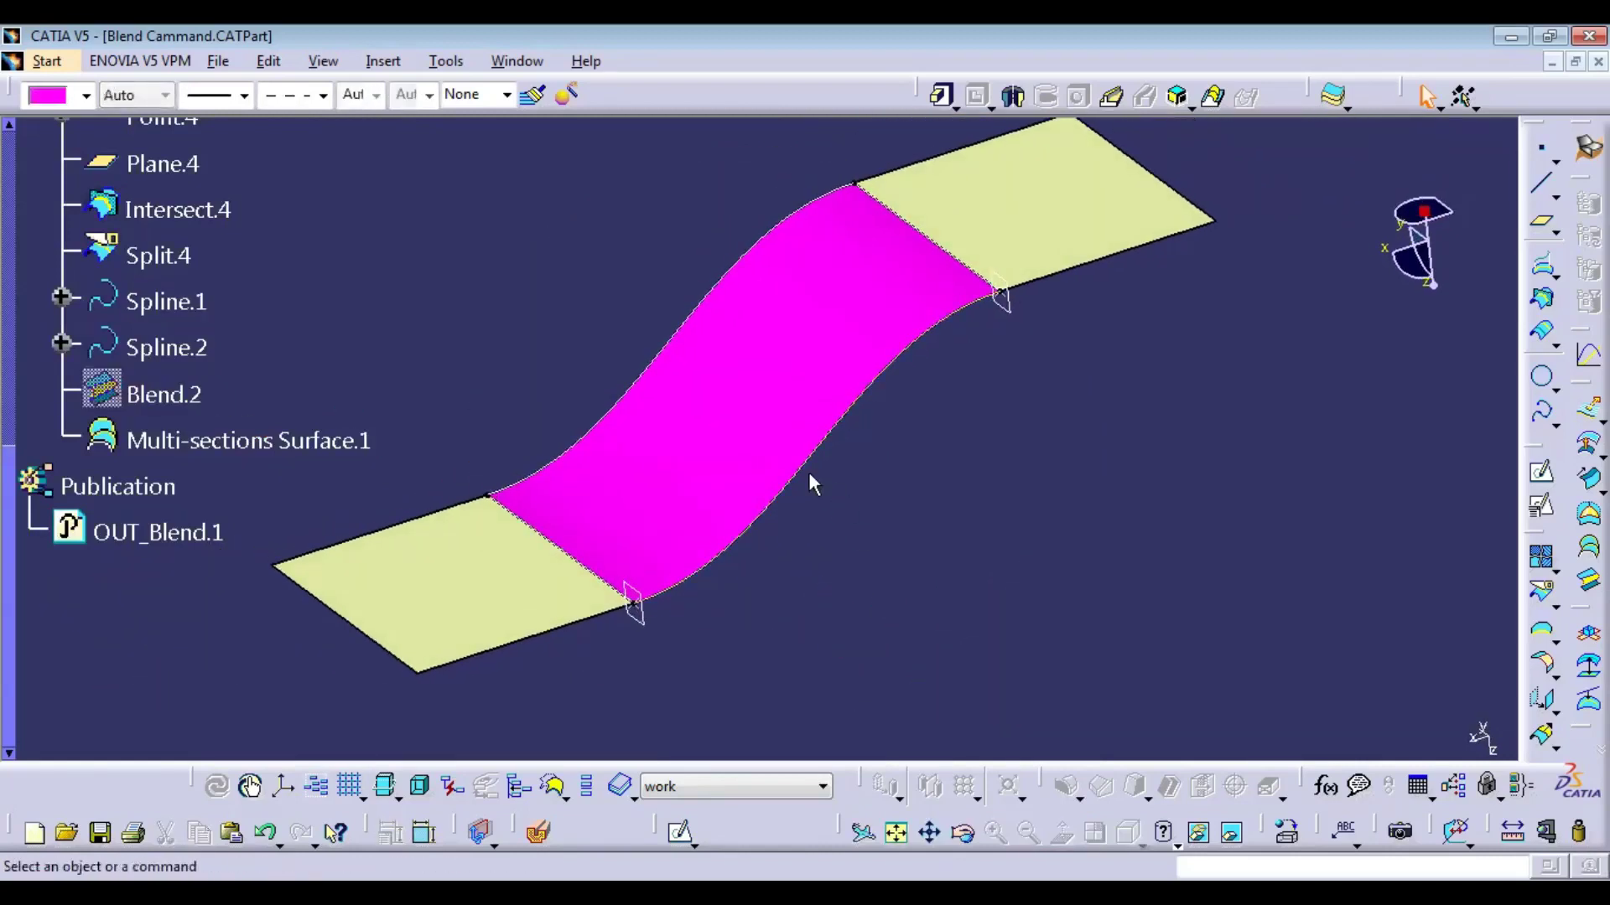
Step: Open Spline.1 for editing and try a tangent tension of 0.6 at Point.4
{"action": "middle_click_drag", "start_coordinate": [541, 395], "coordinate": [205, 323]}
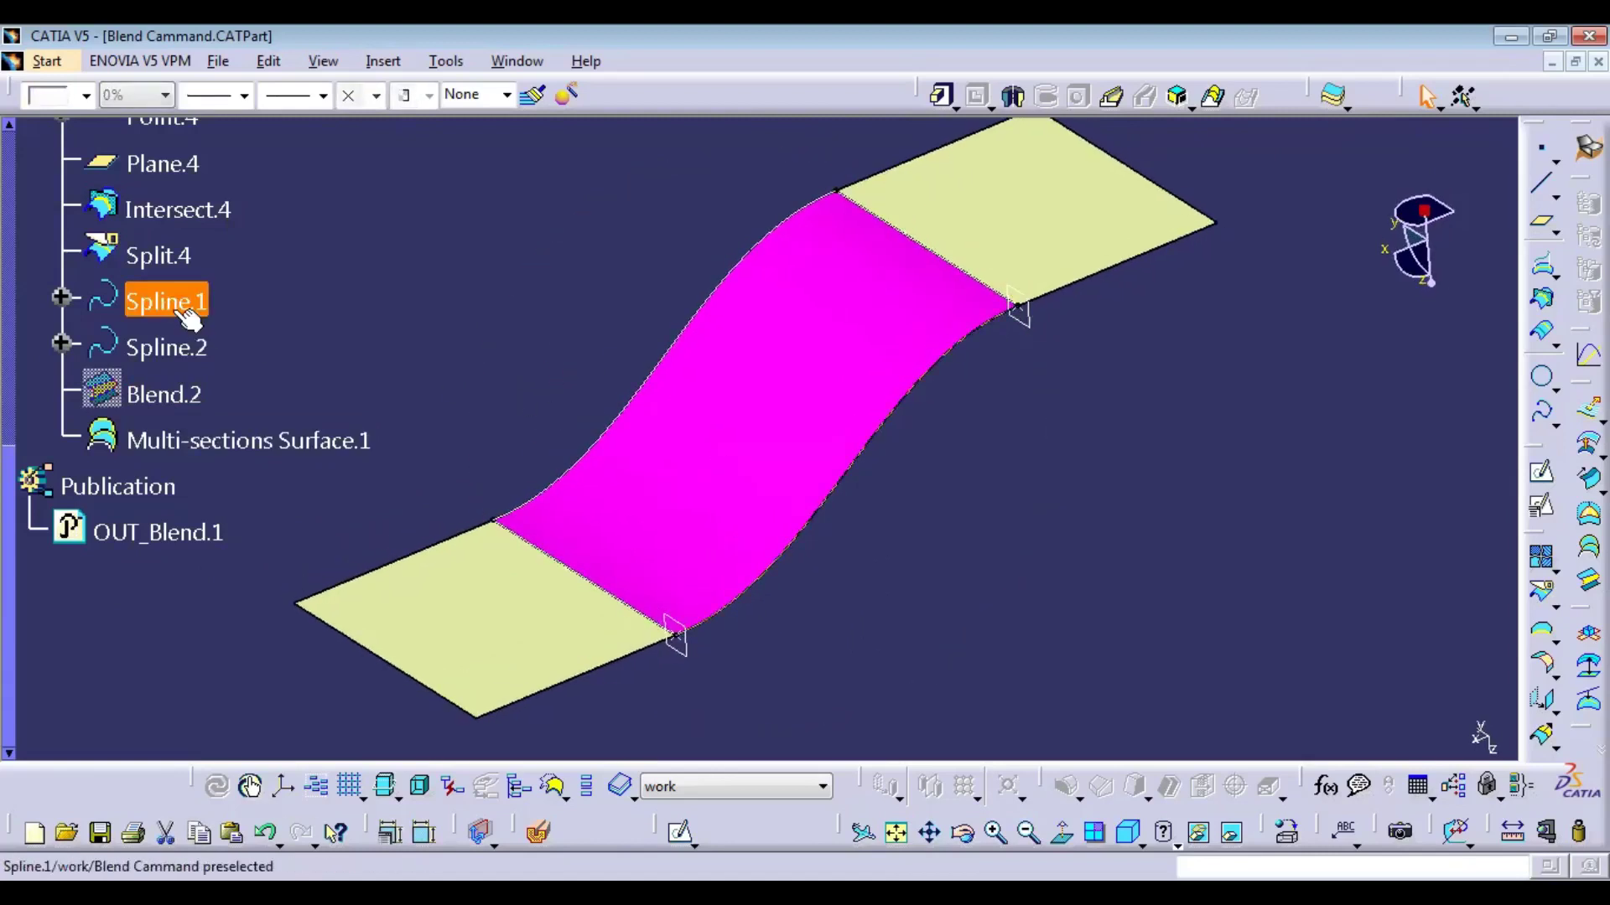
{"action": "double_click", "coordinate": [169, 301]}
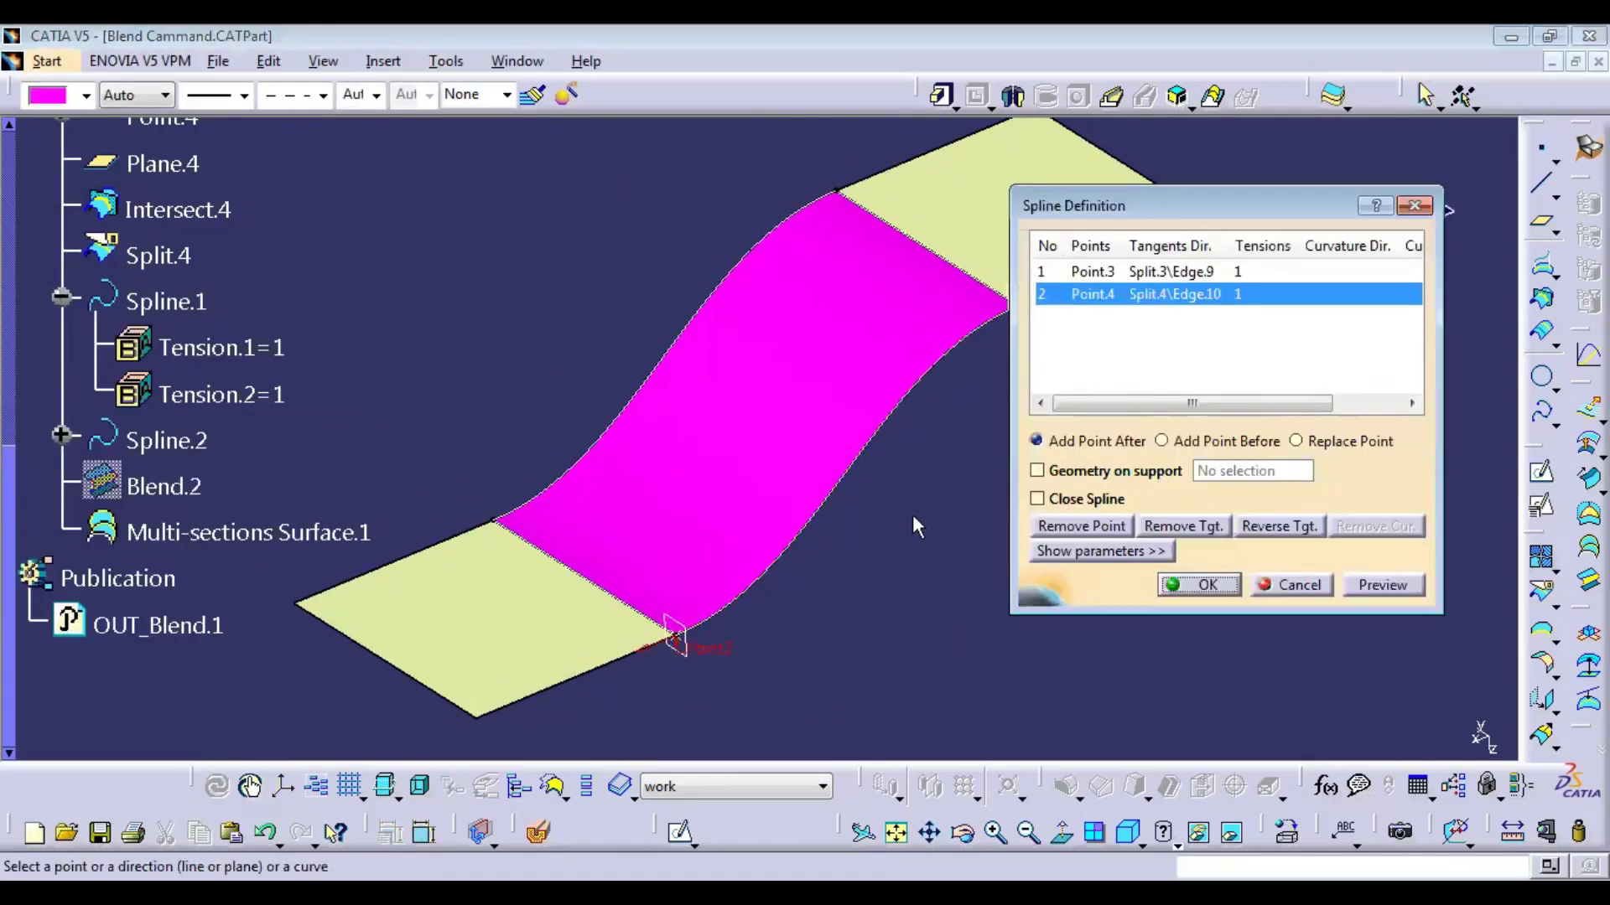
{"action": "middle_click_drag", "start_coordinate": [936, 533], "coordinate": [817, 503]}
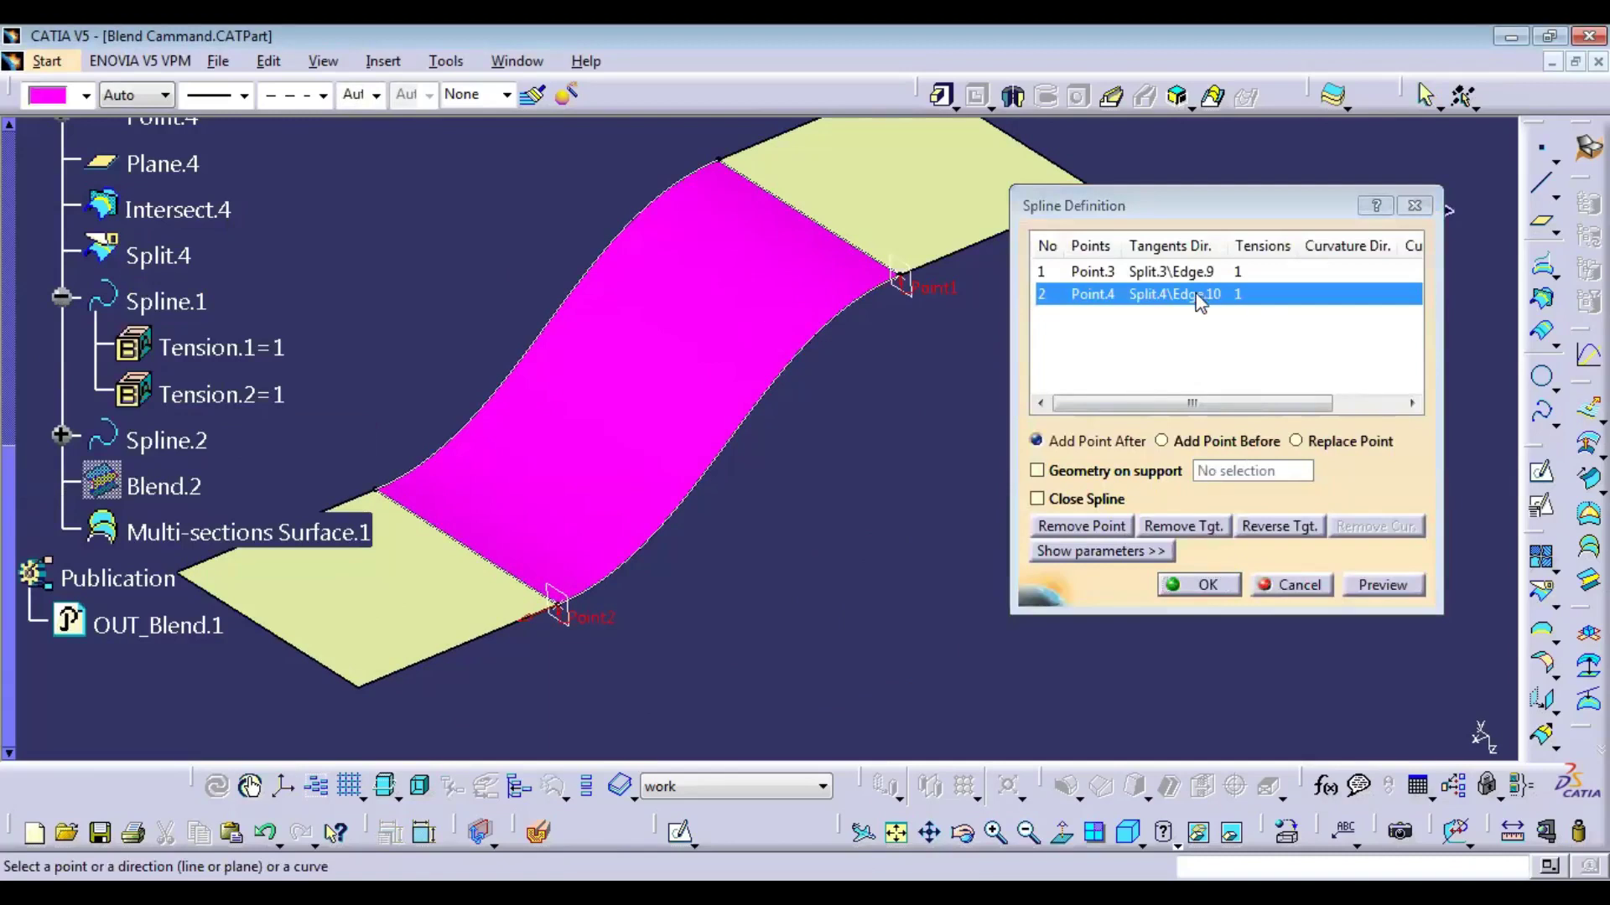
{"action": "left_click", "coordinate": [1241, 294]}
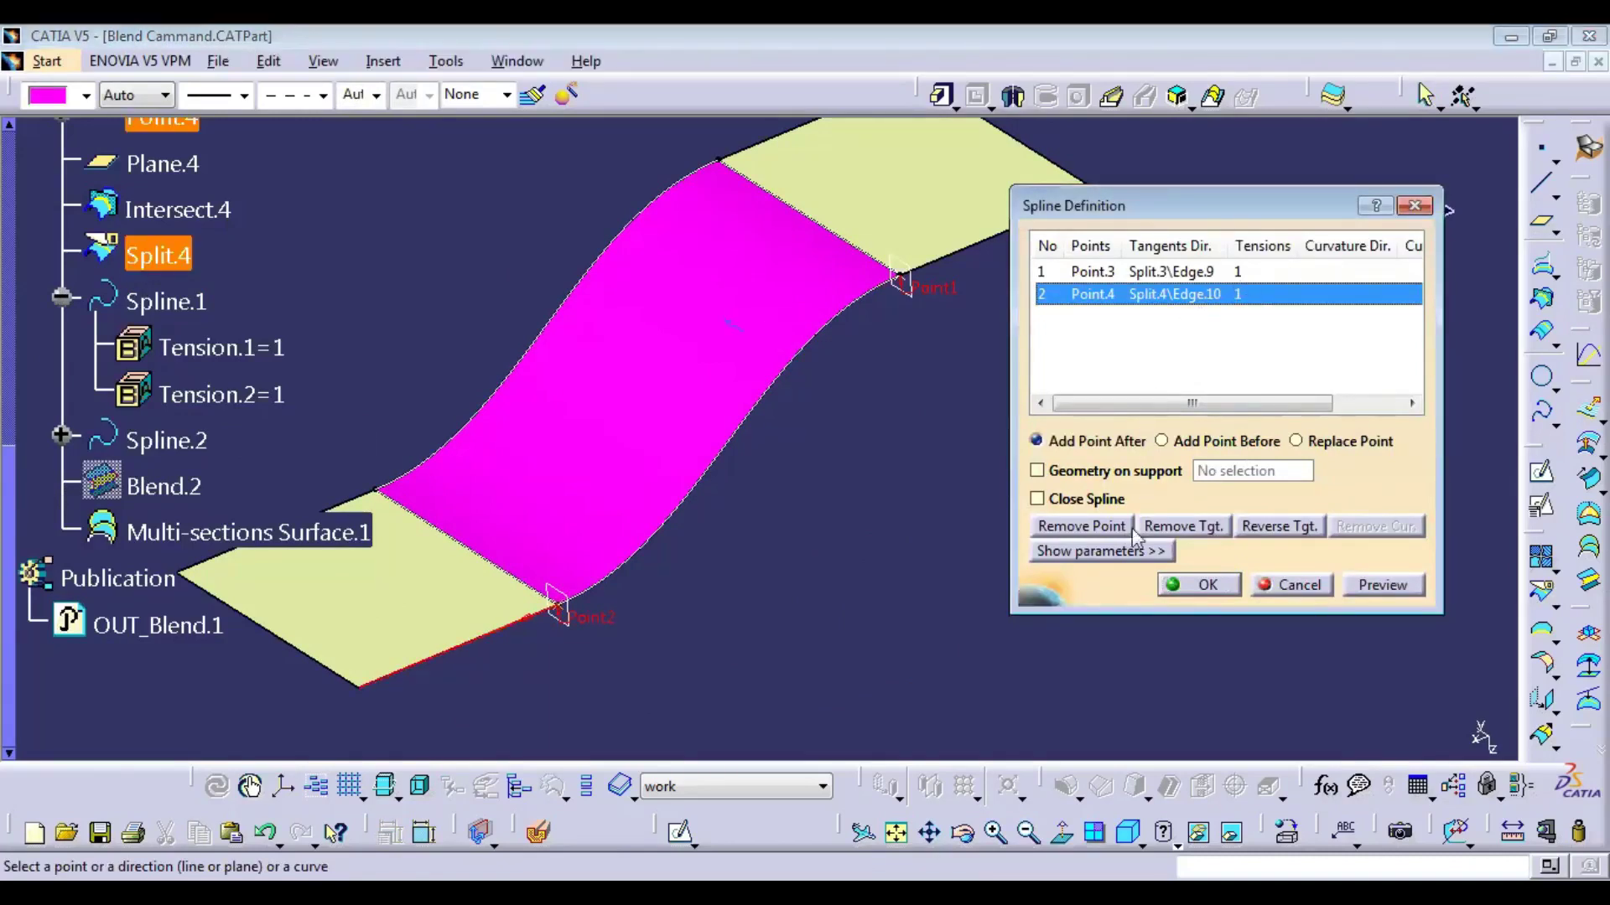
{"action": "left_click", "coordinate": [1100, 551]}
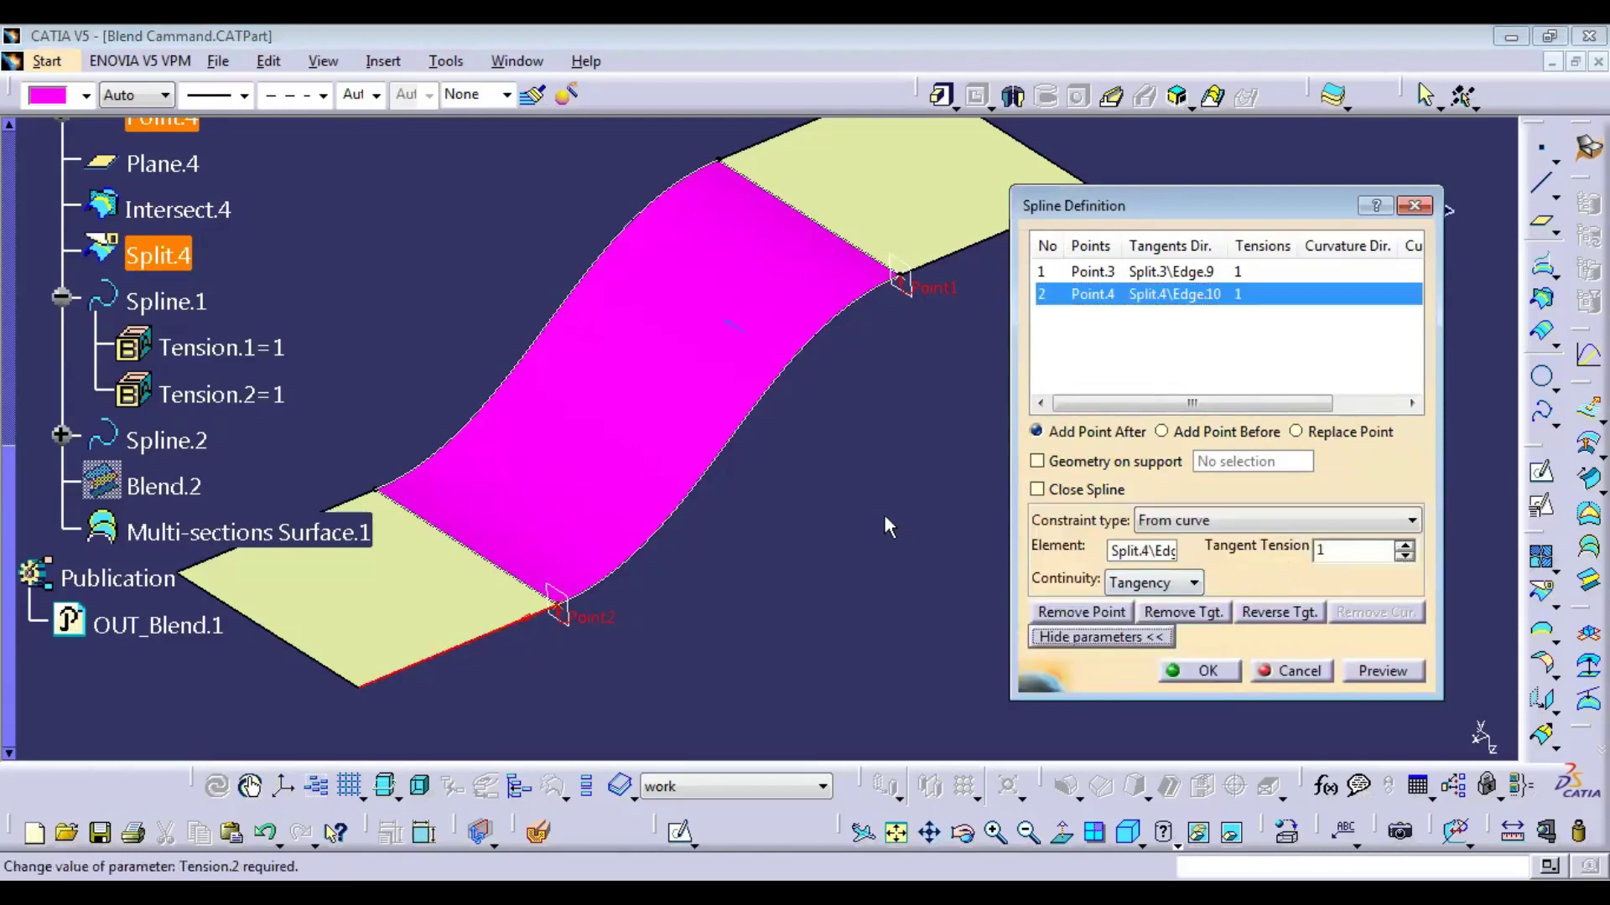
{"action": "middle_click_drag", "start_coordinate": [735, 548], "coordinate": [672, 552]}
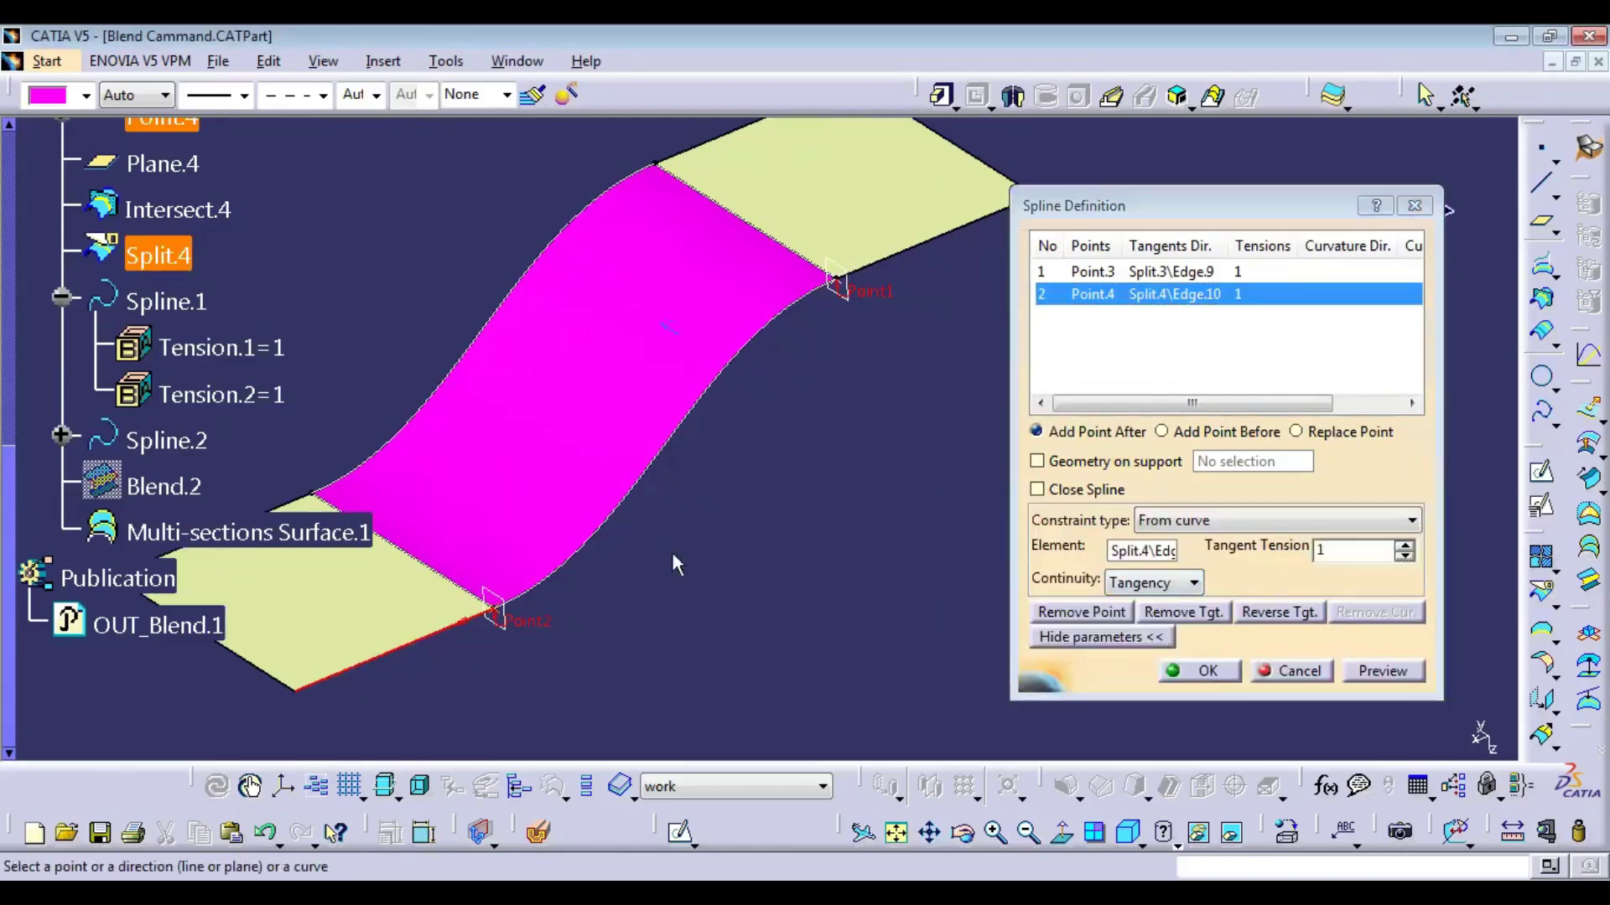
{"action": "left_click", "coordinate": [1404, 557]}
{"action": "left_click", "coordinate": [1404, 556]}
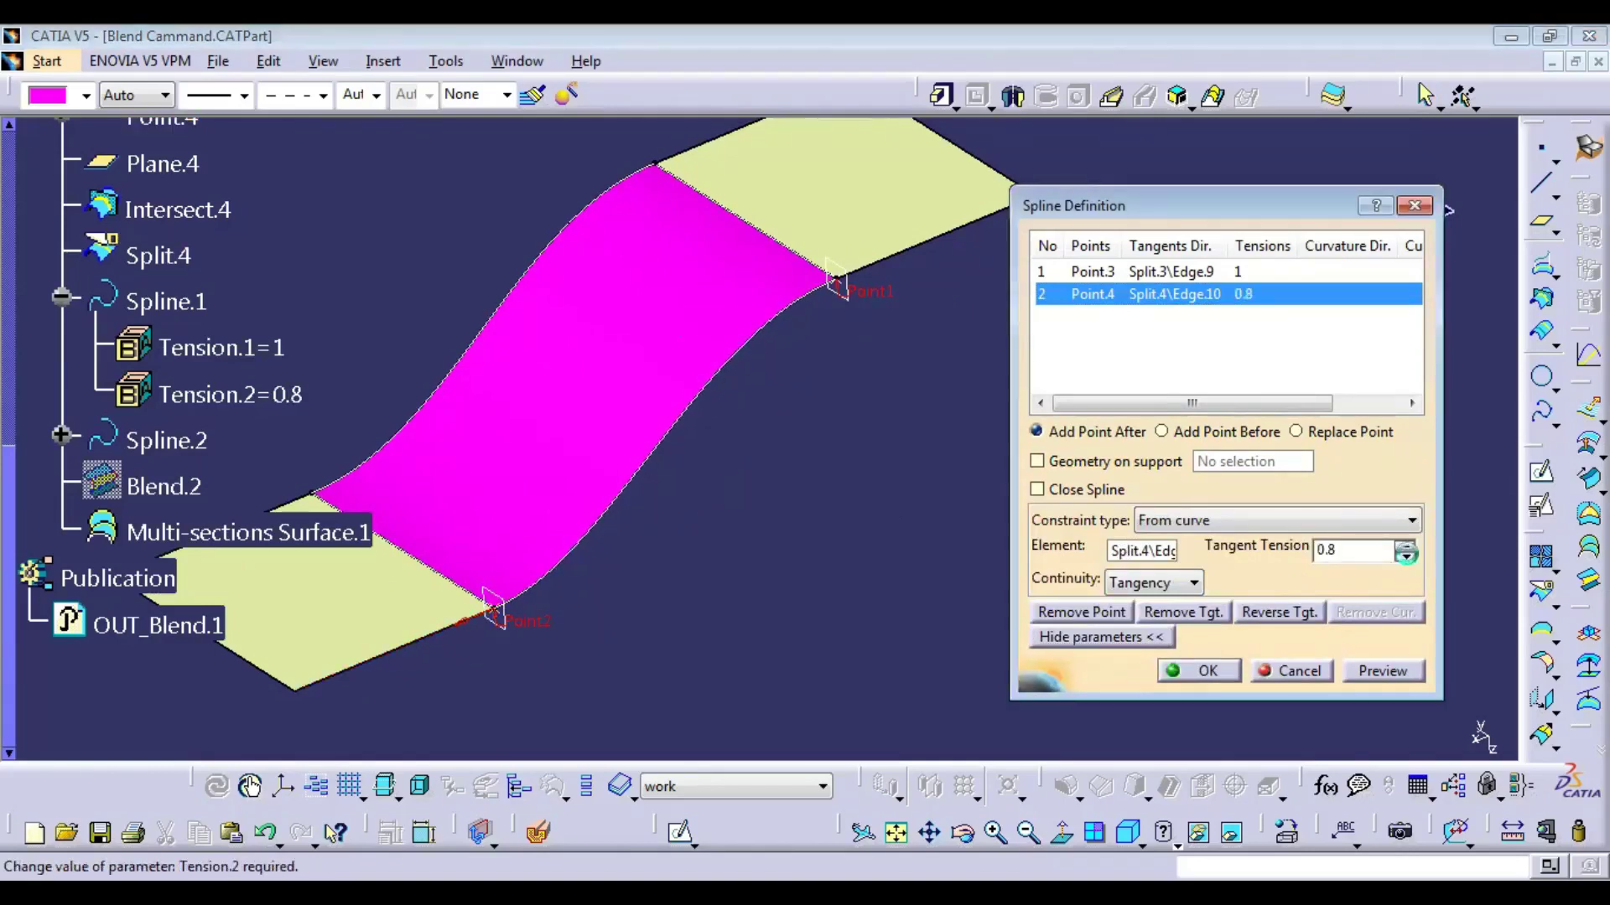
{"action": "left_click", "coordinate": [1405, 556]}
{"action": "left_click", "coordinate": [1405, 557]}
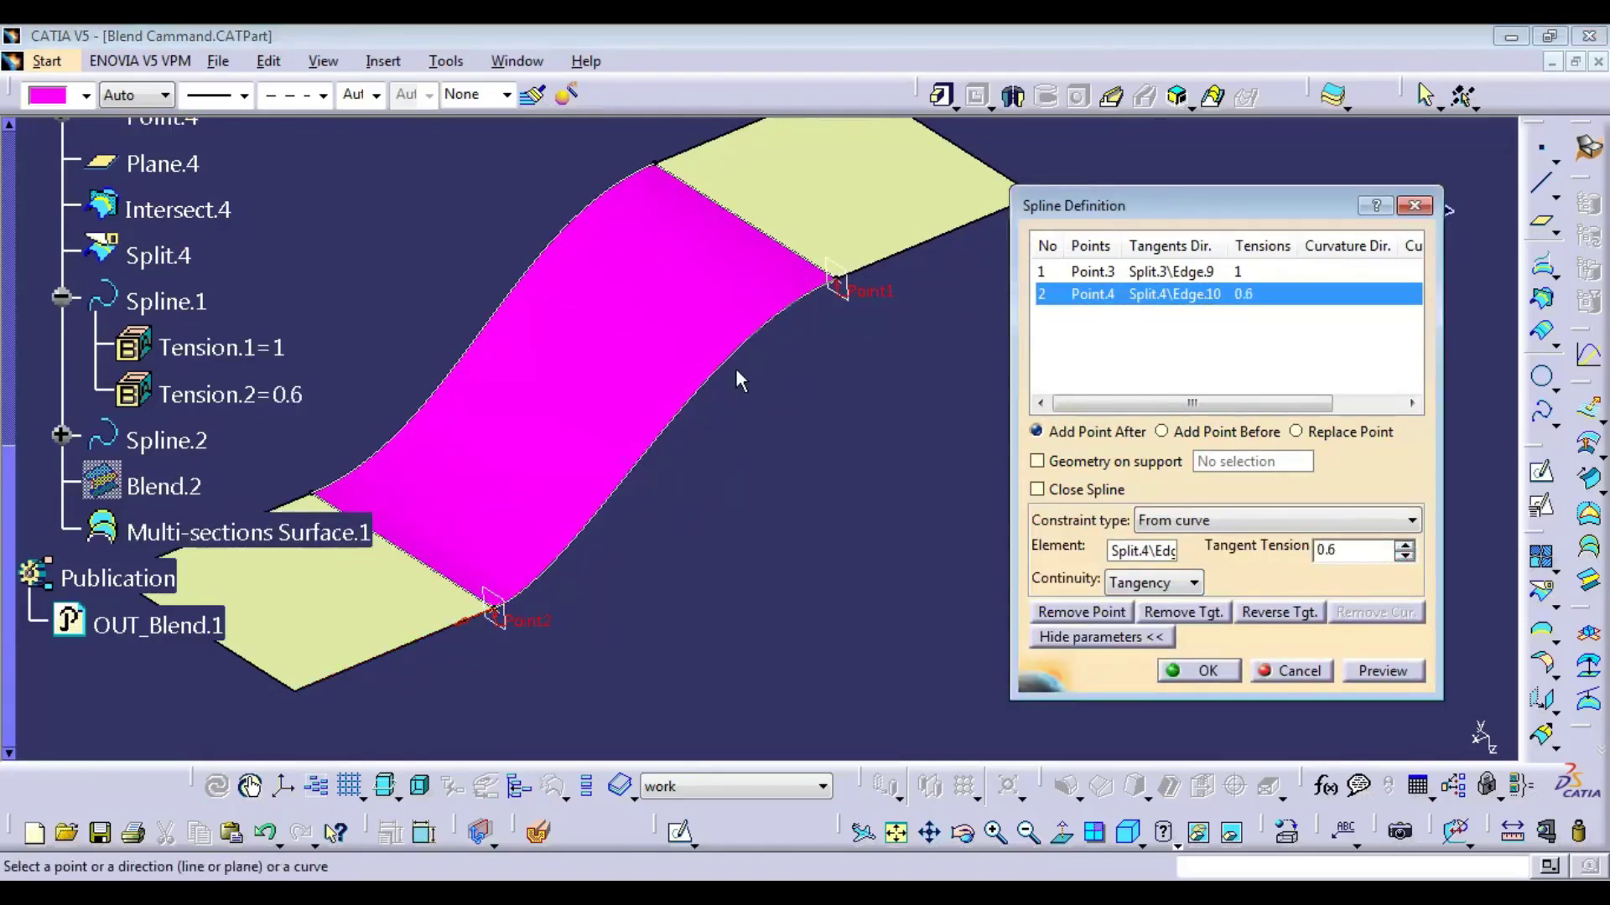
{"action": "middle_click_drag", "start_coordinate": [679, 495], "coordinate": [664, 485]}
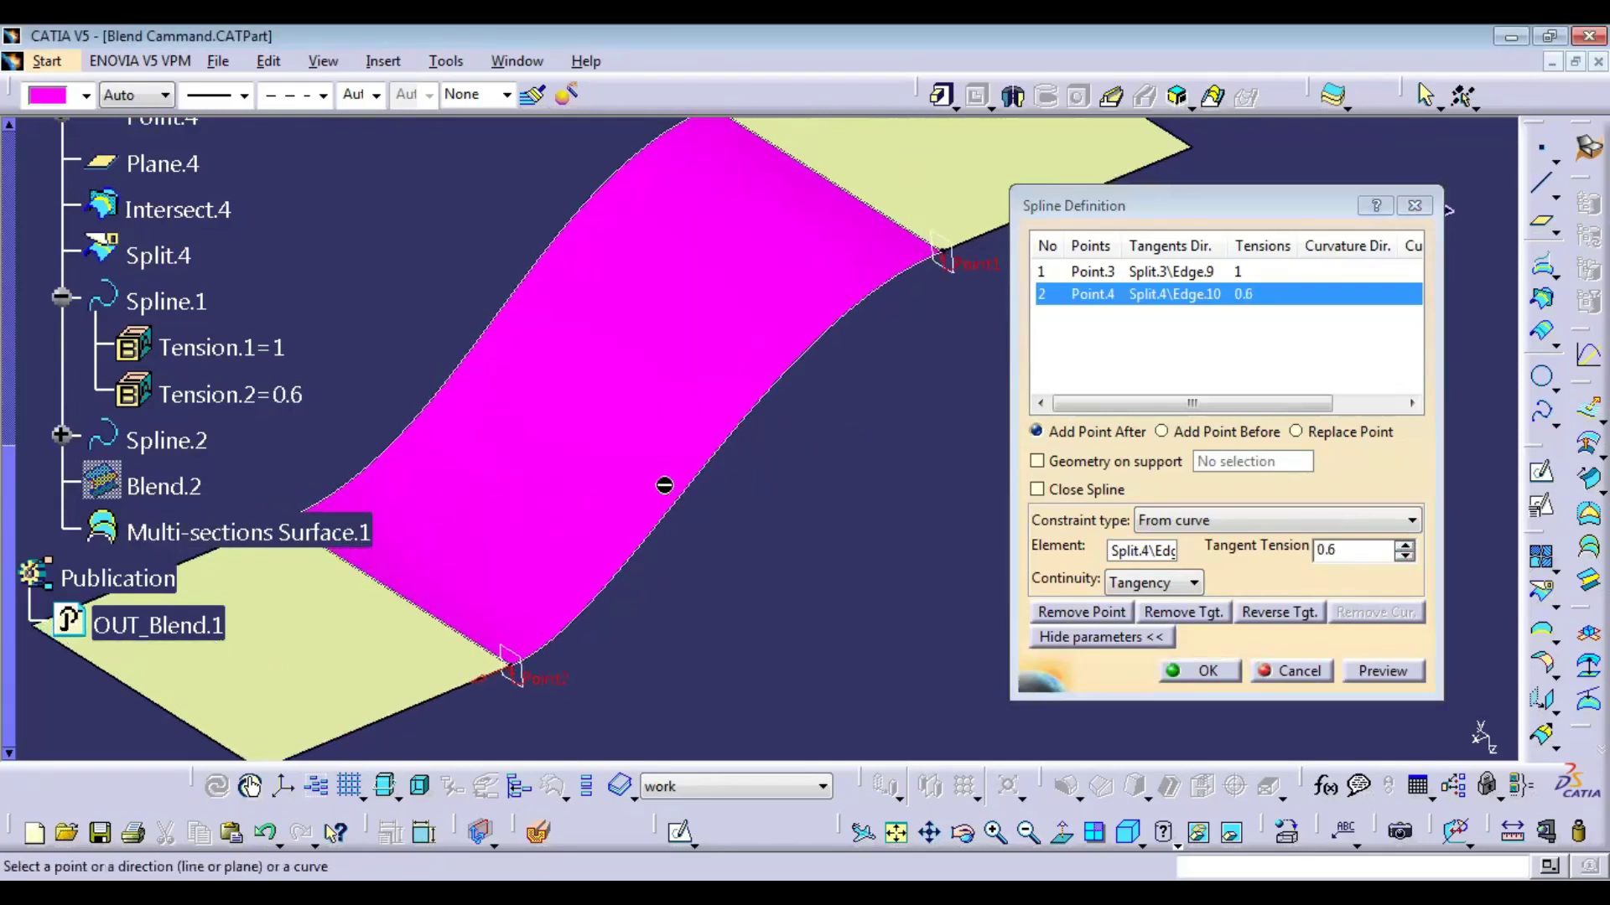
Step: Try a tangent tension of 1.1 at Point.4 of Spline.1
{"action": "left_click", "coordinate": [1404, 545]}
{"action": "left_click", "coordinate": [1404, 545]}
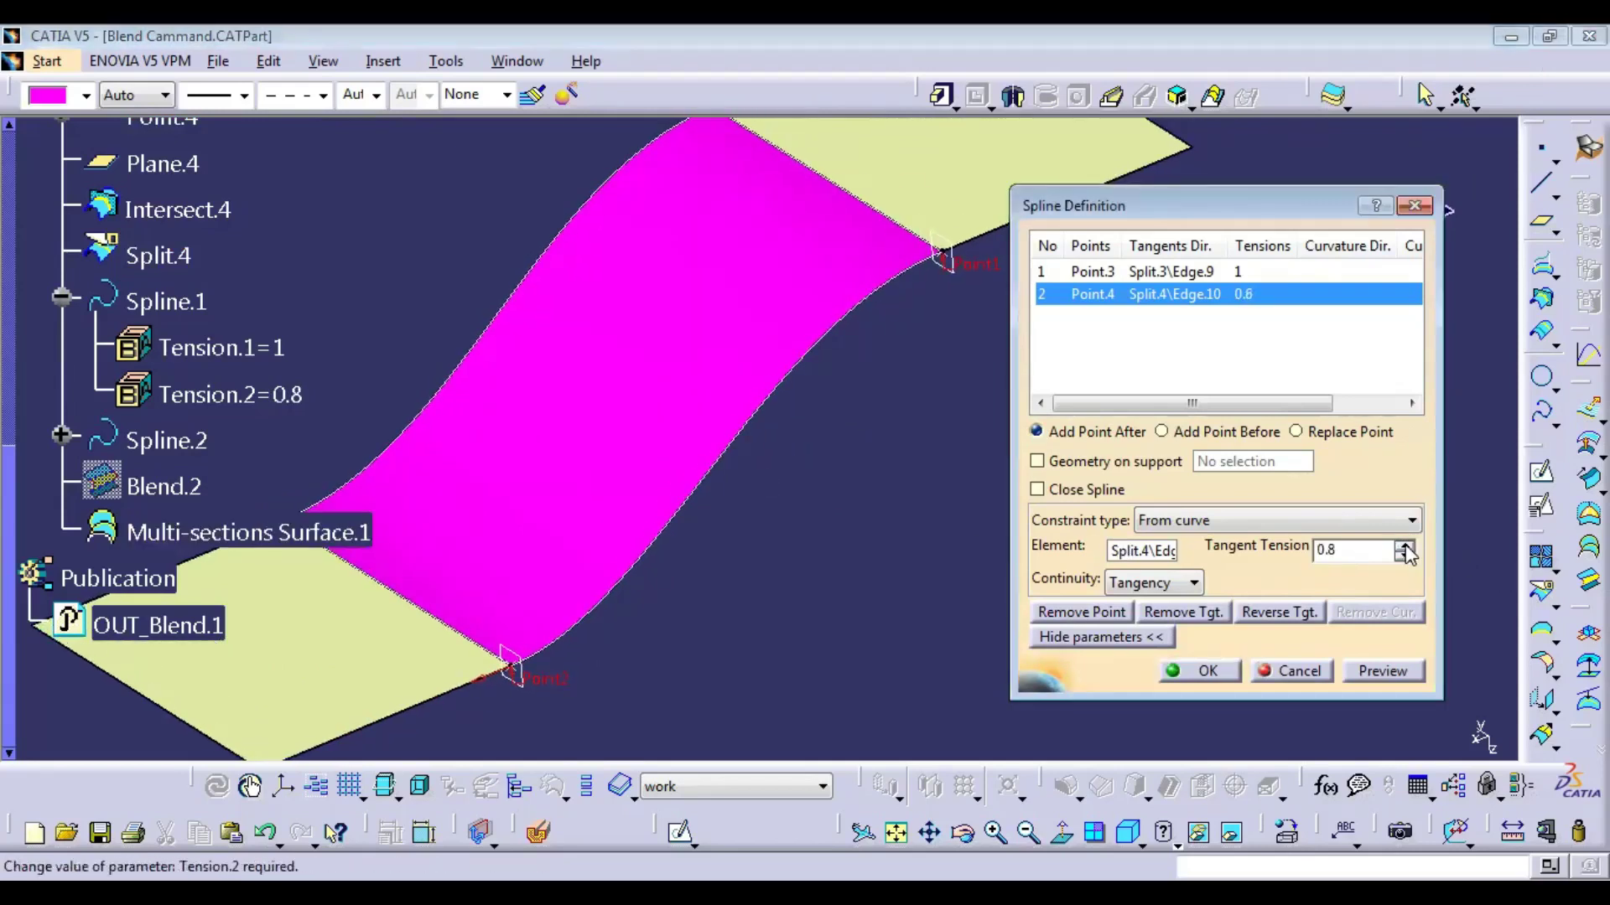
{"action": "left_click", "coordinate": [1404, 545]}
{"action": "left_click", "coordinate": [1404, 545]}
{"action": "left_click", "coordinate": [1405, 545]}
Step: Try a tangent tension of 1.5 at Point.3 of Spline.1, and discard the spline edits
{"action": "left_click", "coordinate": [1224, 272]}
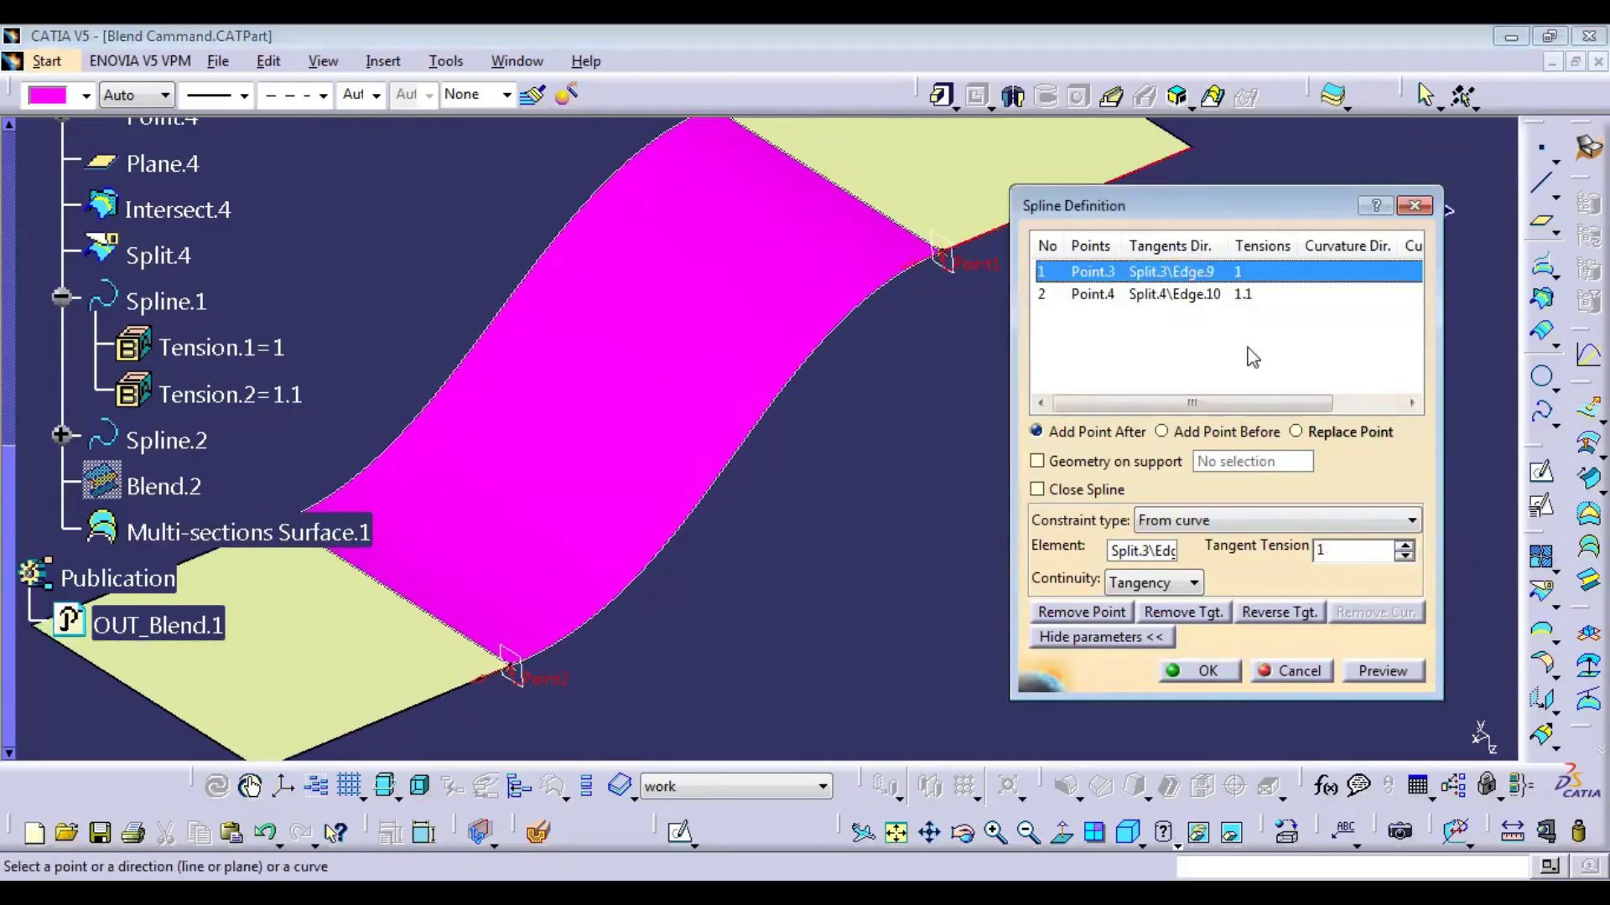
{"action": "left_click", "coordinate": [1404, 545]}
{"action": "left_click", "coordinate": [1404, 546]}
{"action": "left_click", "coordinate": [1404, 546]}
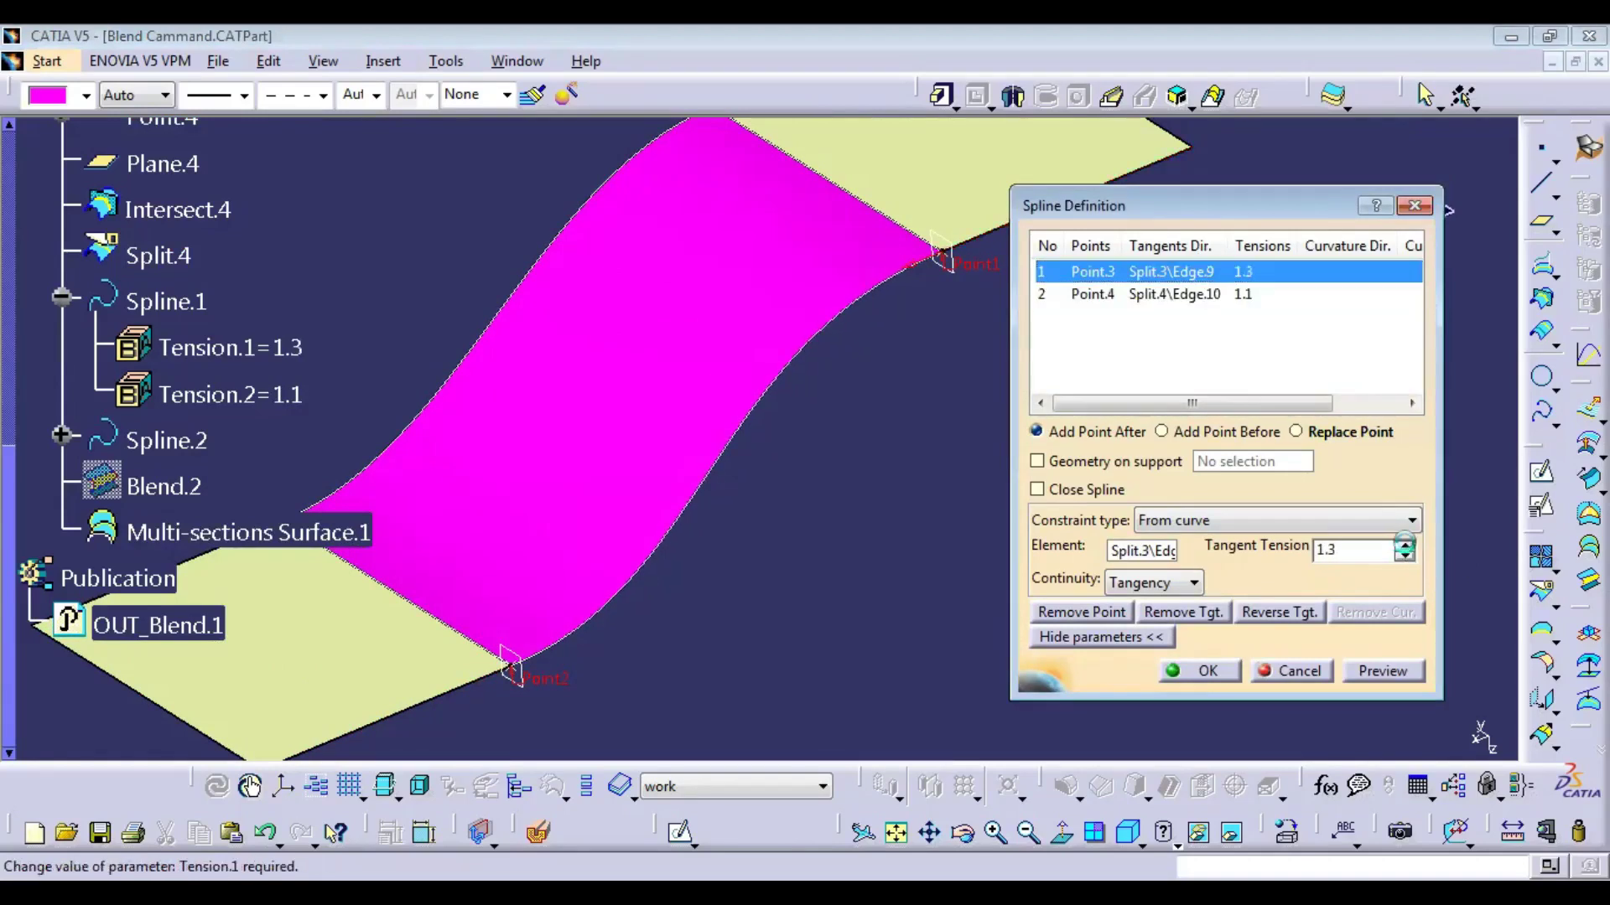
{"action": "left_click", "coordinate": [1404, 546]}
{"action": "left_click", "coordinate": [1405, 546]}
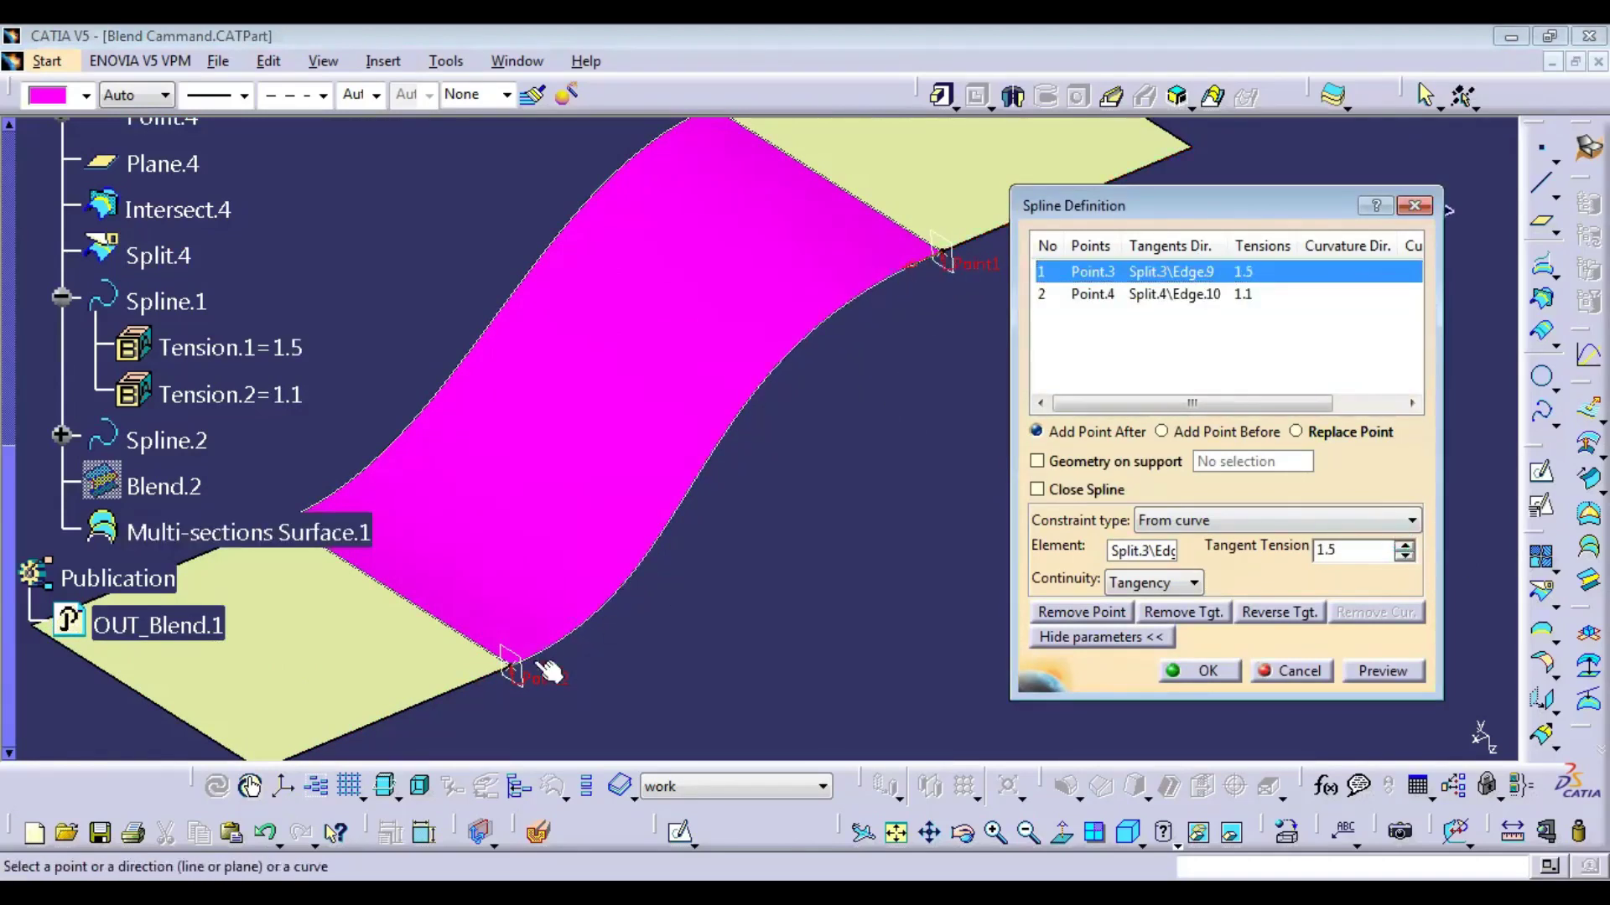
{"action": "left_click", "coordinate": [1291, 671]}
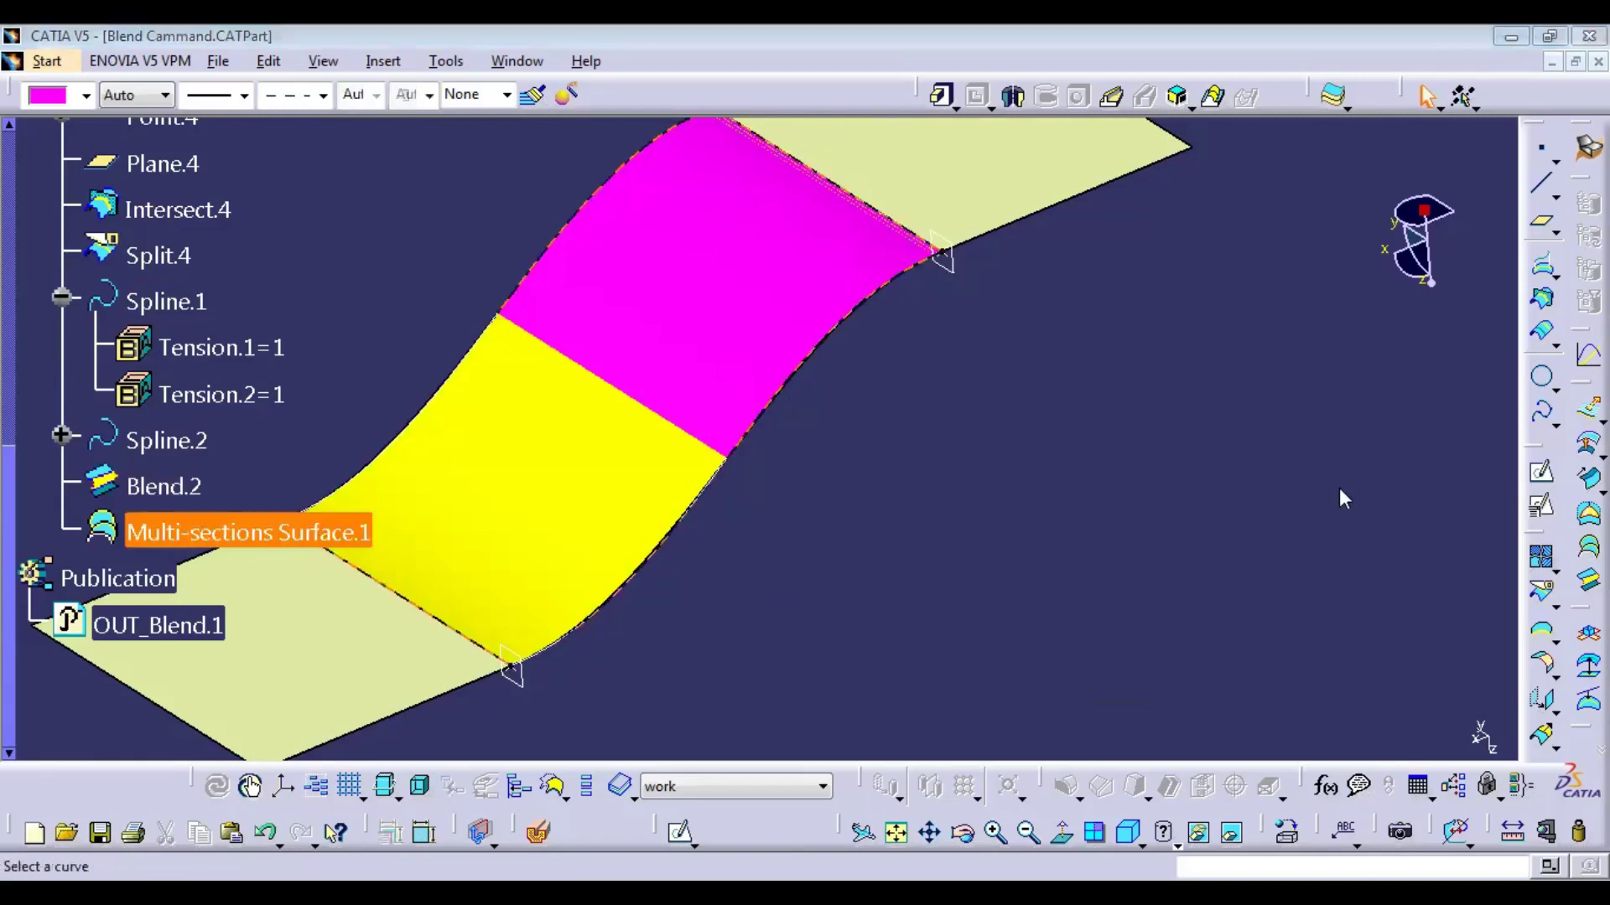
Step: Open Multi-sections Surface.1 and examine its sections and guides without changing the definition
{"action": "left_click", "coordinate": [1235, 168]}
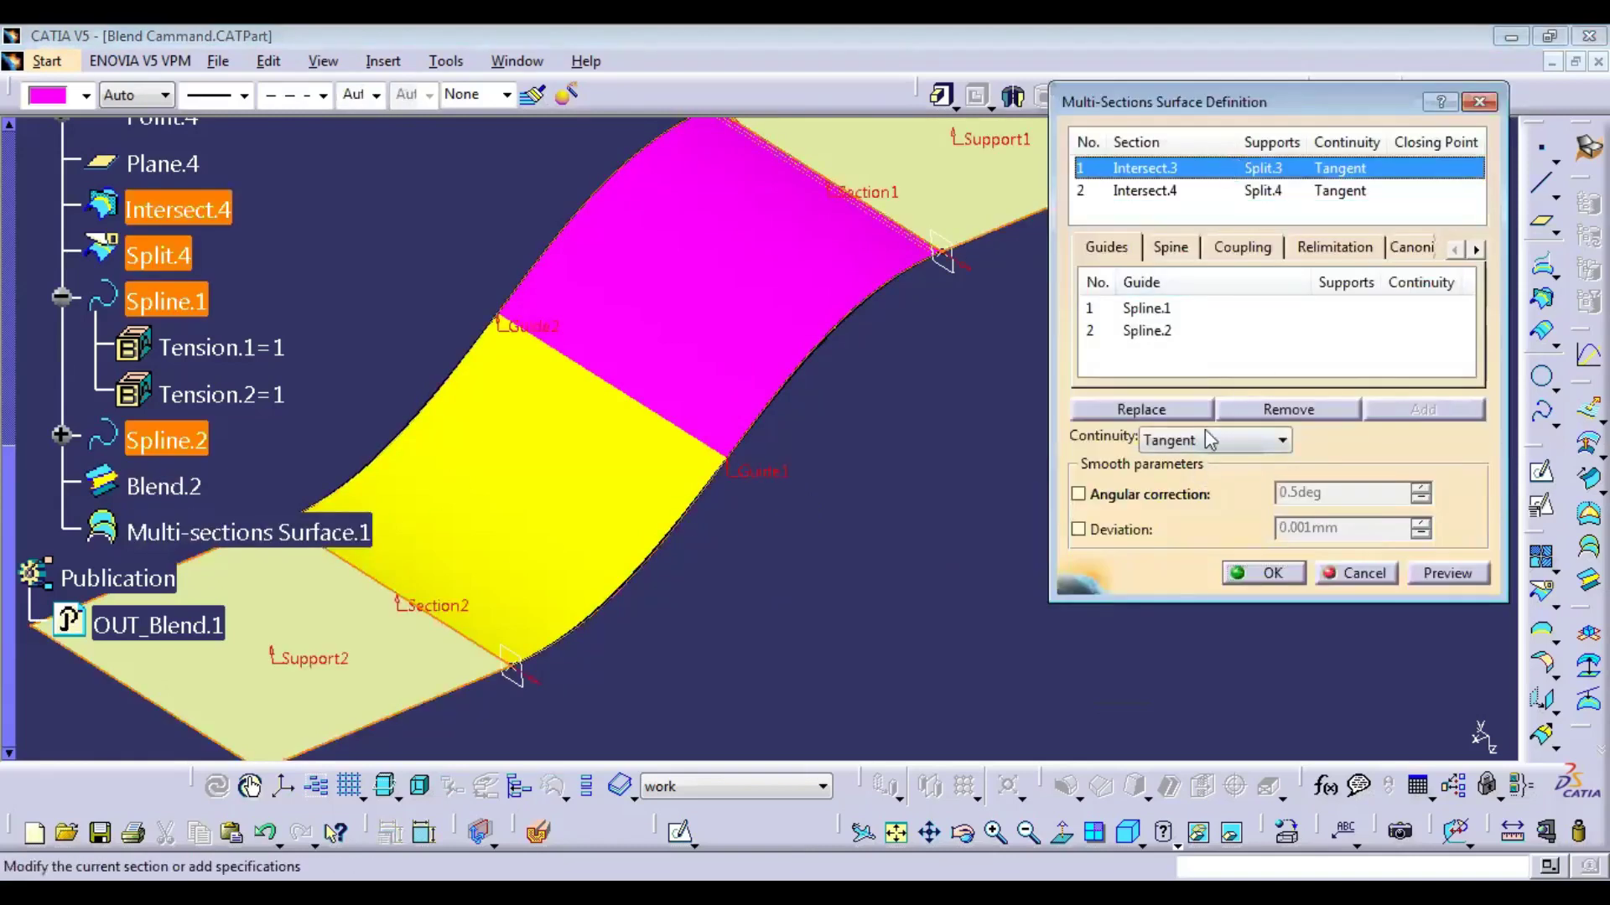
{"action": "left_click", "coordinate": [1155, 310]}
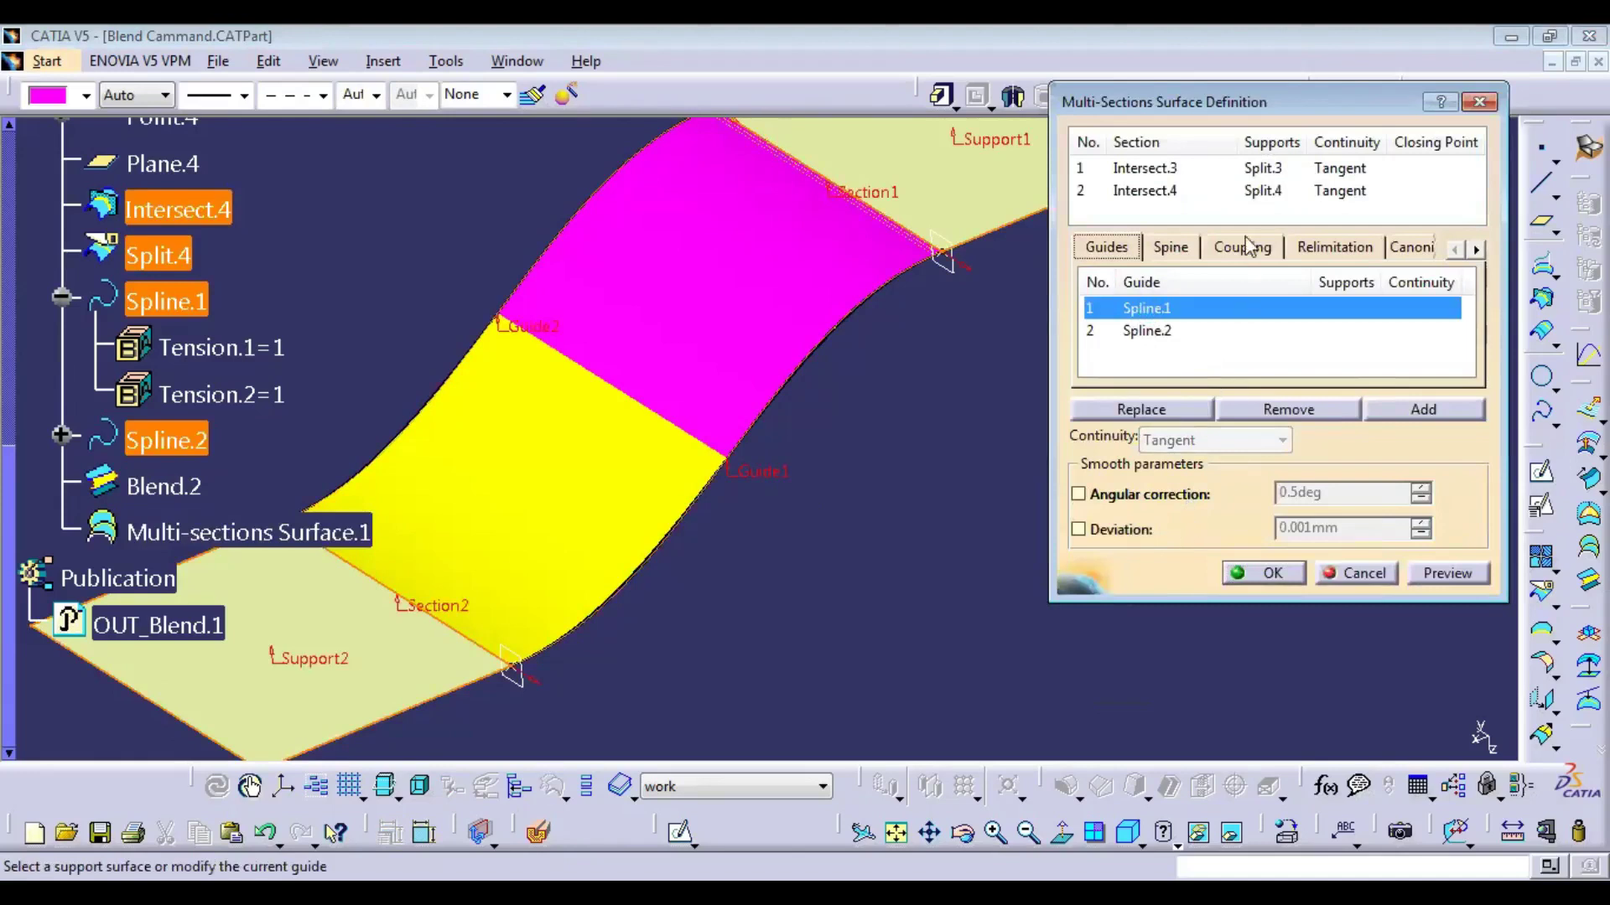
{"action": "left_click", "coordinate": [1204, 168]}
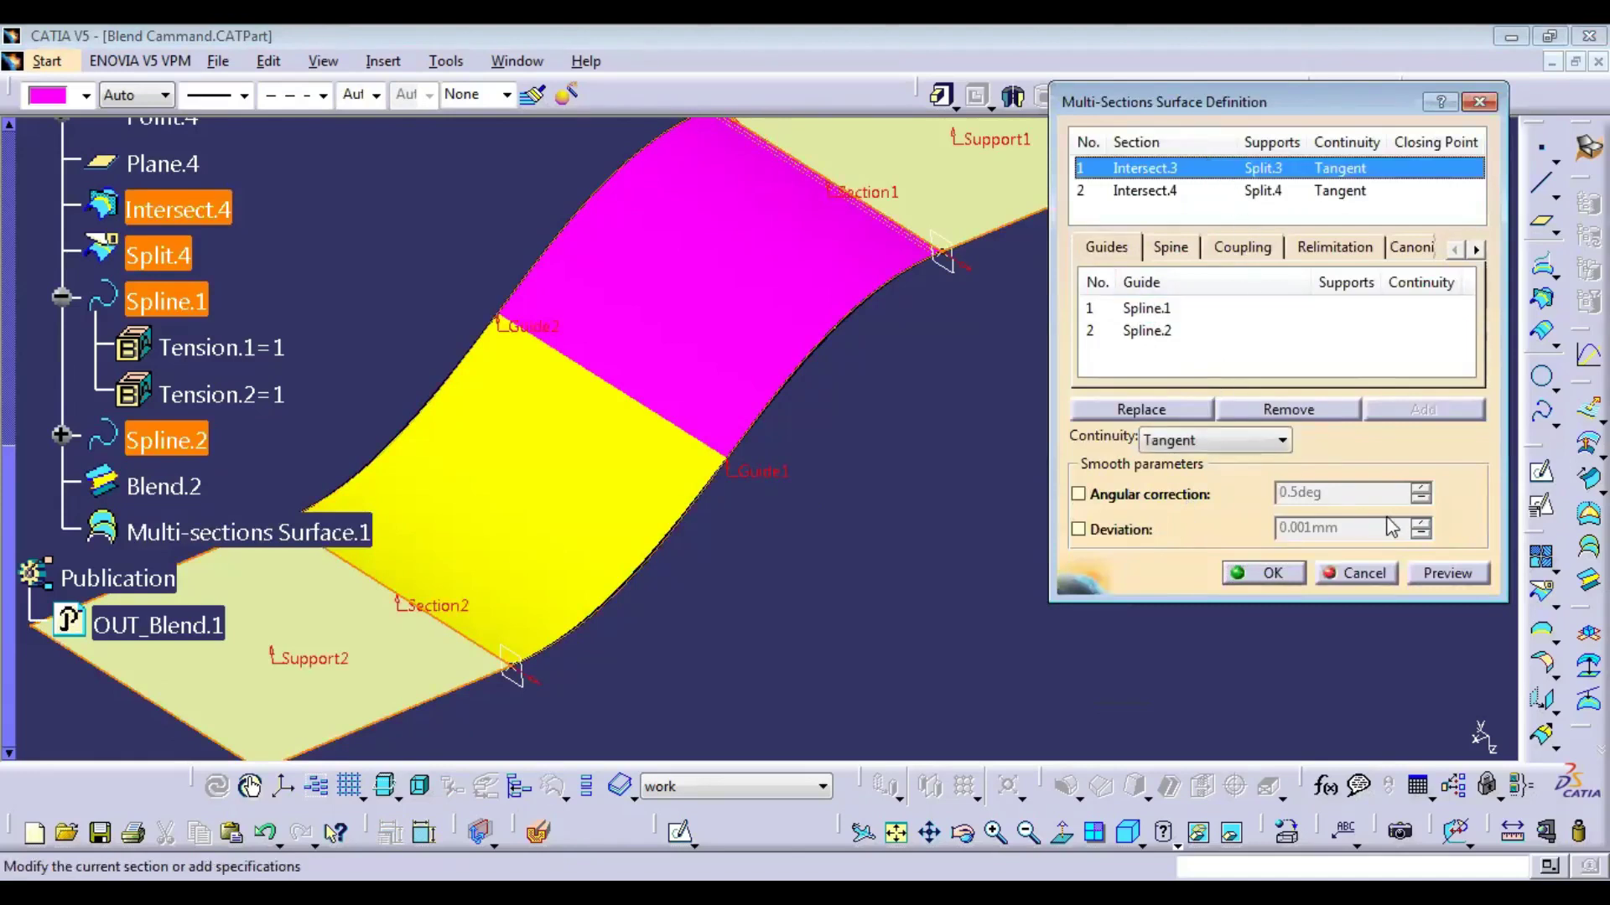
{"action": "left_click", "coordinate": [1357, 571]}
Step: Open Spline.2 for editing and try a tangent tension of 0.8 at its first point
{"action": "double_click", "coordinate": [166, 440]}
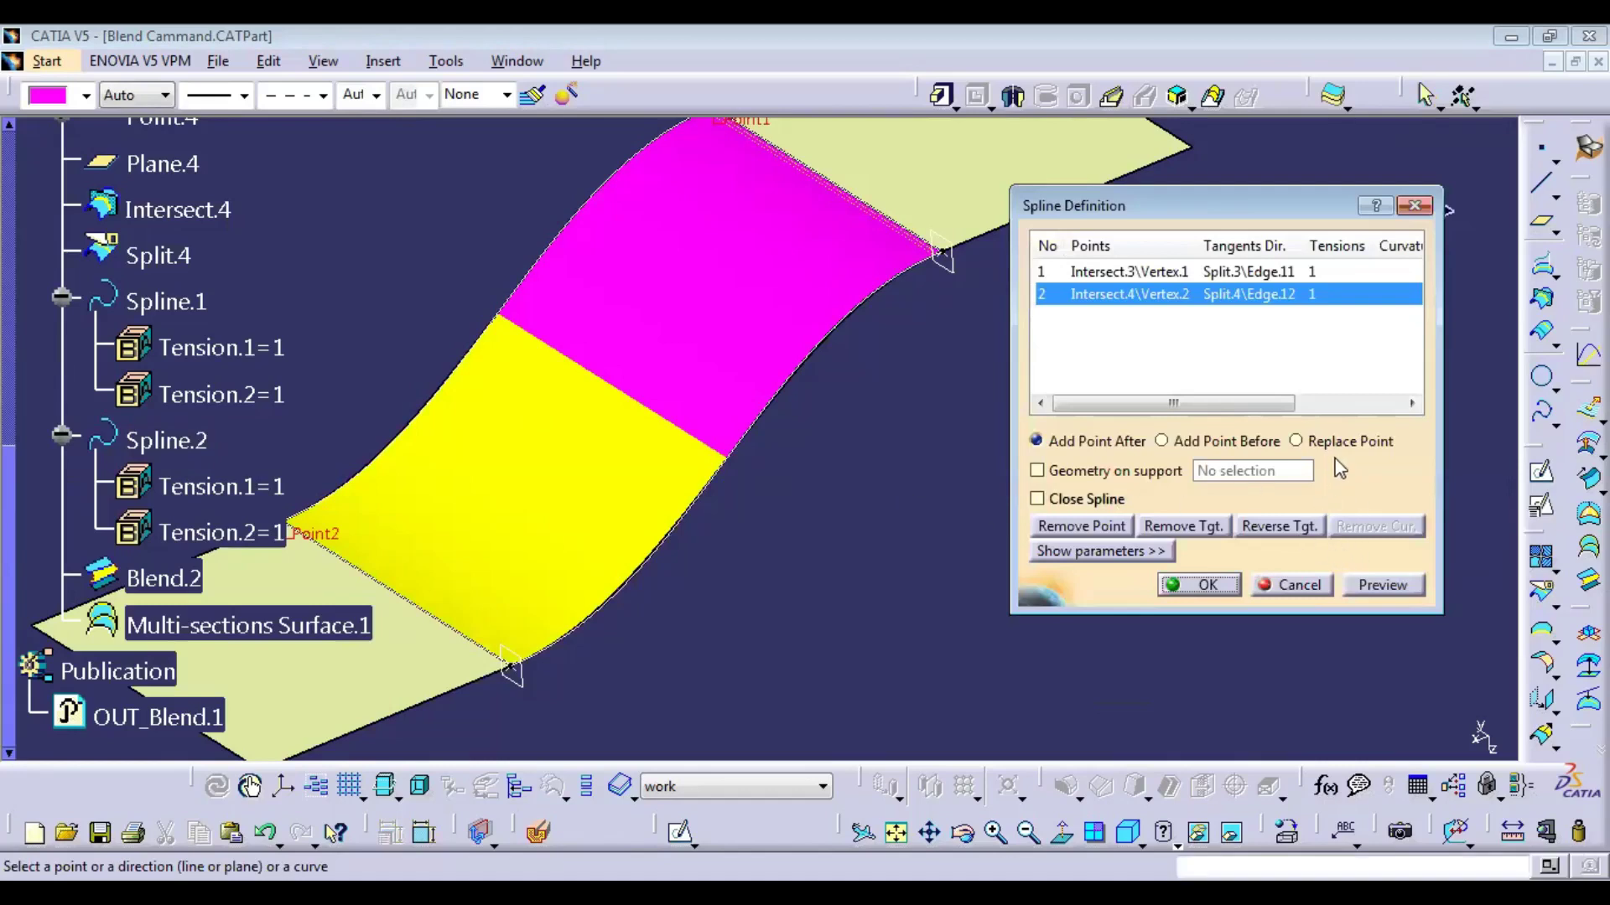
{"action": "left_click", "coordinate": [1256, 272]}
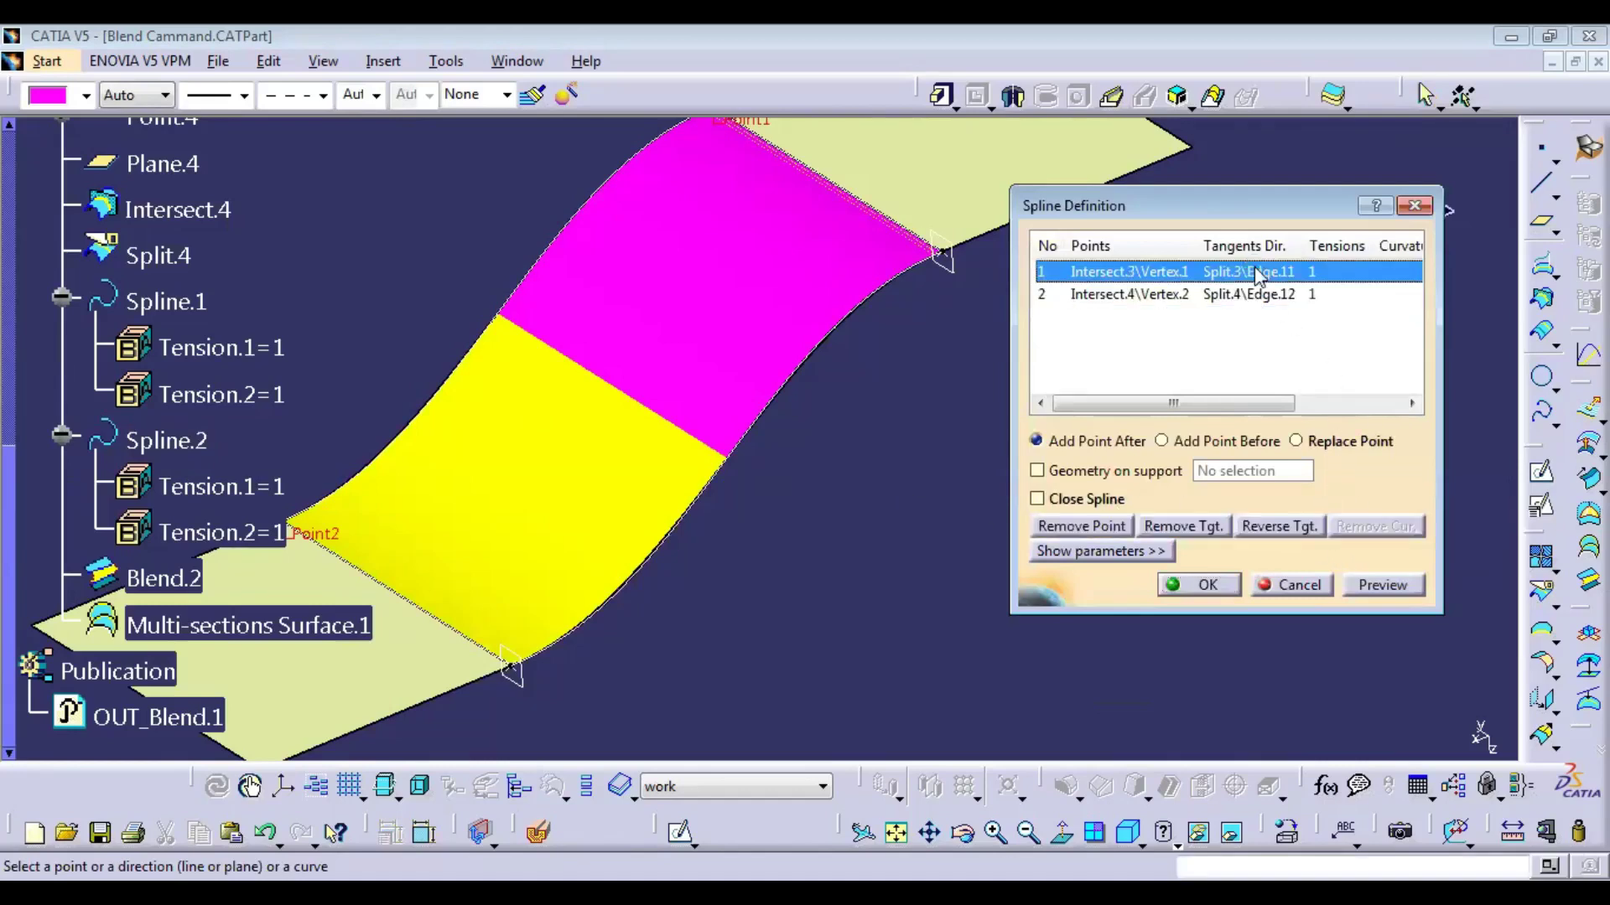
{"action": "left_click", "coordinate": [1115, 551]}
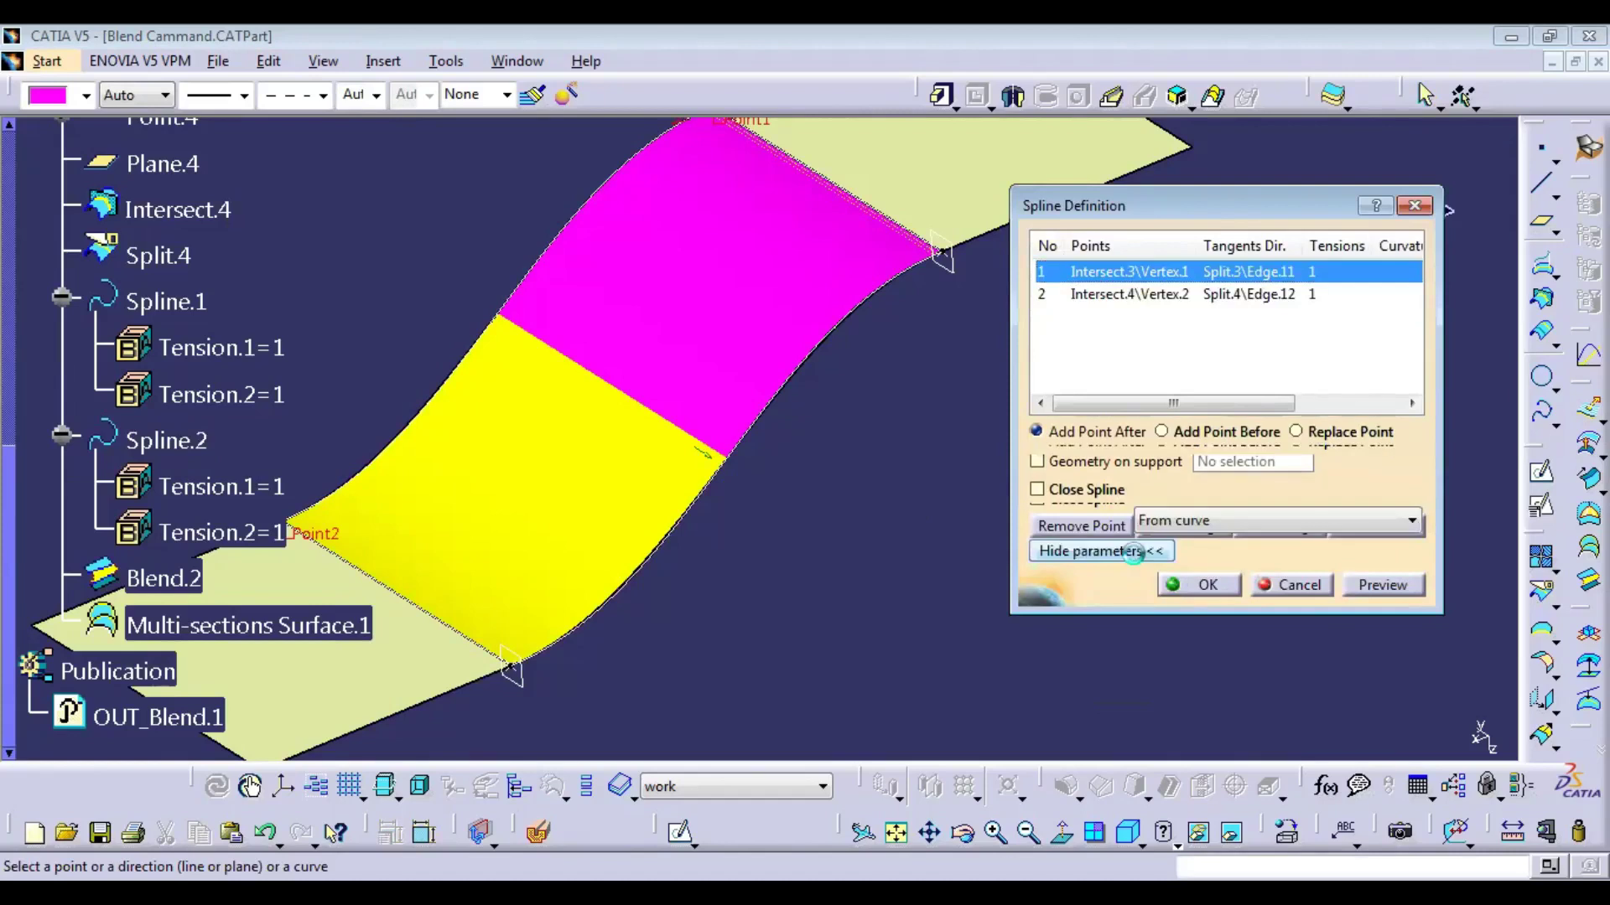
{"action": "left_click", "coordinate": [1404, 556]}
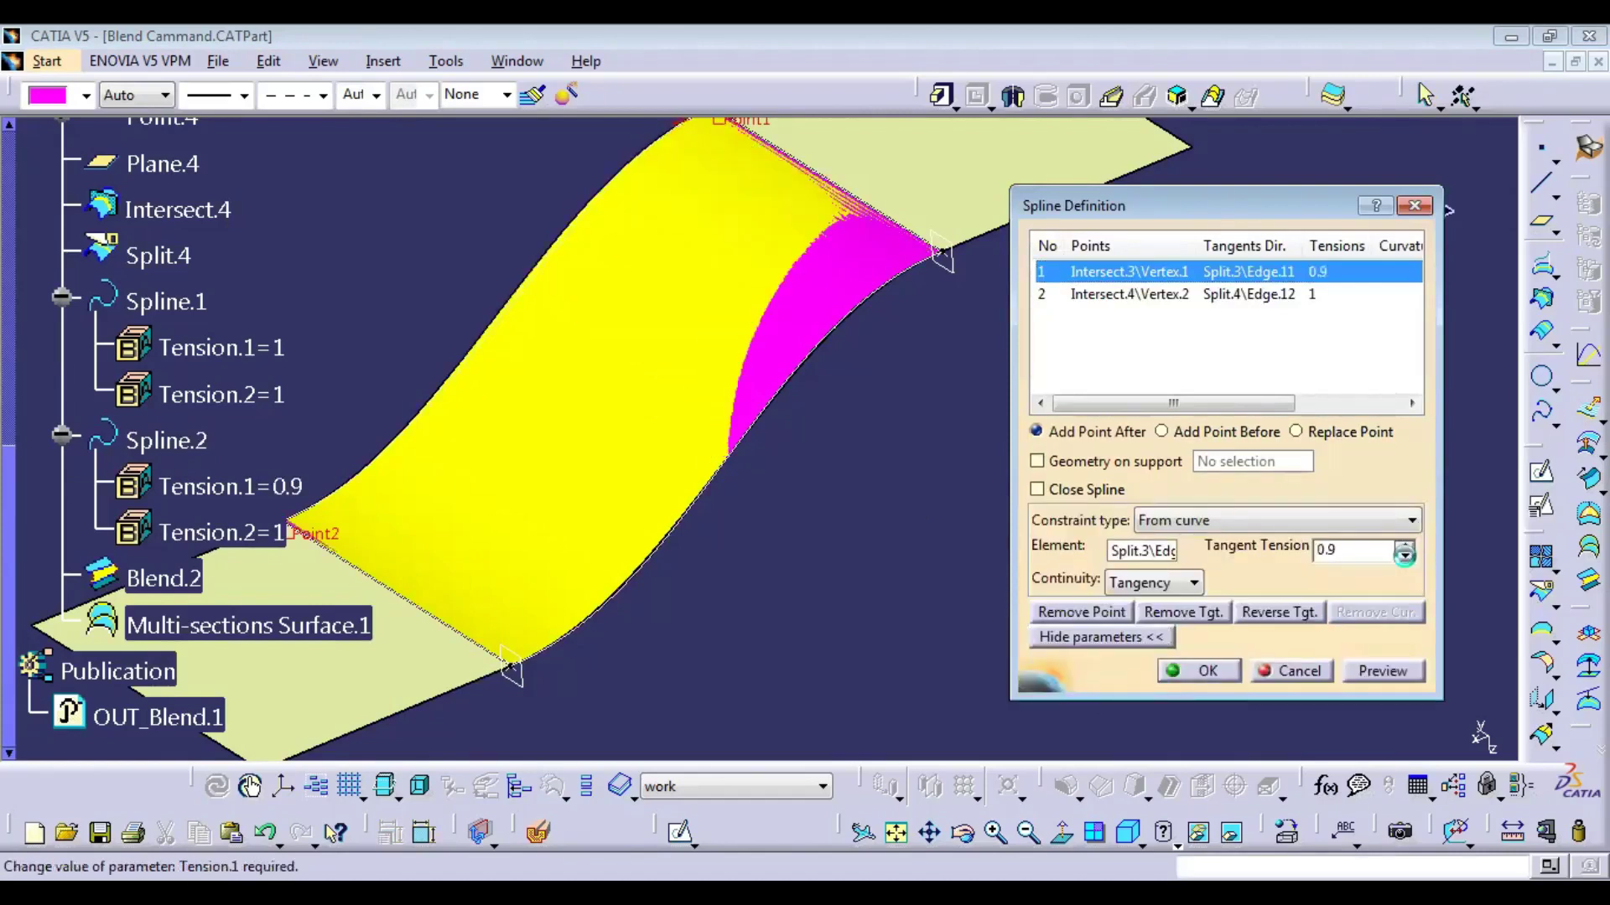
{"action": "left_click", "coordinate": [1405, 557]}
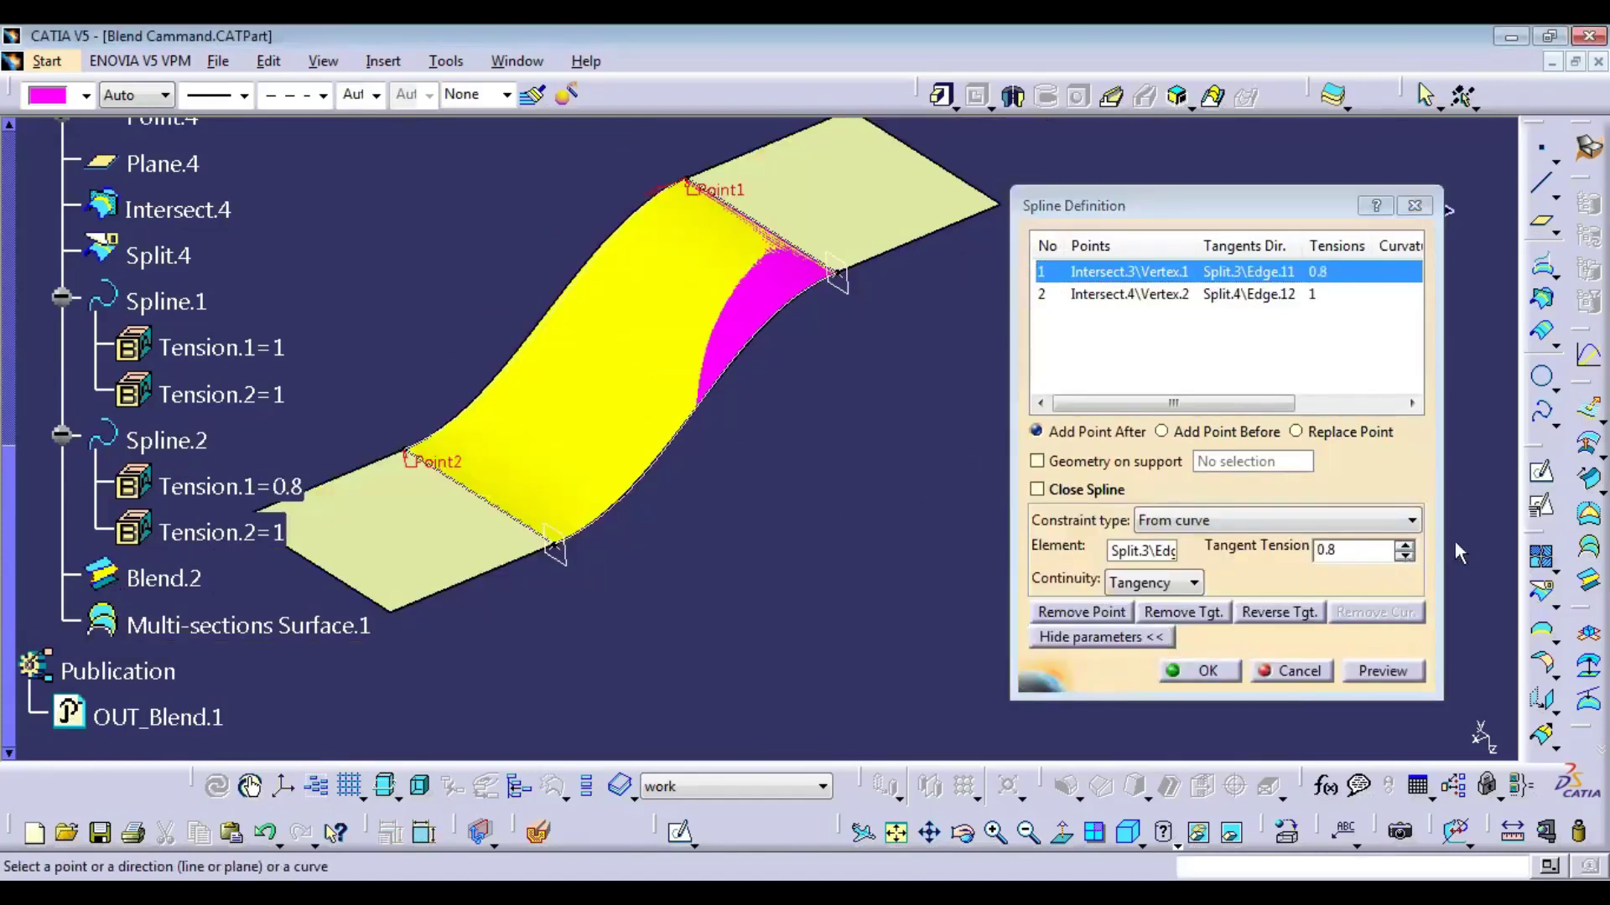
Step: Try a tangent tension of 1.4 at the first point of Spline.2
{"action": "left_click", "coordinate": [1405, 545]}
{"action": "left_click", "coordinate": [1405, 545]}
{"action": "left_click", "coordinate": [1405, 545]}
{"action": "left_click", "coordinate": [1405, 546]}
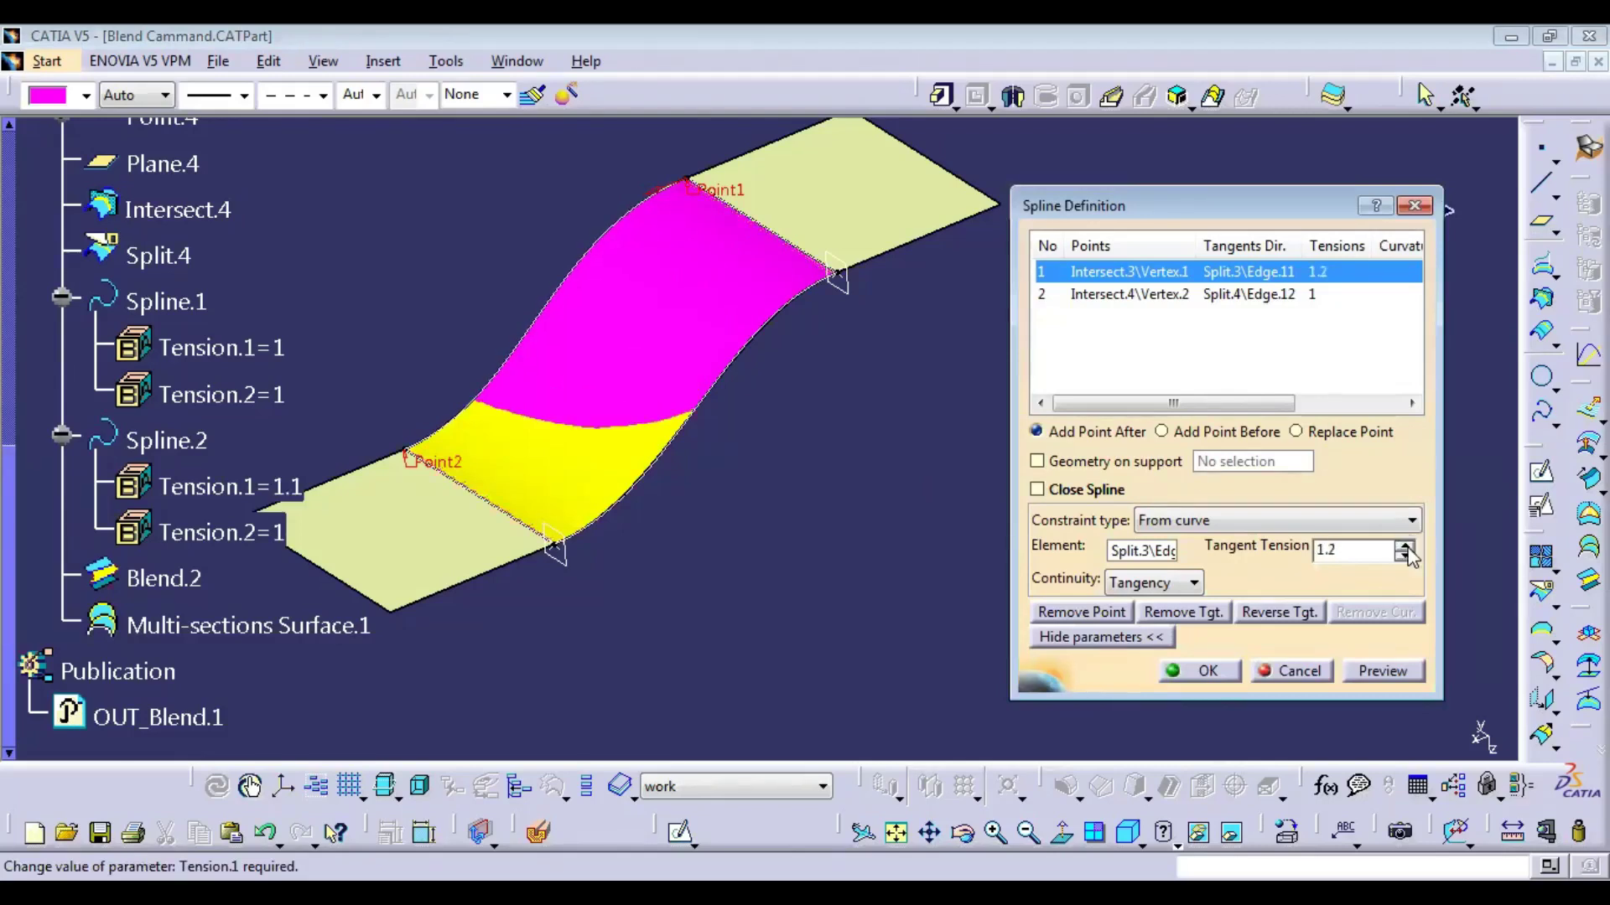
{"action": "left_click", "coordinate": [1405, 545]}
{"action": "left_click", "coordinate": [1405, 546]}
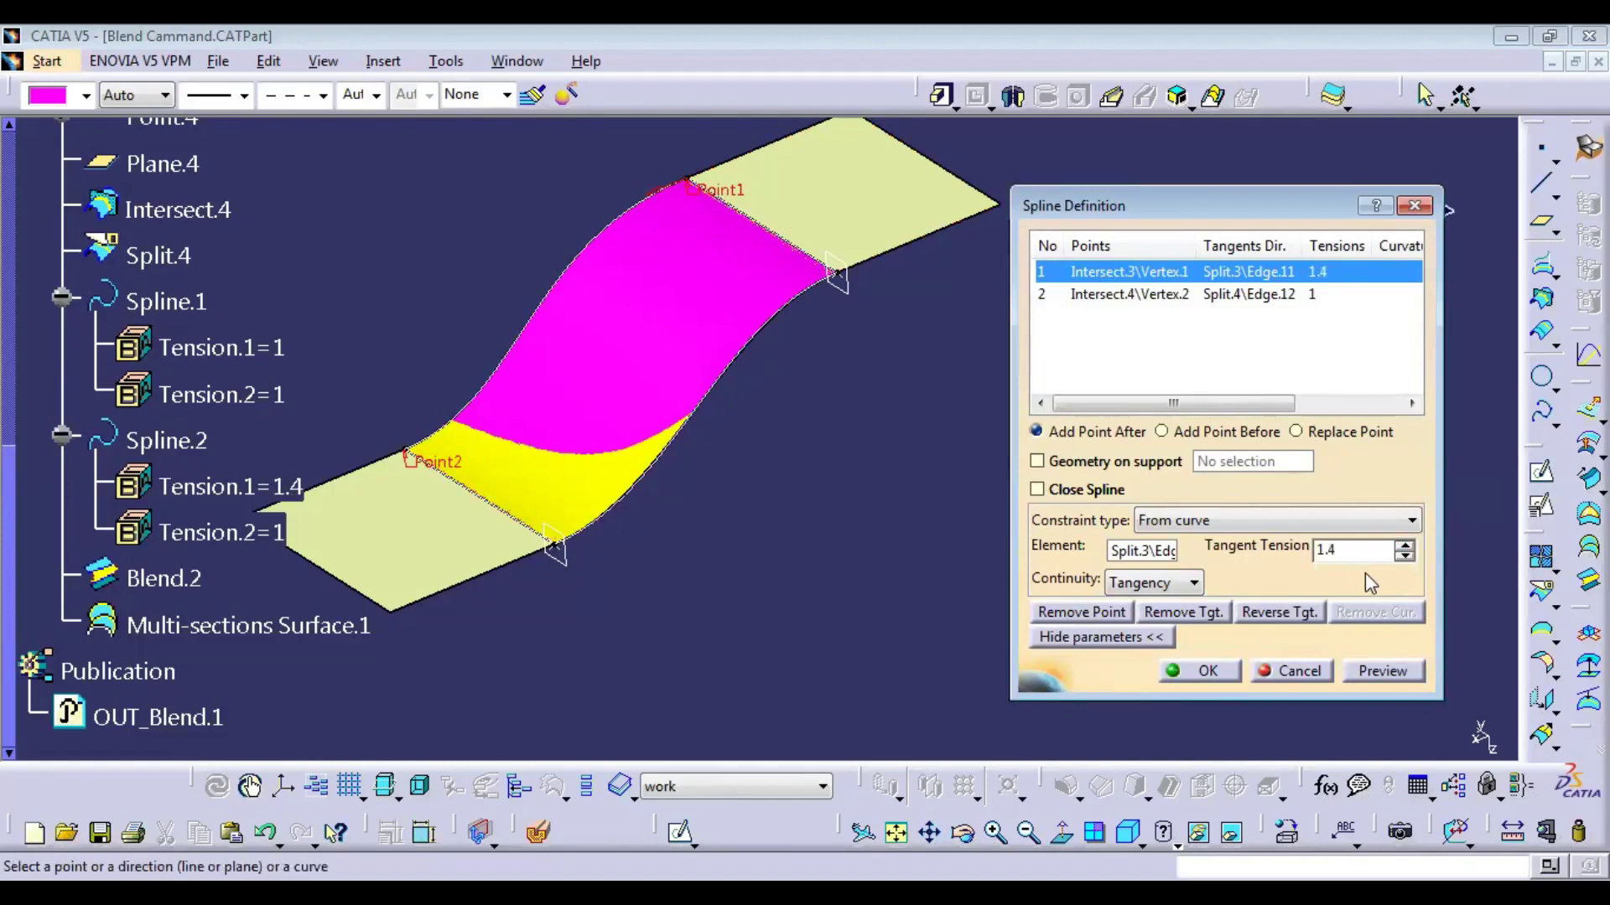
Step: Return the tangent tension at the first point of Spline.2 to 1 and accept the spline
{"action": "left_click", "coordinate": [1405, 555]}
{"action": "left_click", "coordinate": [1405, 555]}
{"action": "left_click", "coordinate": [1404, 555]}
{"action": "left_click", "coordinate": [1404, 555]}
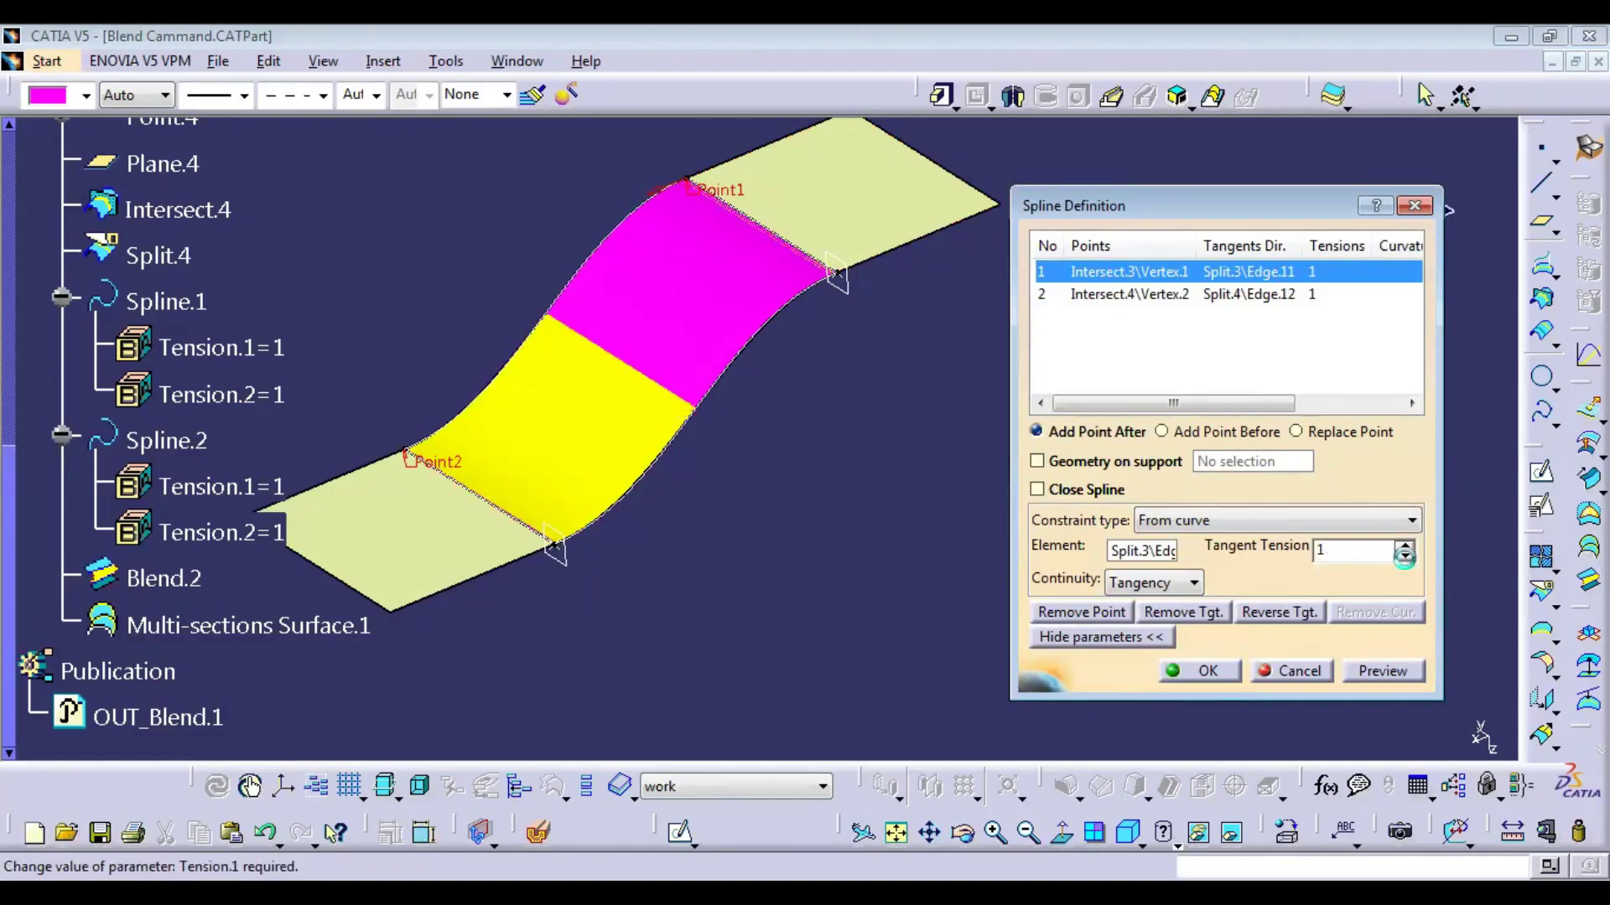
{"action": "left_click", "coordinate": [1405, 545]}
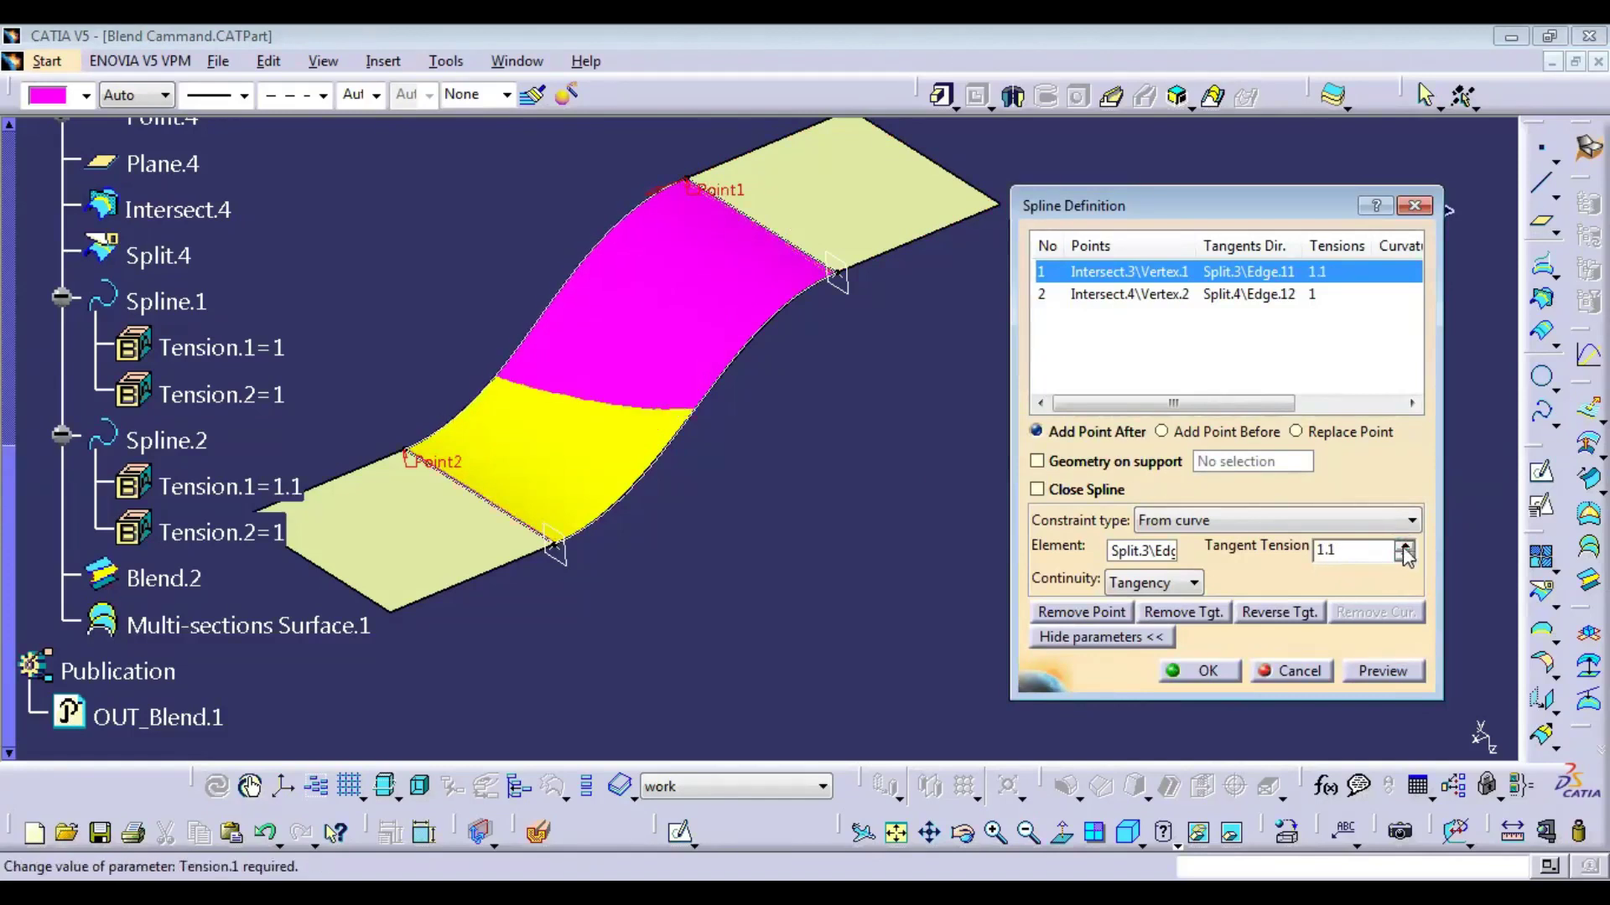
{"action": "left_click", "coordinate": [1405, 555]}
{"action": "left_click", "coordinate": [1405, 546]}
{"action": "left_click", "coordinate": [1405, 555]}
{"action": "left_click", "coordinate": [1200, 674]}
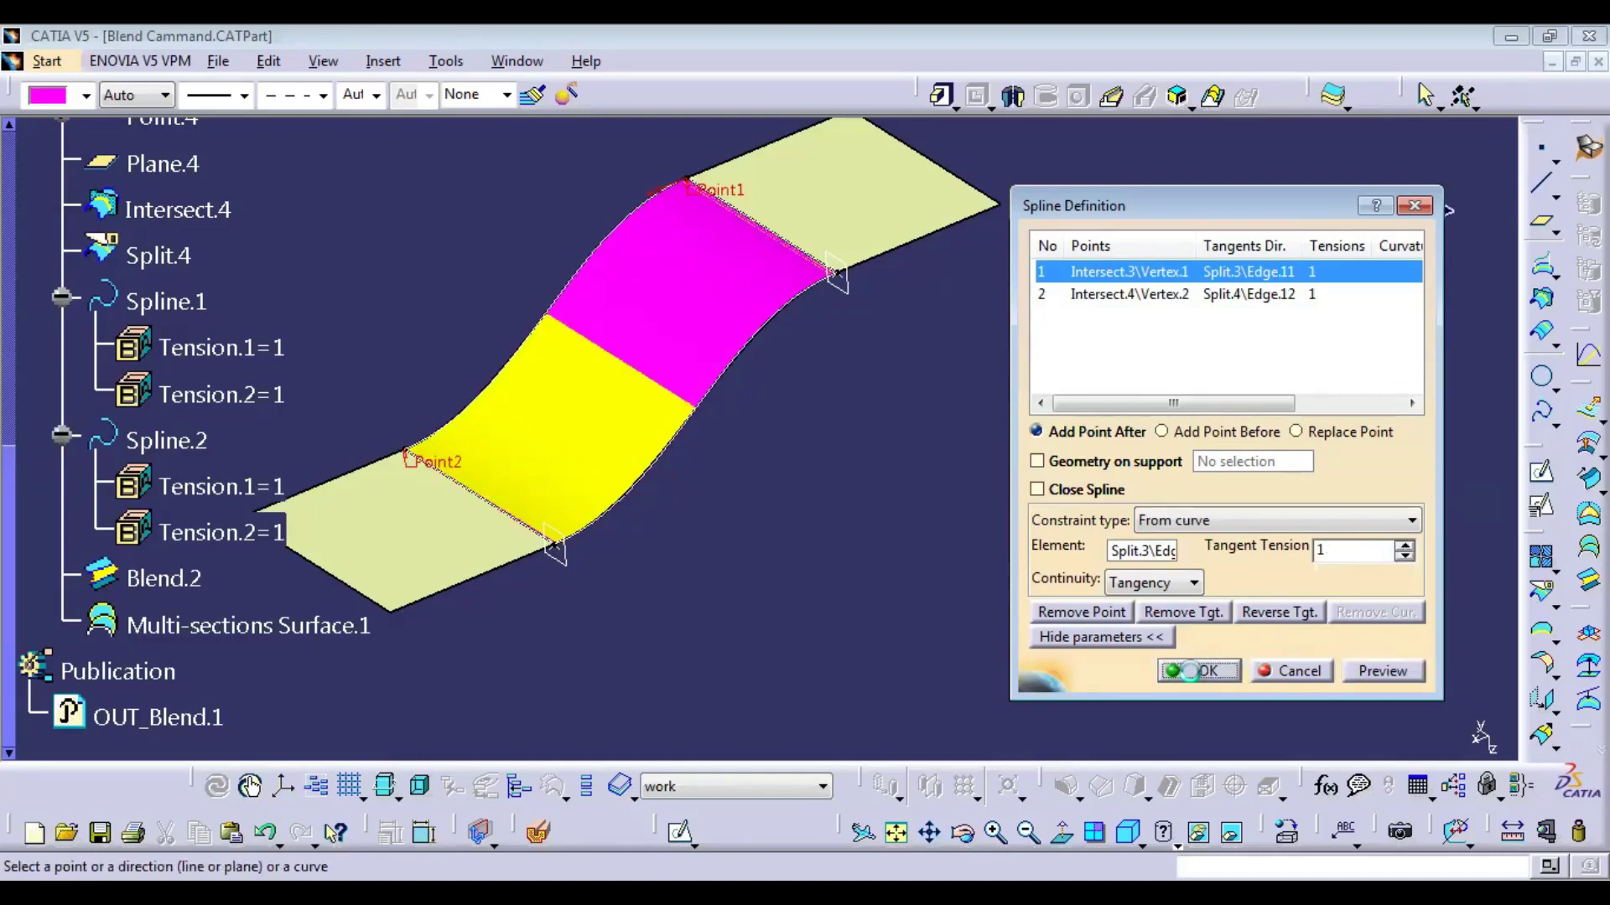
Step: Compare Blend.2 and Multi-sections Surface.1 by highlighting each of them in the model
{"action": "middle_click_drag", "start_coordinate": [855, 604], "coordinate": [988, 626]}
{"action": "left_click", "coordinate": [167, 578]}
{"action": "left_click", "coordinate": [984, 607]}
{"action": "left_click", "coordinate": [1004, 613]}
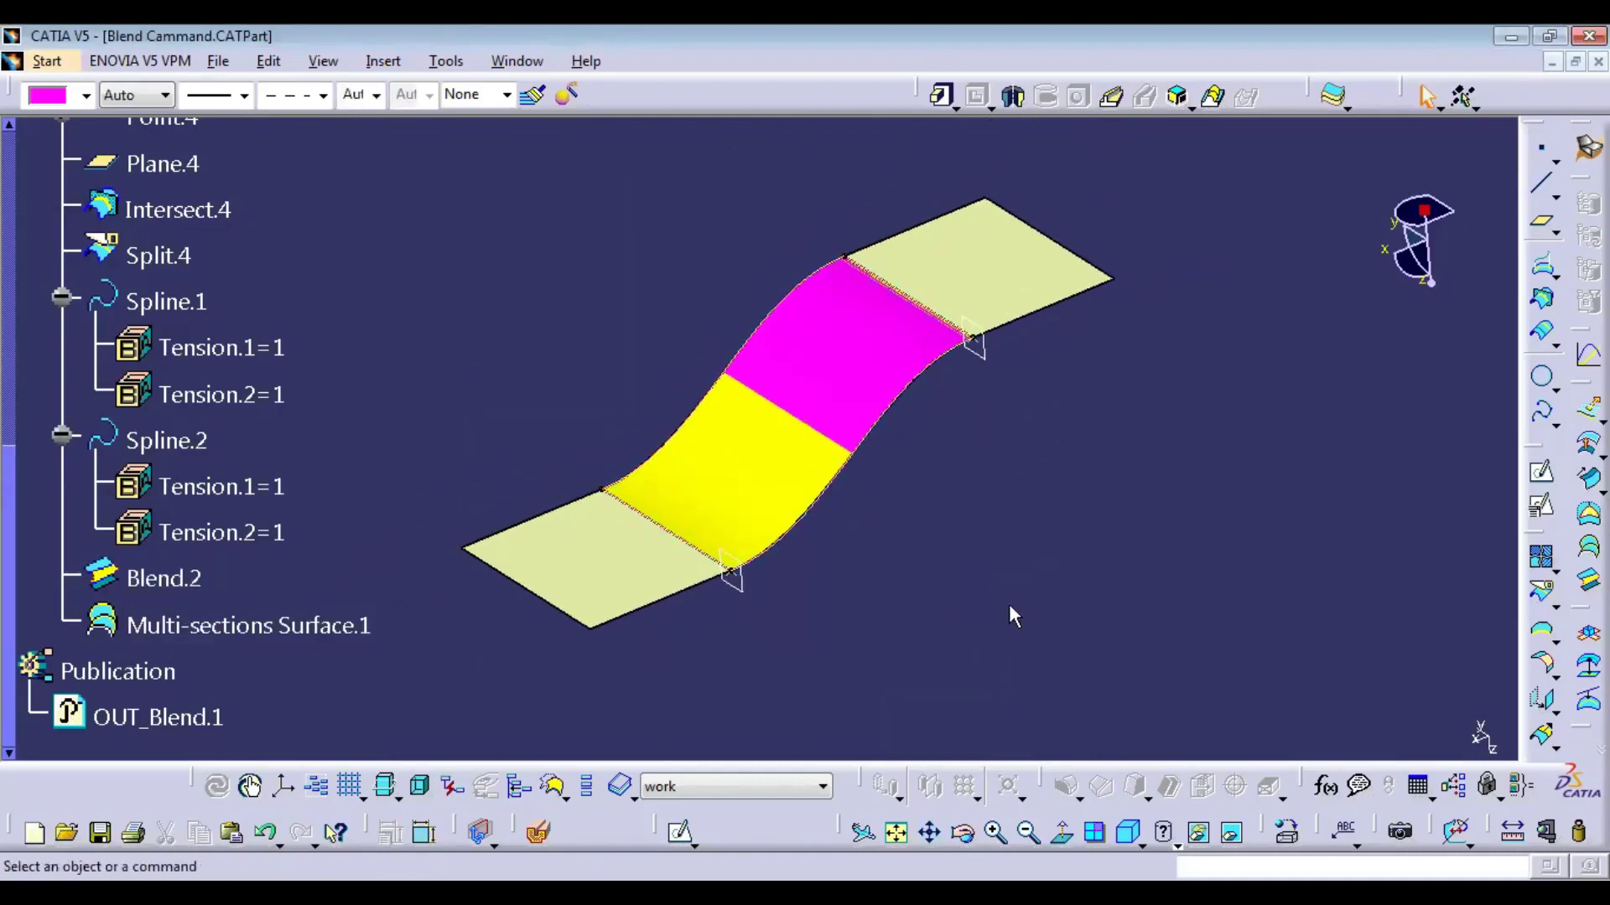
{"action": "left_click", "coordinate": [251, 637]}
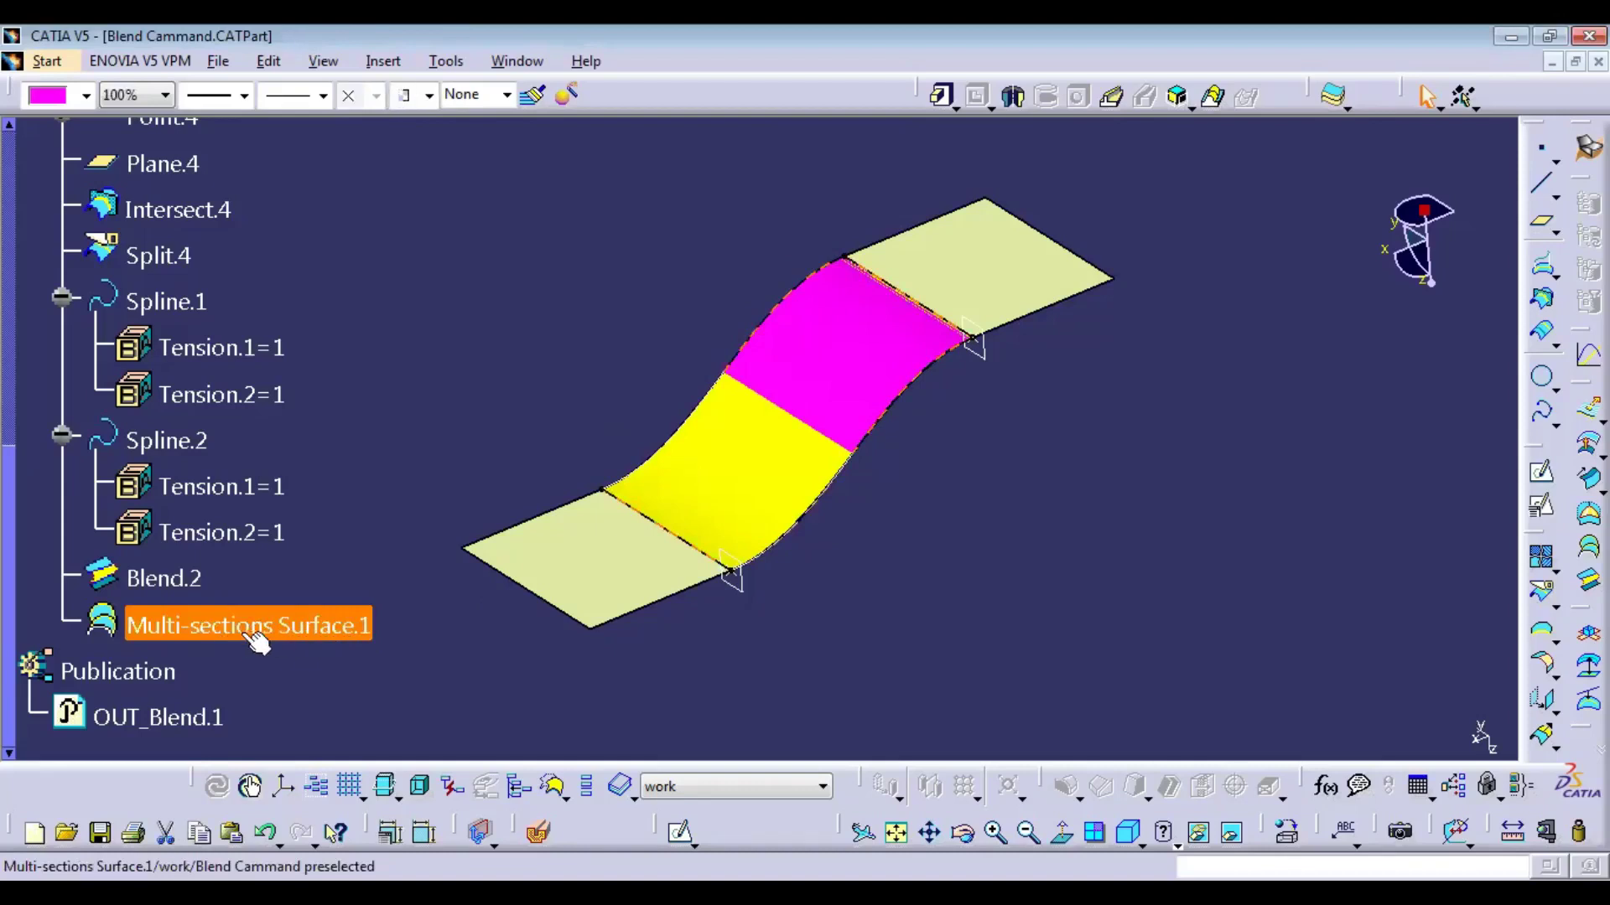
{"action": "left_click", "coordinate": [166, 587]}
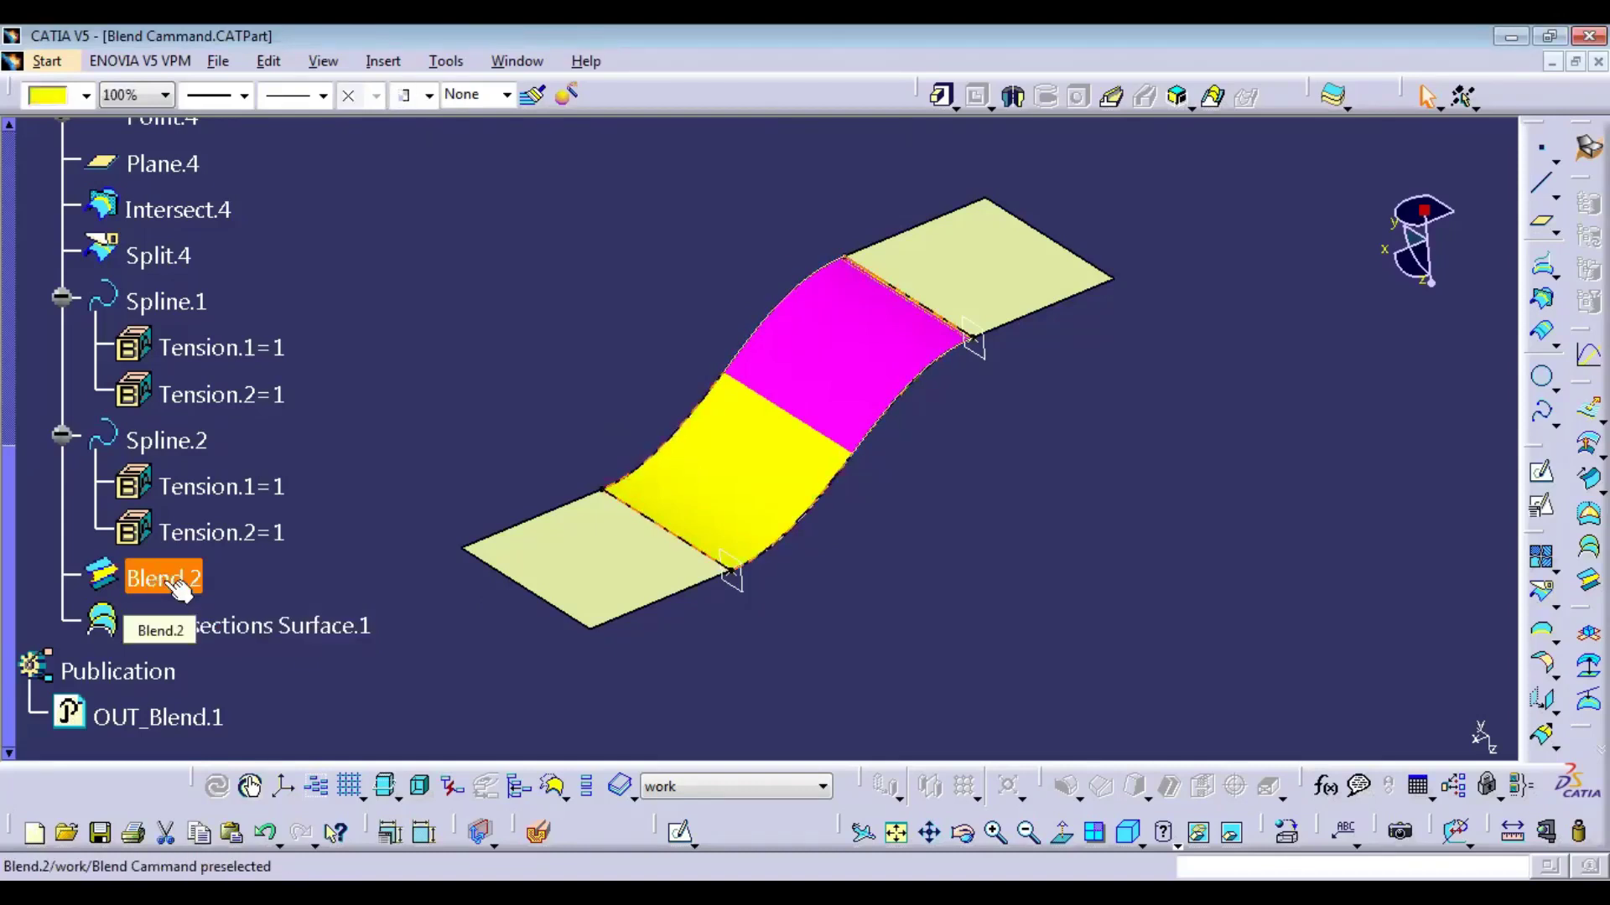
{"action": "left_click", "coordinate": [863, 416], "text": "ctrl"}
{"action": "left_click", "coordinate": [311, 624]}
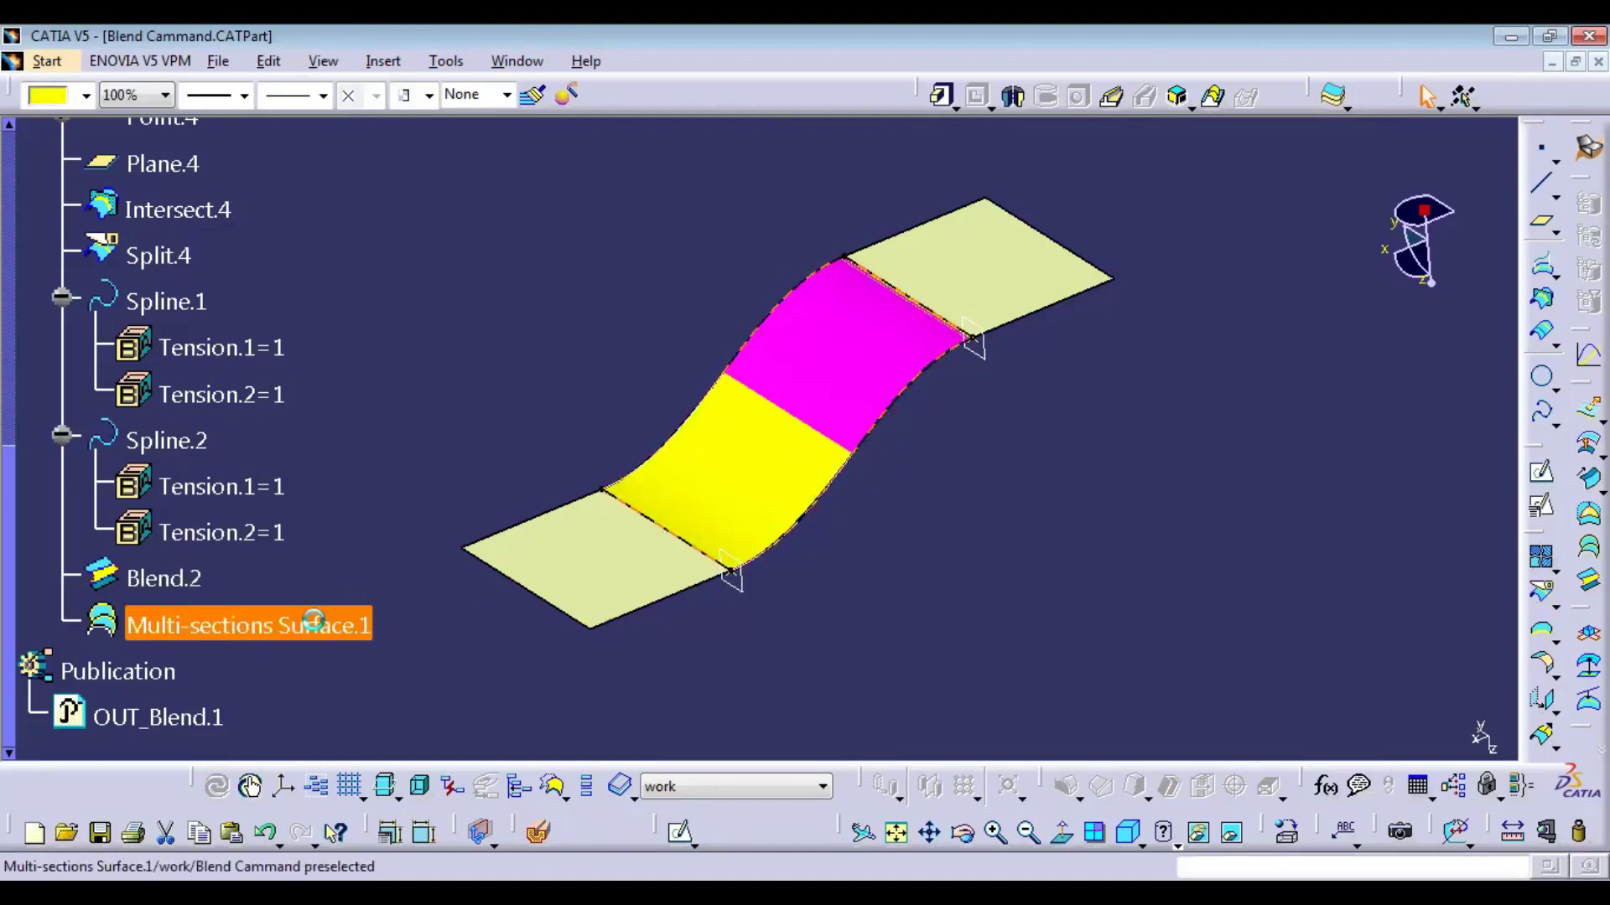
{"action": "left_click", "coordinate": [932, 489]}
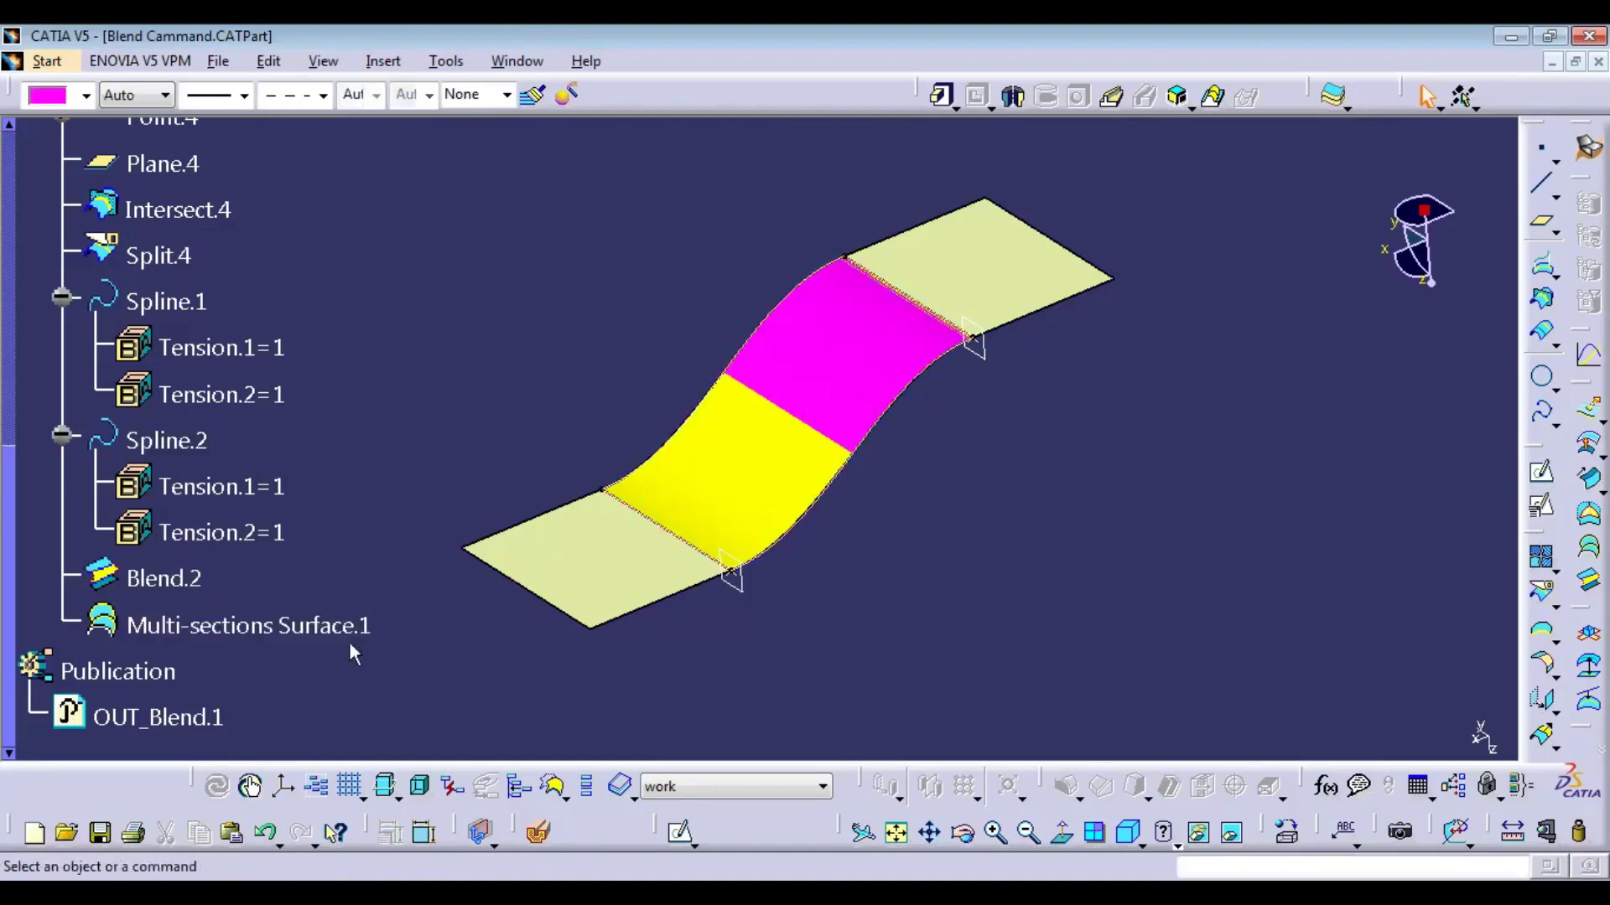
Step: Hide the yellow blend and join Split.3, Multi-sections Surface.1 and Split.4 into one surface
{"action": "double_click", "coordinate": [178, 579]}
{"action": "middle_click_drag", "start_coordinate": [349, 600], "coordinate": [348, 553]}
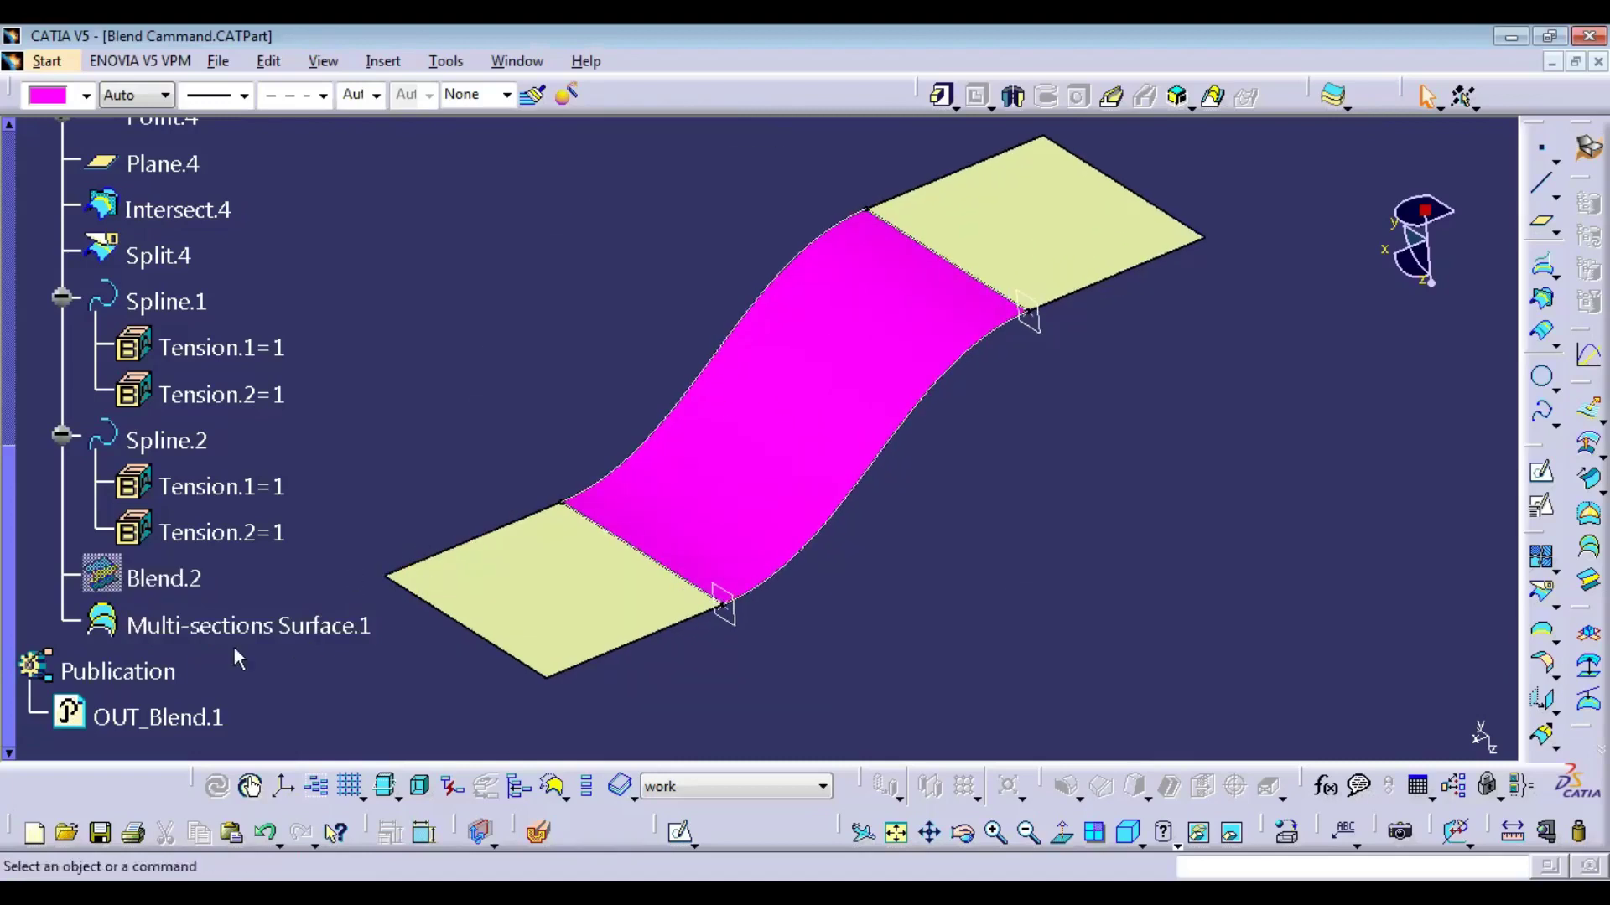
{"action": "left_click", "coordinate": [1541, 557]}
{"action": "left_click", "coordinate": [950, 221]}
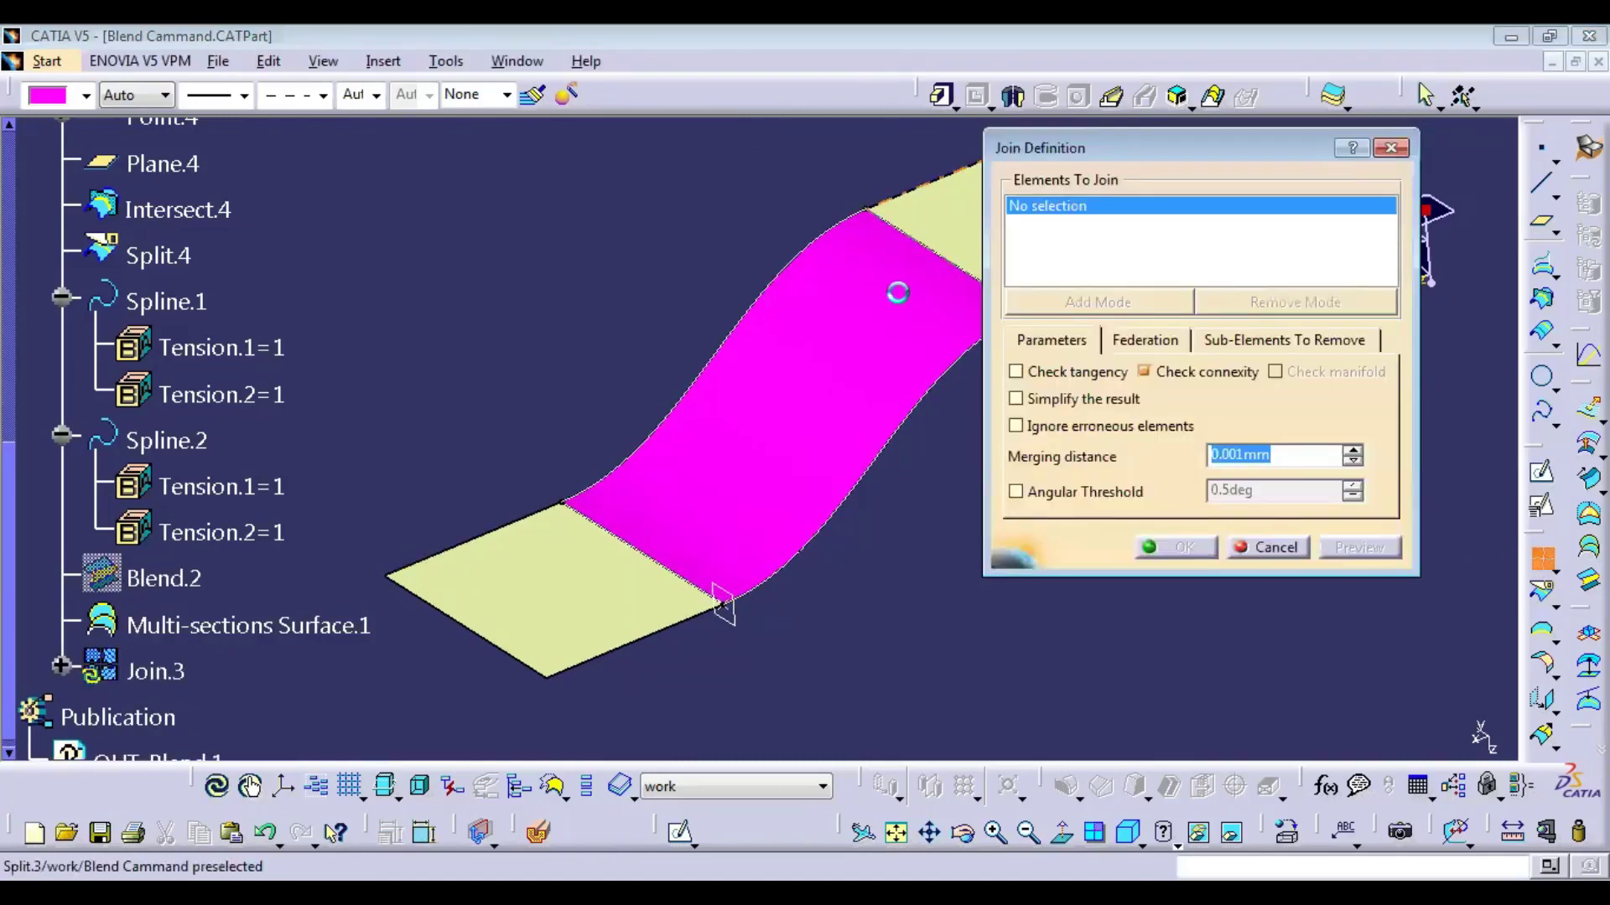
{"action": "left_click", "coordinate": [894, 287]}
{"action": "left_click", "coordinate": [568, 603]}
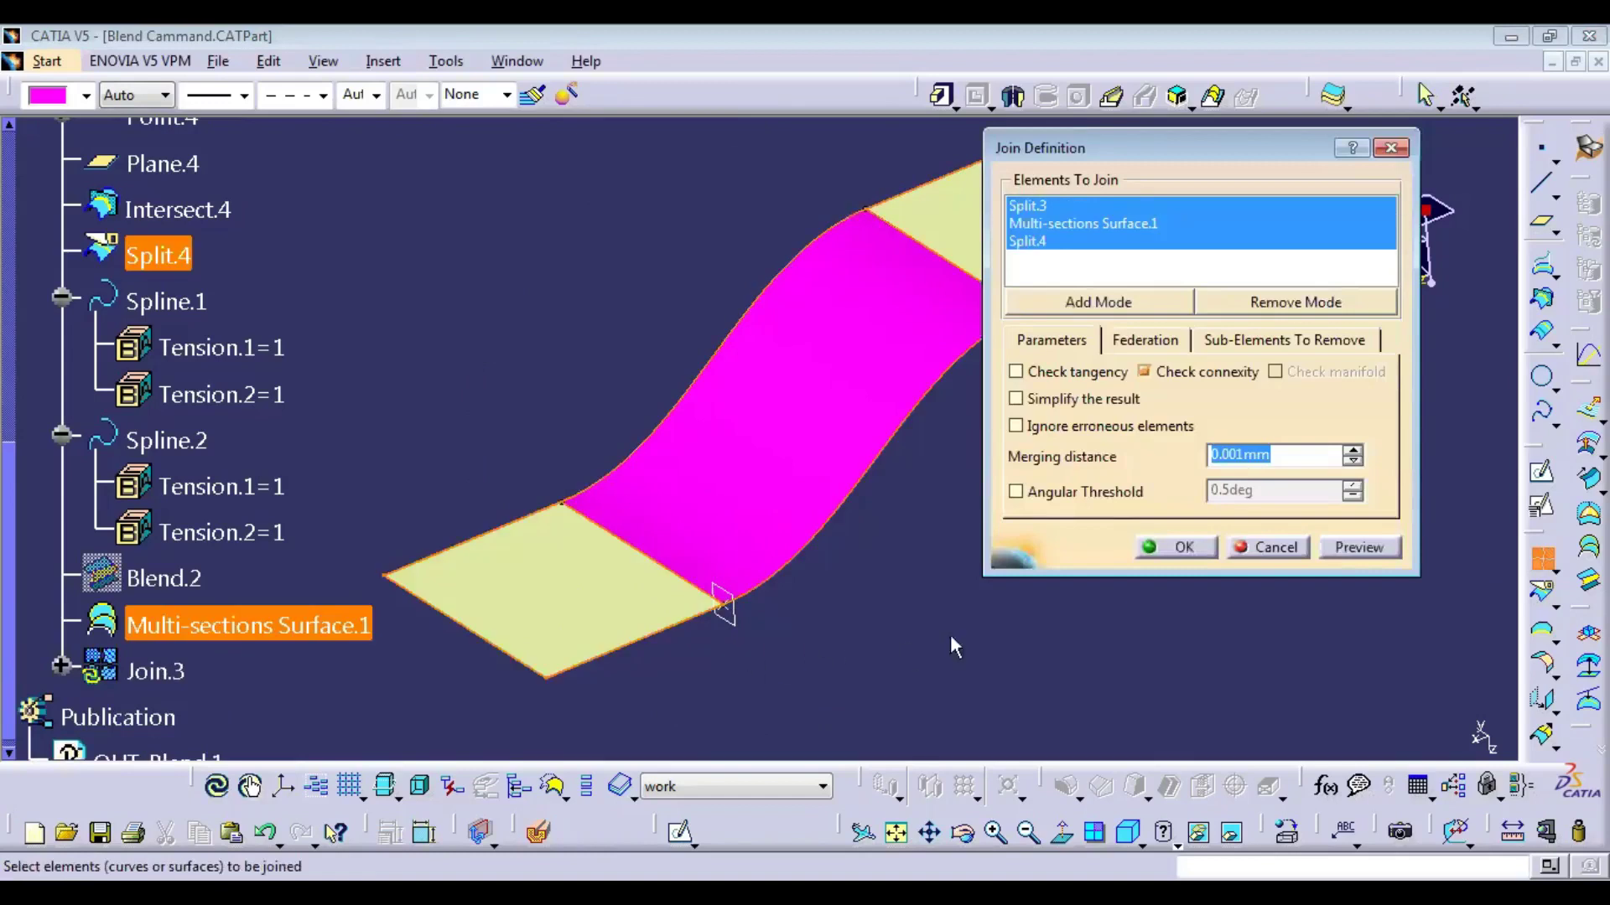
{"action": "left_click", "coordinate": [1153, 541]}
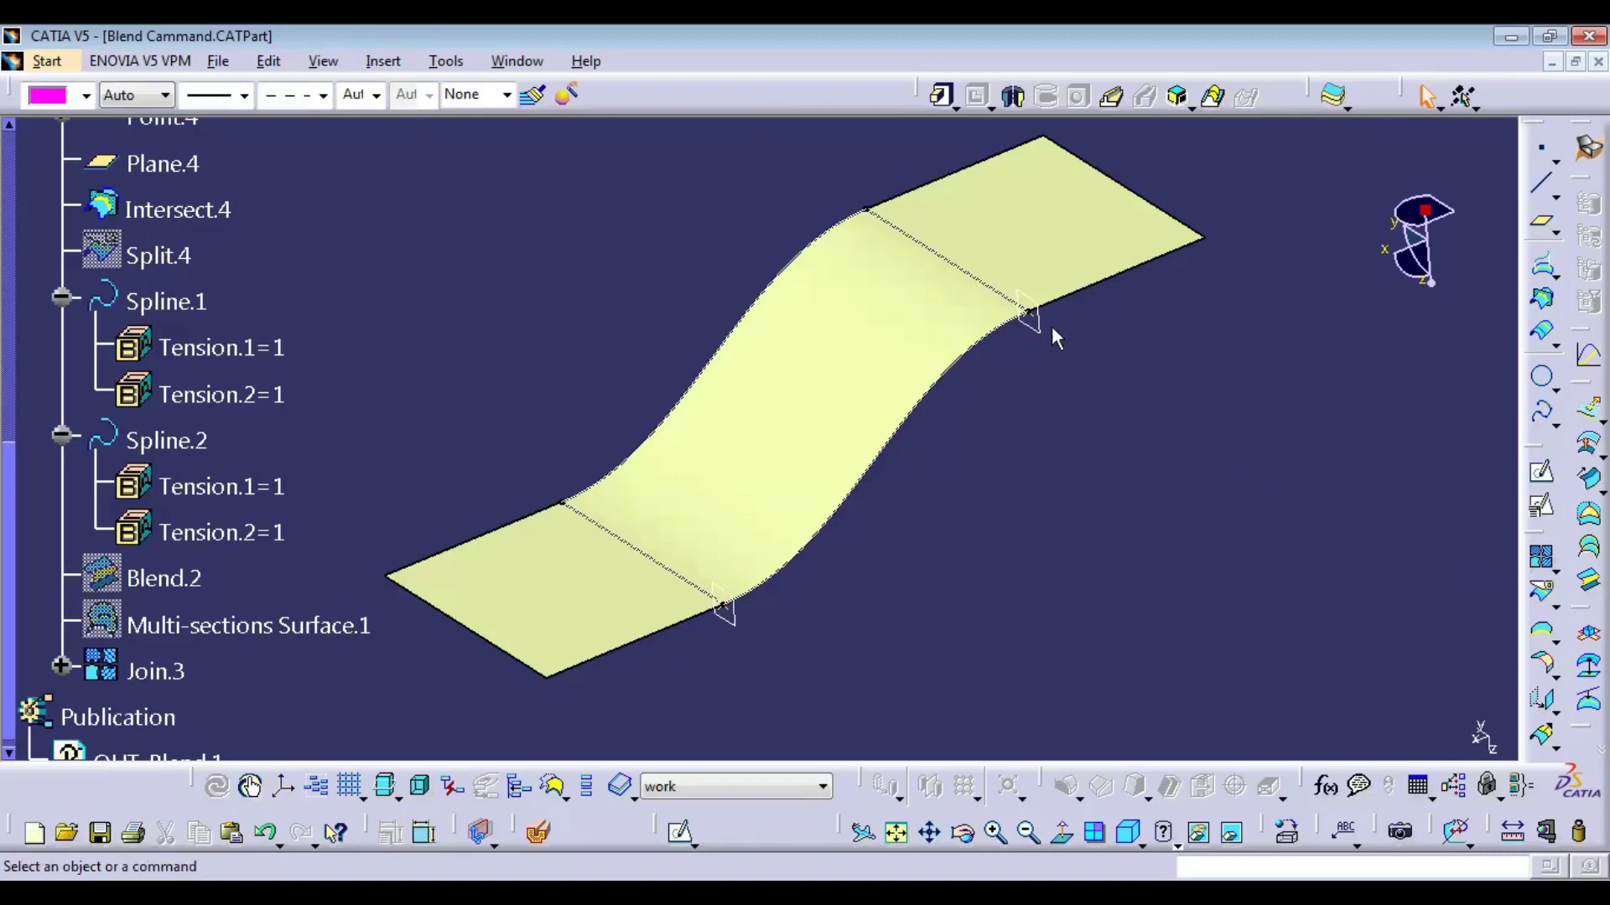
Step: Set the on-curve length of both split points, Point.3 and Point.4, to 50 mm
{"action": "double_click", "coordinate": [1028, 314]}
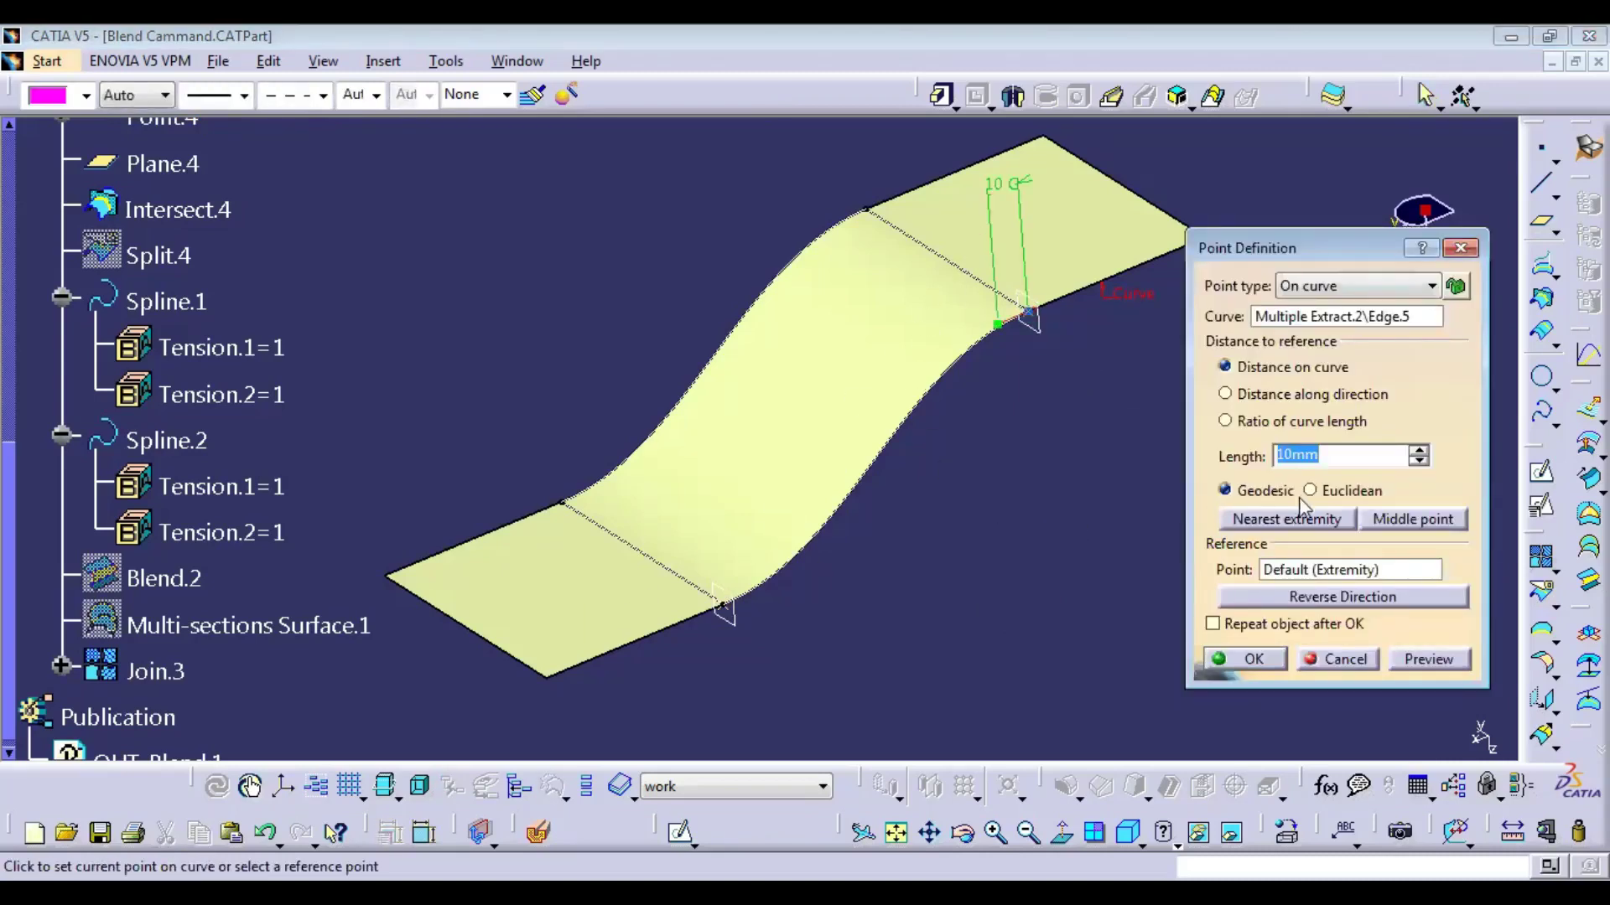
{"action": "type", "text": "30"}
{"action": "left_click", "coordinate": [1247, 659]}
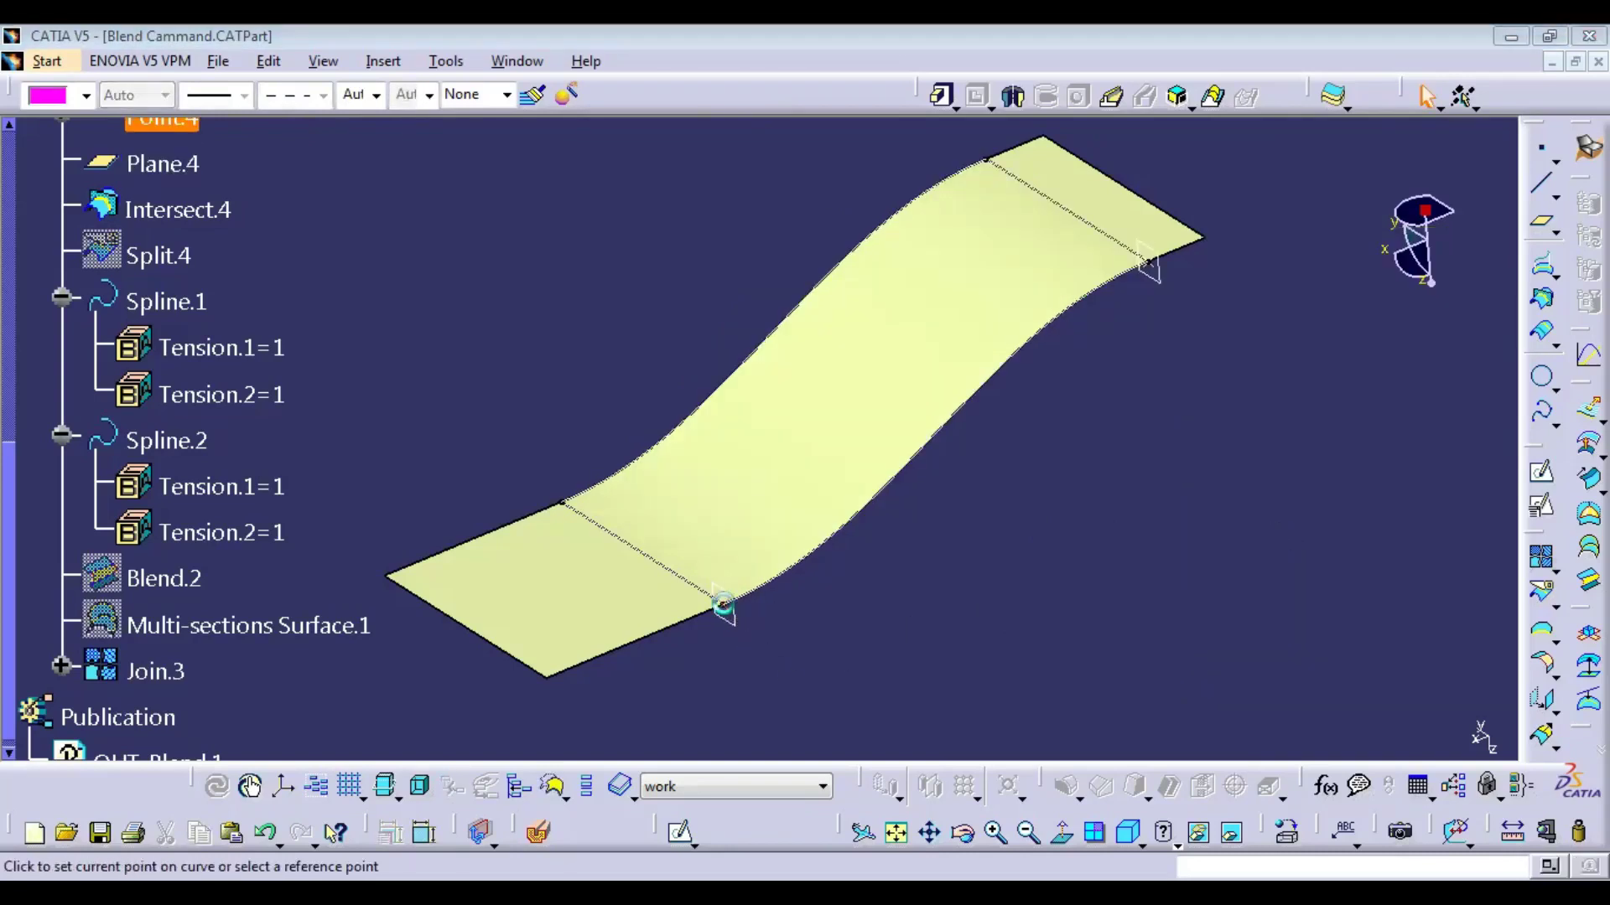
{"action": "double_click", "coordinate": [722, 603]}
{"action": "type", "text": "5"}
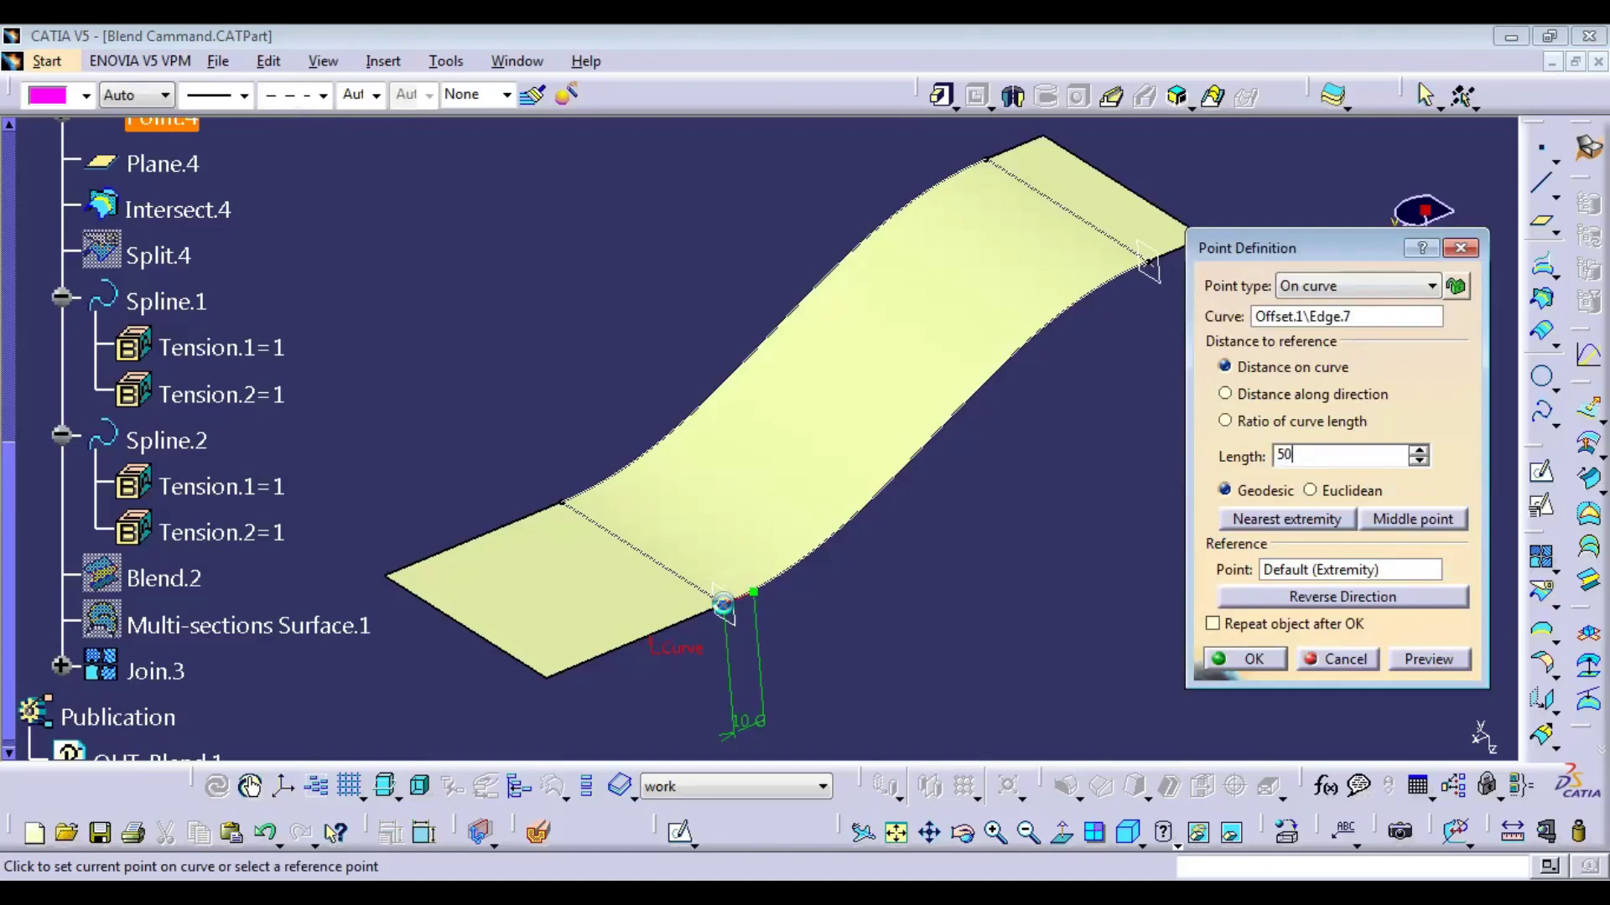
{"action": "type", "text": "0"}
{"action": "left_click", "coordinate": [1247, 659]}
{"action": "middle_click_drag", "start_coordinate": [967, 620], "coordinate": [896, 580]}
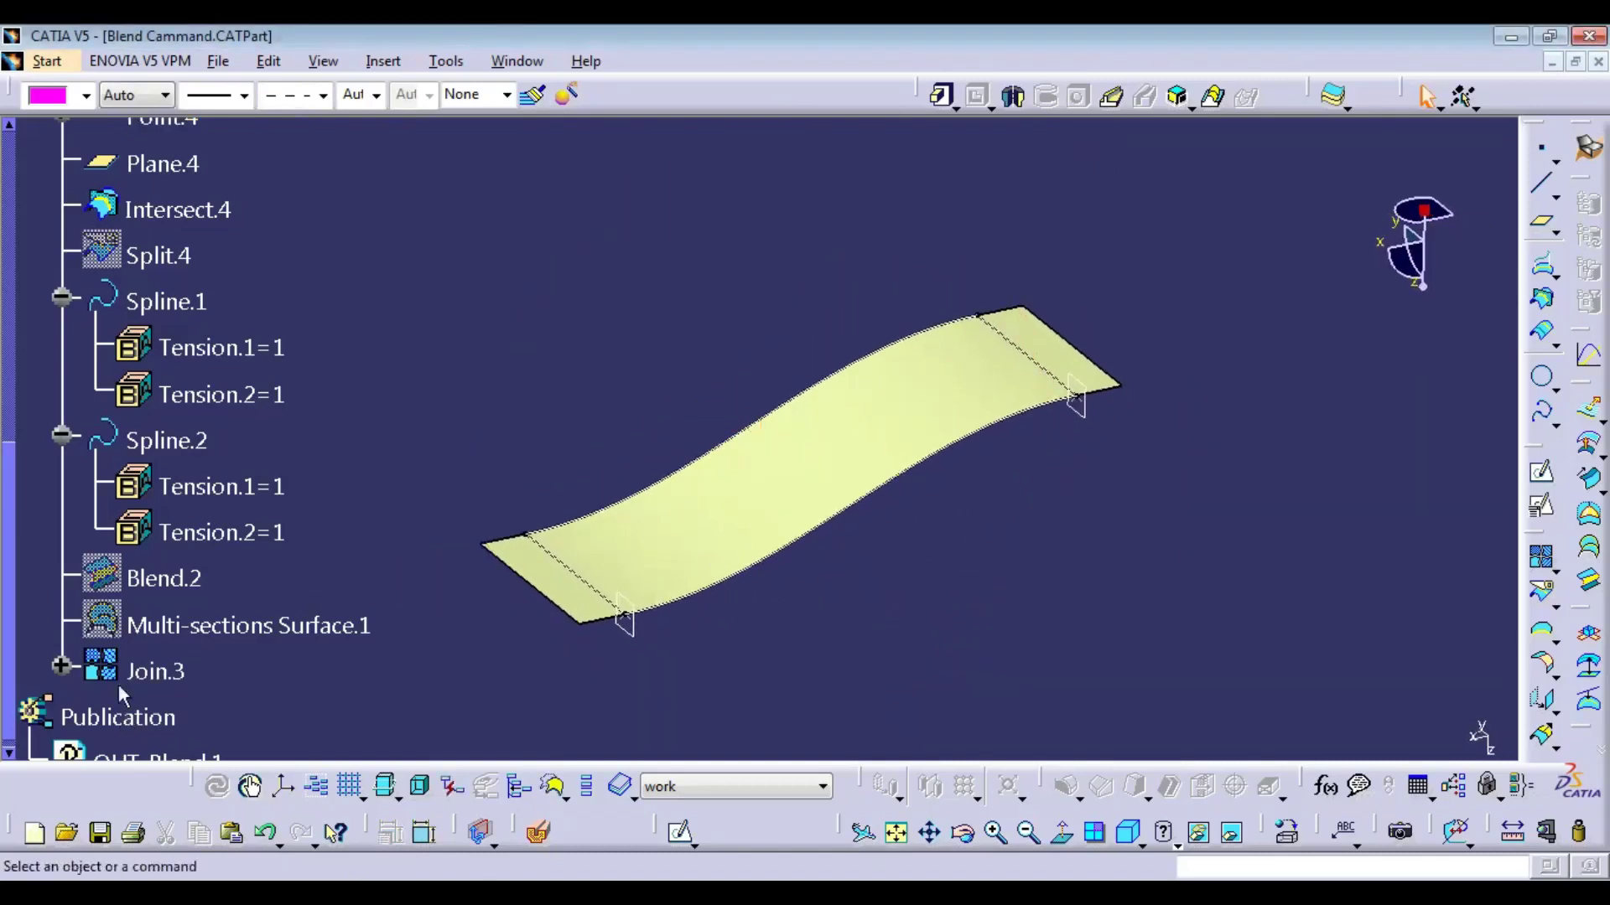
Step: Hide the joined surface and all the remaining points, planes, intersections and splines of the work set
{"action": "left_click_drag", "start_coordinate": [14, 615], "coordinate": [15, 606]}
{"action": "left_click", "coordinate": [158, 694]}
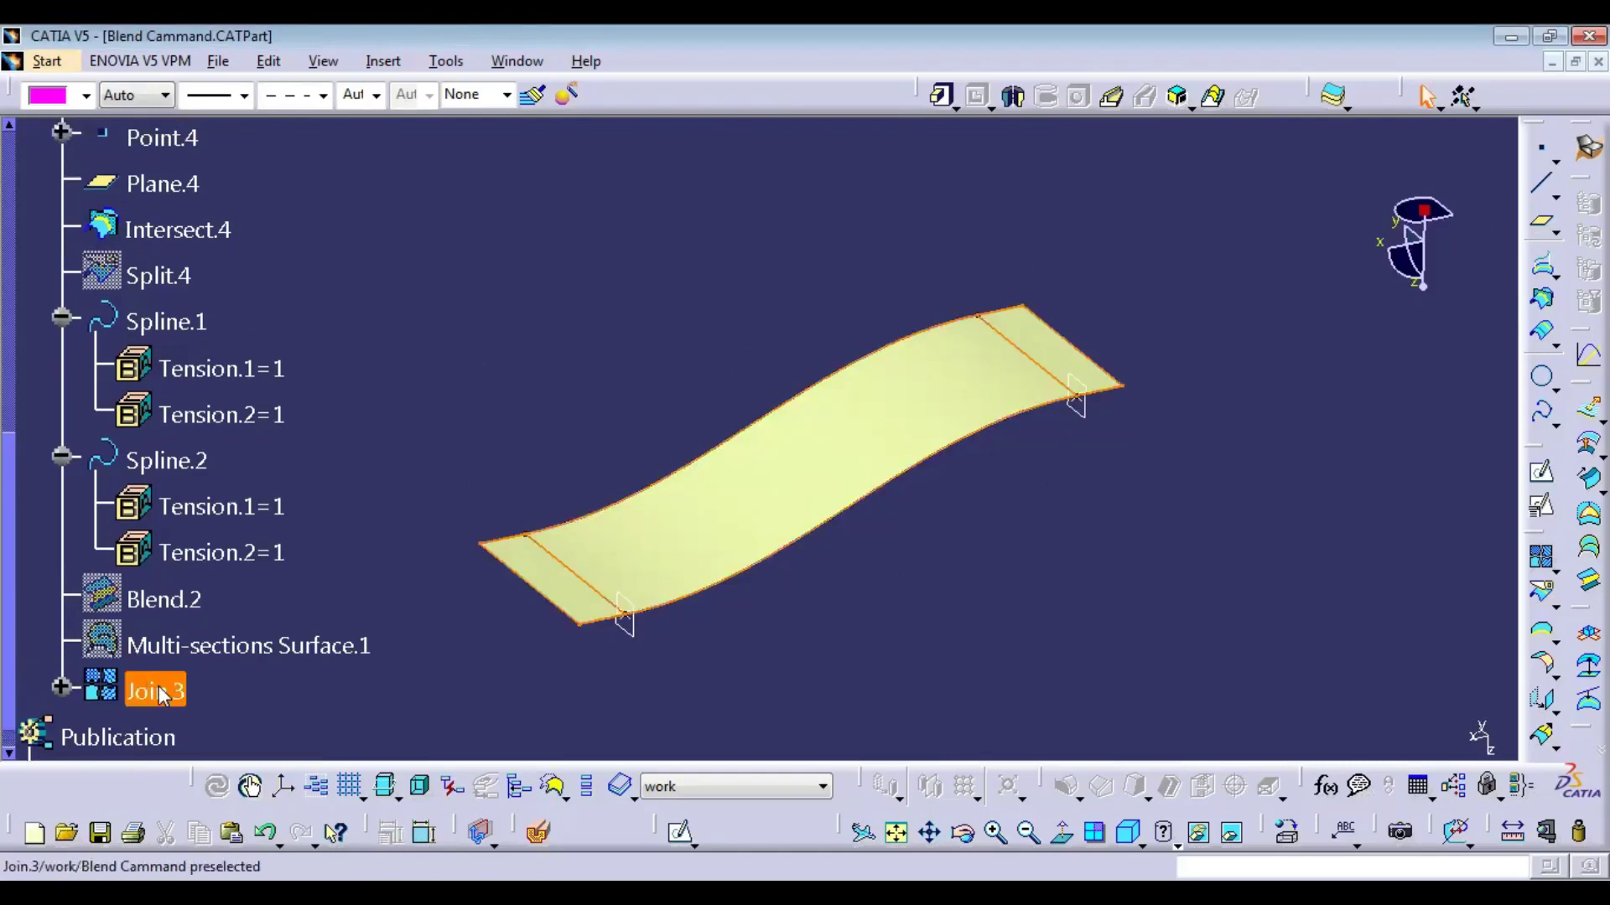
{"action": "key", "text": "space"}
{"action": "left_click_drag", "start_coordinate": [492, 238], "coordinate": [1182, 712]}
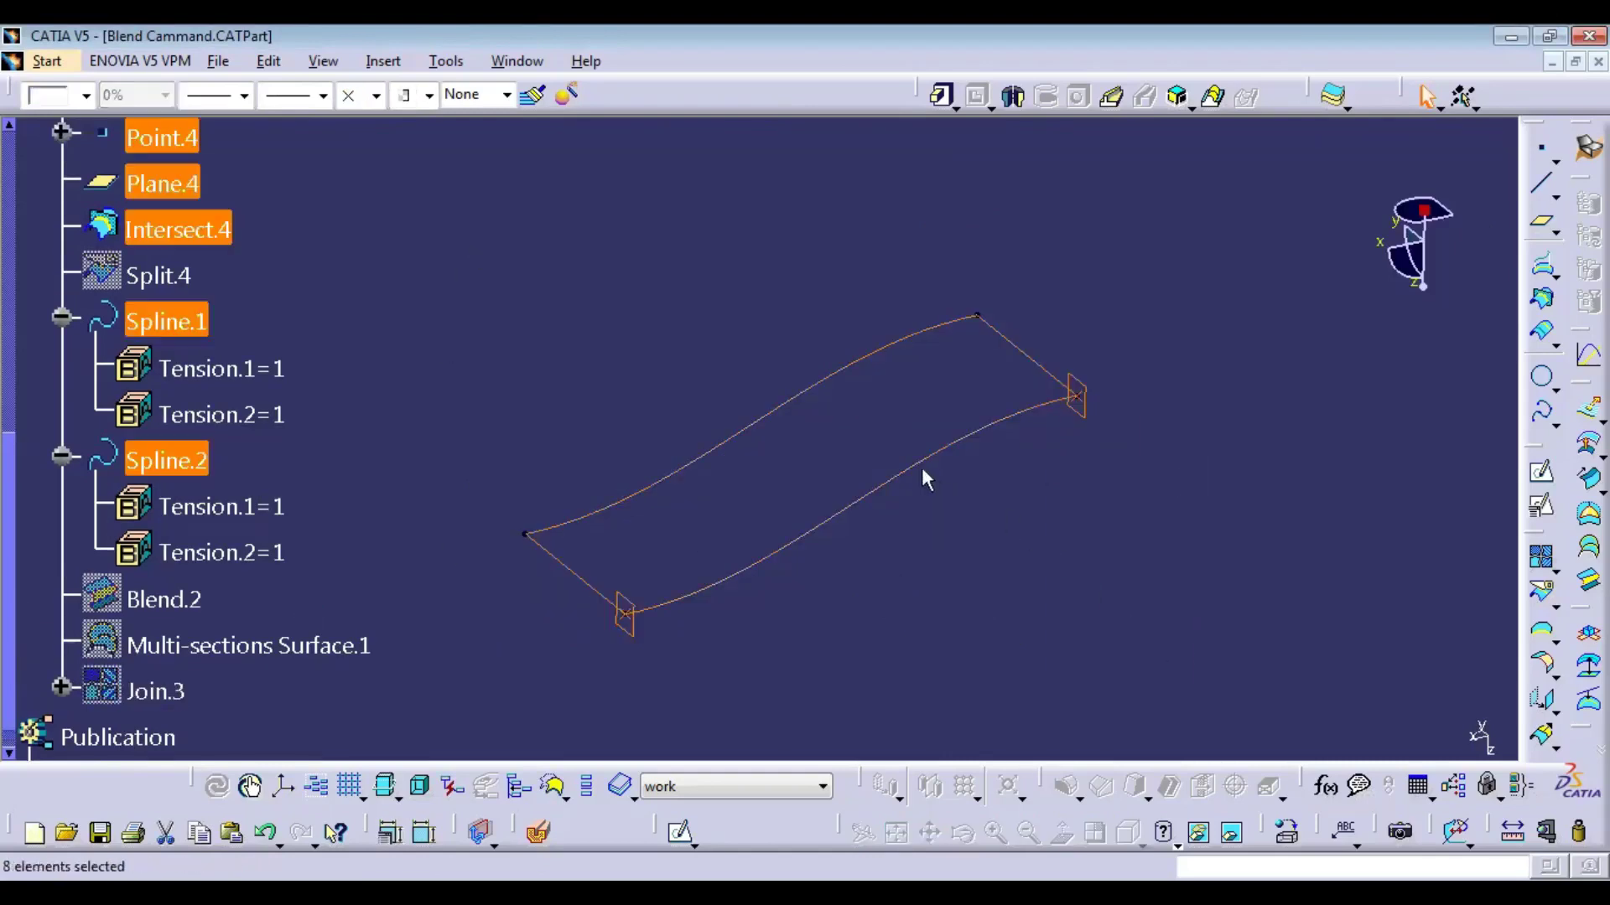
{"action": "key", "text": "ctrl+h"}
Step: Show Point.1 and Point.2 from the Input set of Design_Work_Blend_OLD
{"action": "scroll", "coordinate": [4, 634], "scroll_direction": "up", "scroll_amount": 5}
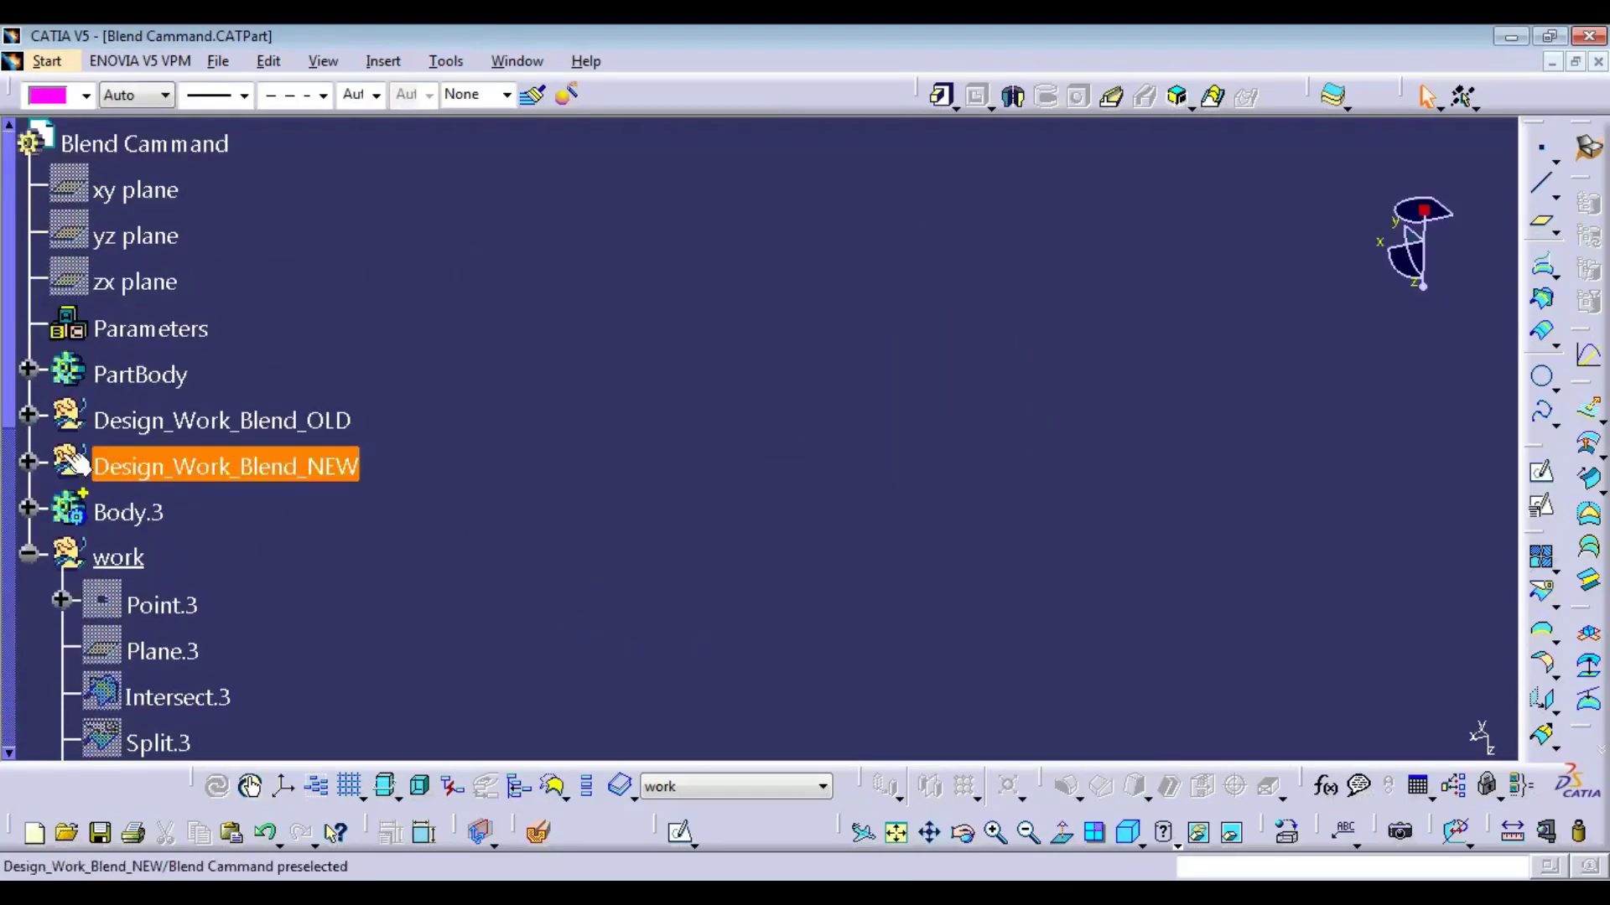
{"action": "left_click", "coordinate": [33, 417]}
{"action": "left_click", "coordinate": [238, 468]}
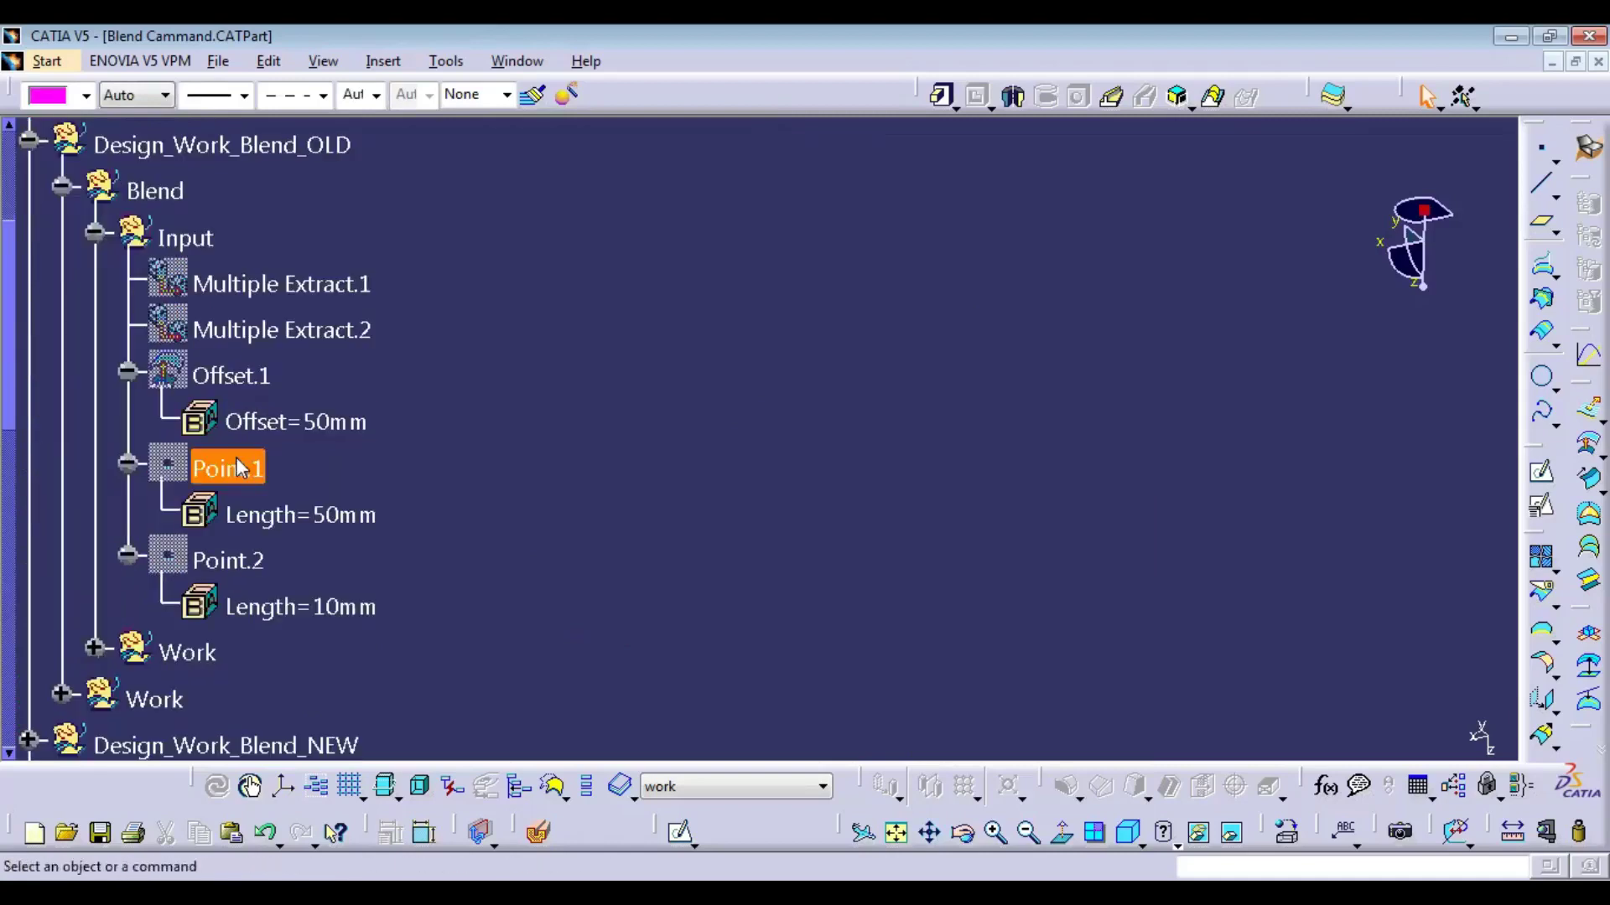
{"action": "key", "text": "ctrl+h"}
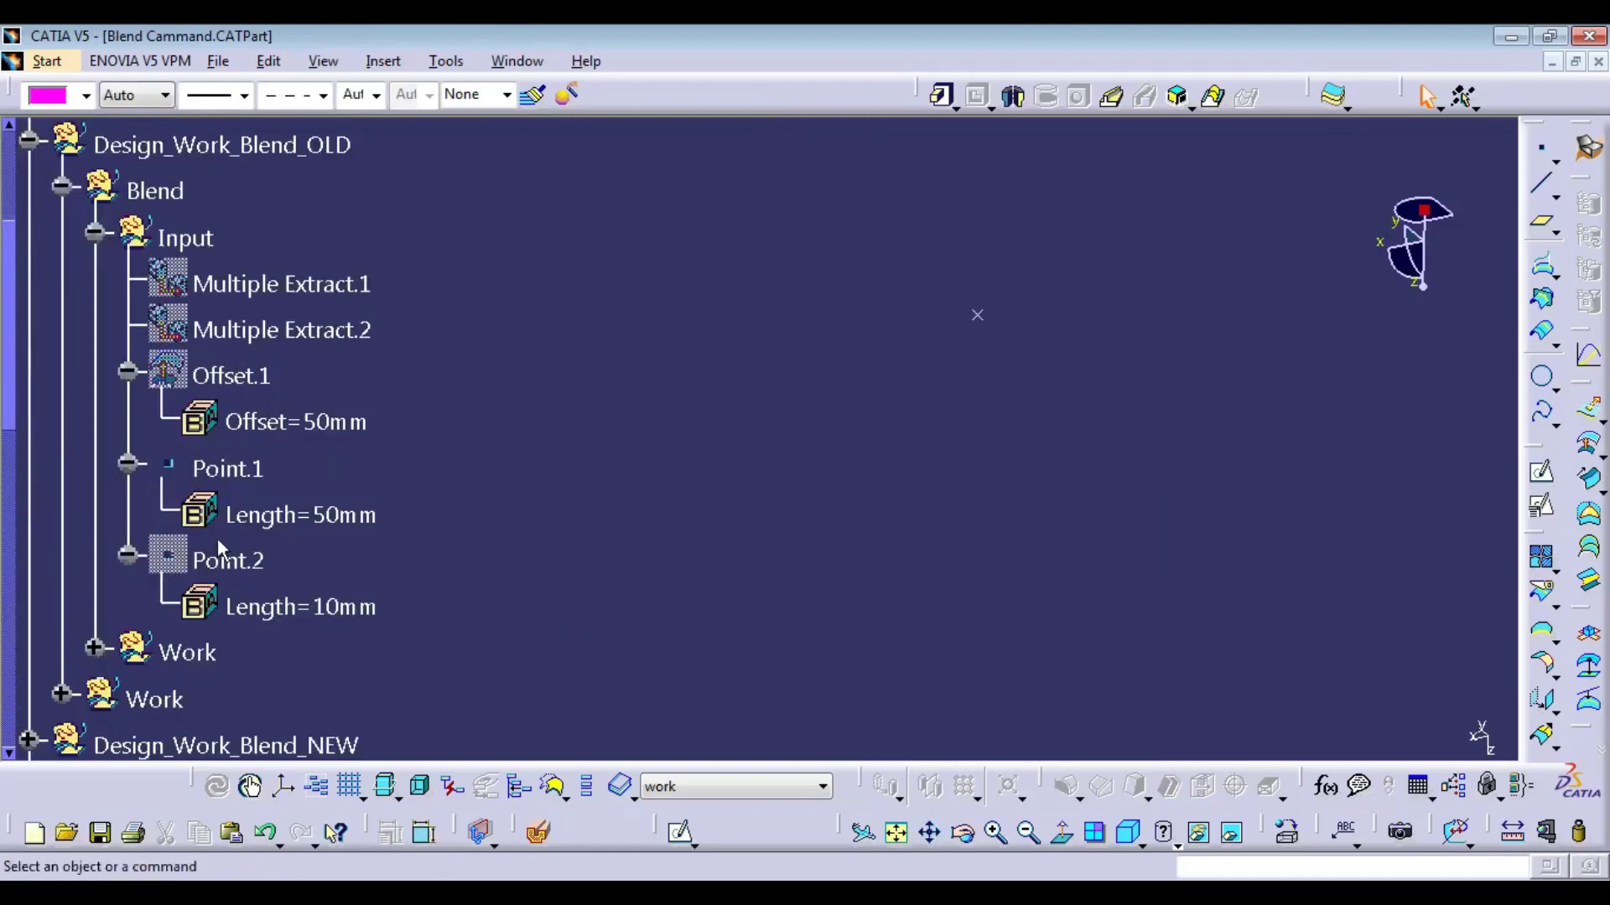
{"action": "left_click", "coordinate": [29, 138]}
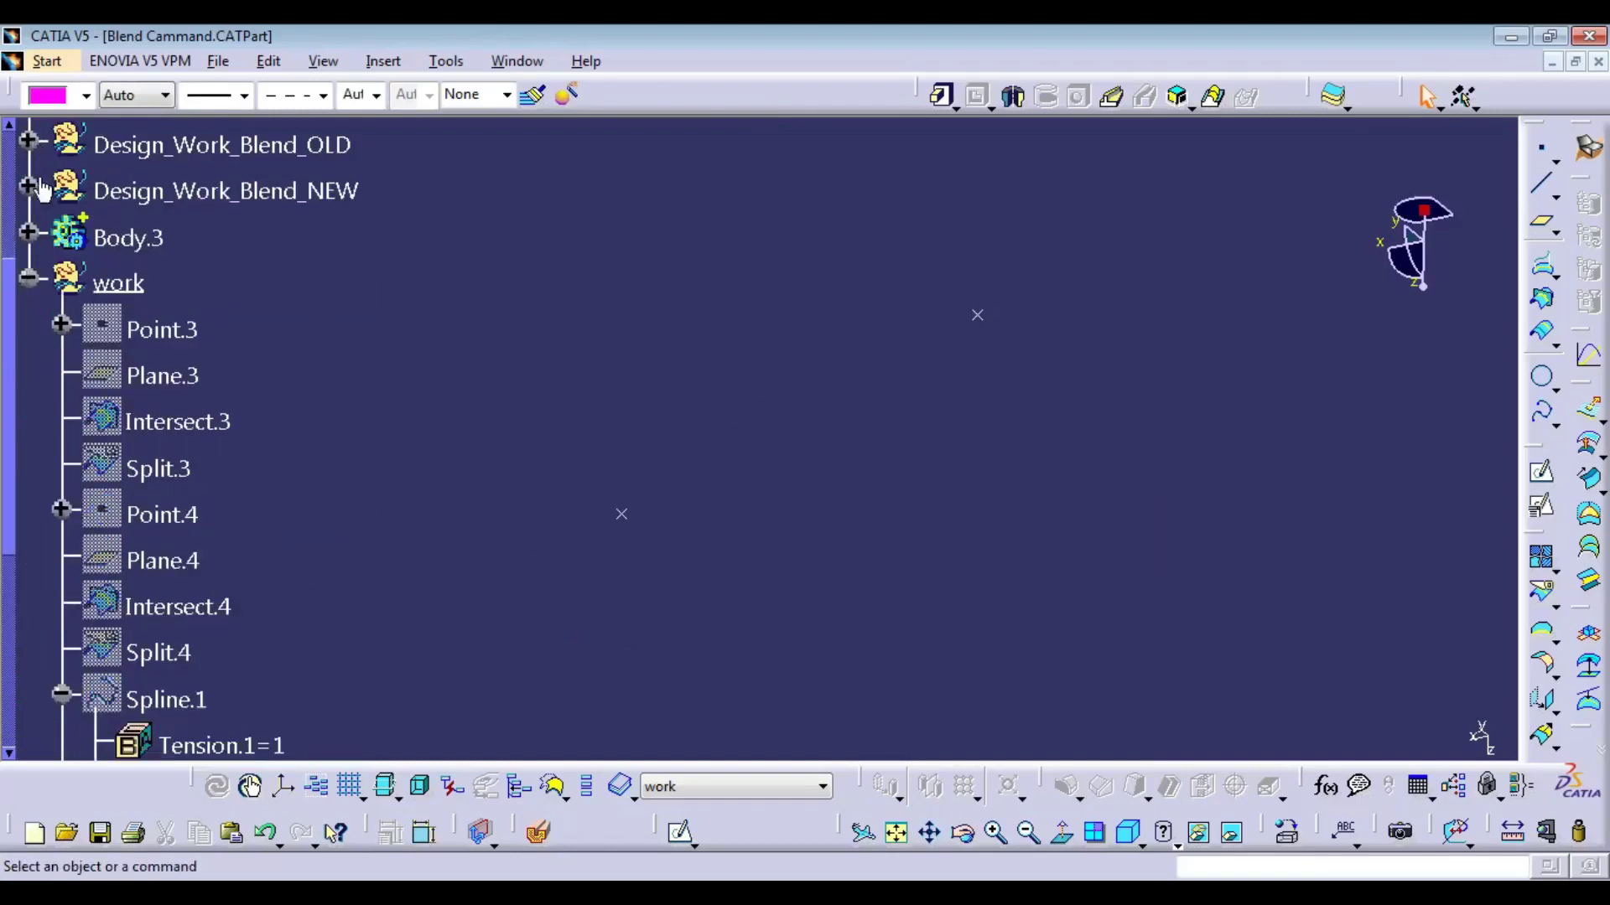
Step: Collapse the work set and show the thick-surface solid of Body.3
{"action": "left_click", "coordinate": [24, 275]}
{"action": "left_click", "coordinate": [30, 232]}
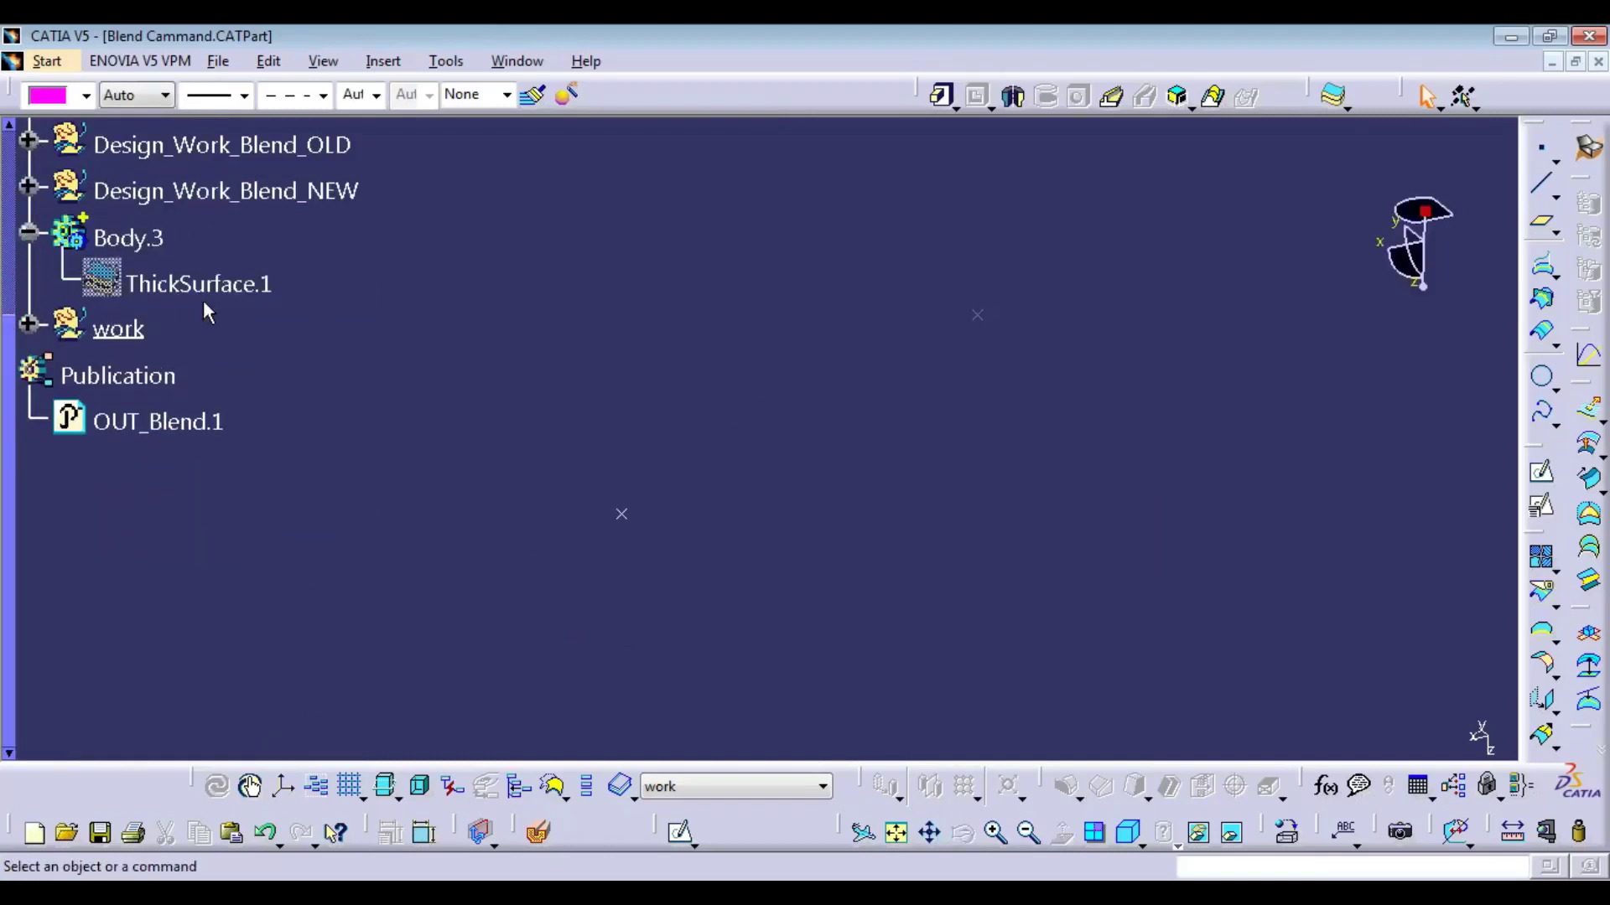
{"action": "right_click", "coordinate": [214, 290]}
{"action": "key", "text": "ctrl+h"}
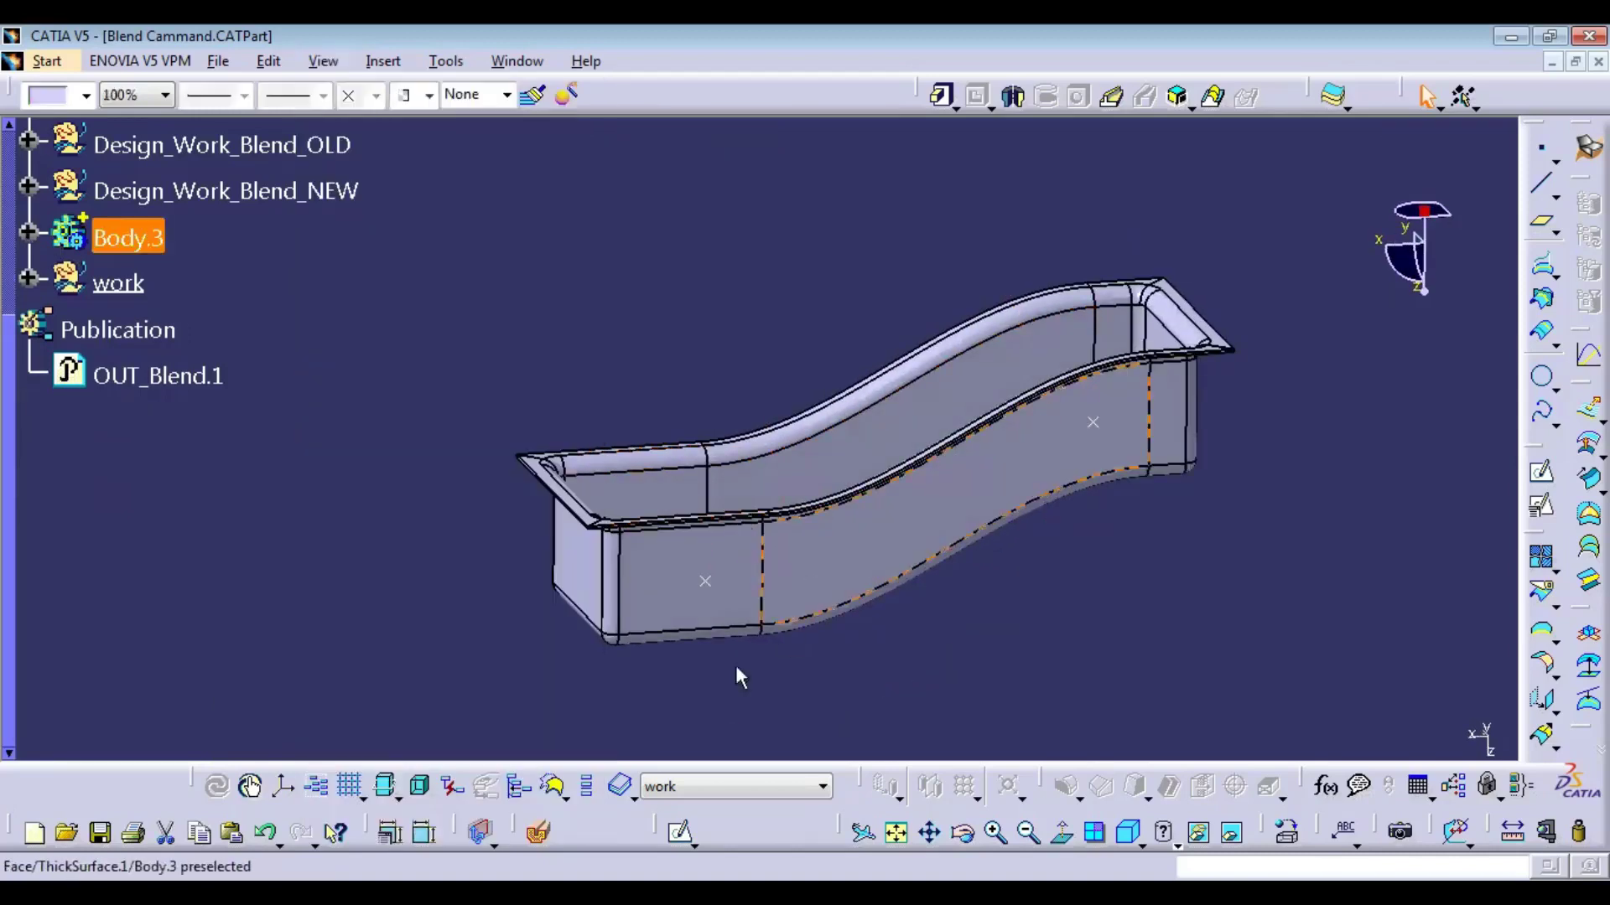
{"action": "left_click", "coordinate": [1060, 832]}
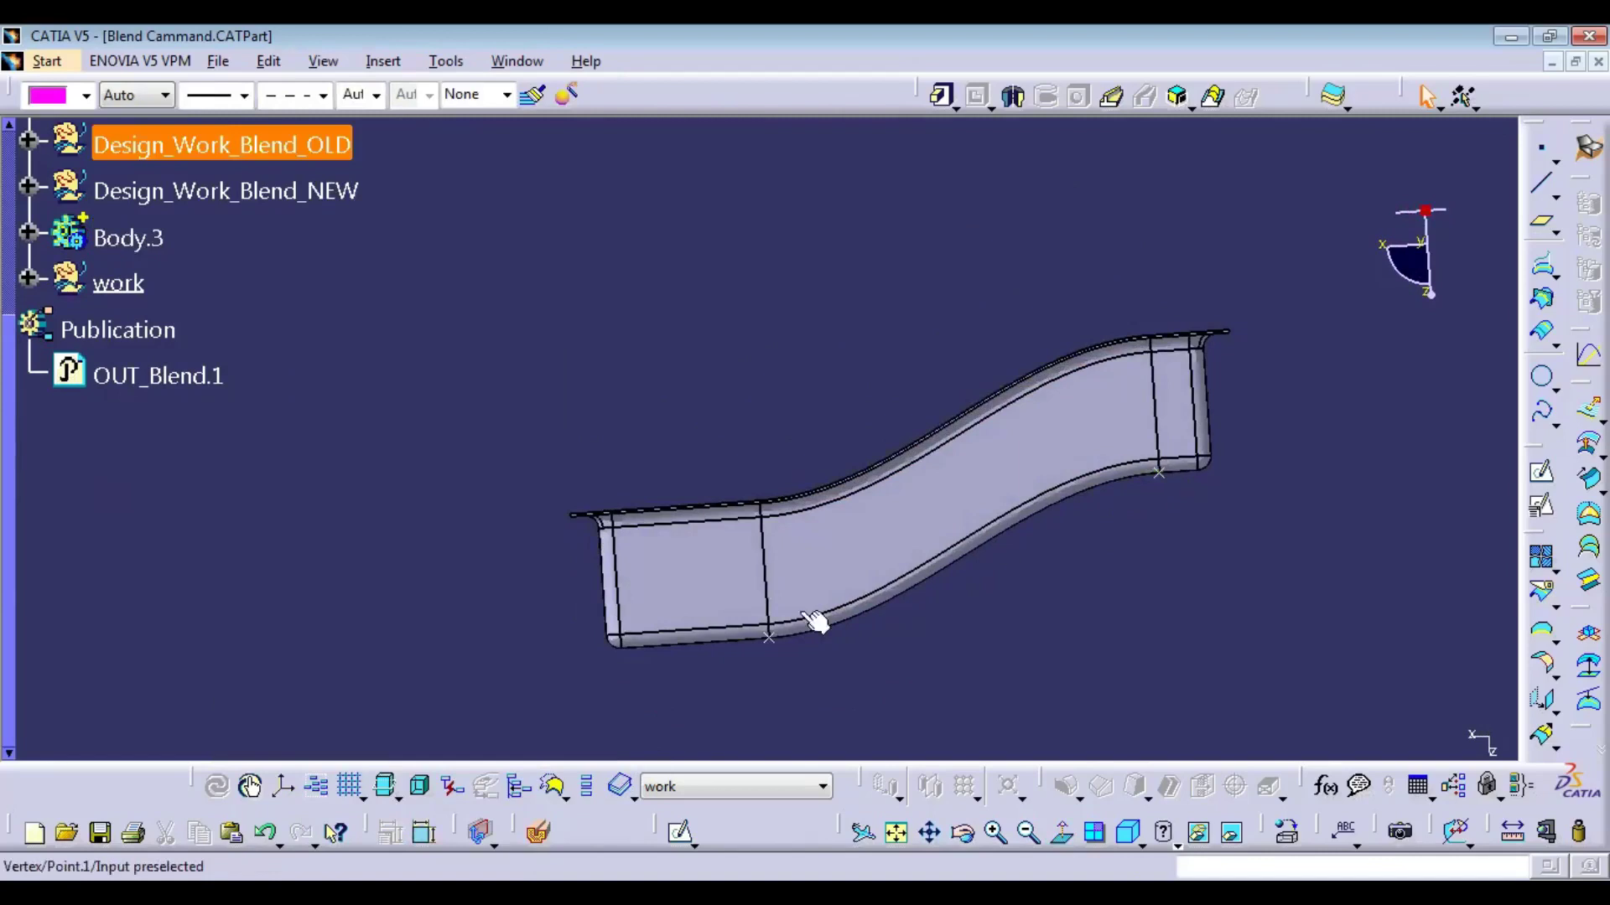
Step: Set the on-curve length of Point.2, at the lower end of the blended stretch, to 50 mm and dismiss the sweep warning
{"action": "double_click", "coordinate": [768, 637]}
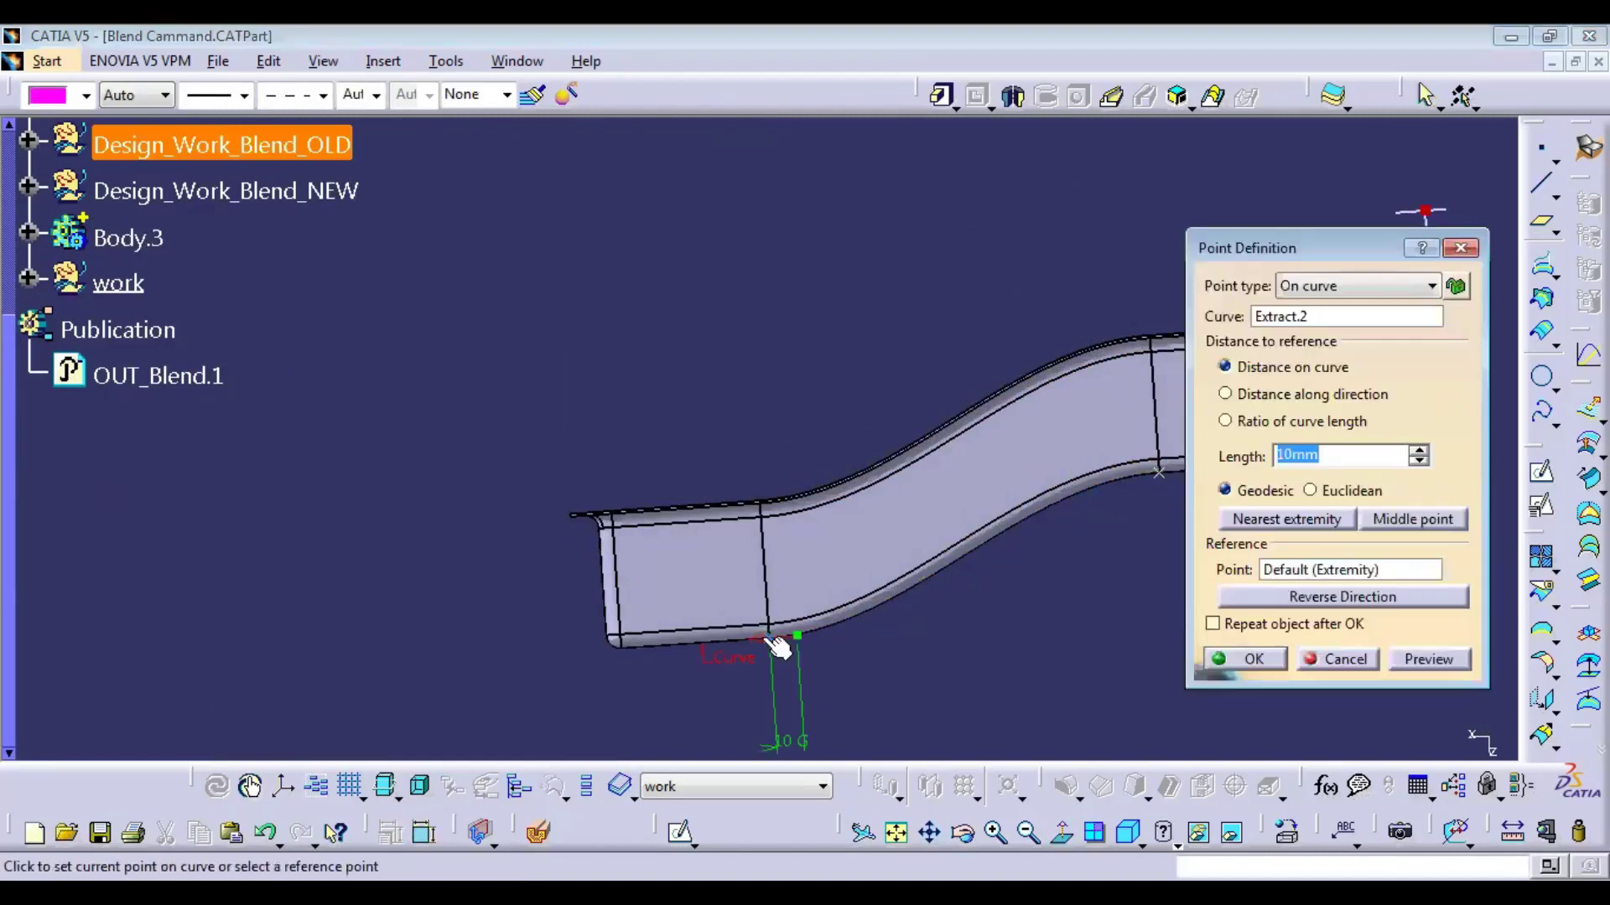
{"action": "type", "text": "50"}
{"action": "left_click", "coordinate": [1249, 659]}
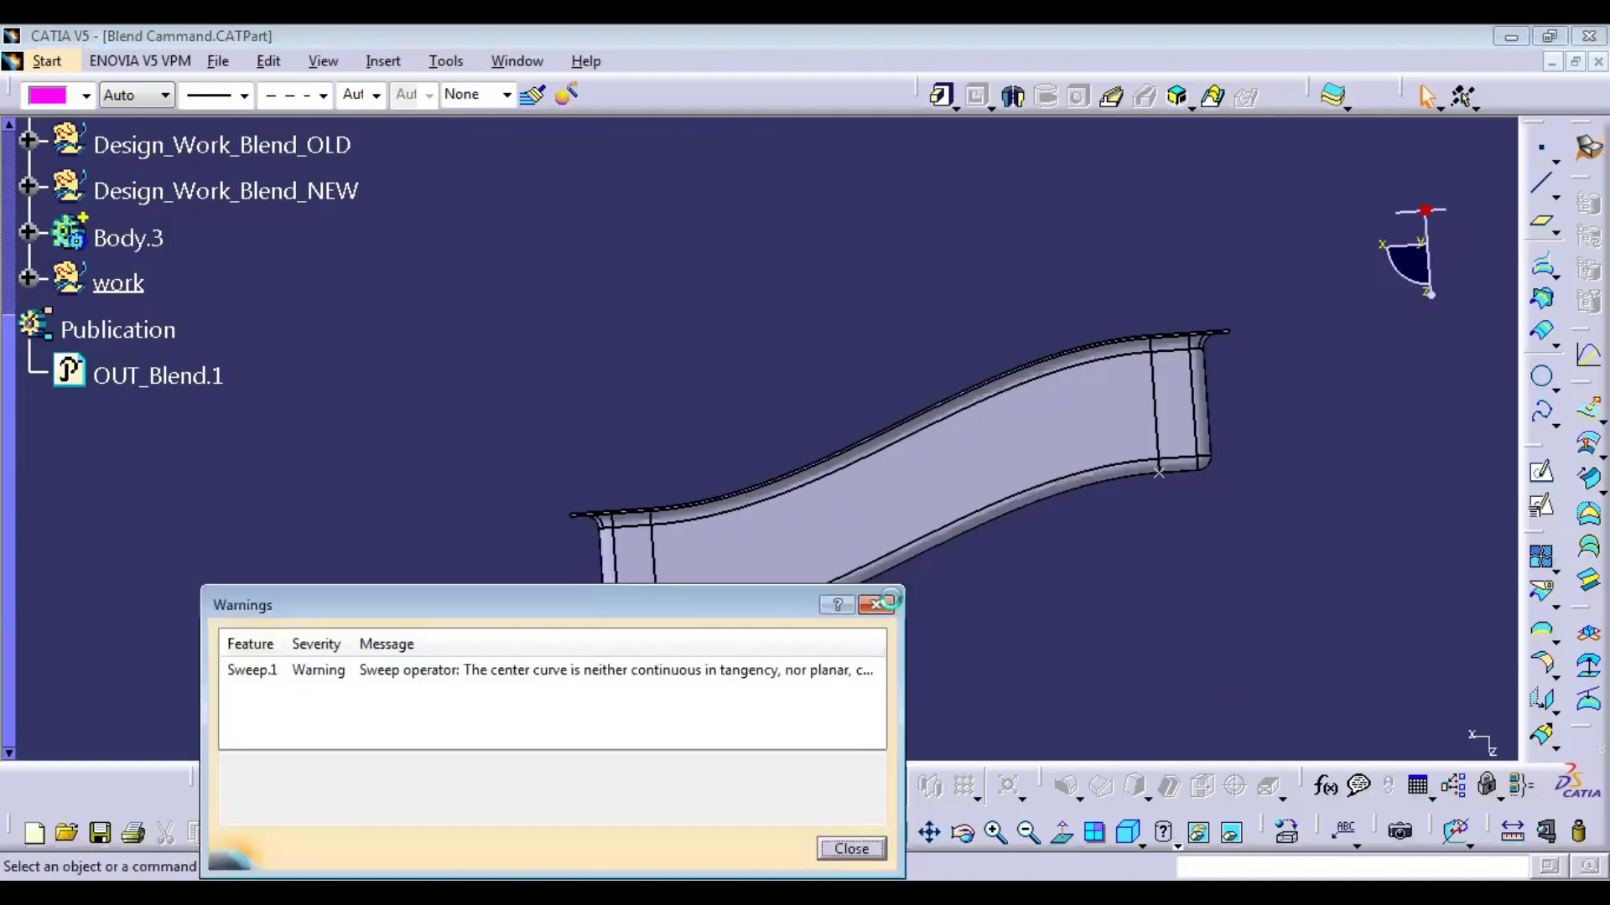
{"action": "left_click", "coordinate": [852, 848]}
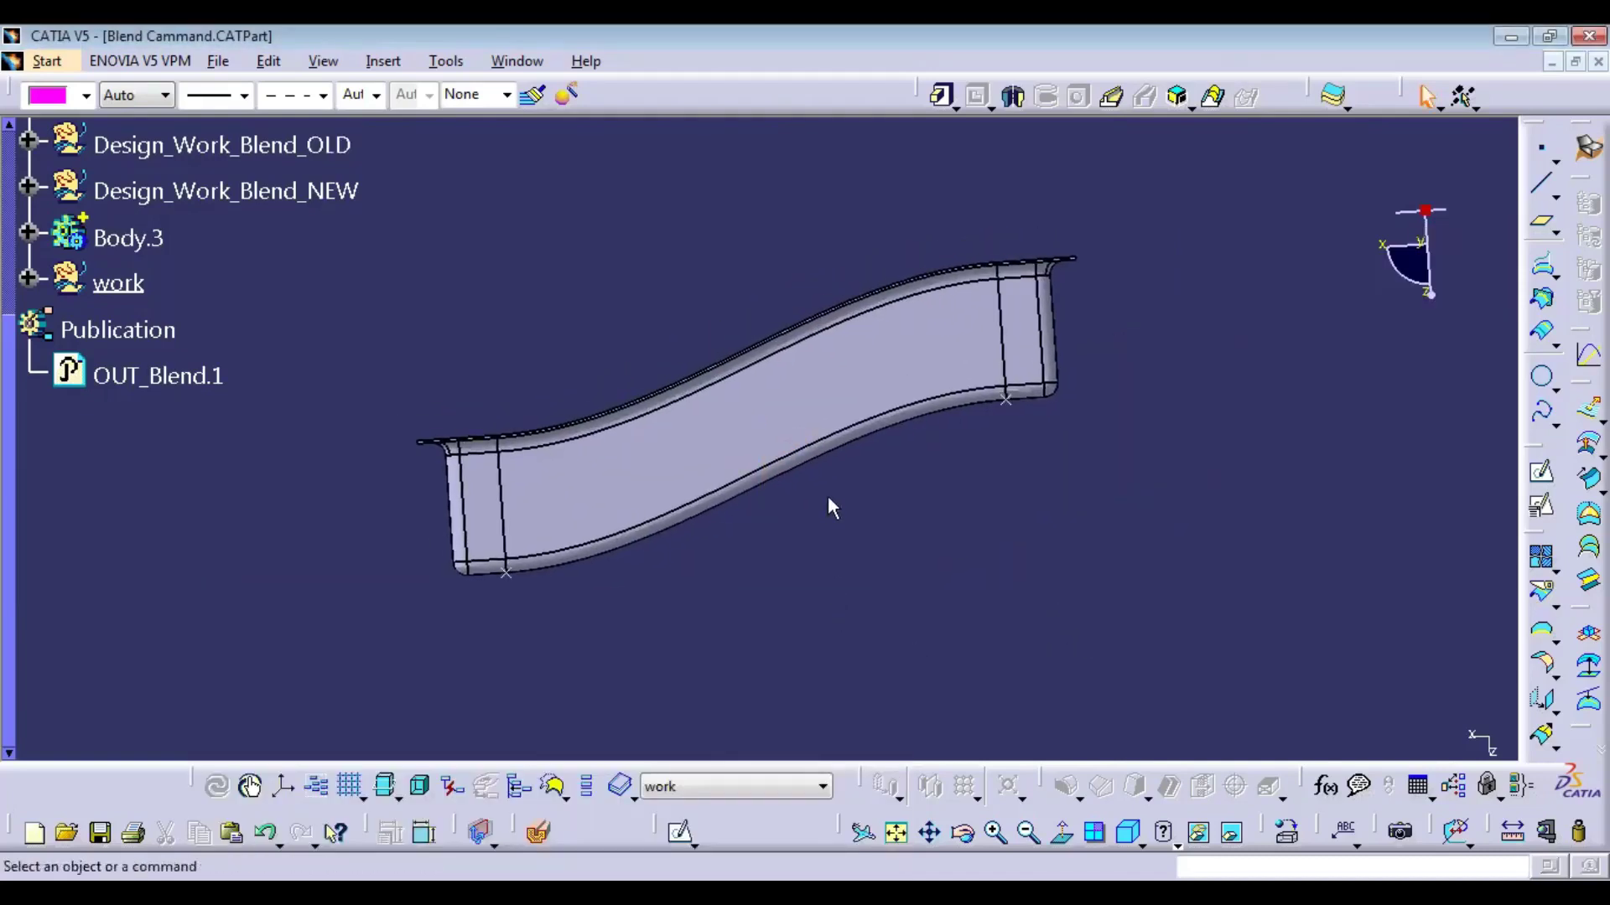
Step: Examine the outer flange fillet and side face of the thick-surface solid along the blended stretch between the two points
{"action": "left_click", "coordinate": [836, 448]}
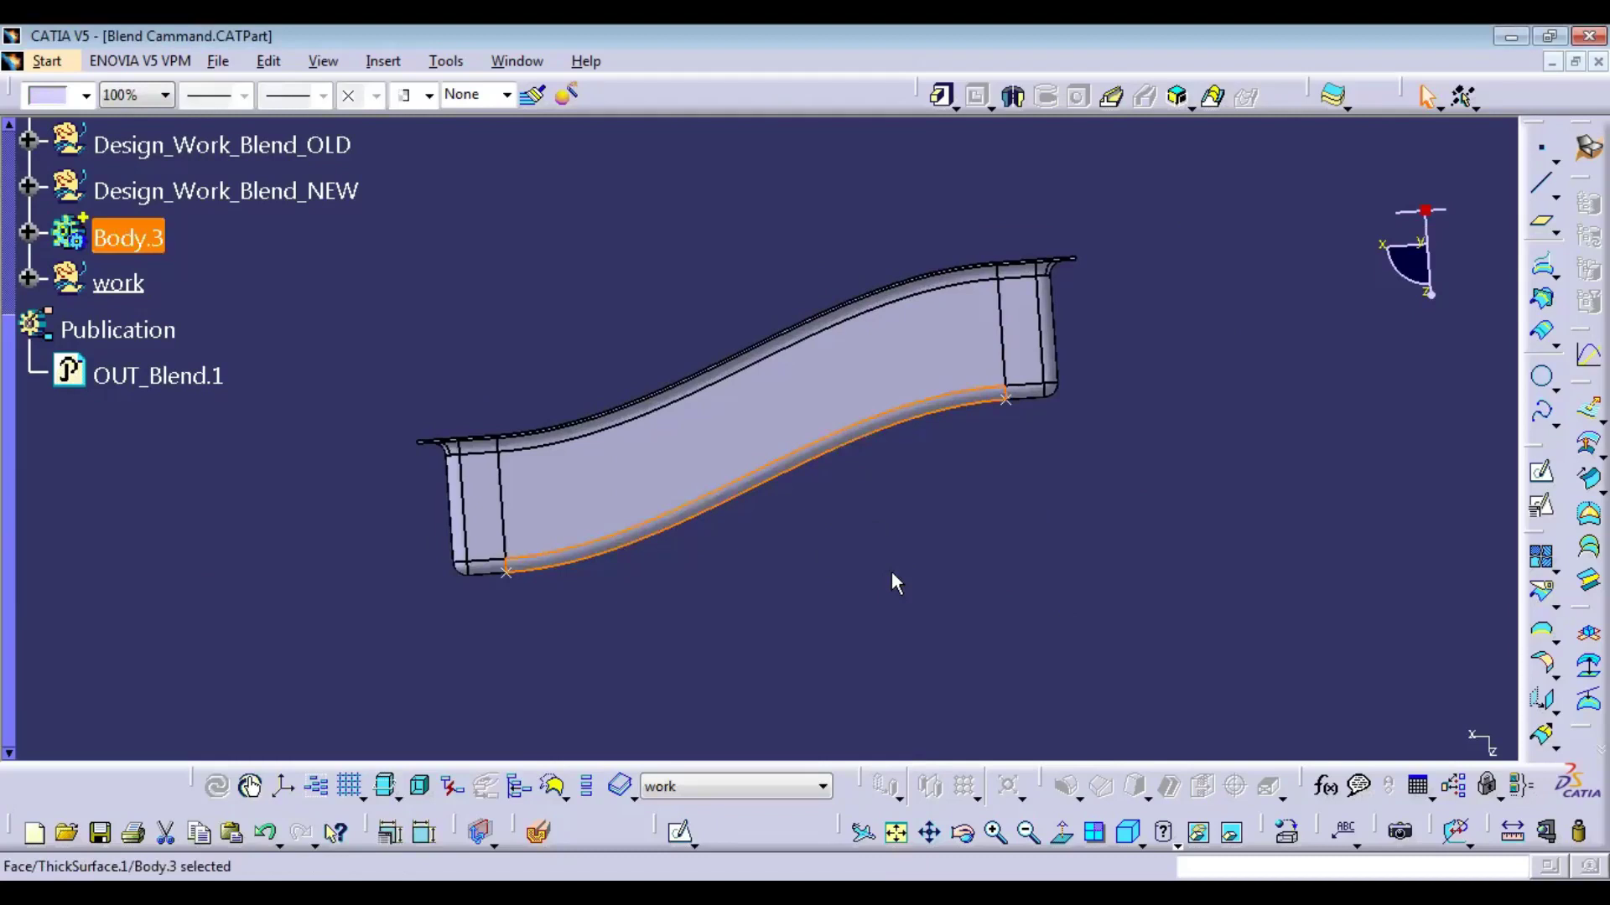
{"action": "middle_click", "coordinate": [778, 577]}
{"action": "middle_click_drag", "start_coordinate": [983, 648], "coordinate": [1080, 591]}
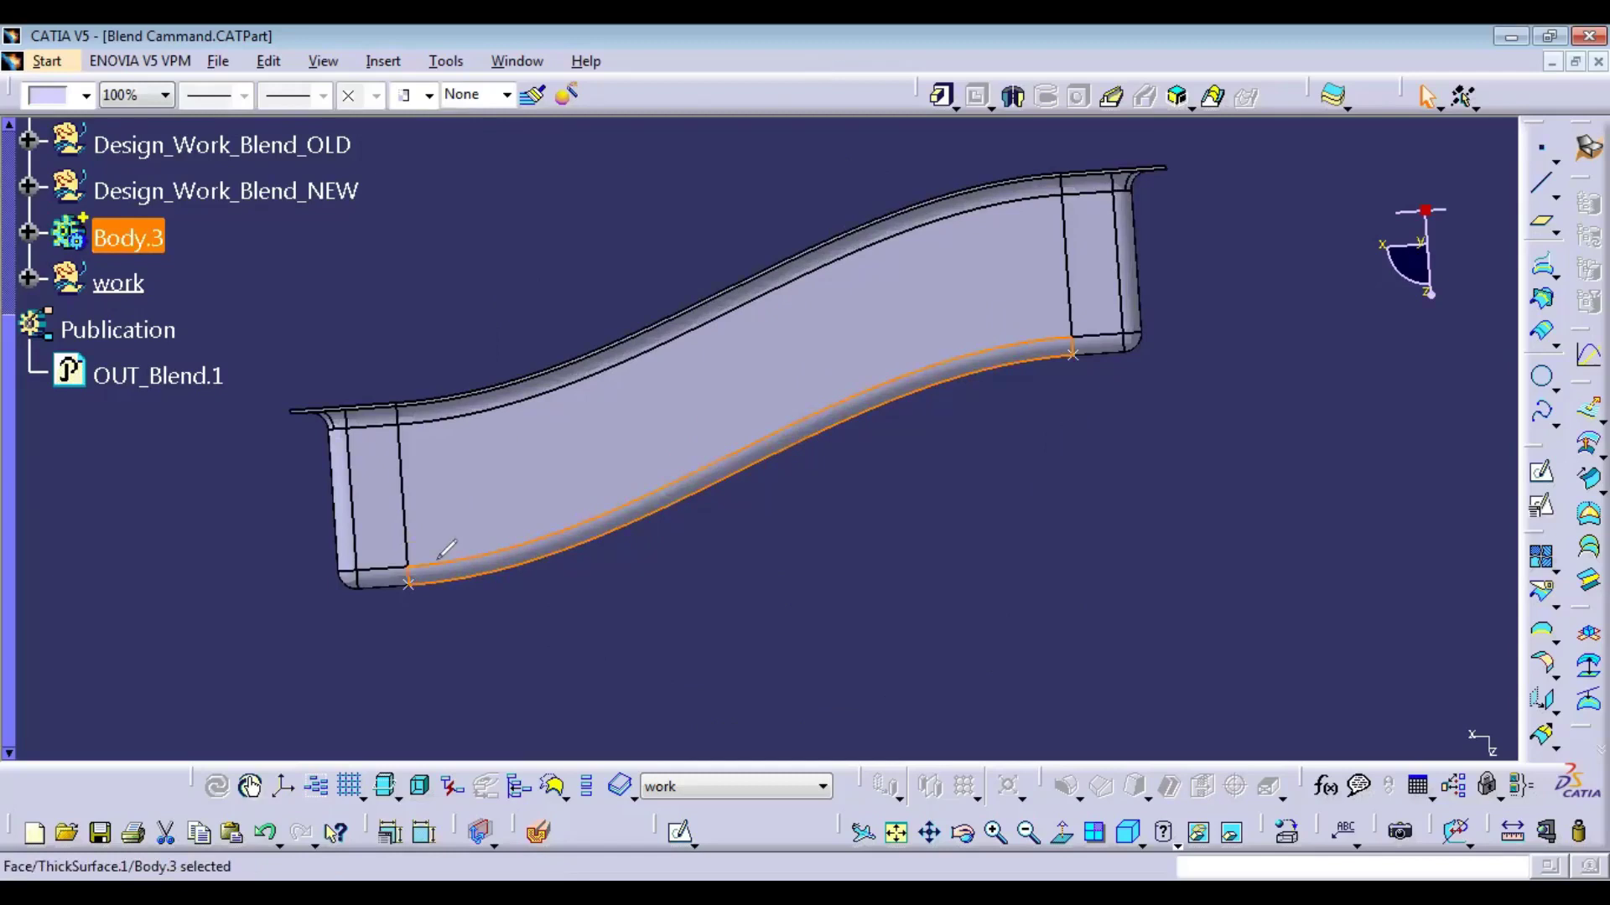
{"action": "mouse_move", "coordinate": [374, 609]}
{"action": "left_mouse_down"}
{"action": "mouse_move", "coordinate": [581, 567]}
{"action": "mouse_move", "coordinate": [1073, 382]}
{"action": "mouse_move", "coordinate": [1139, 392]}
{"action": "left_mouse_up"}
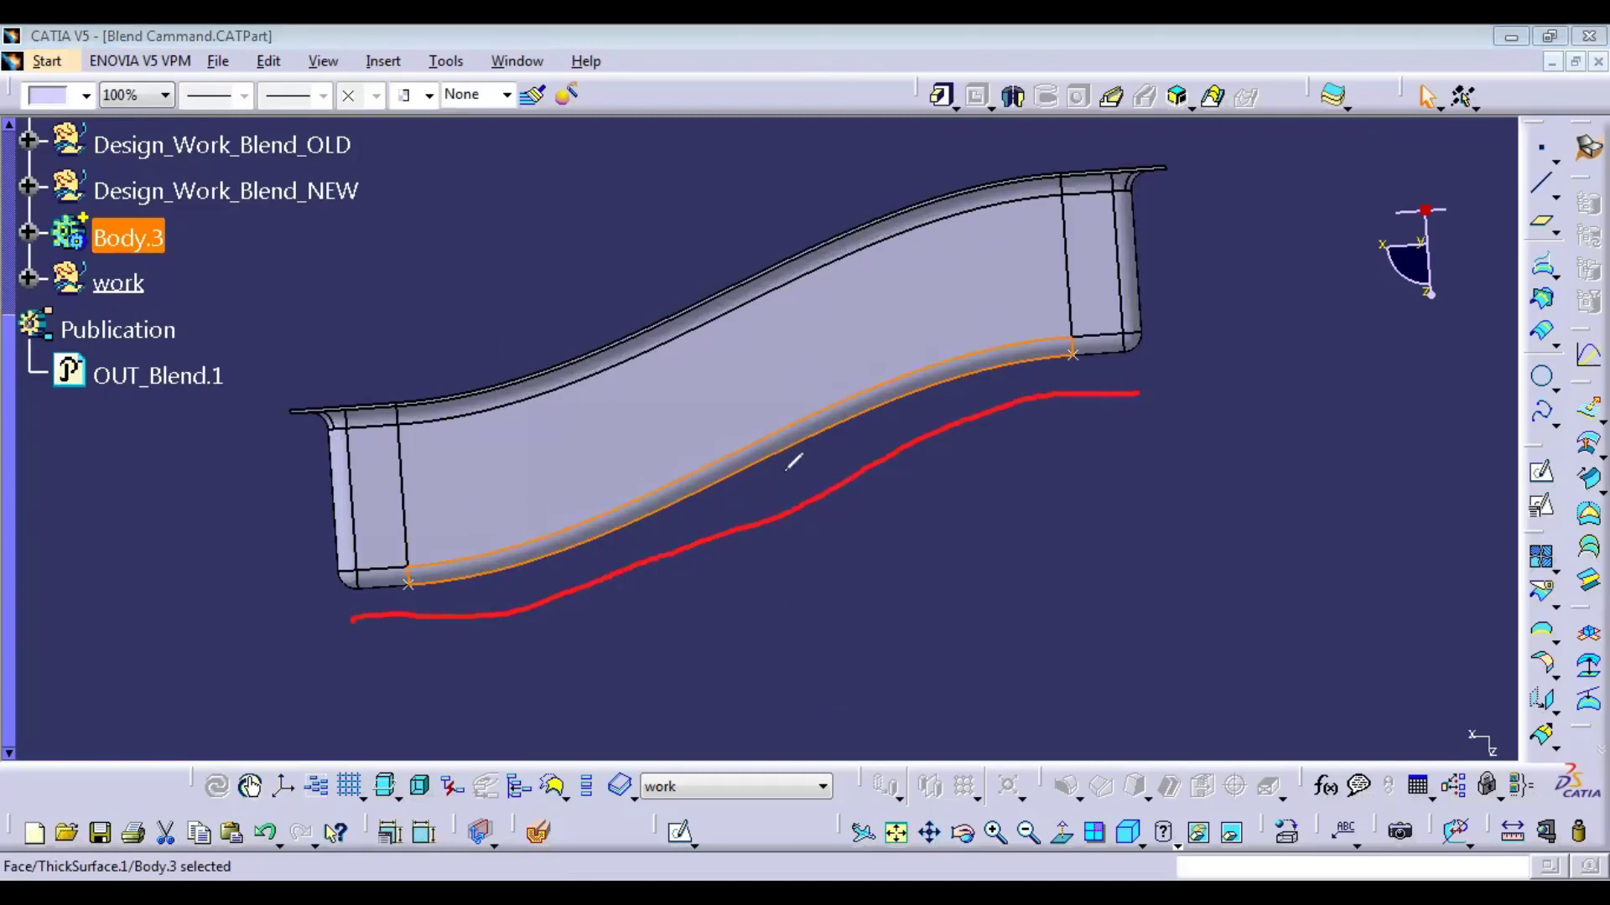
{"action": "left_click_drag", "start_coordinate": [745, 394], "coordinate": [752, 431]}
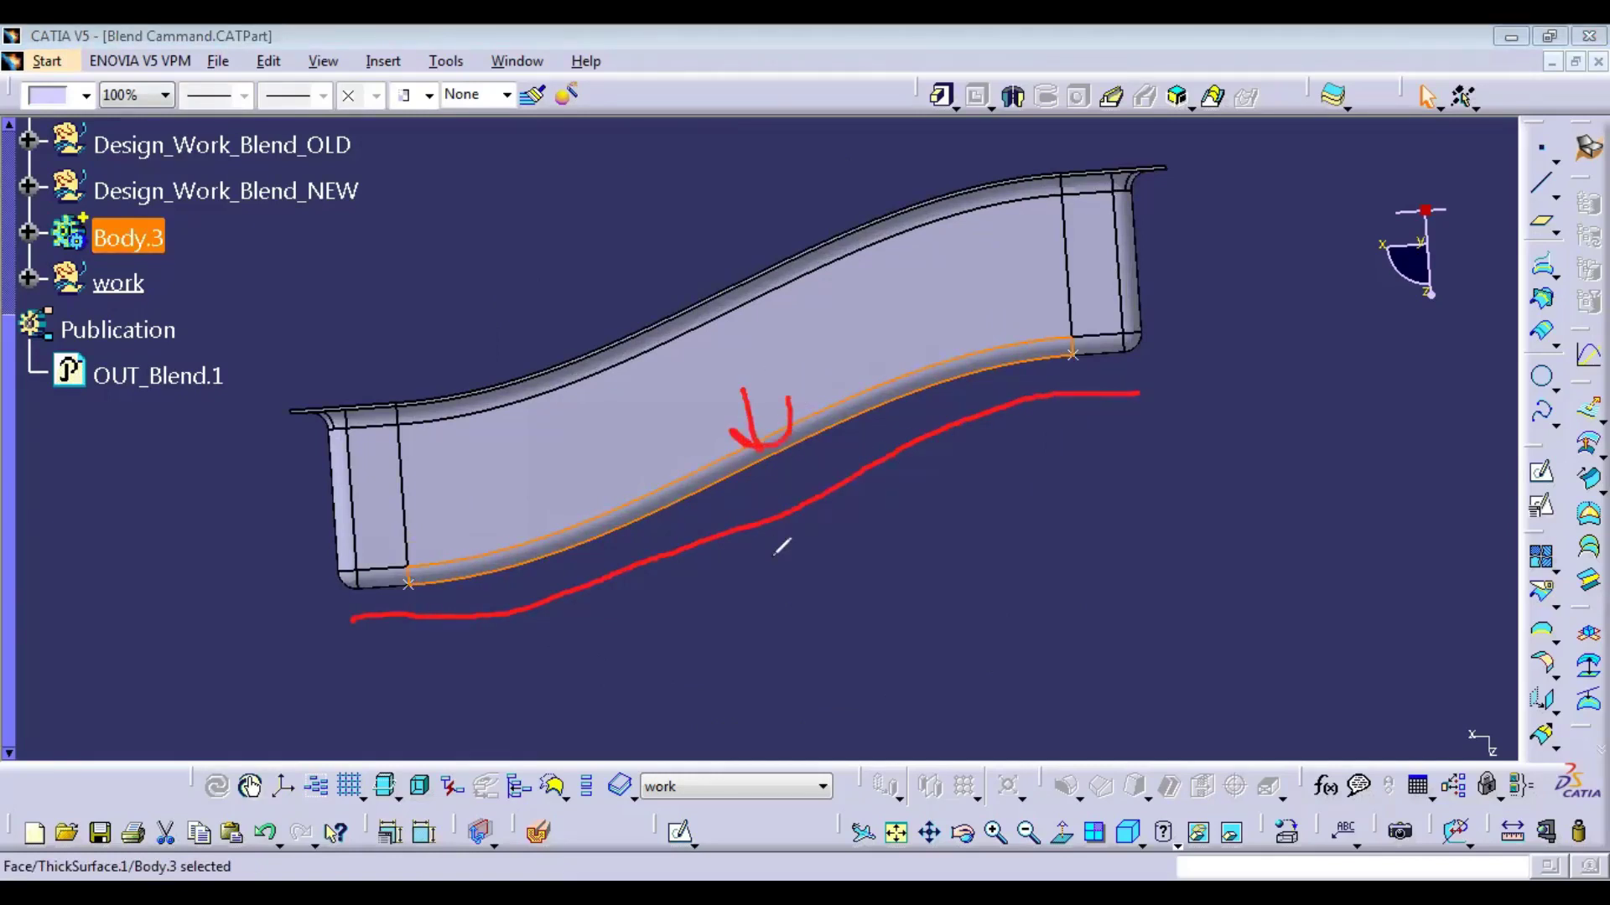
{"action": "mouse_move", "coordinate": [782, 516]}
{"action": "left_mouse_down"}
{"action": "mouse_move", "coordinate": [795, 604]}
{"action": "mouse_move", "coordinate": [804, 551]}
{"action": "mouse_move", "coordinate": [830, 591]}
{"action": "mouse_move", "coordinate": [943, 573]}
{"action": "mouse_move", "coordinate": [1021, 619]}
{"action": "left_mouse_up"}
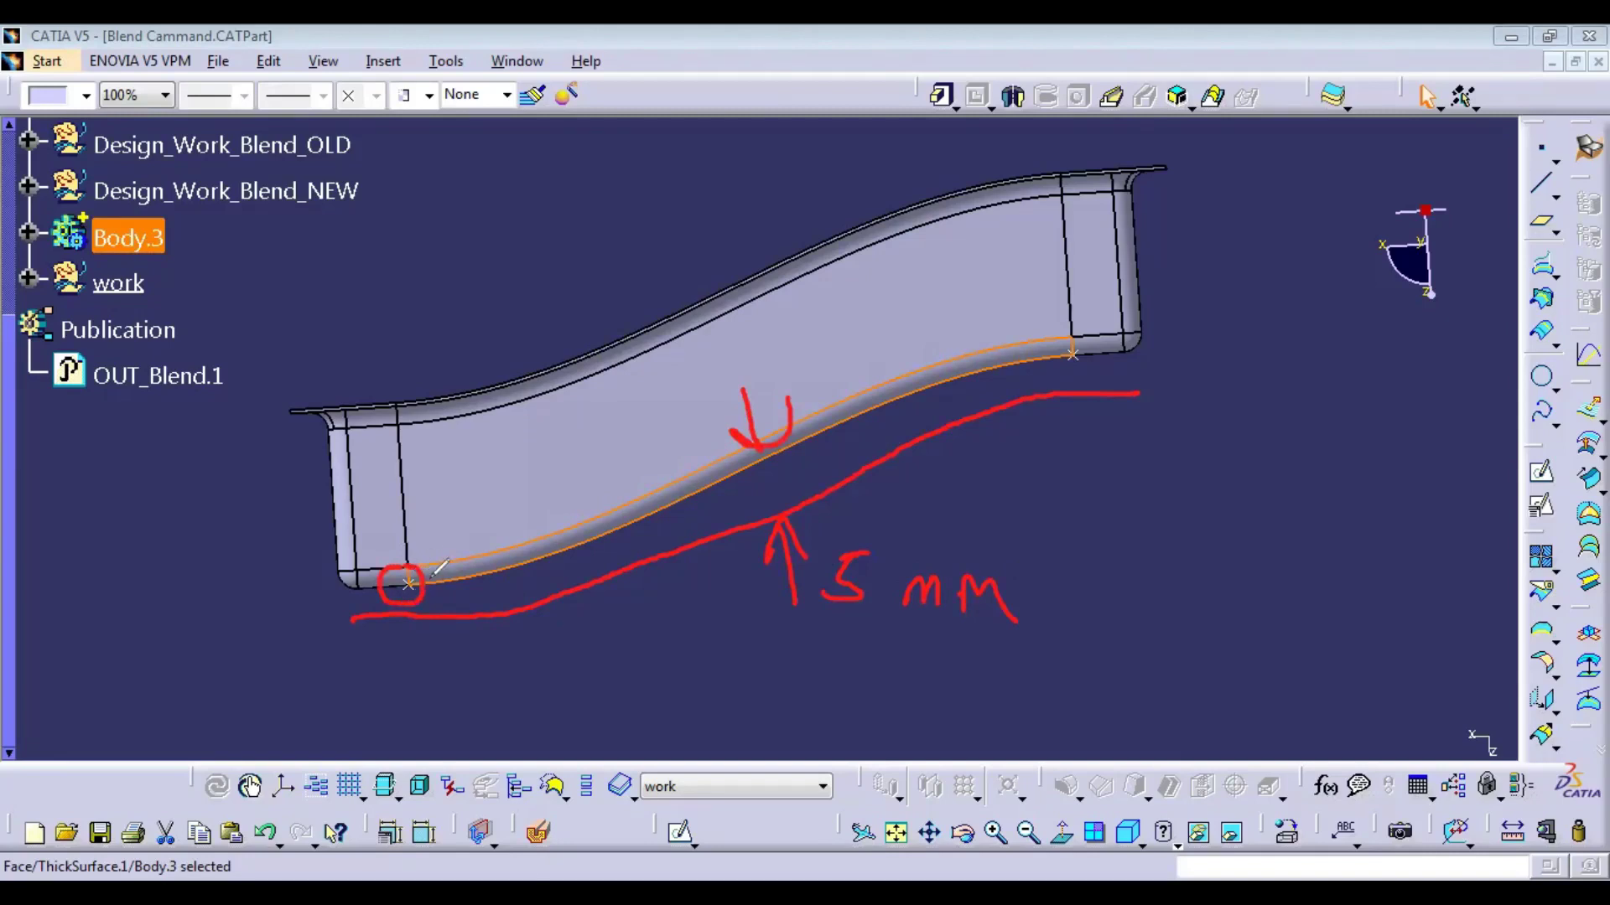
{"action": "mouse_move", "coordinate": [526, 565]}
{"action": "left_mouse_down"}
{"action": "mouse_move", "coordinate": [428, 577]}
{"action": "mouse_move", "coordinate": [685, 493]}
{"action": "left_mouse_up"}
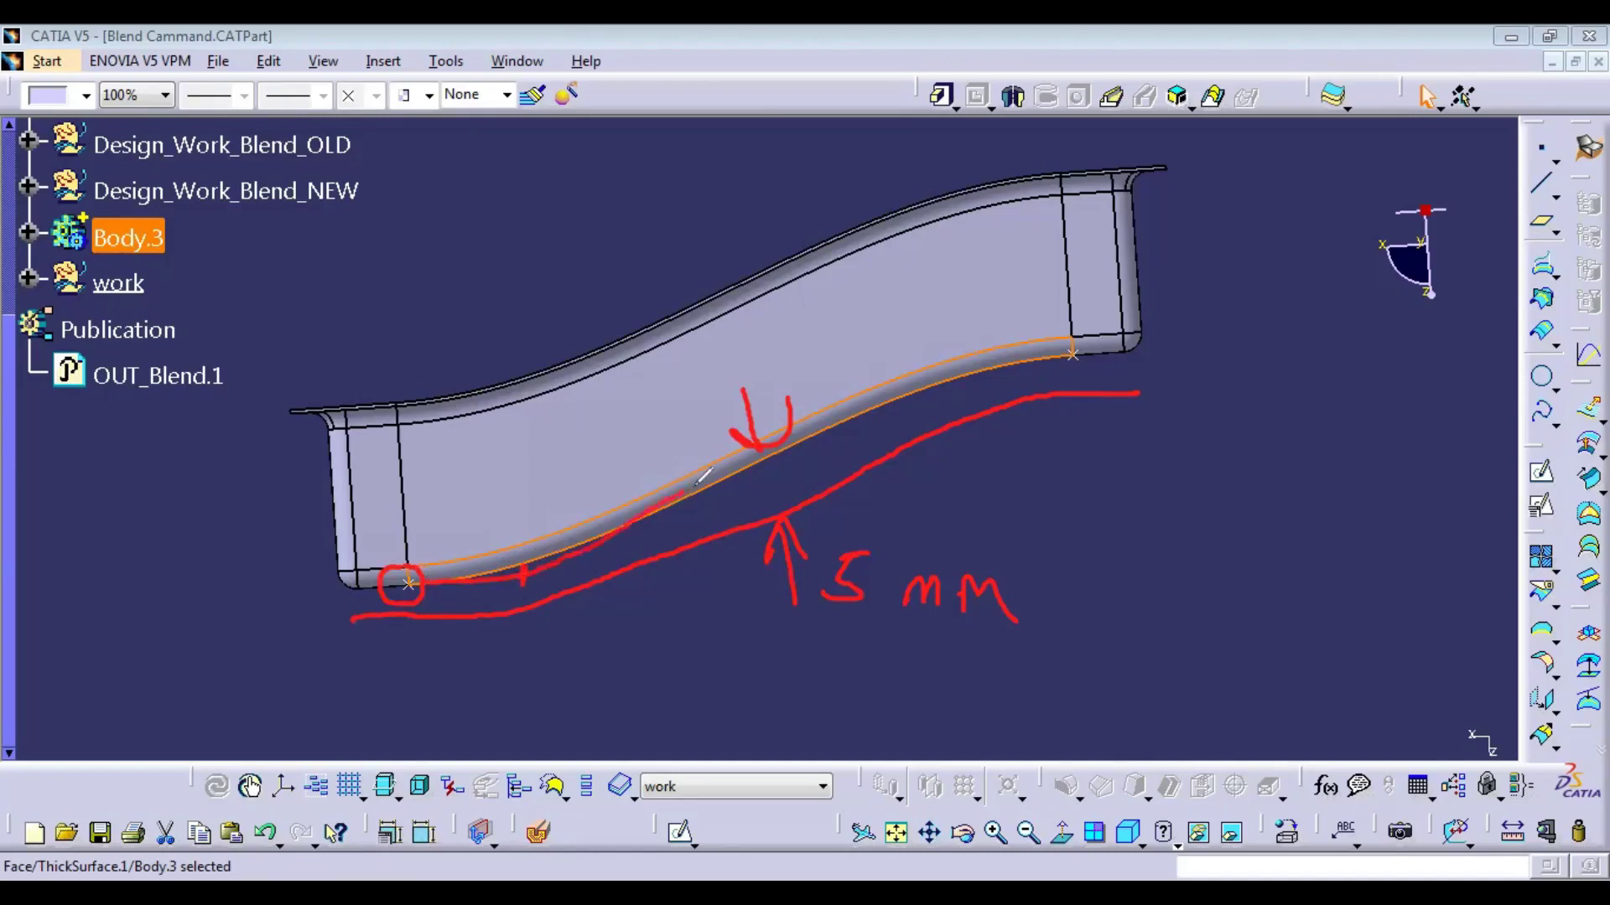
{"action": "left_click_drag", "start_coordinate": [837, 411], "coordinate": [1066, 359]}
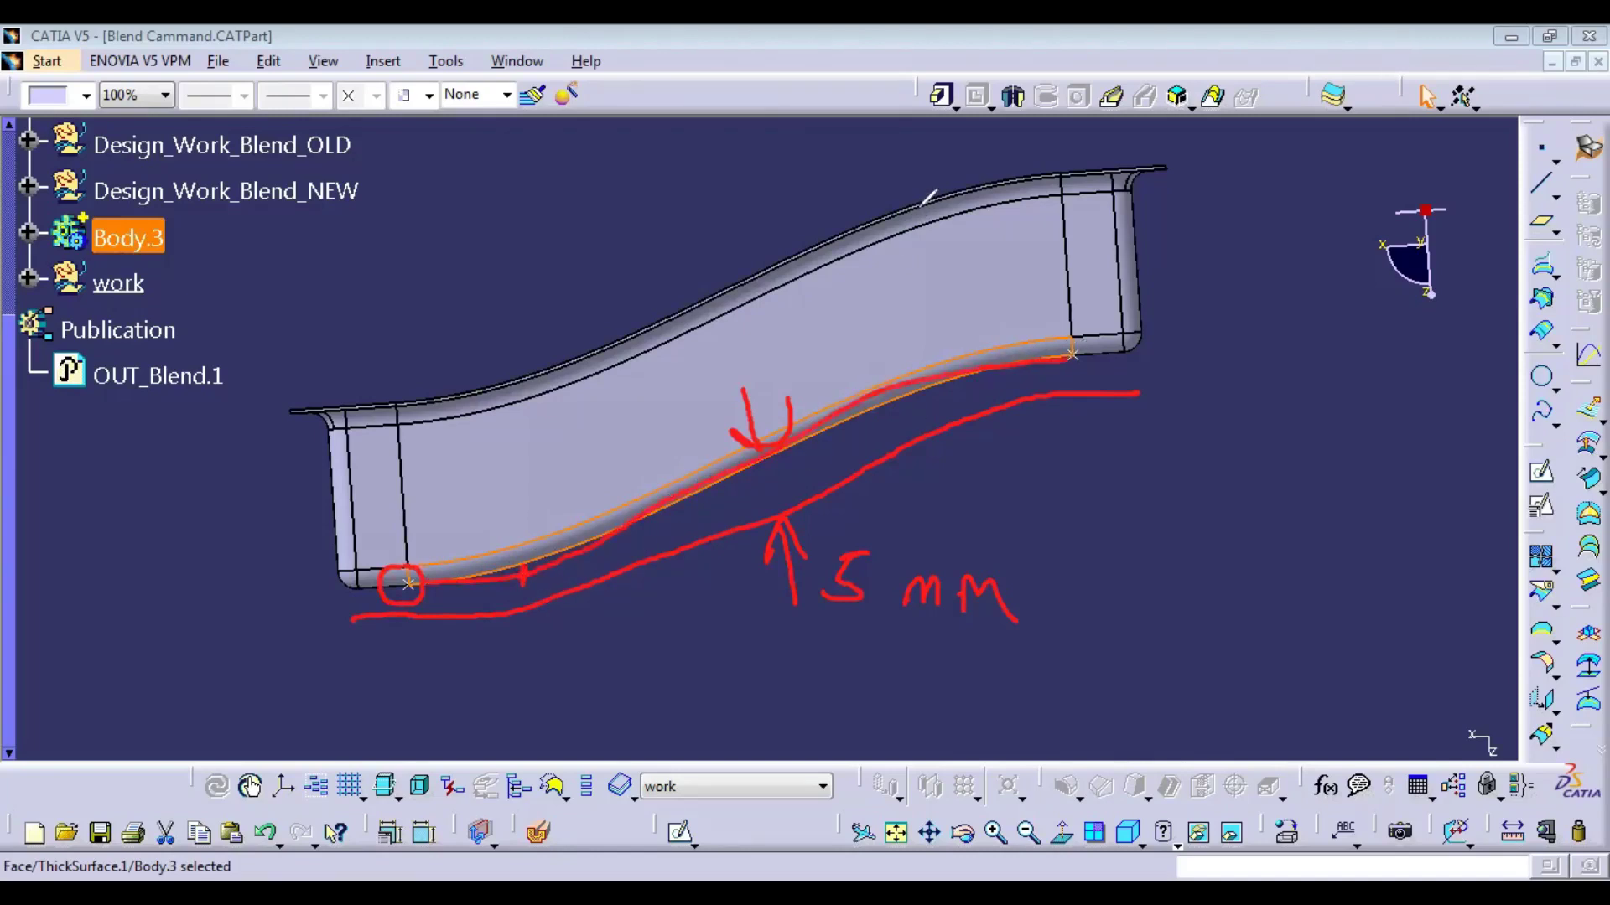
{"action": "mouse_move", "coordinate": [528, 627]}
{"action": "left_mouse_down"}
{"action": "mouse_move", "coordinate": [851, 451]}
{"action": "mouse_move", "coordinate": [994, 405]}
{"action": "mouse_move", "coordinate": [1157, 402]}
{"action": "left_mouse_up"}
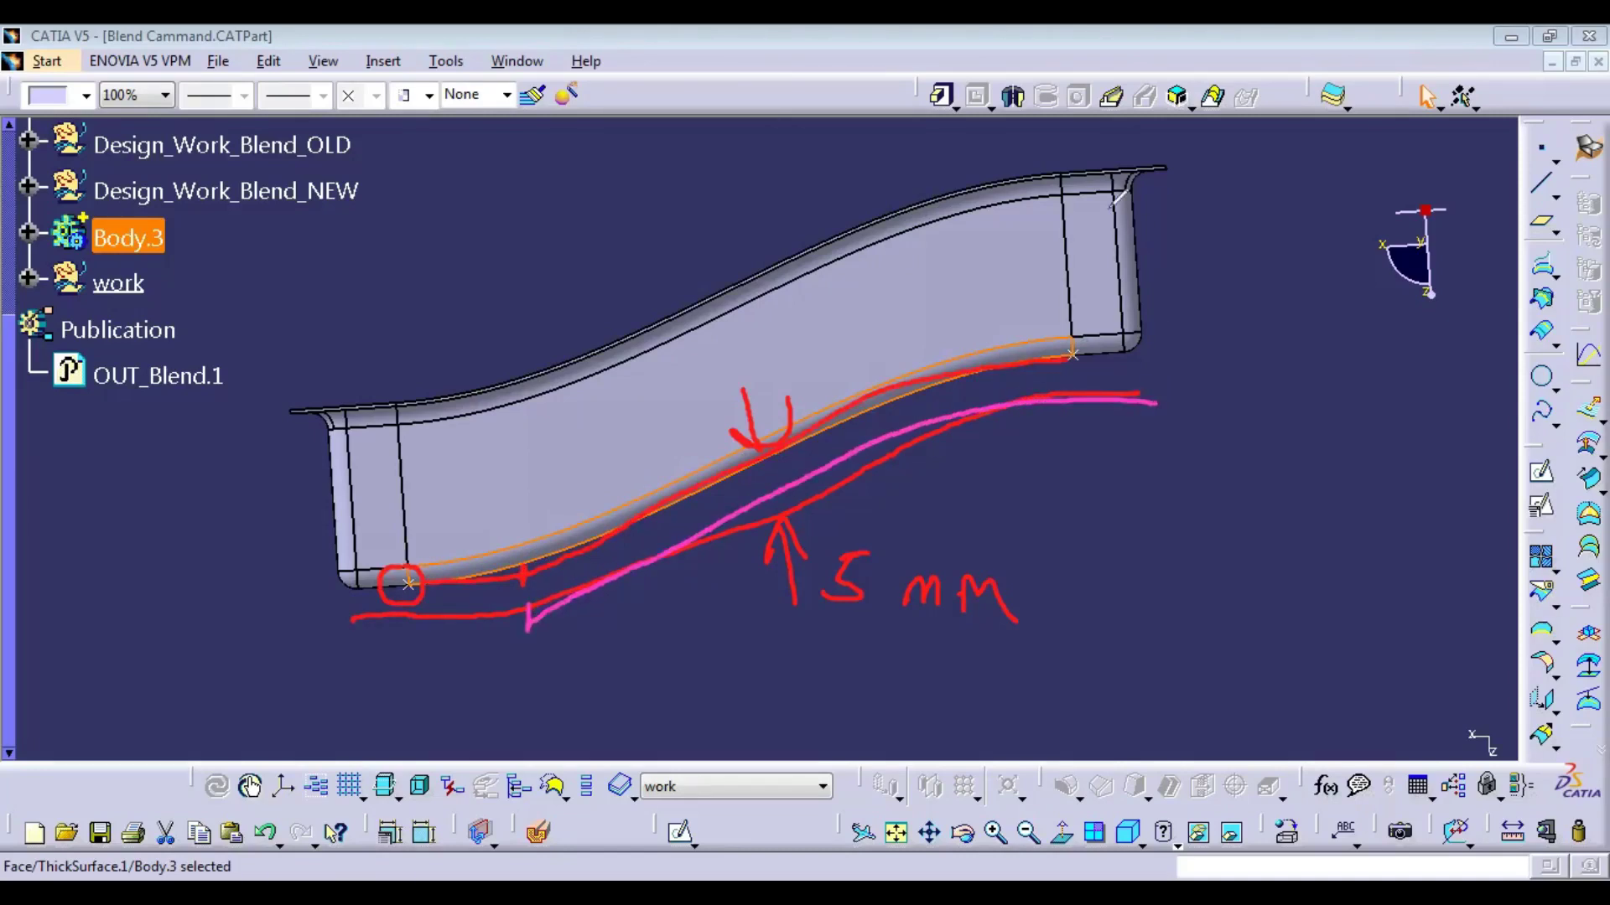
{"action": "key", "text": "Escape"}
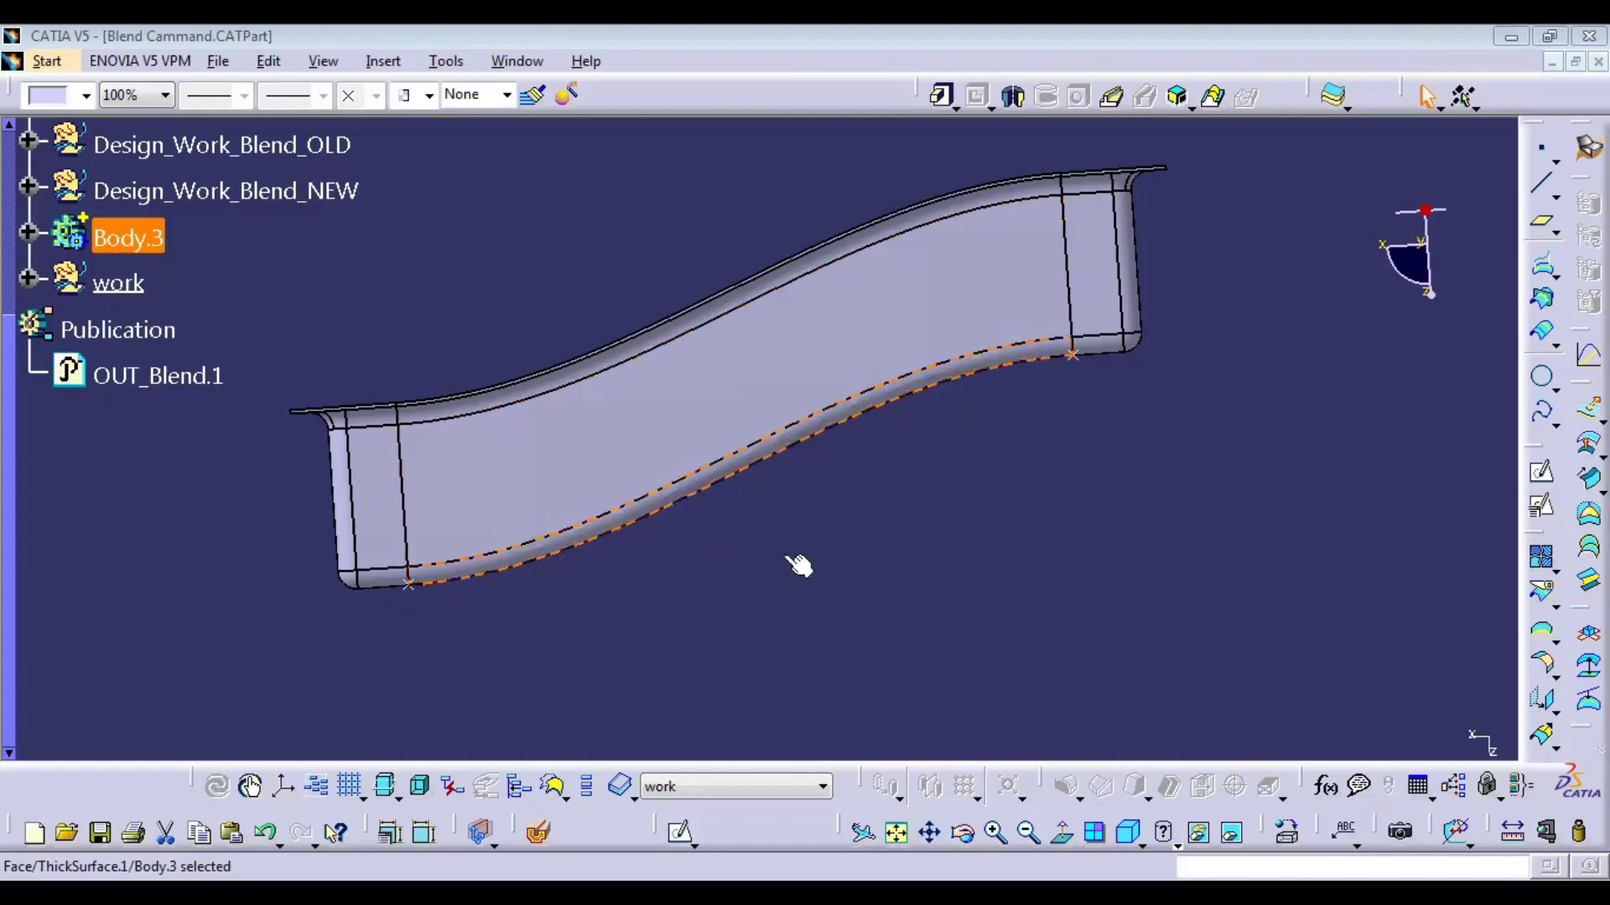
{"action": "left_click", "coordinate": [817, 574]}
{"action": "middle_click_drag", "start_coordinate": [808, 586], "coordinate": [772, 516]}
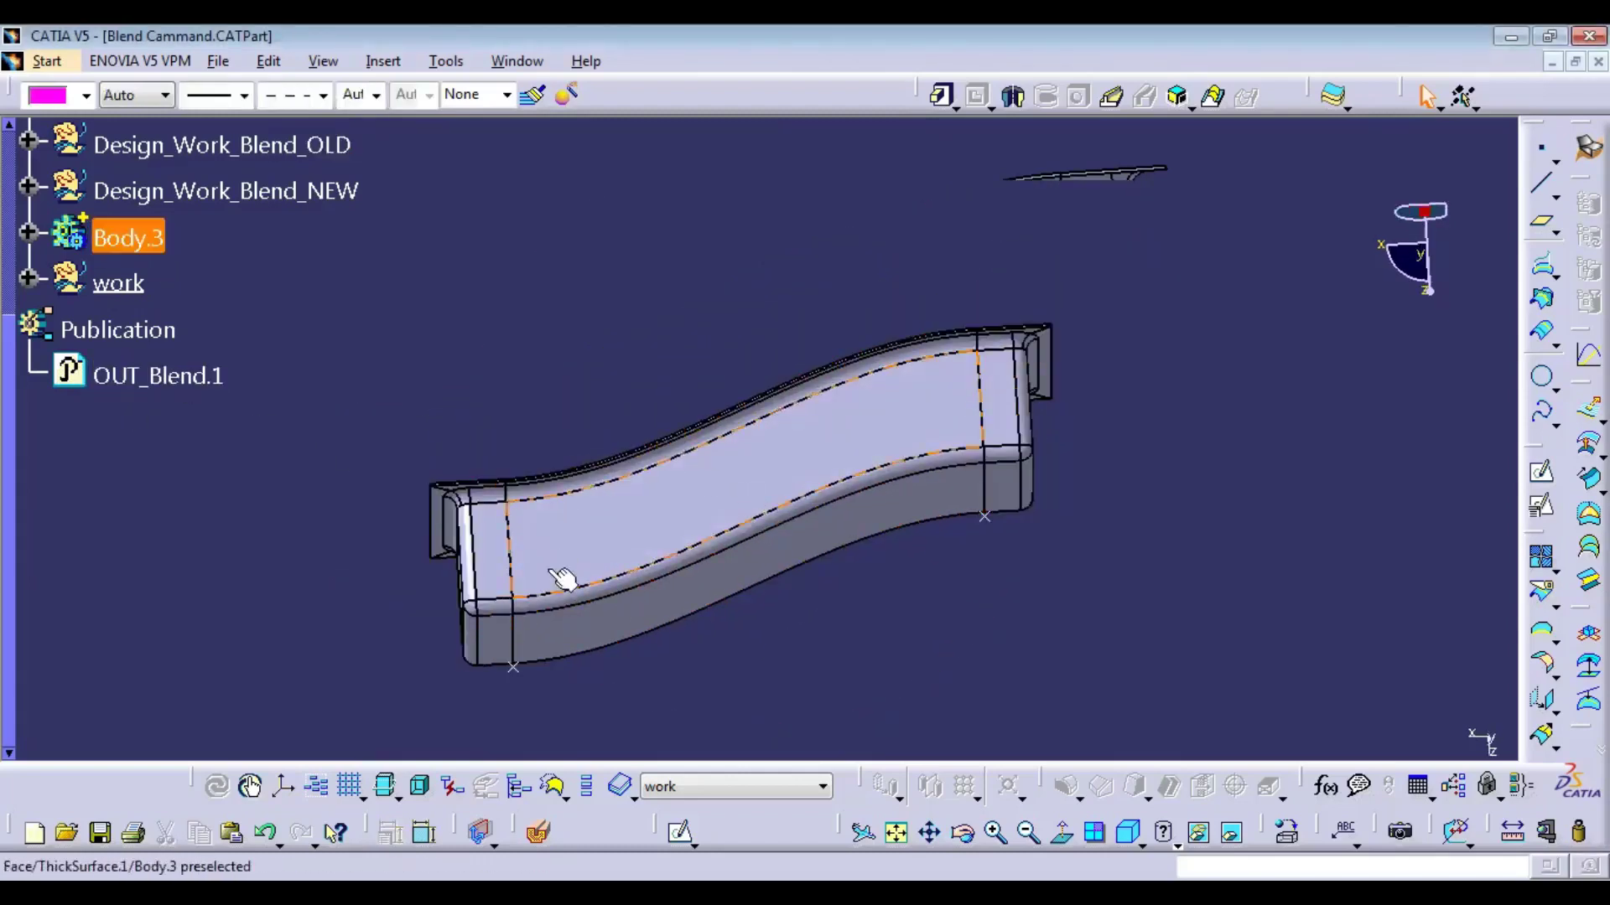
{"action": "right_click", "coordinate": [602, 627]}
{"action": "key", "text": "Escape"}
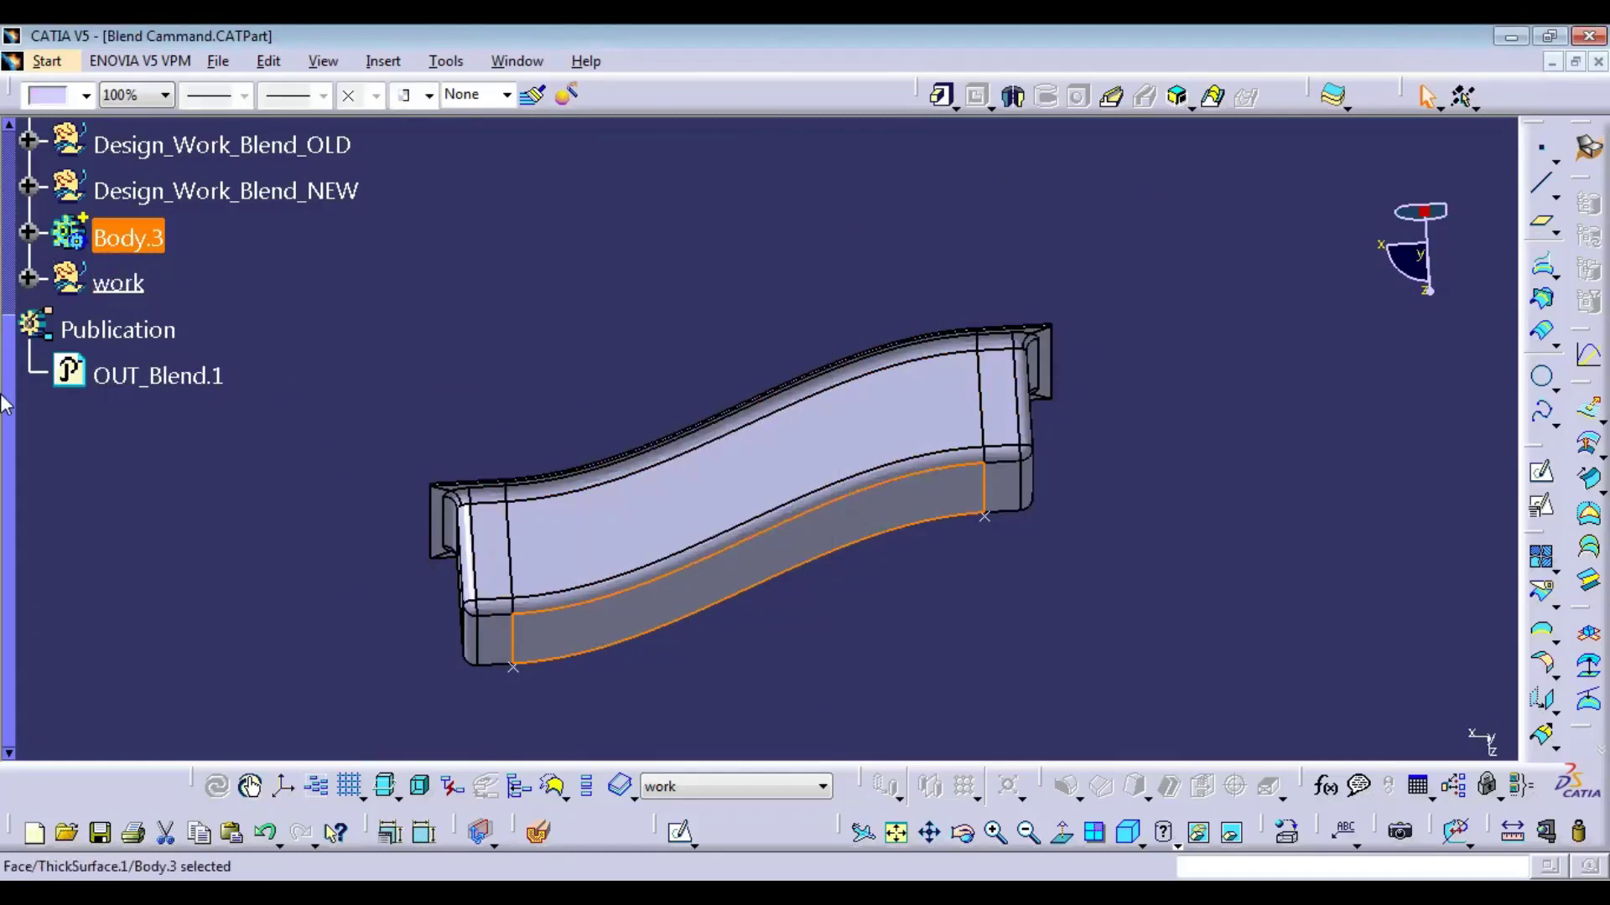
Step: Show the Join.1 surface from the Work set of Design_Work_Blend_OLD
{"action": "left_click", "coordinate": [28, 140]}
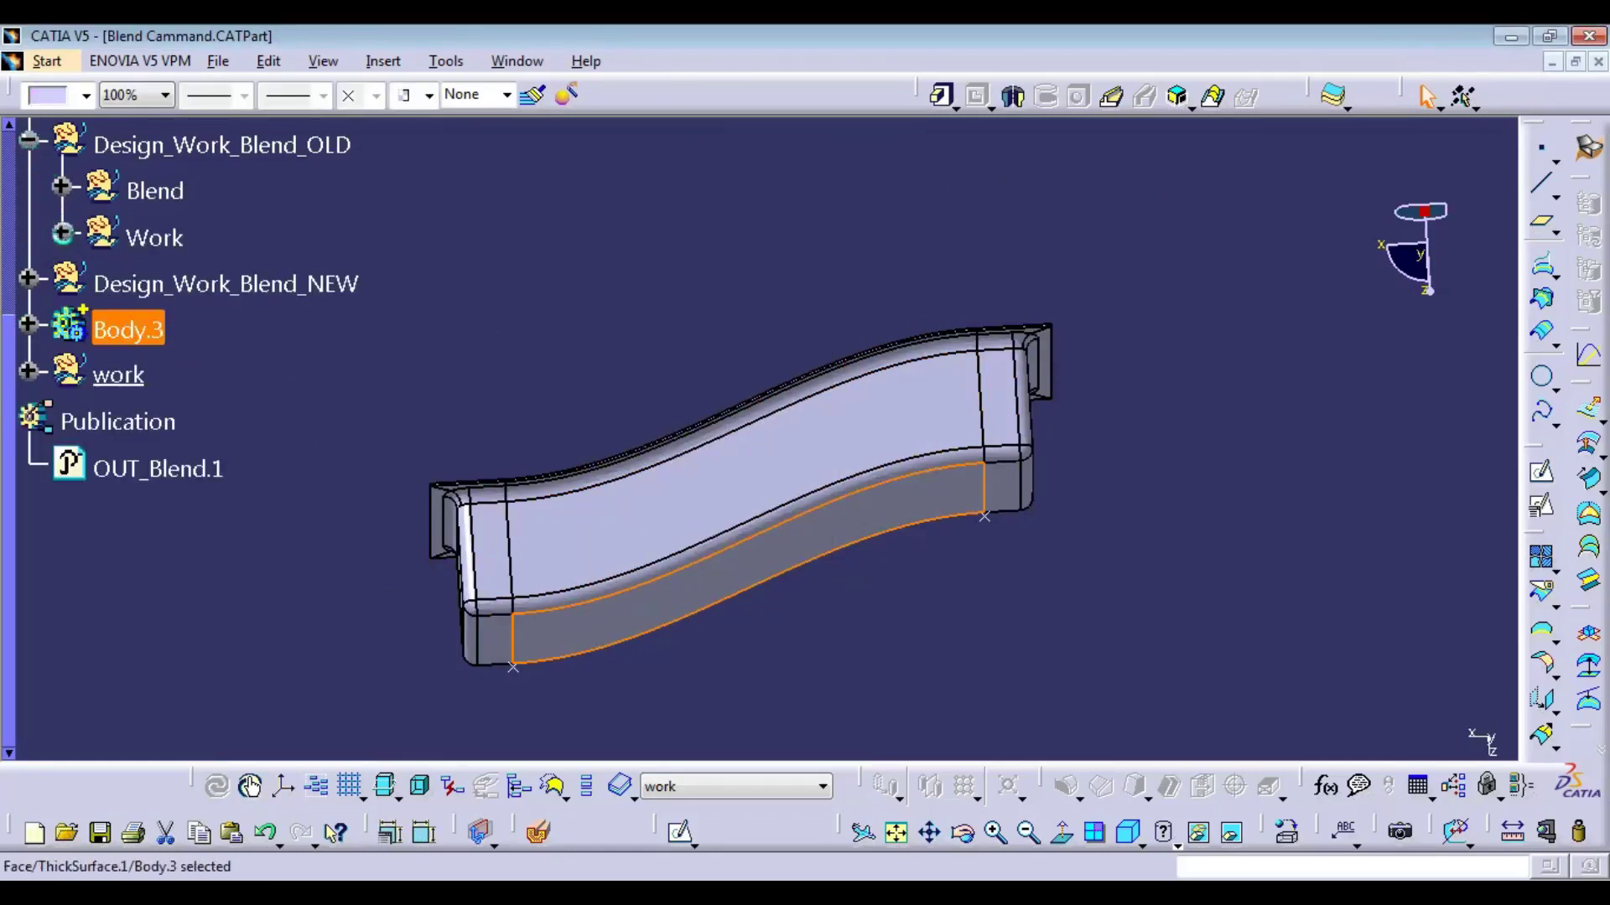
{"action": "left_click", "coordinate": [62, 234]}
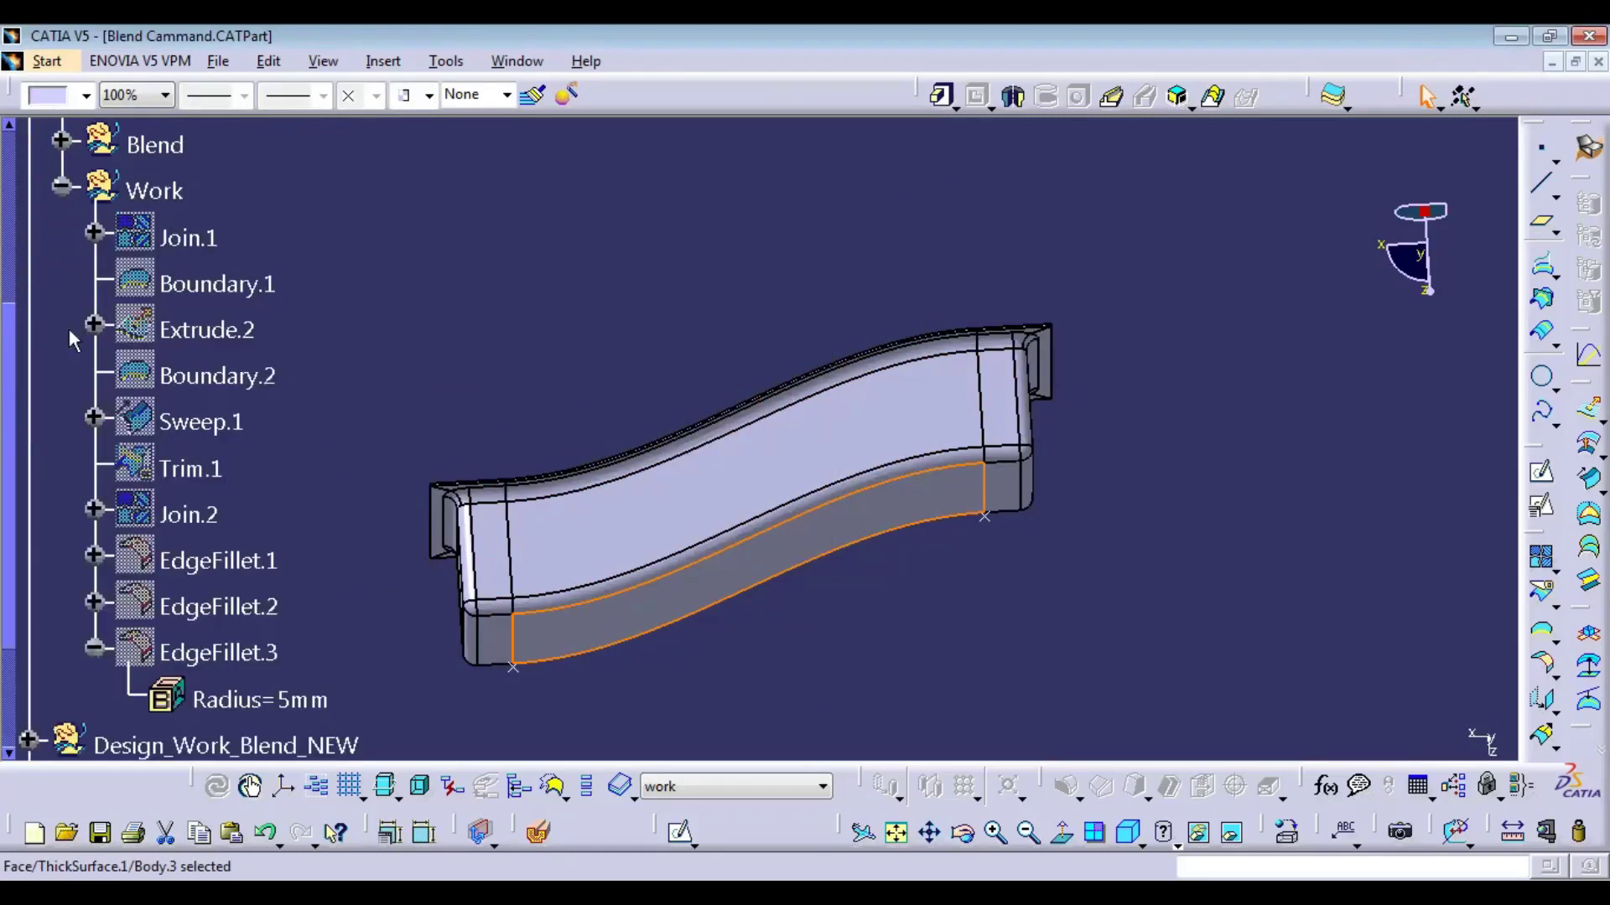
{"action": "left_click", "coordinate": [189, 514]}
{"action": "left_click", "coordinate": [178, 241]}
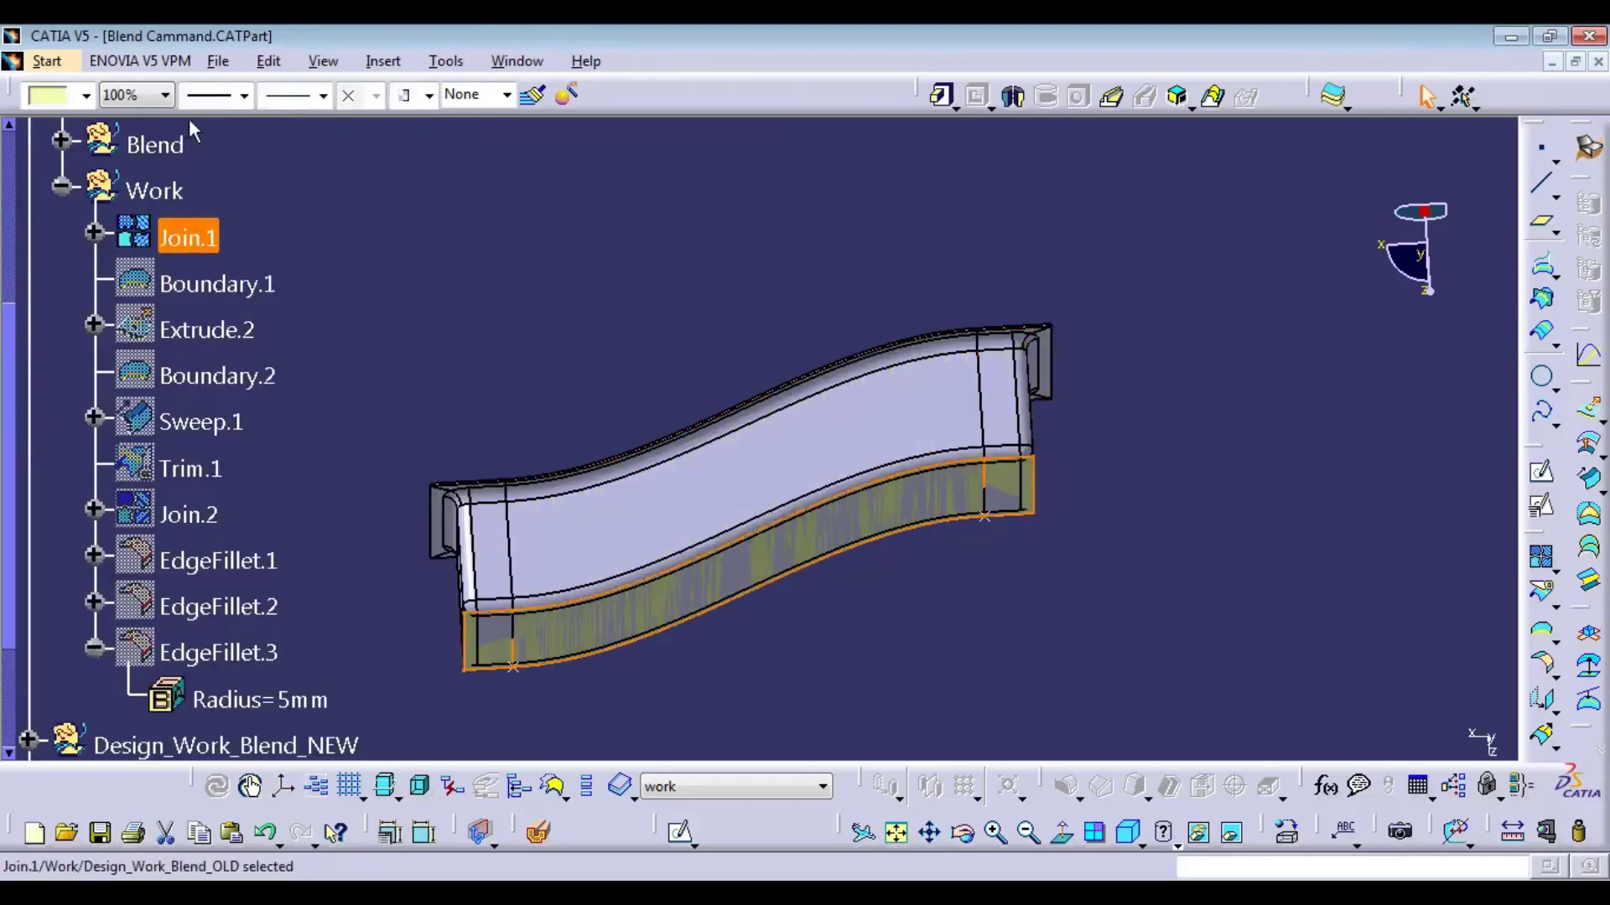
Step: Publish the Join.1 surface and collapse the Work set
{"action": "left_click", "coordinate": [448, 63]}
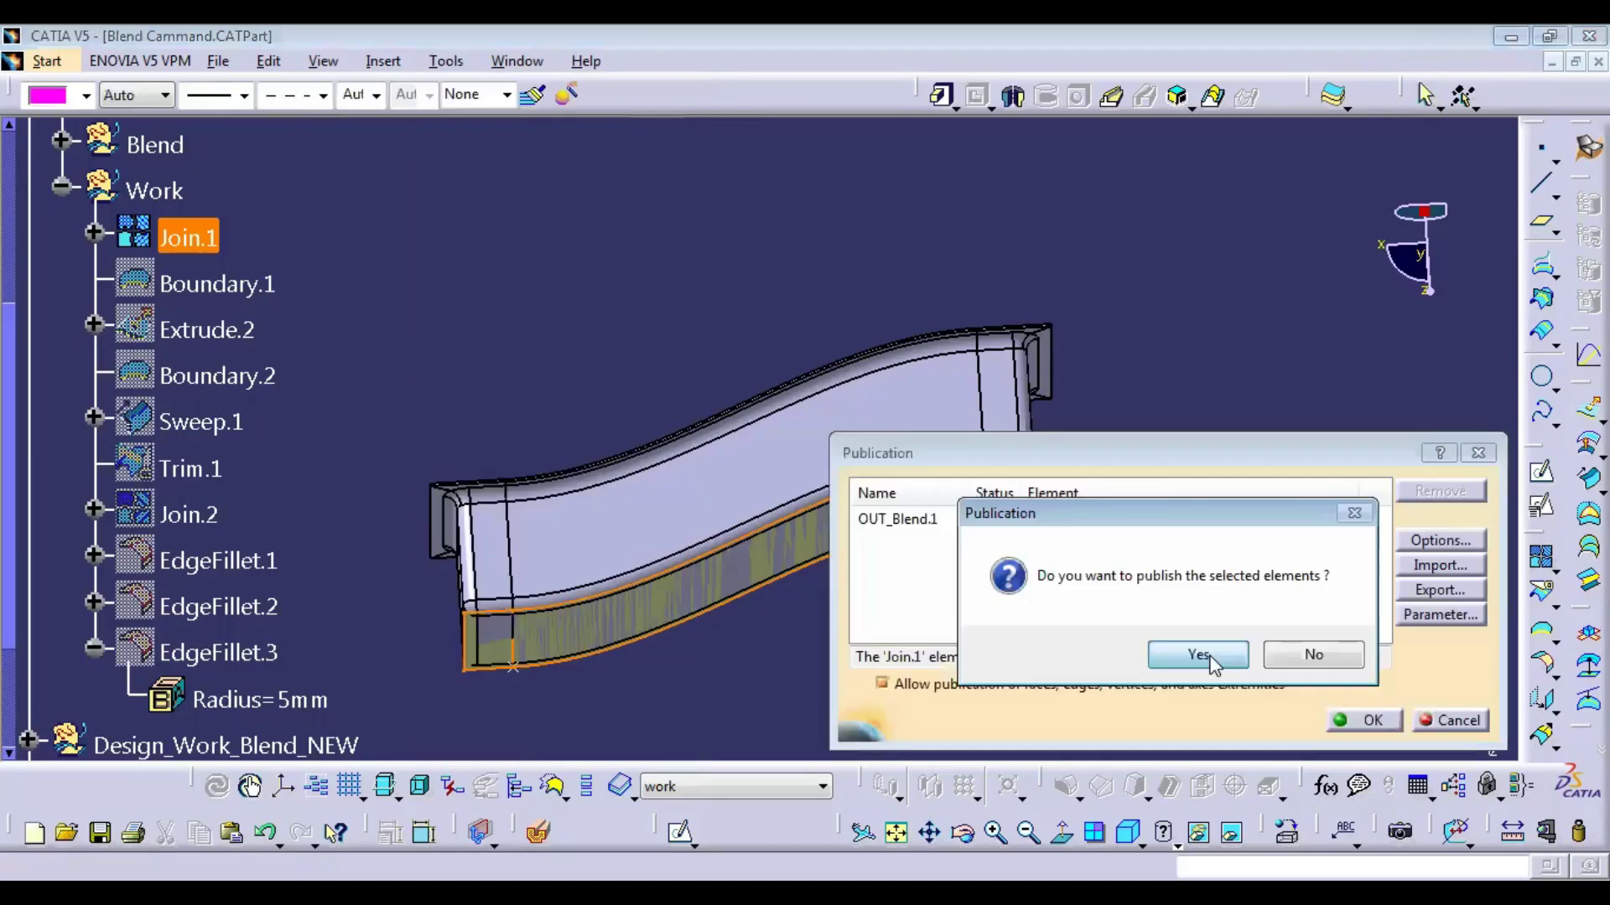
{"action": "left_click", "coordinate": [1199, 656]}
{"action": "left_click", "coordinate": [1350, 720]}
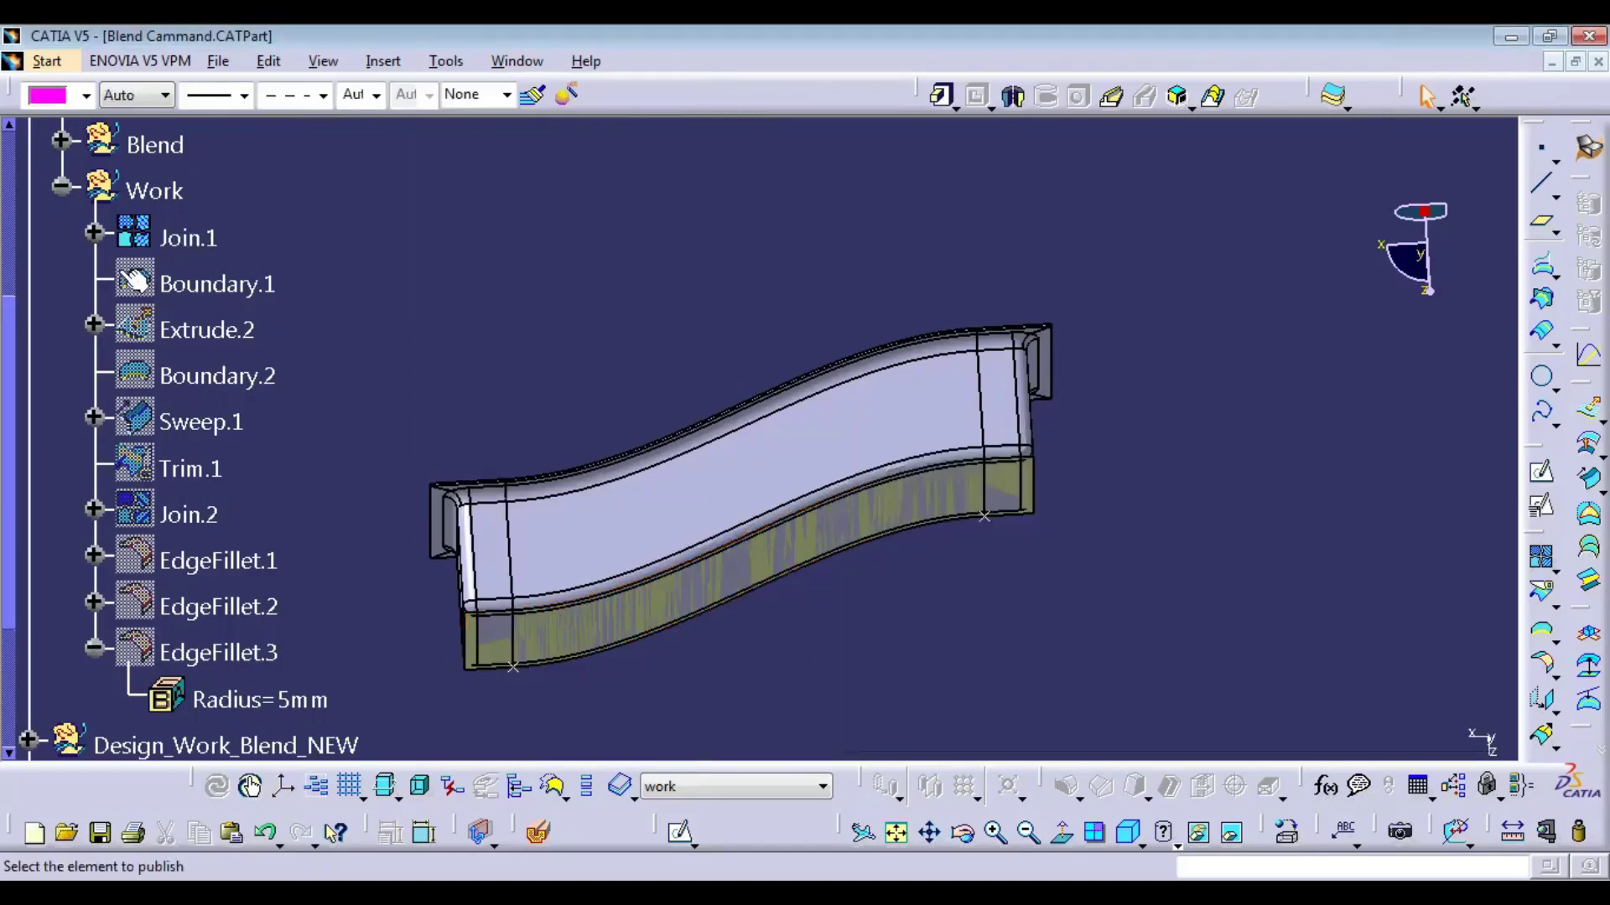
{"action": "left_click", "coordinate": [61, 186]}
Step: Copy the published Join.1 and paste it into Part2 of Publication.CATPart as a result with link
{"action": "left_click", "coordinate": [118, 474]}
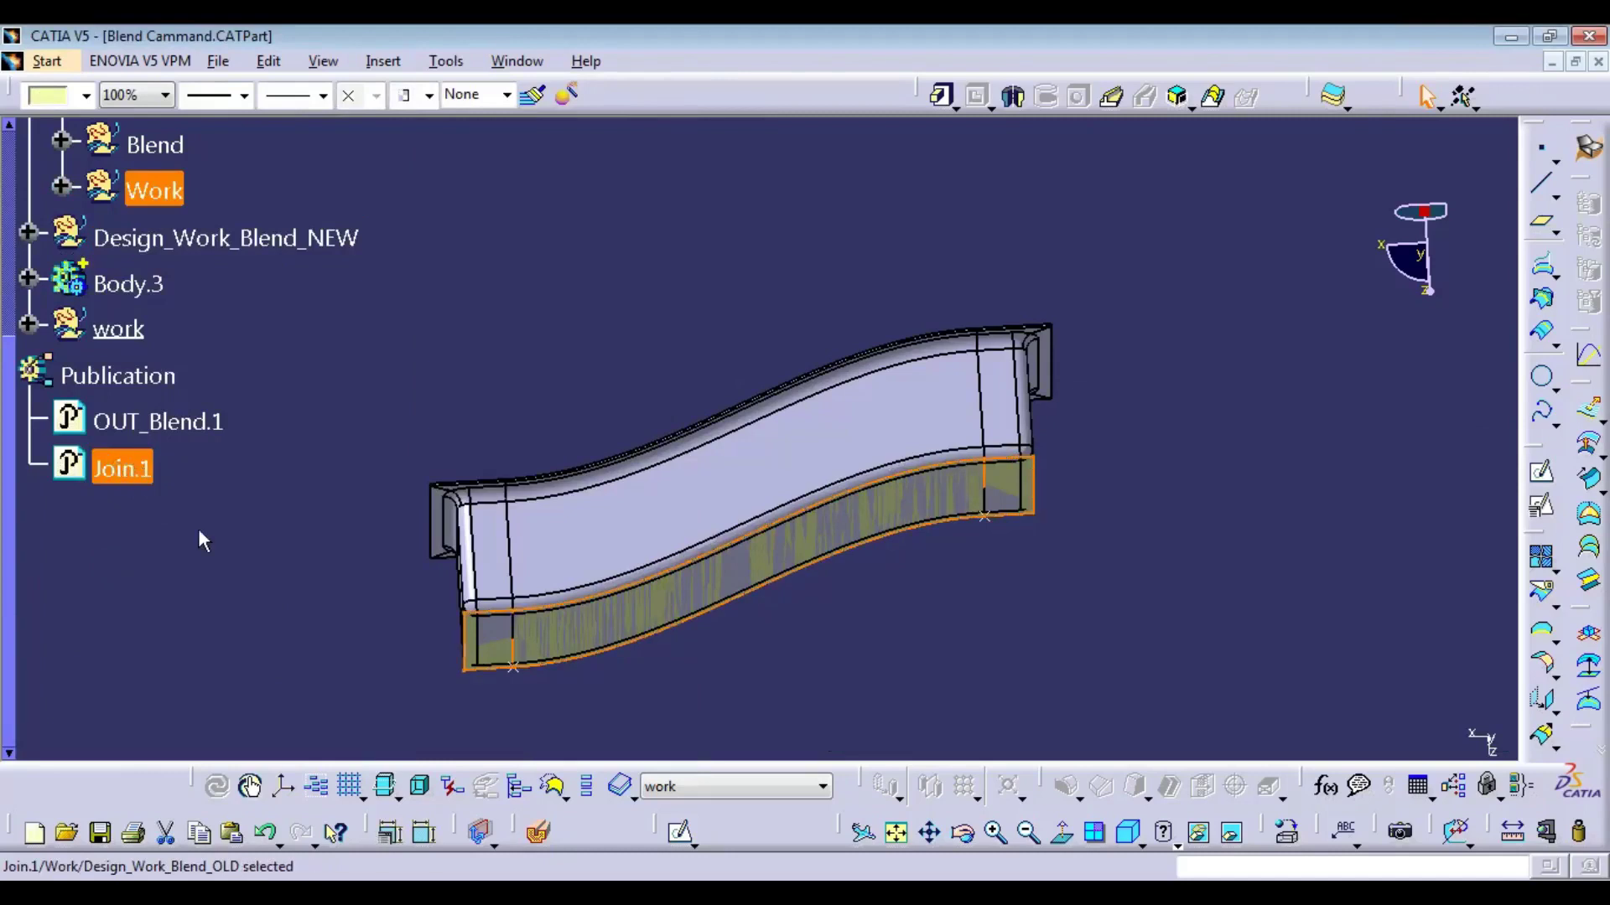
{"action": "right_click", "coordinate": [132, 471]}
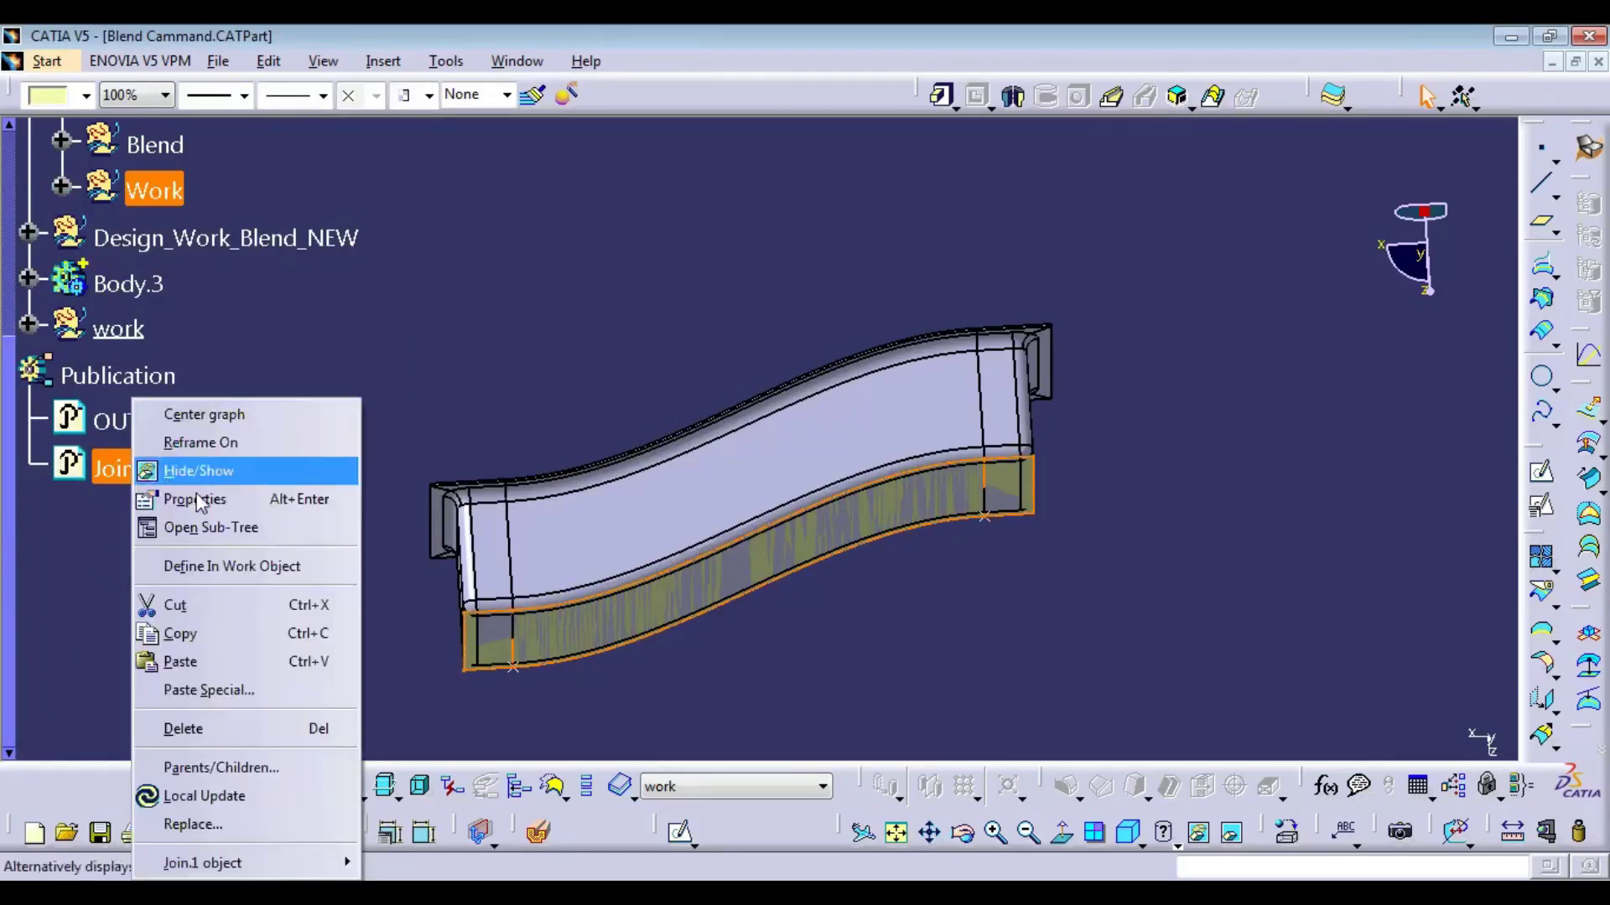
{"action": "left_click", "coordinate": [208, 635]}
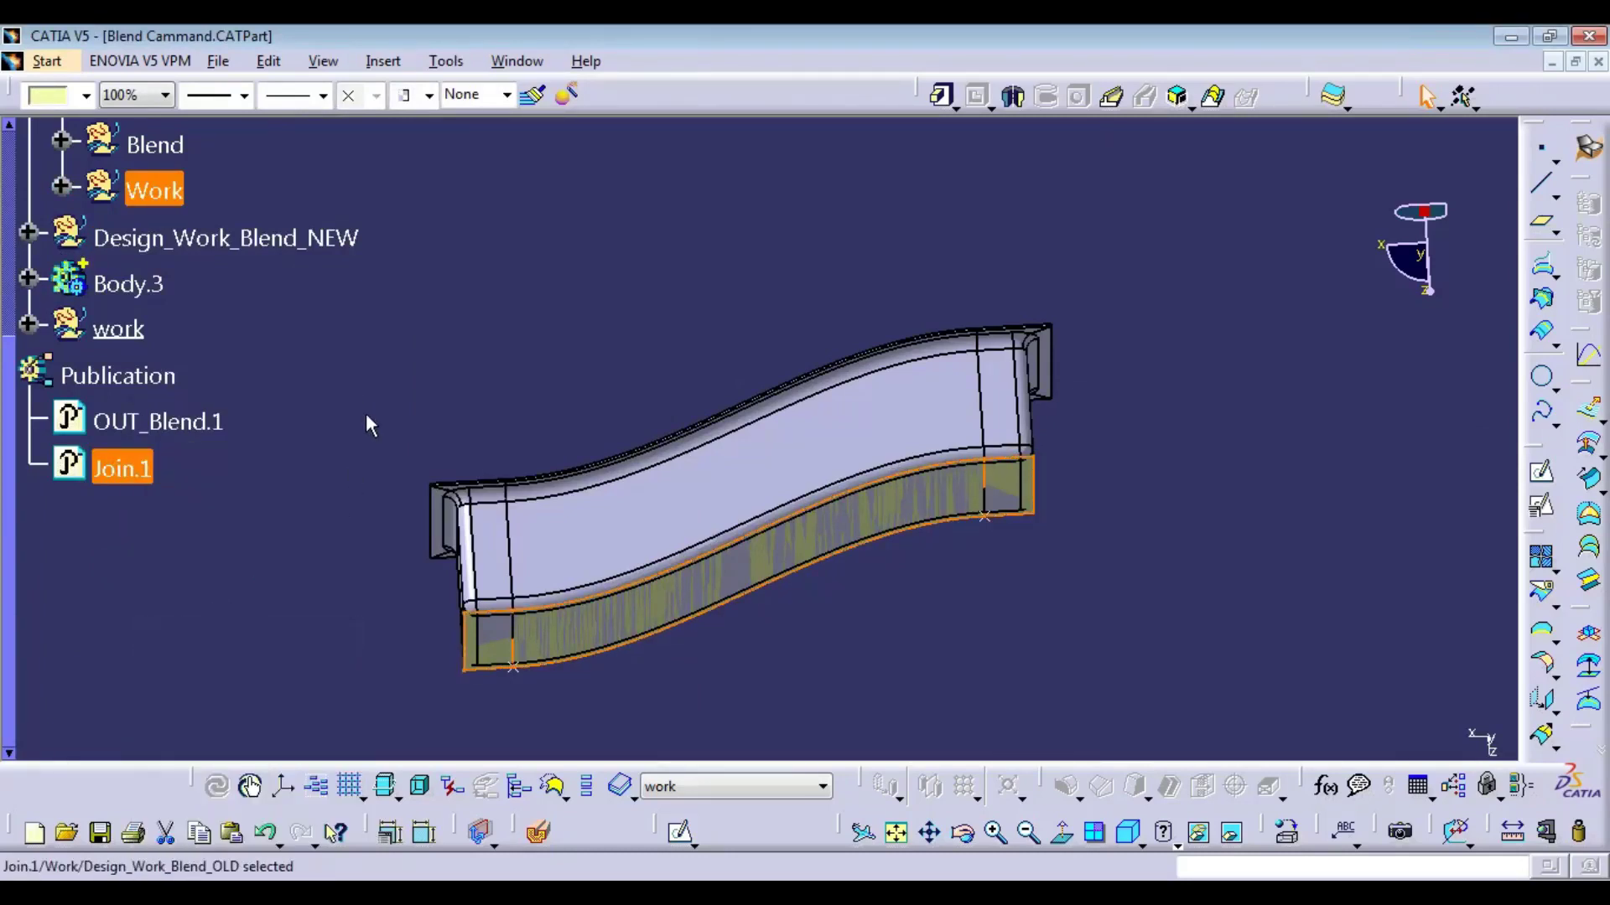
{"action": "left_click", "coordinate": [495, 205]}
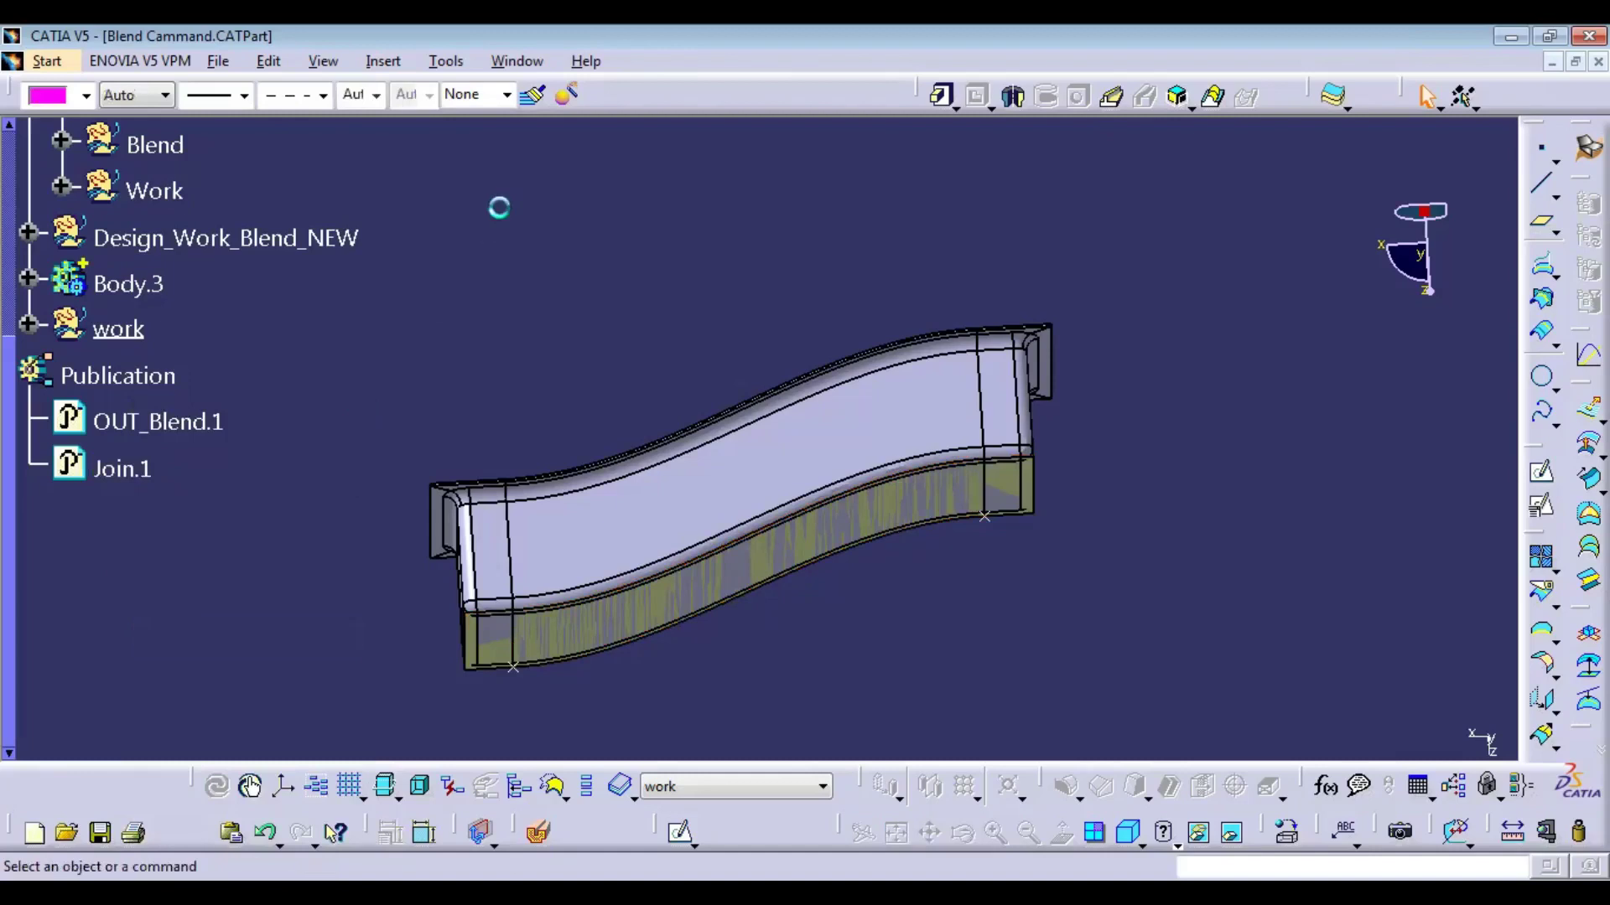
{"action": "key", "text": "alt+w"}
{"action": "left_click", "coordinate": [552, 242]}
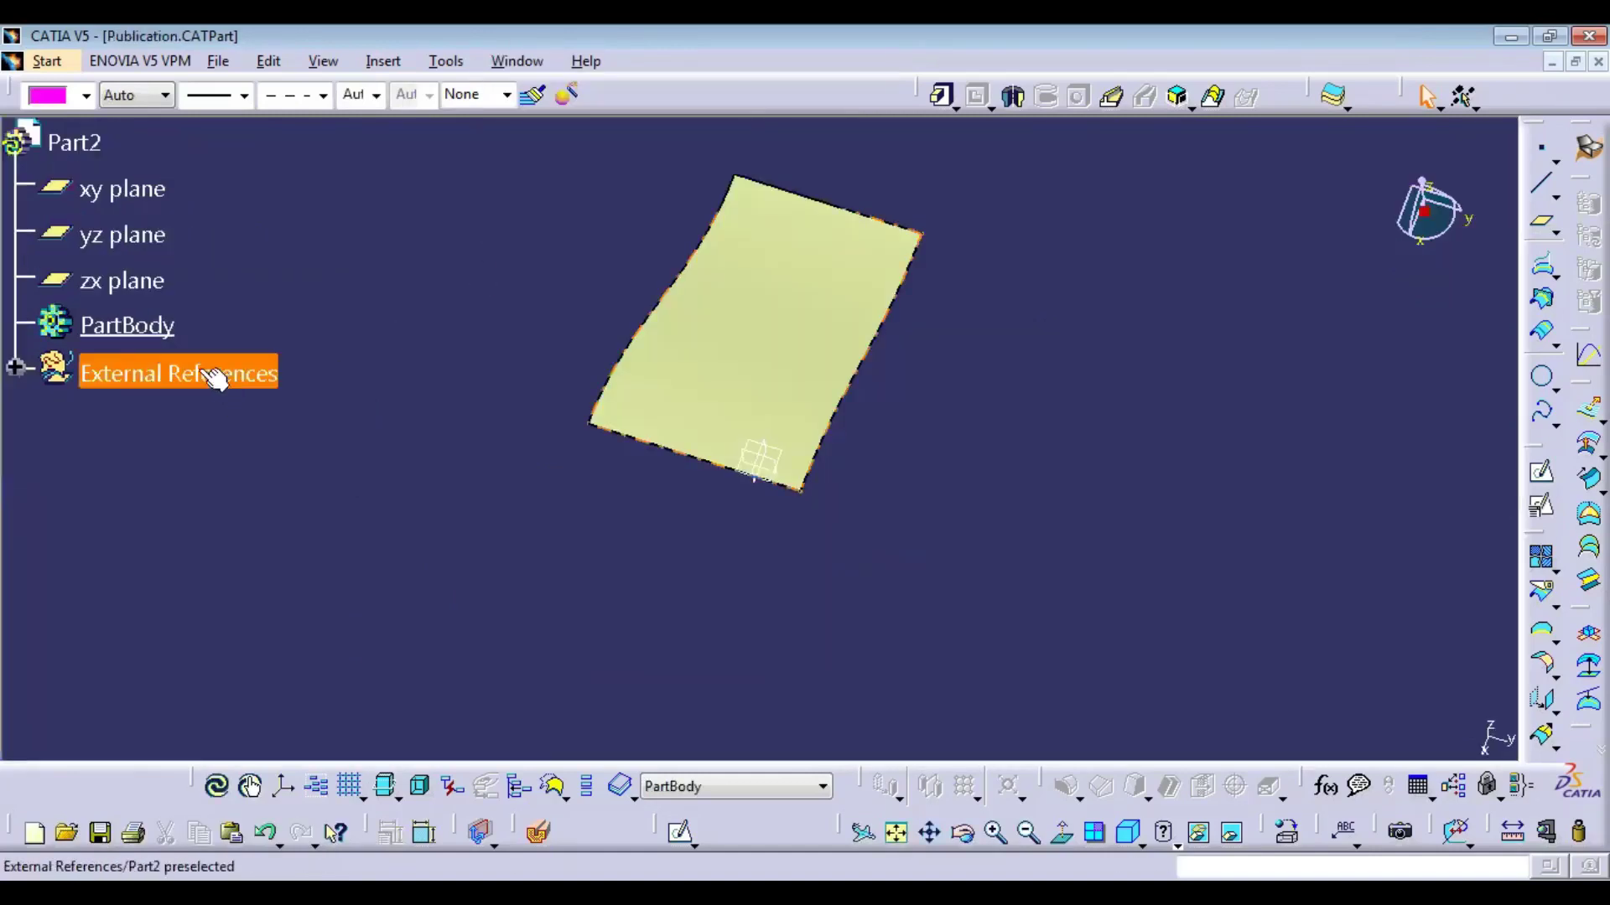
{"action": "right_click", "coordinate": [92, 142]}
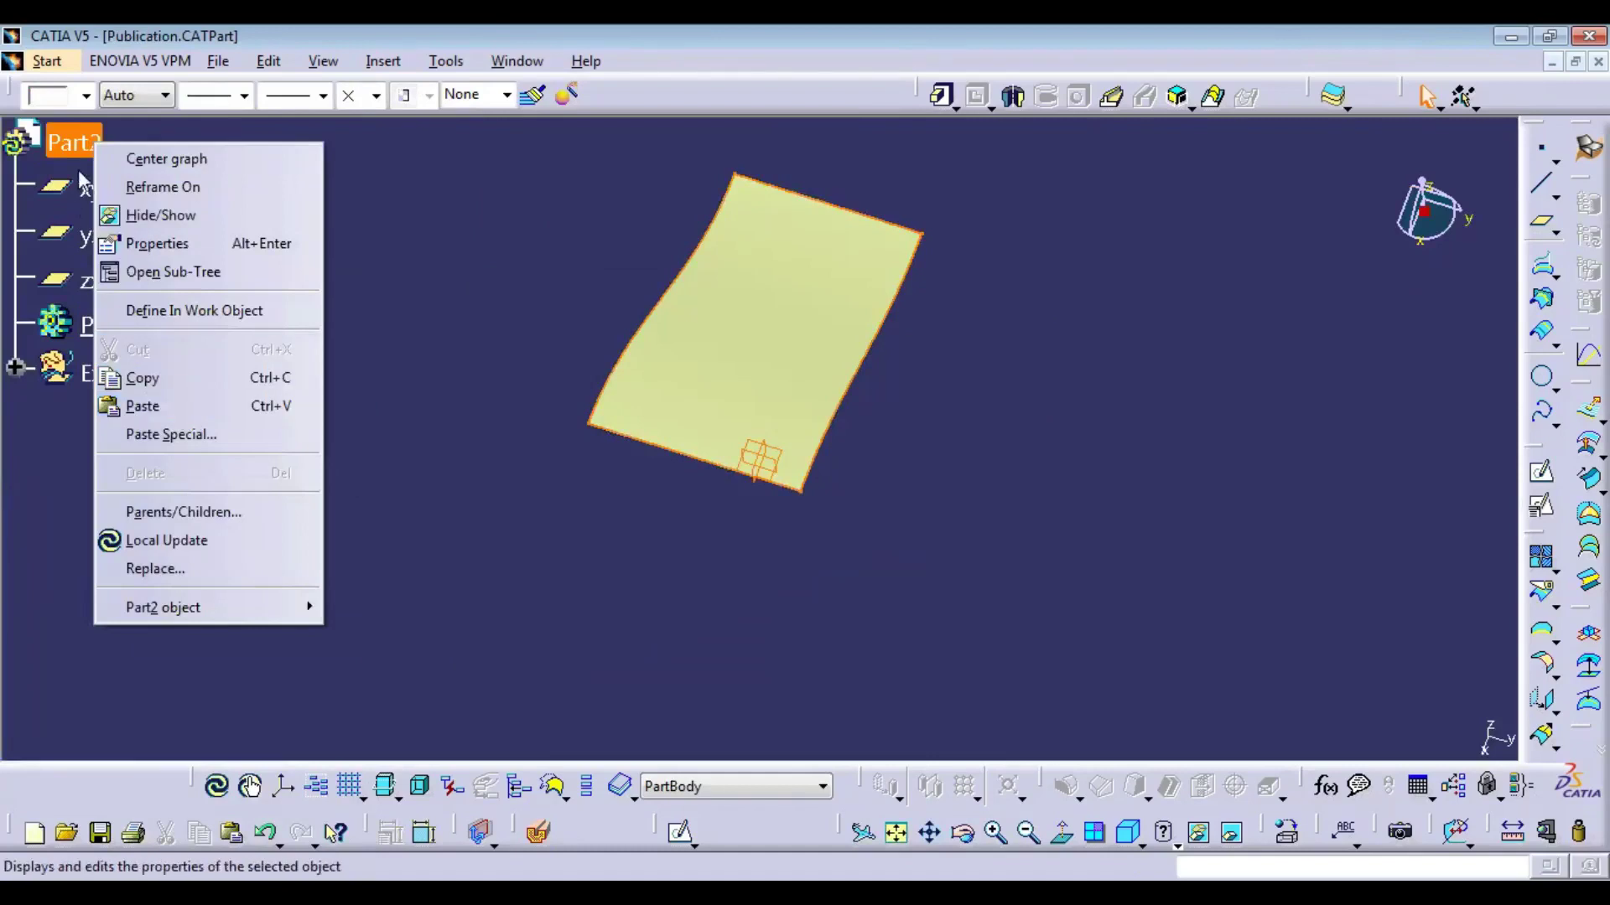
{"action": "left_click", "coordinate": [203, 436]}
{"action": "left_click", "coordinate": [1331, 473]}
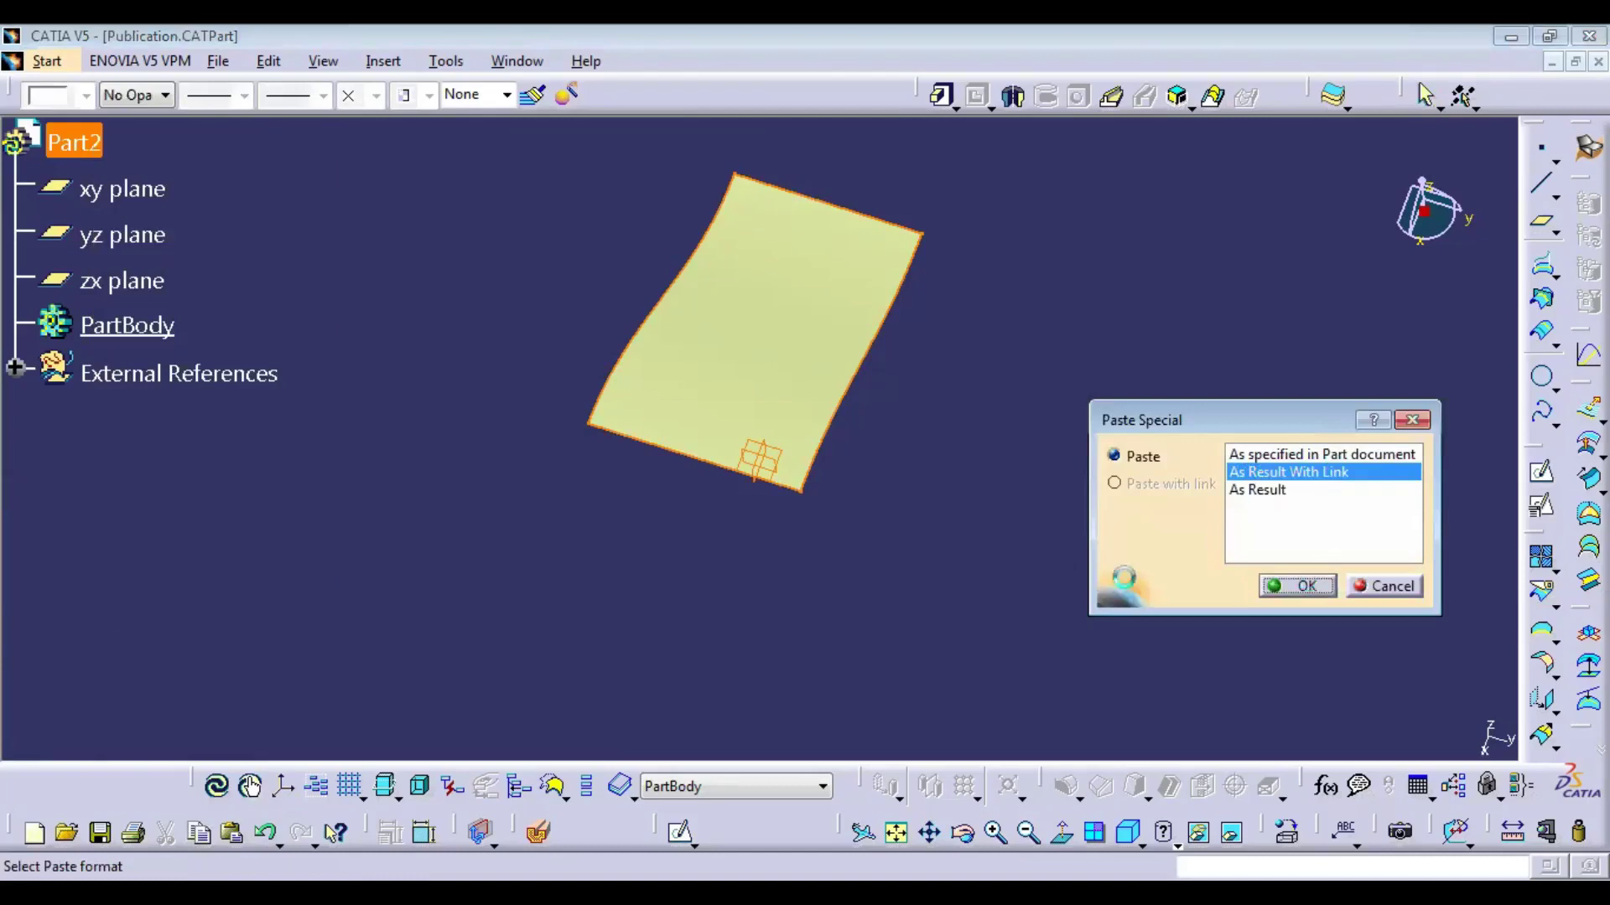
{"action": "key", "text": "Return"}
Step: Insert a geometrical set under Part2 and create a 5 mm offset of the linked Surface.2 in it
{"action": "middle_click_drag", "start_coordinate": [841, 520], "coordinate": [790, 581]}
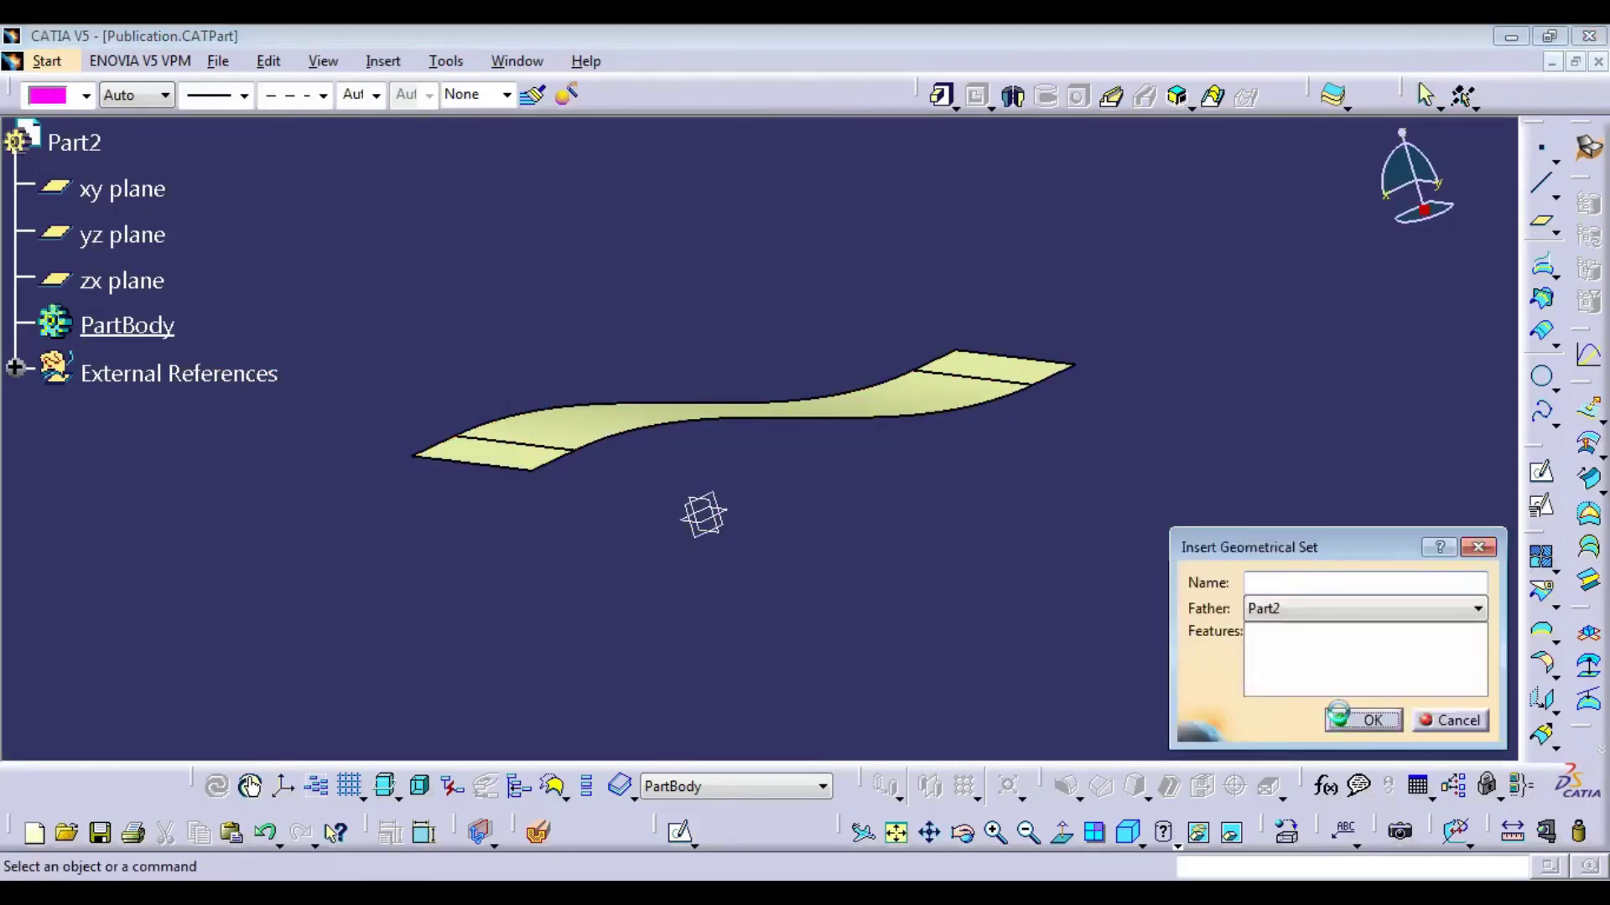
{"action": "left_click", "coordinate": [1354, 719]}
{"action": "left_click", "coordinate": [1587, 442]}
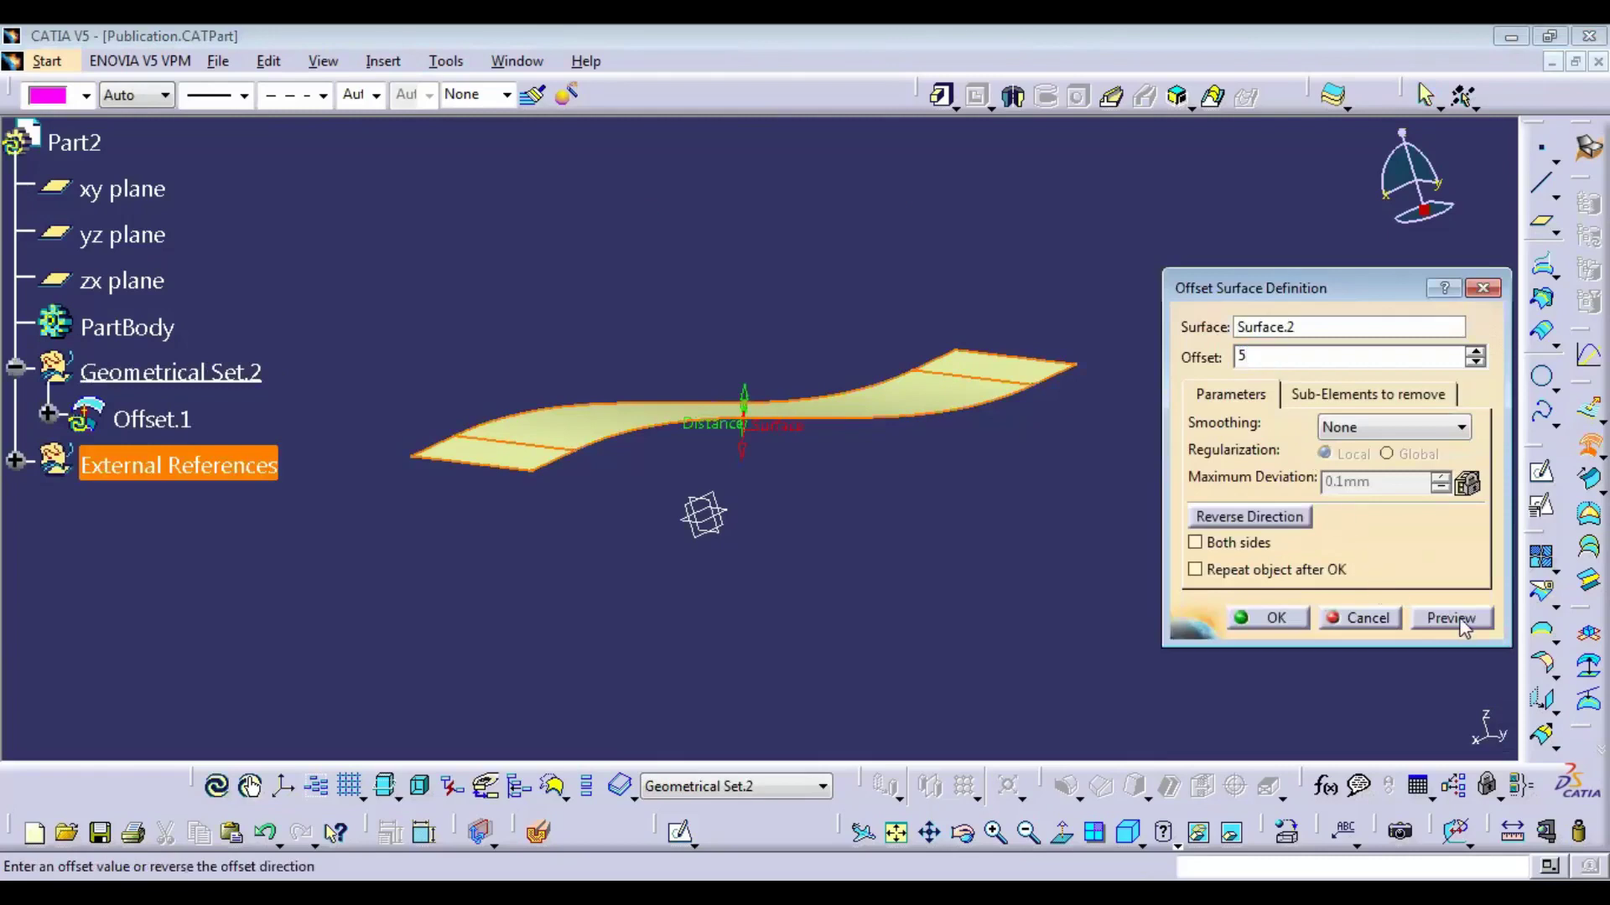
{"action": "left_click", "coordinate": [1459, 620]}
{"action": "left_click", "coordinate": [1240, 620]}
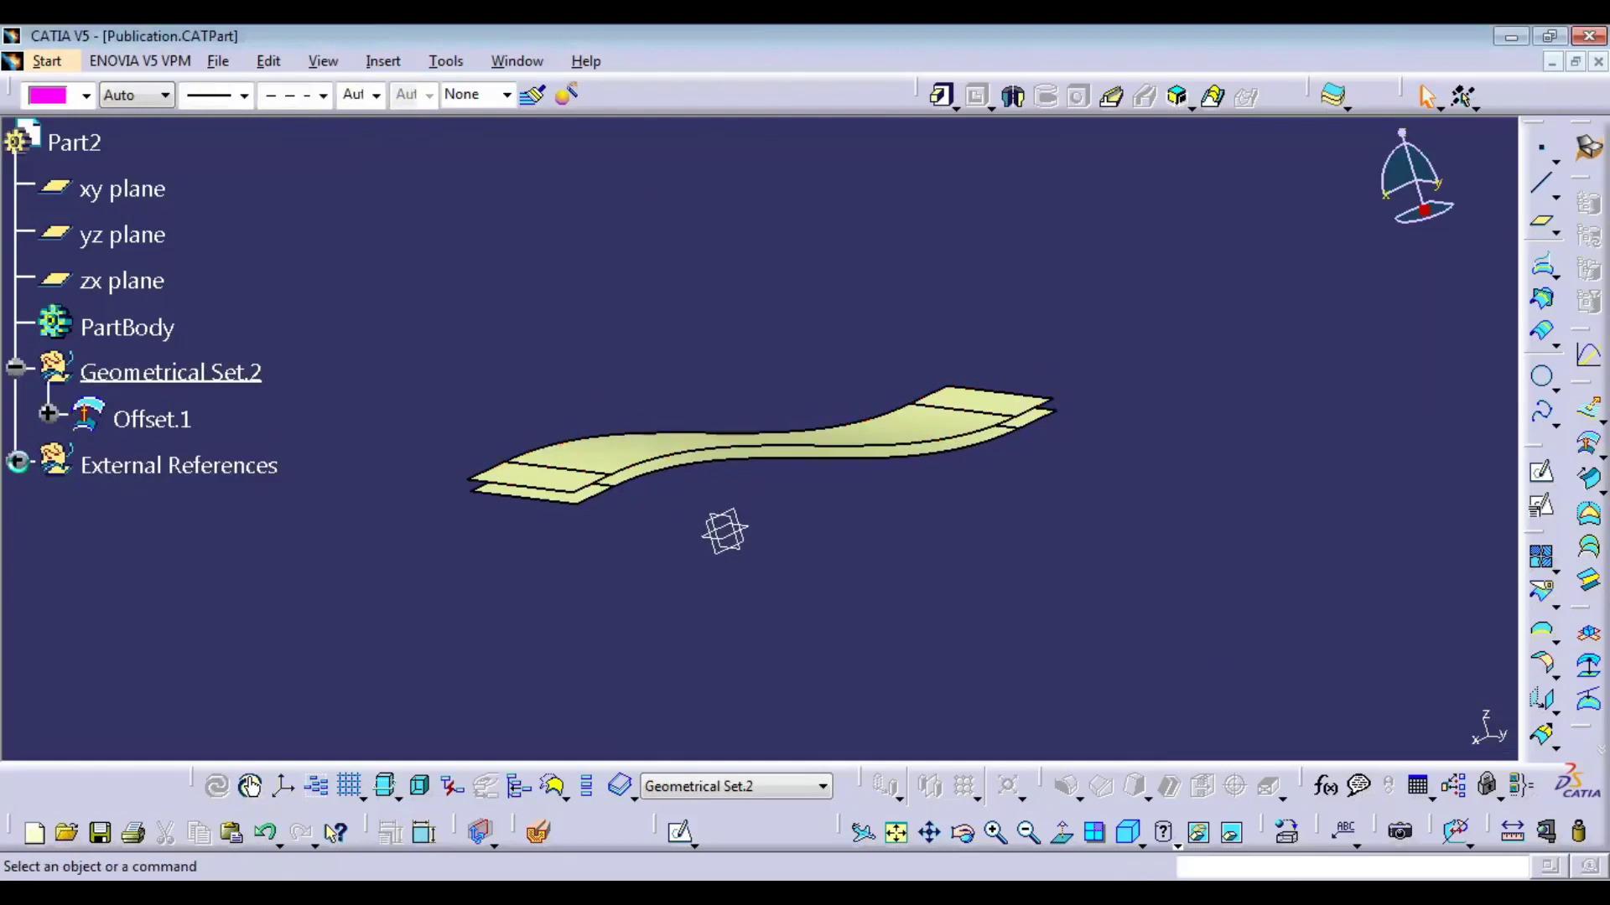
Step: Expand External References and colour the linked Surface.2 magenta
{"action": "left_click", "coordinate": [15, 460]}
{"action": "left_click", "coordinate": [184, 558]}
{"action": "left_click", "coordinate": [85, 95]}
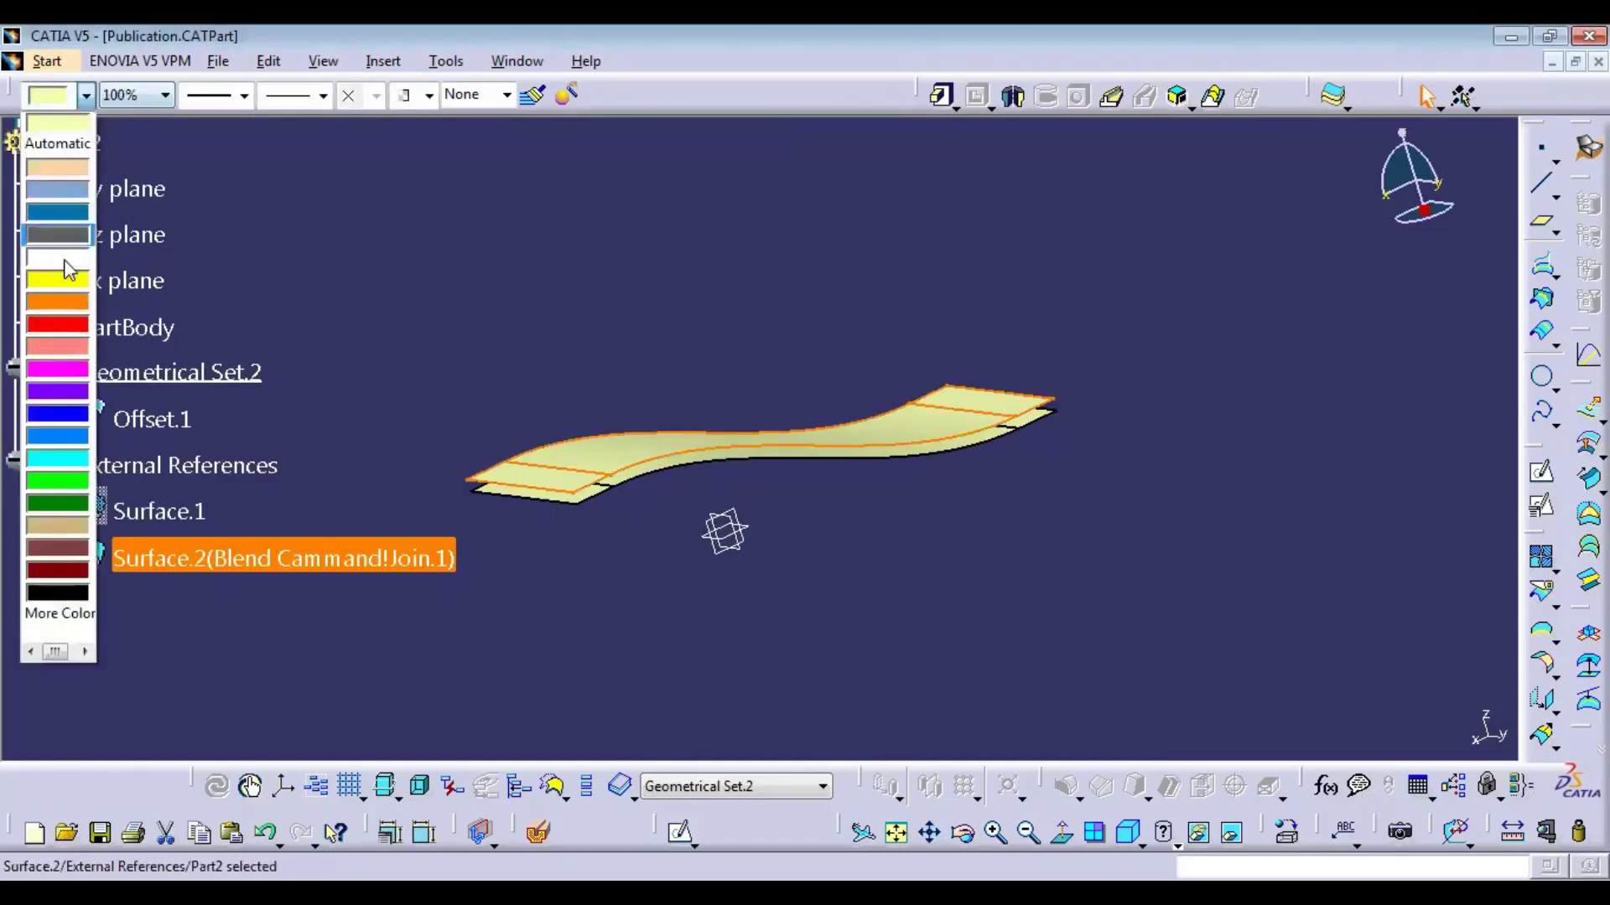
{"action": "left_click", "coordinate": [54, 354]}
{"action": "left_click", "coordinate": [385, 439]}
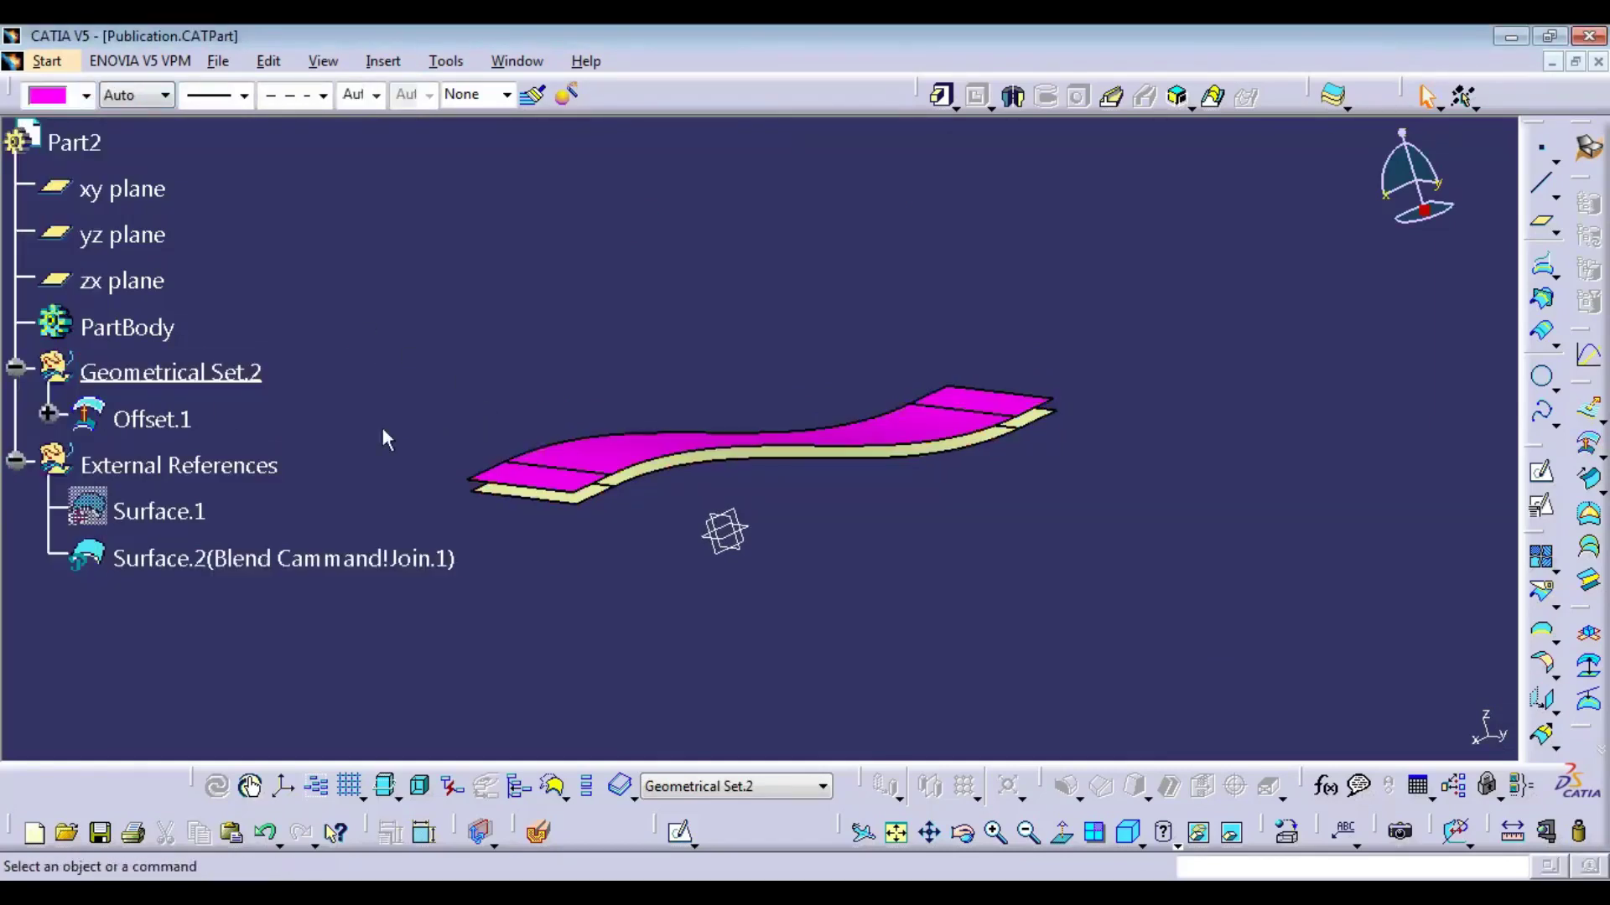
Step: View the offset beside its magenta source surface edge-on and switch back to Blend Cammand.CATPart
{"action": "left_click", "coordinate": [155, 427]}
{"action": "mouse_move", "coordinate": [687, 524]}
{"action": "middle_mouse_down"}
{"action": "mouse_move", "coordinate": [596, 478]}
{"action": "mouse_move", "coordinate": [546, 489]}
{"action": "mouse_move", "coordinate": [558, 495]}
{"action": "middle_mouse_up"}
{"action": "left_click", "coordinate": [420, 234]}
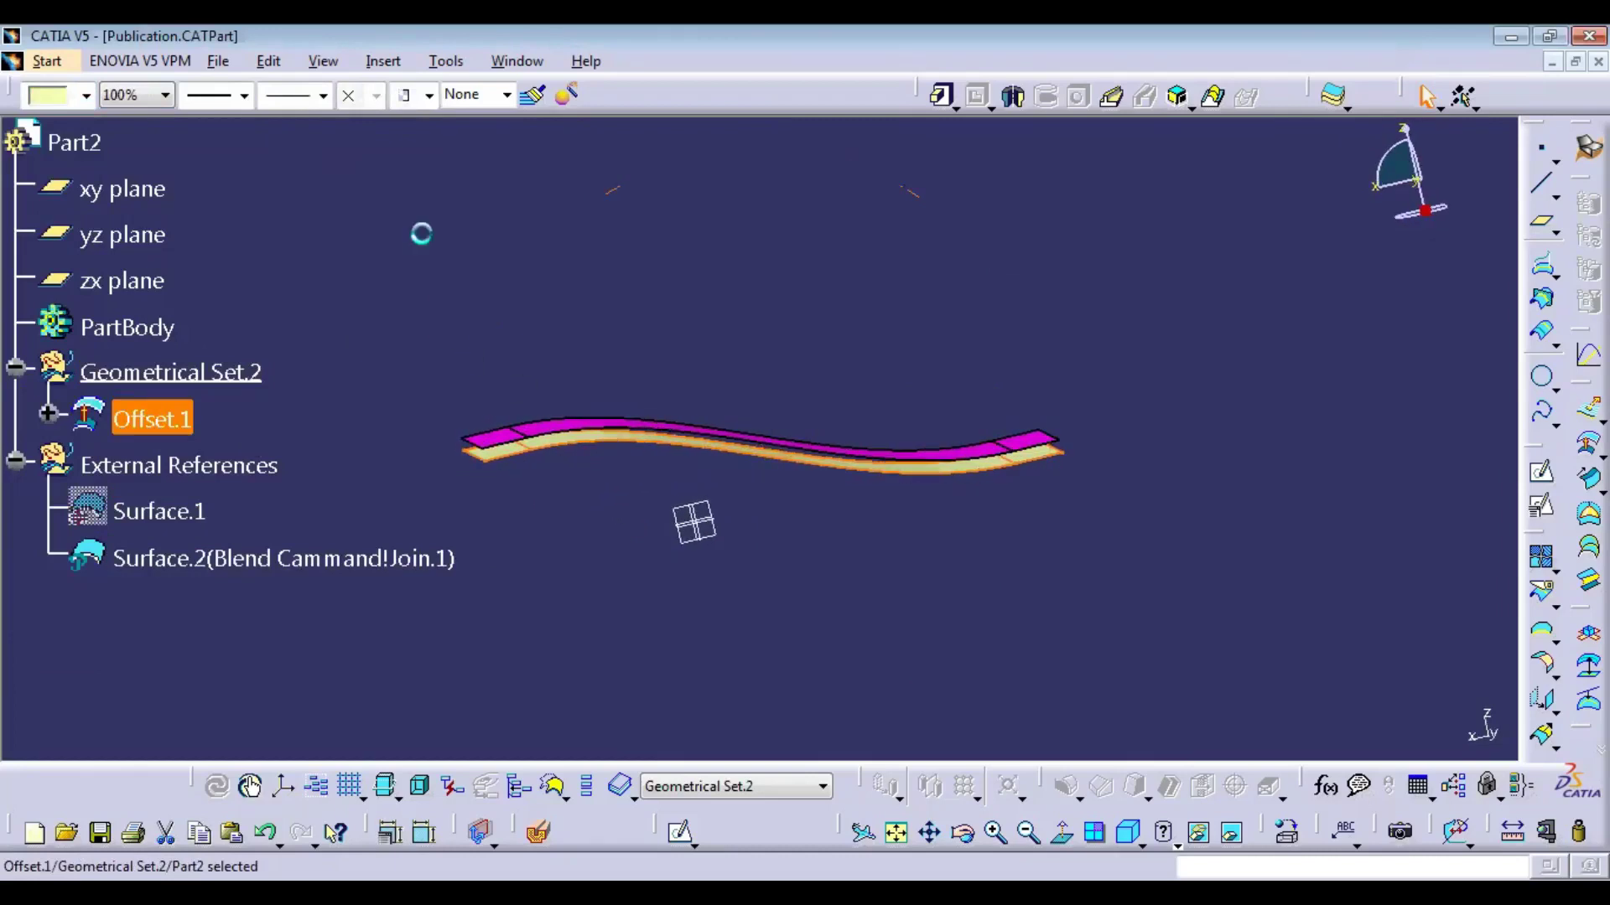
{"action": "left_click", "coordinate": [518, 64]}
{"action": "left_click", "coordinate": [587, 217]}
Step: Set the lengths of the blend's controlling points Point.1 and Point.2 to 10 mm each
{"action": "left_click", "coordinate": [988, 520]}
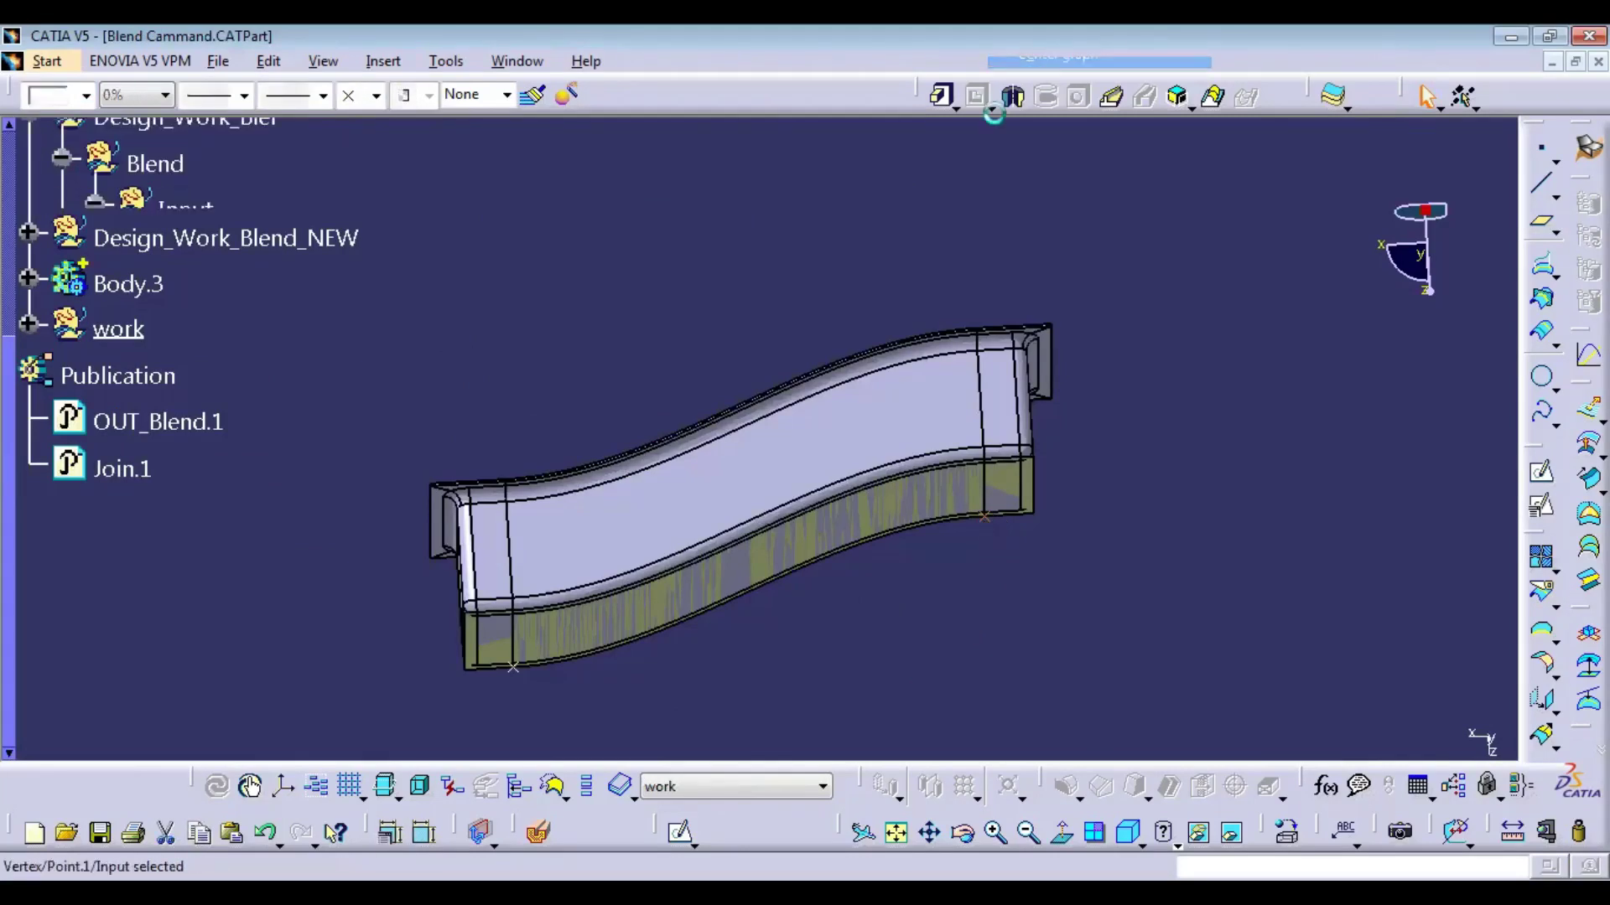
{"action": "double_click", "coordinate": [327, 479]}
{"action": "type", "text": "10"}
{"action": "key", "text": "Return"}
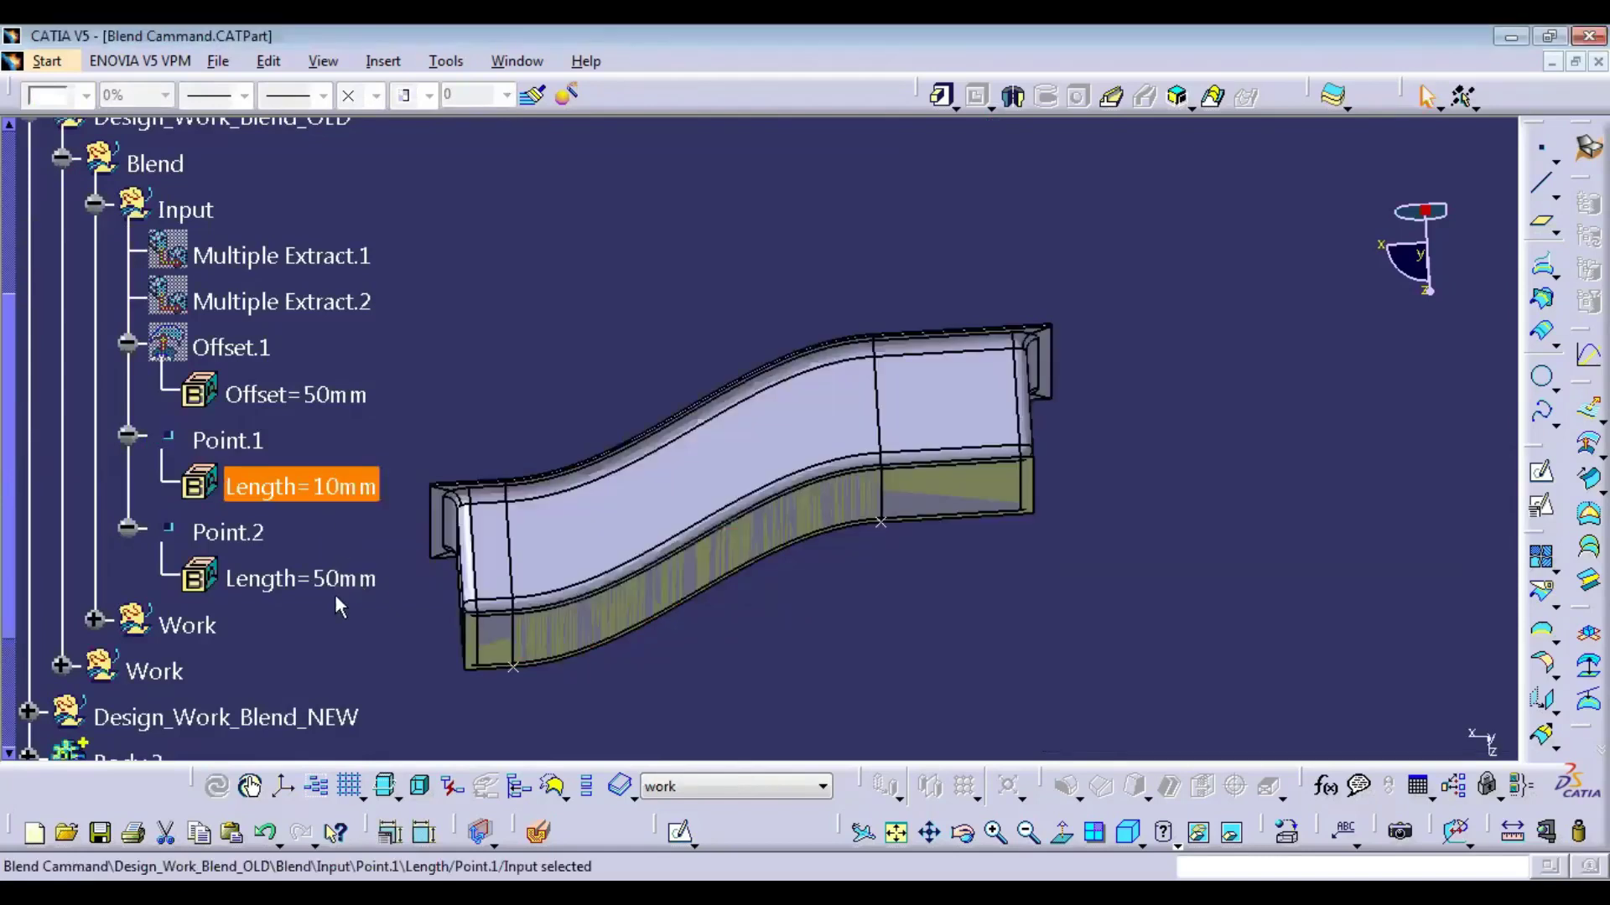
{"action": "double_click", "coordinate": [335, 583]}
{"action": "type", "text": "1"}
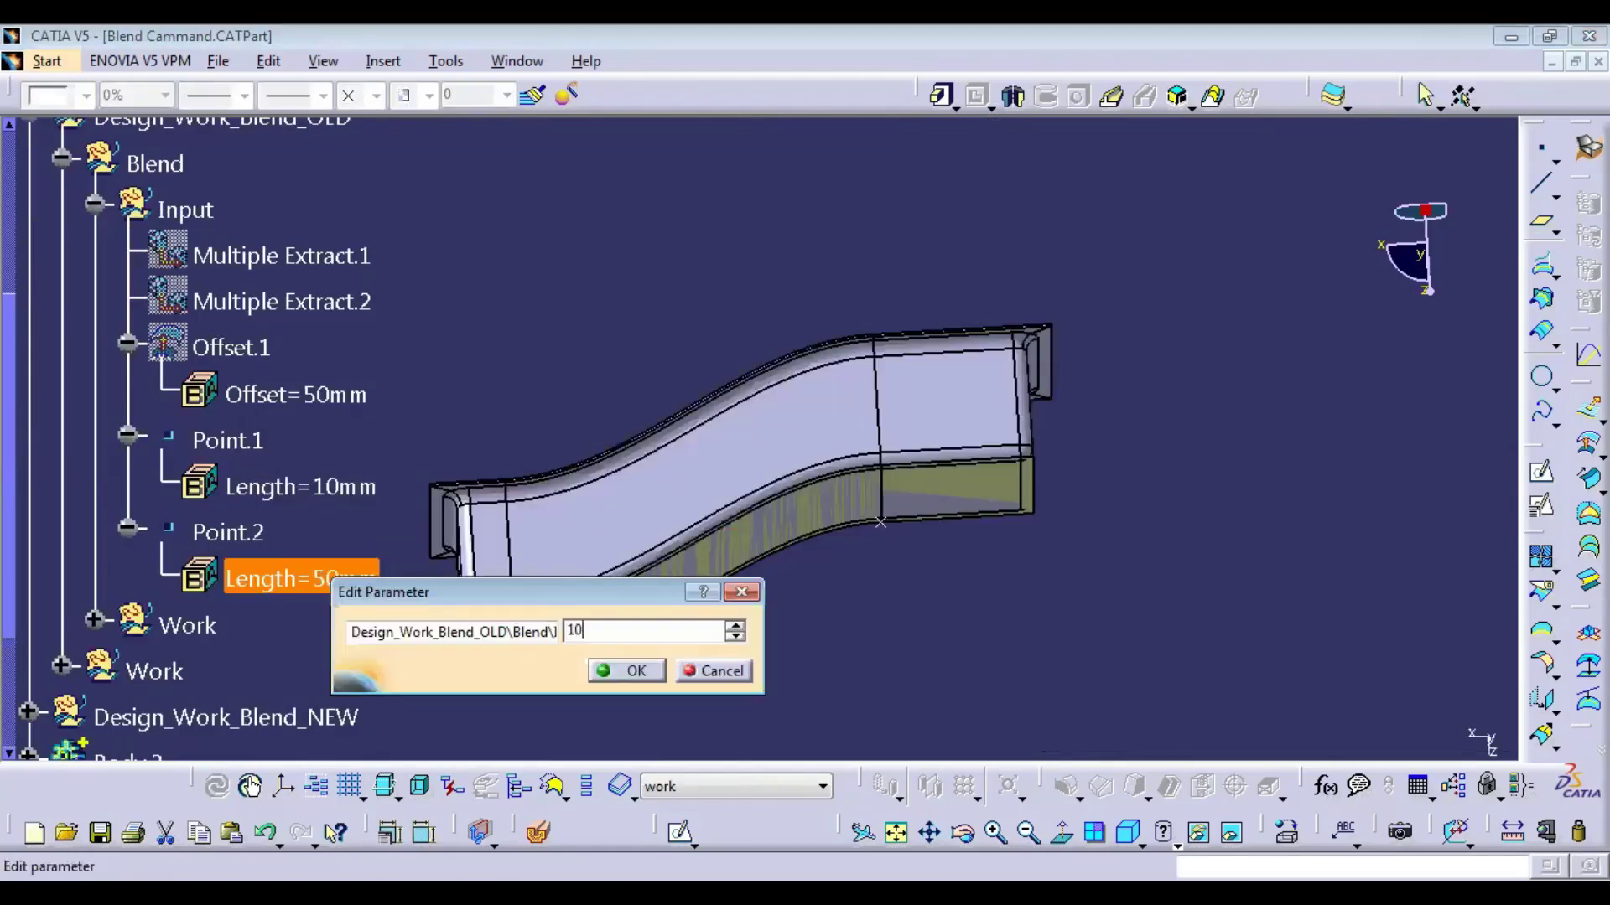
{"action": "type", "text": "0"}
{"action": "key", "text": "Return"}
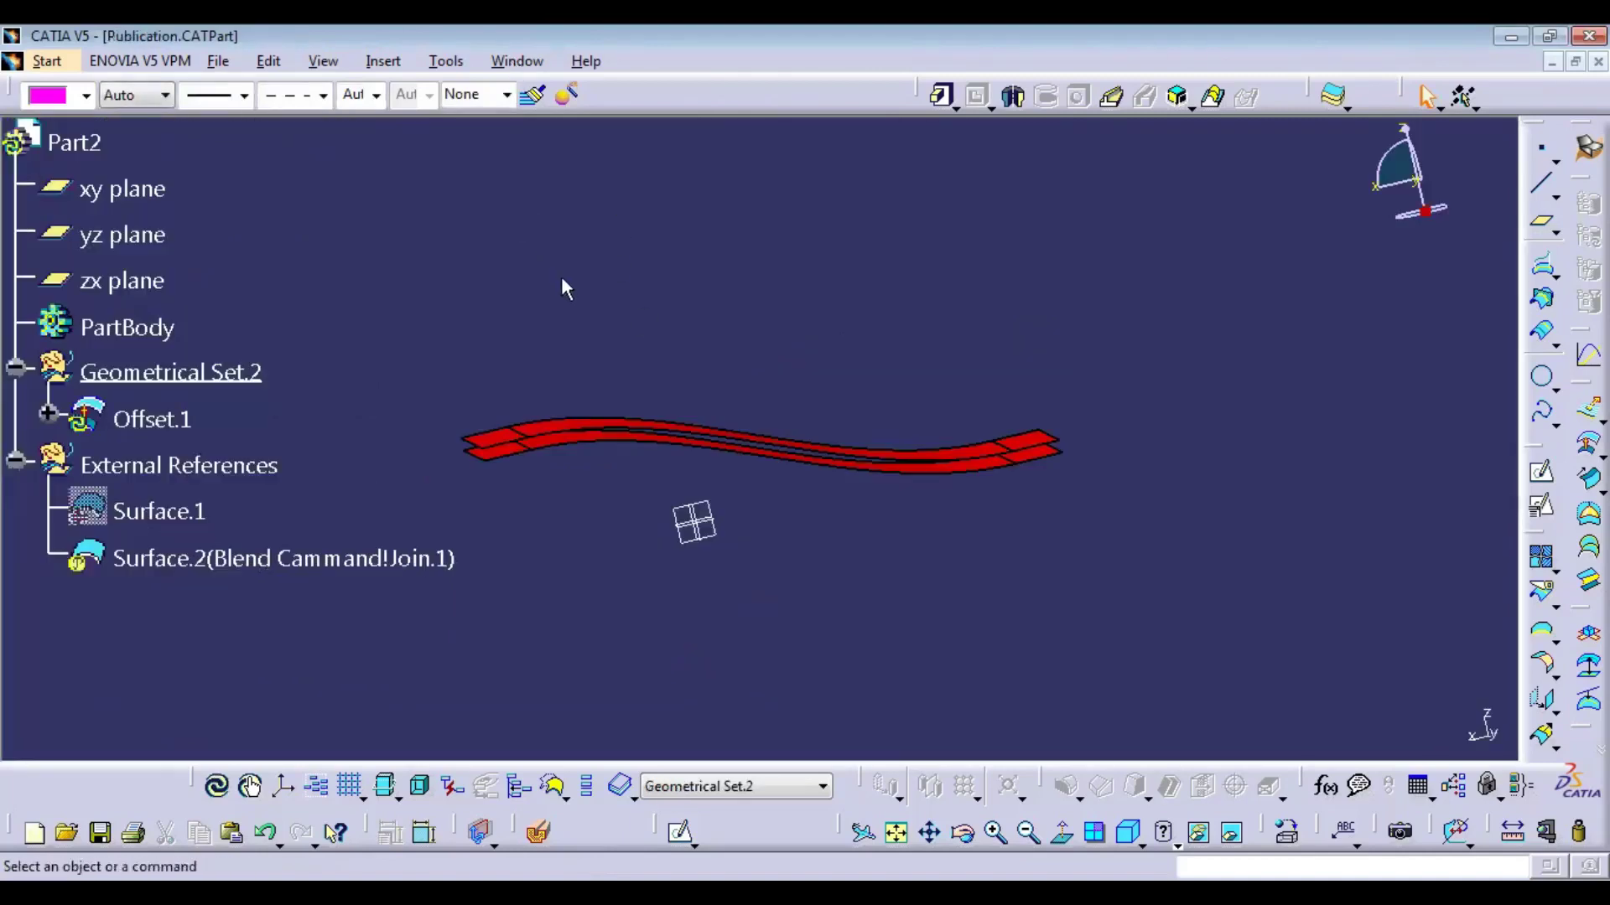
Step: Update Offset.1 in Publication.CATPart so it follows the changed source surface
{"action": "left_click", "coordinate": [182, 421]}
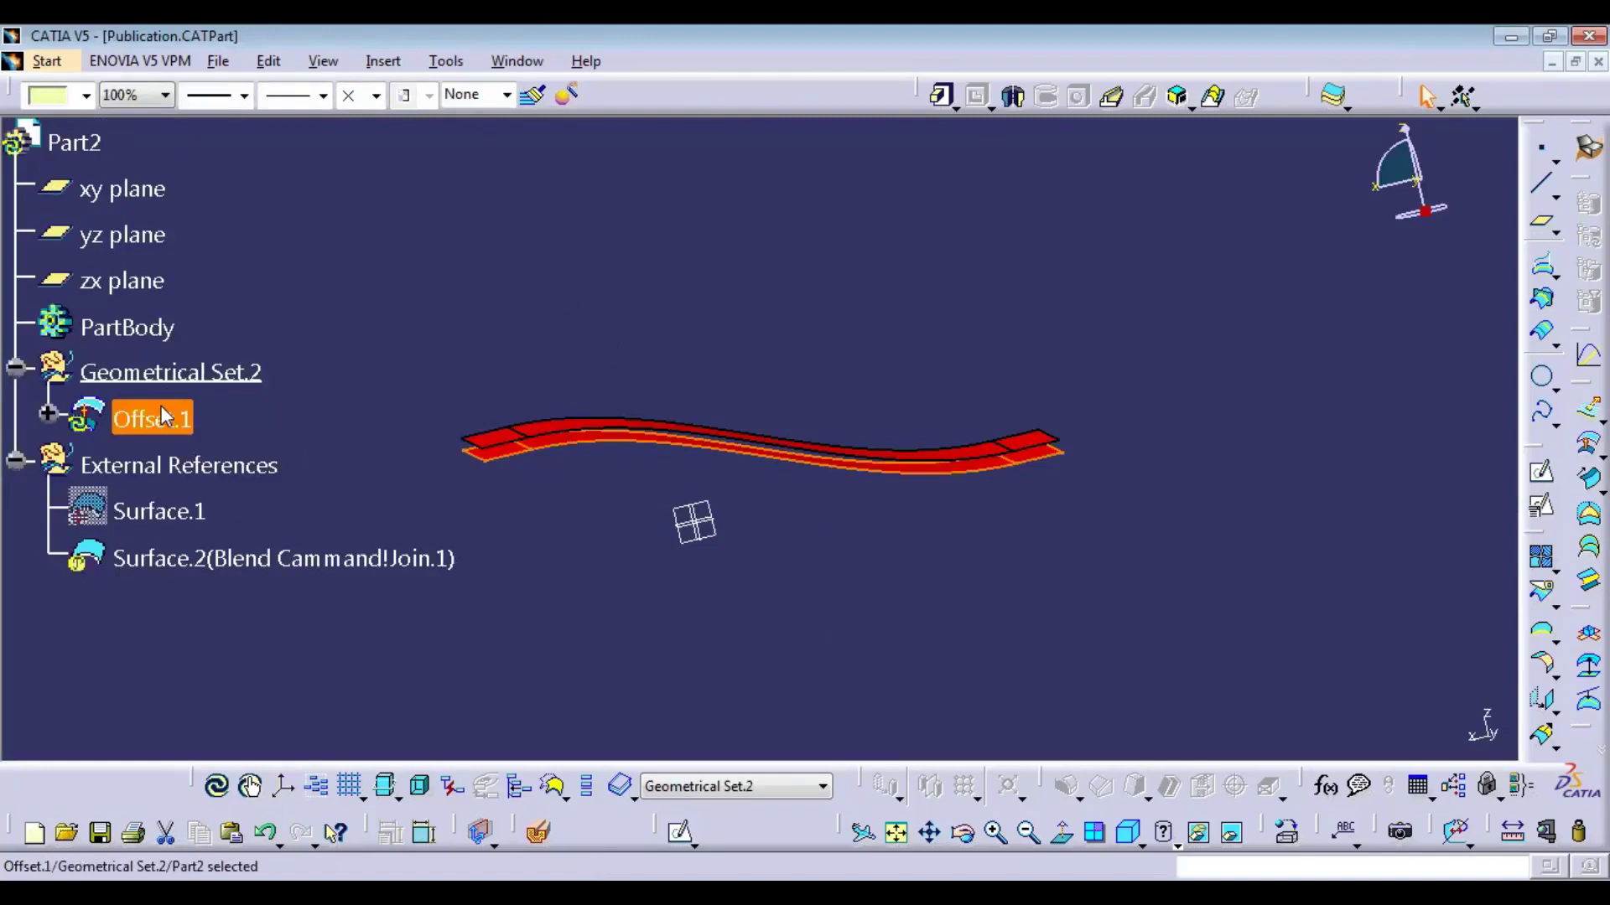
{"action": "right_click", "coordinate": [161, 408]}
{"action": "left_click", "coordinate": [173, 414]}
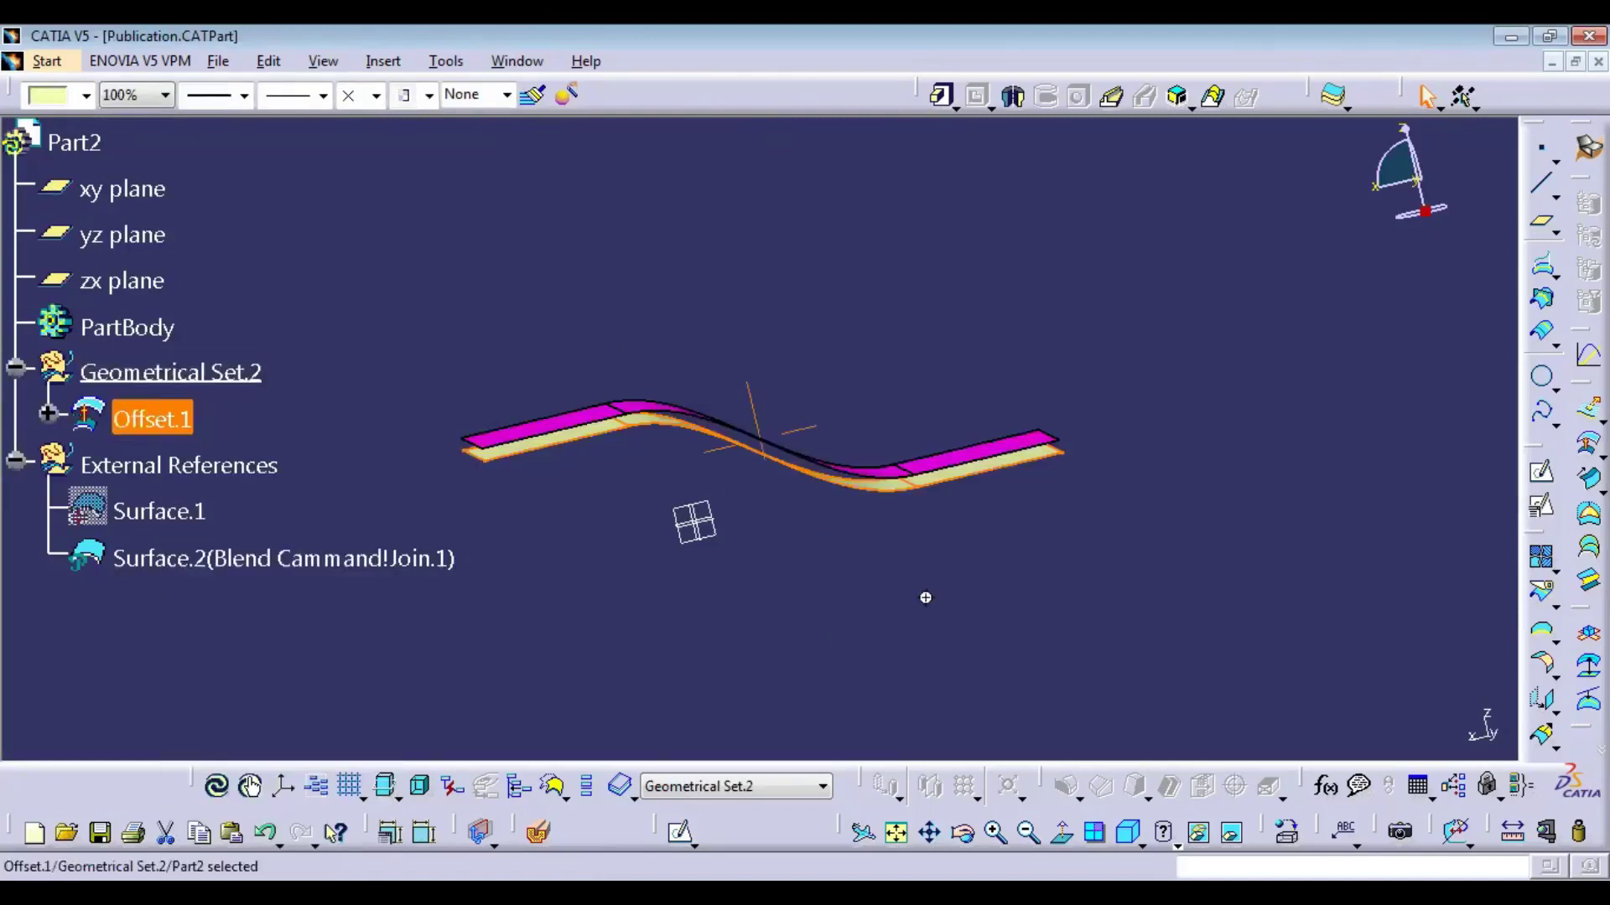
Step: Compare the updated Offset.1 edge-on with its linked Surface.2 and return to Blend Cammand.CATPart
{"action": "middle_click_drag", "start_coordinate": [927, 594], "coordinate": [673, 468]}
{"action": "left_click", "coordinate": [674, 467]}
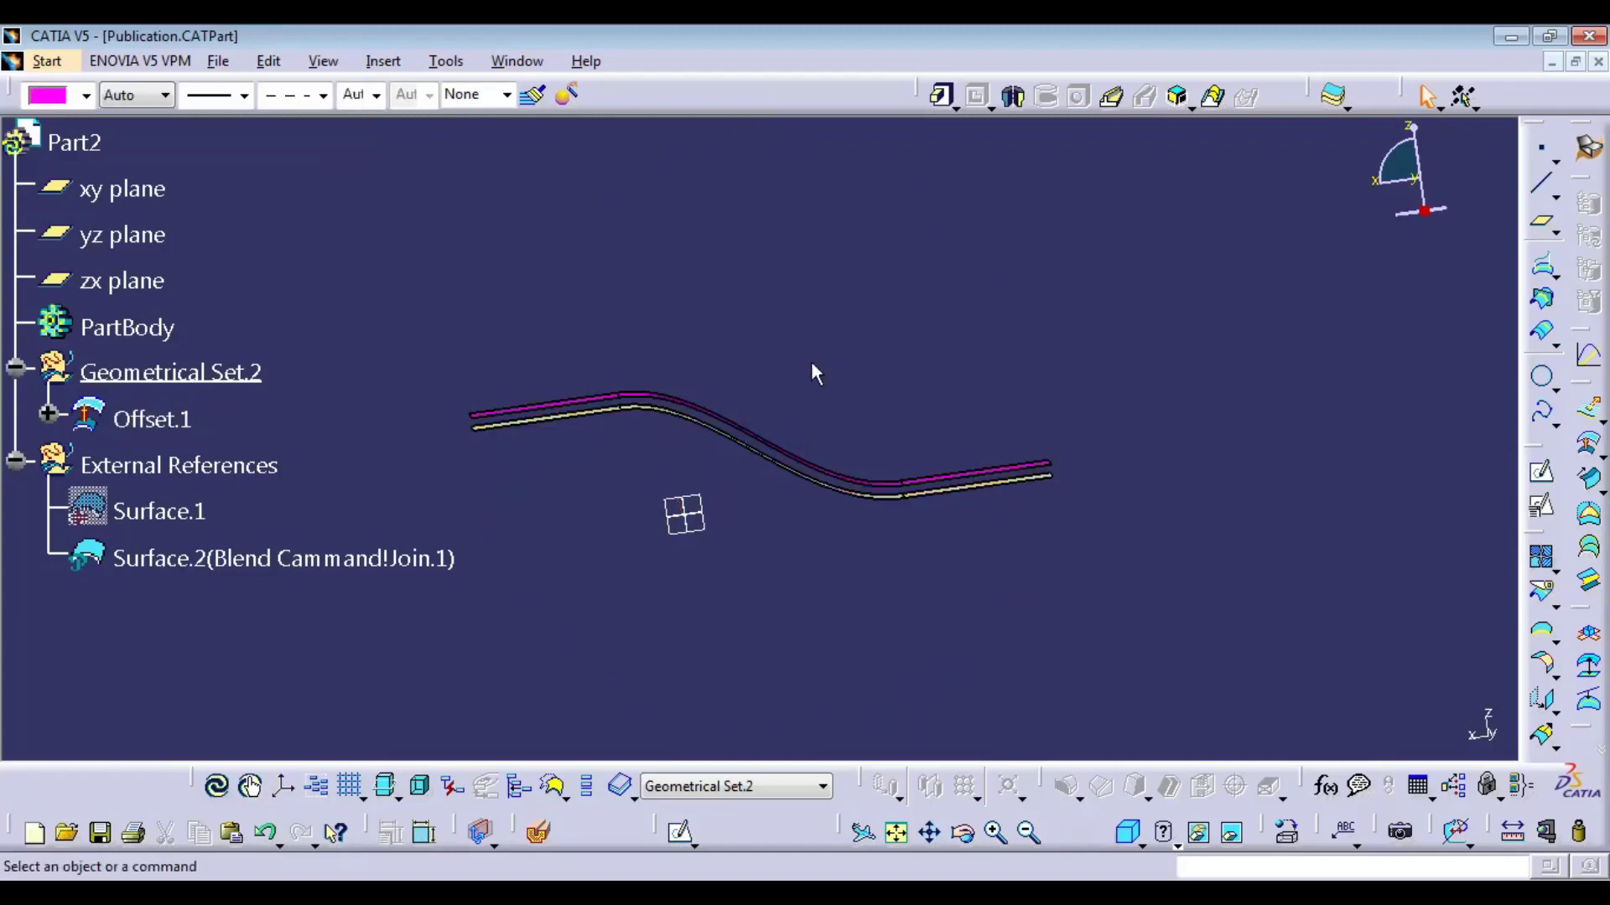
{"action": "left_click", "coordinate": [224, 411]}
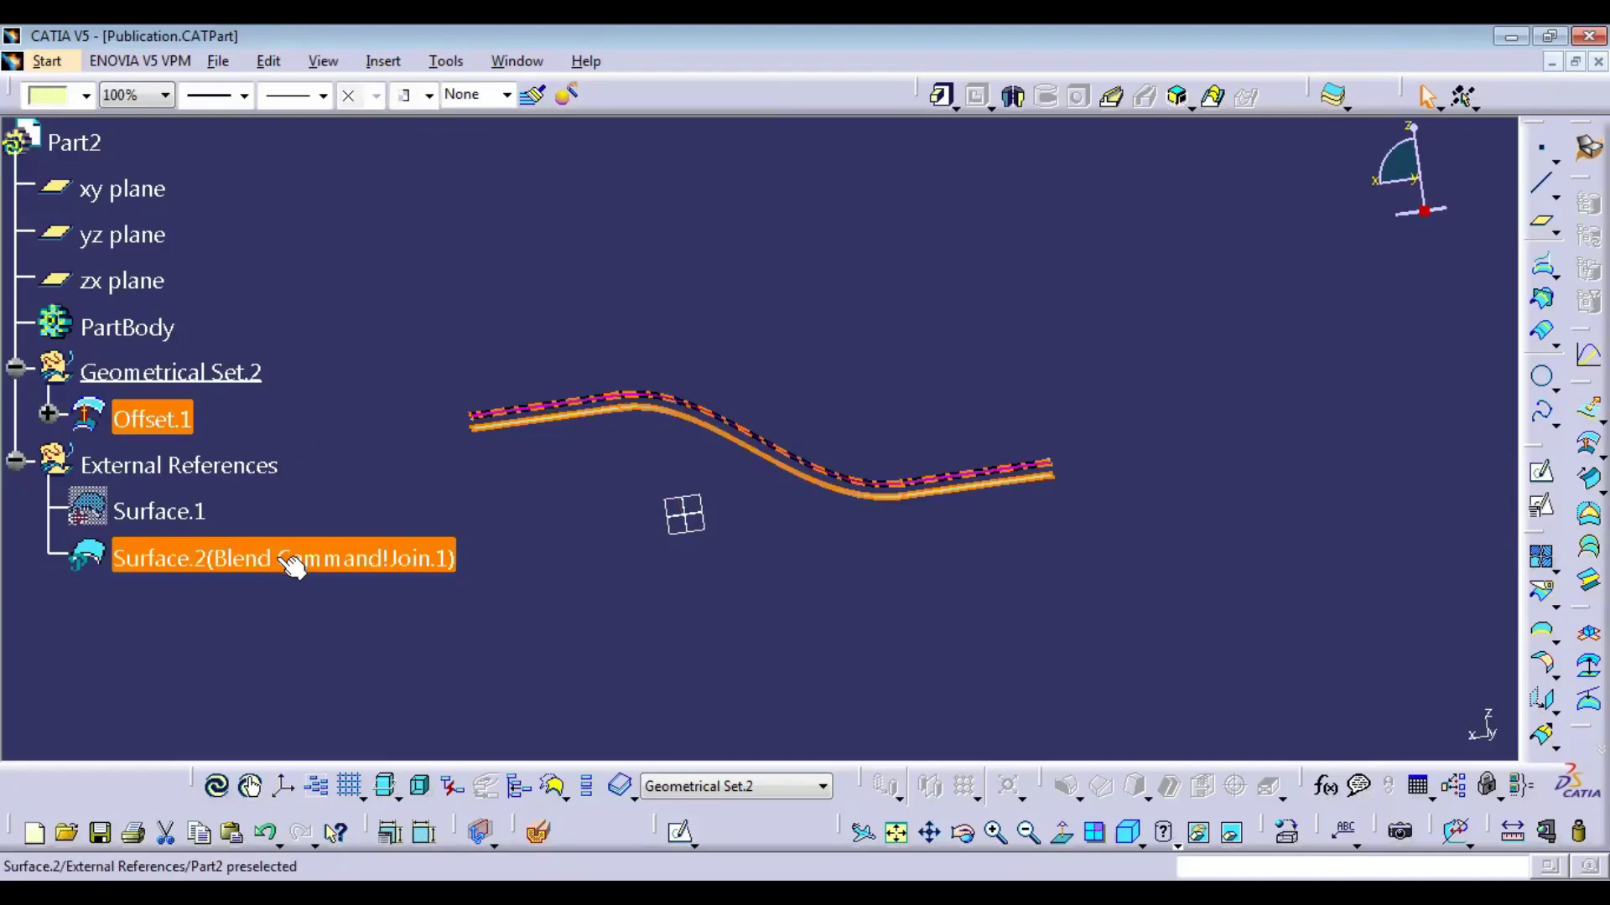
{"action": "key", "text": "alt+w"}
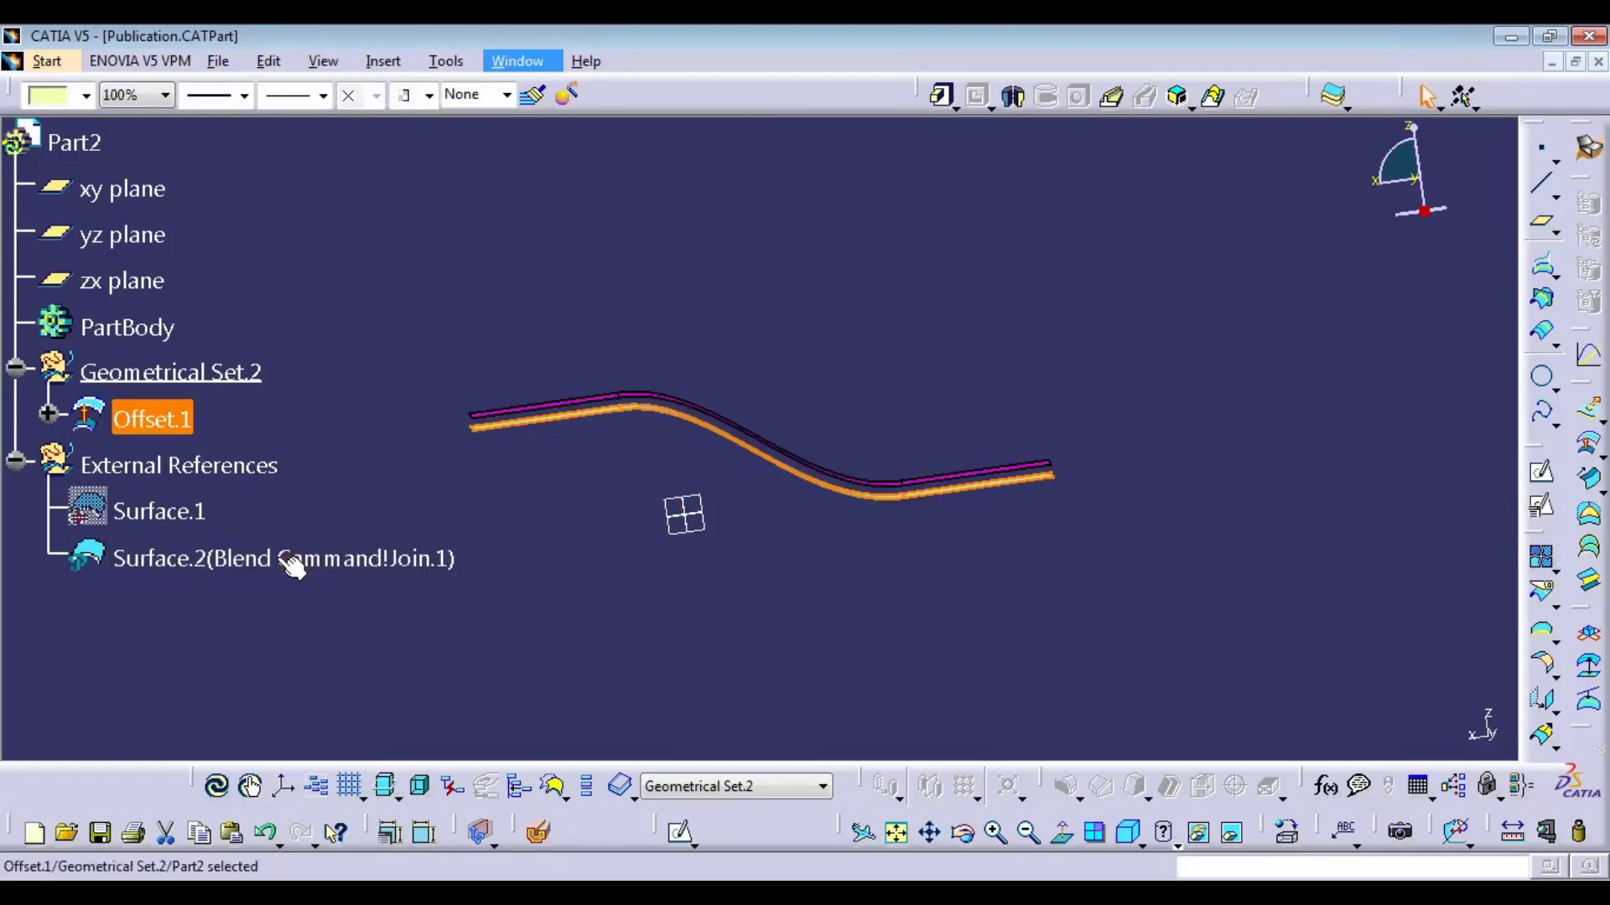
{"action": "left_click", "coordinate": [522, 215]}
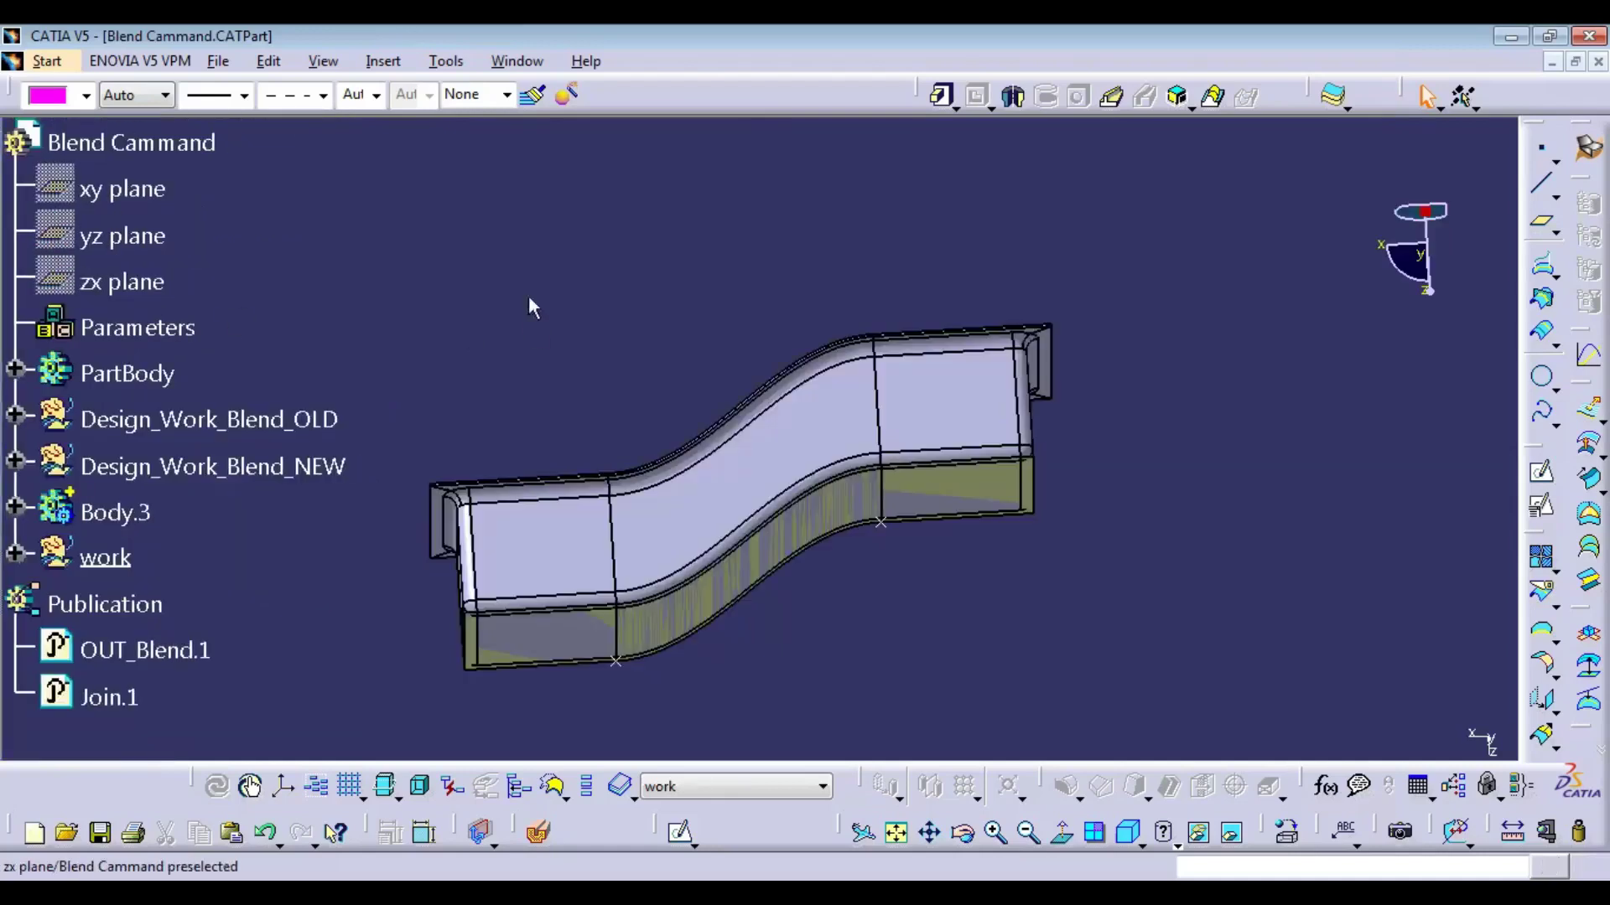
Step: Locate the Publication command without starting it and inspect the reshaped part from its open side
{"action": "left_click", "coordinate": [446, 62]}
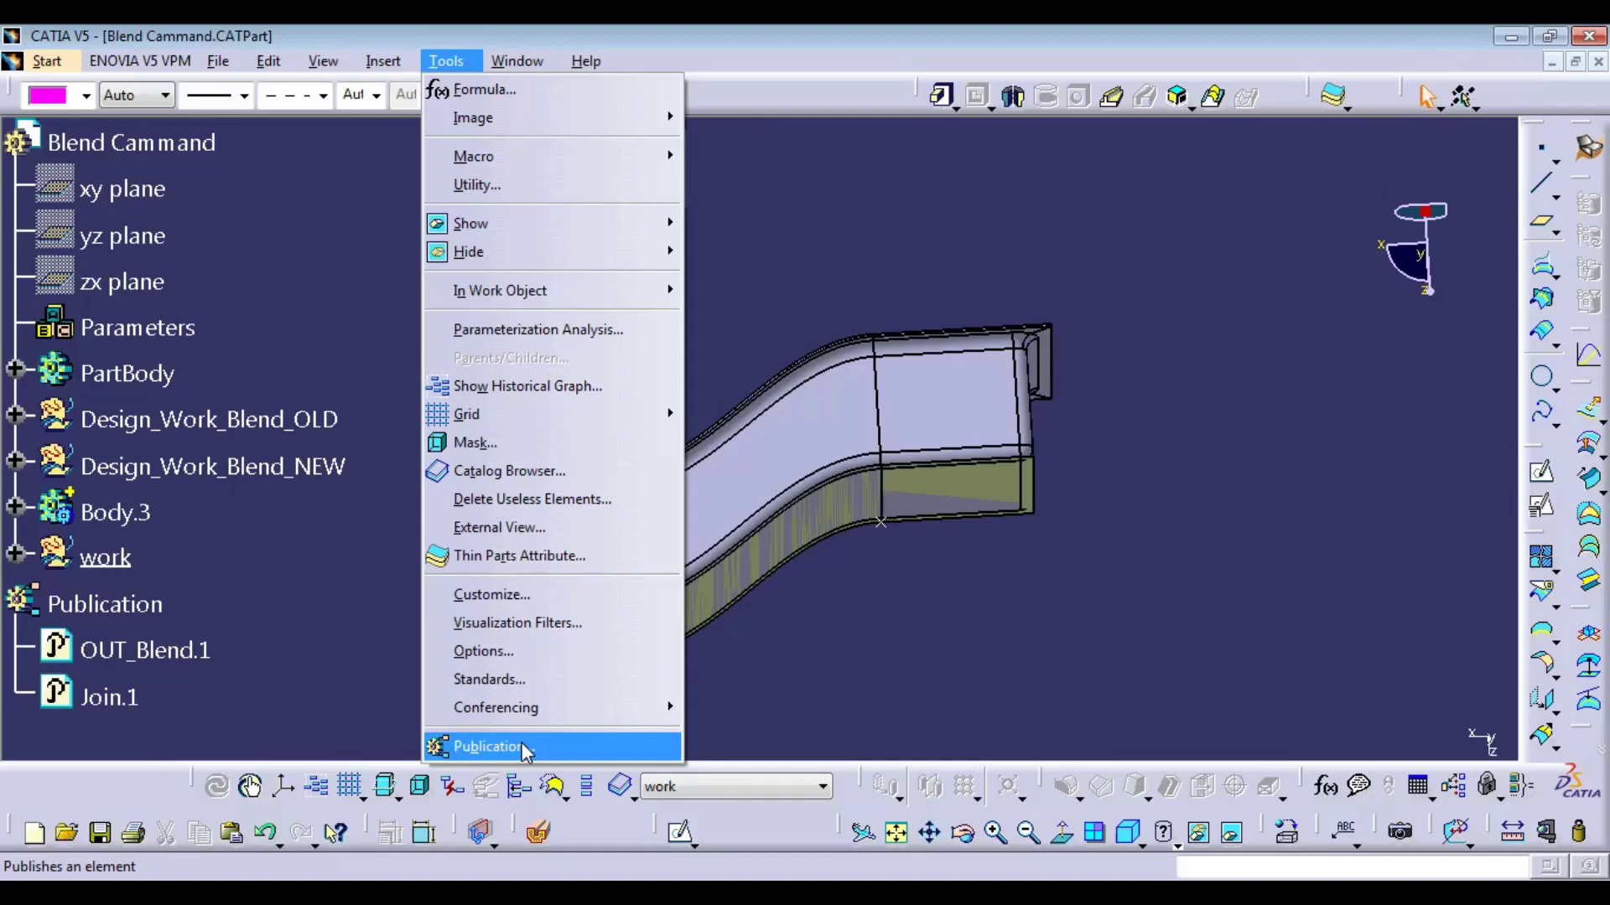
{"action": "left_click", "coordinate": [906, 605]}
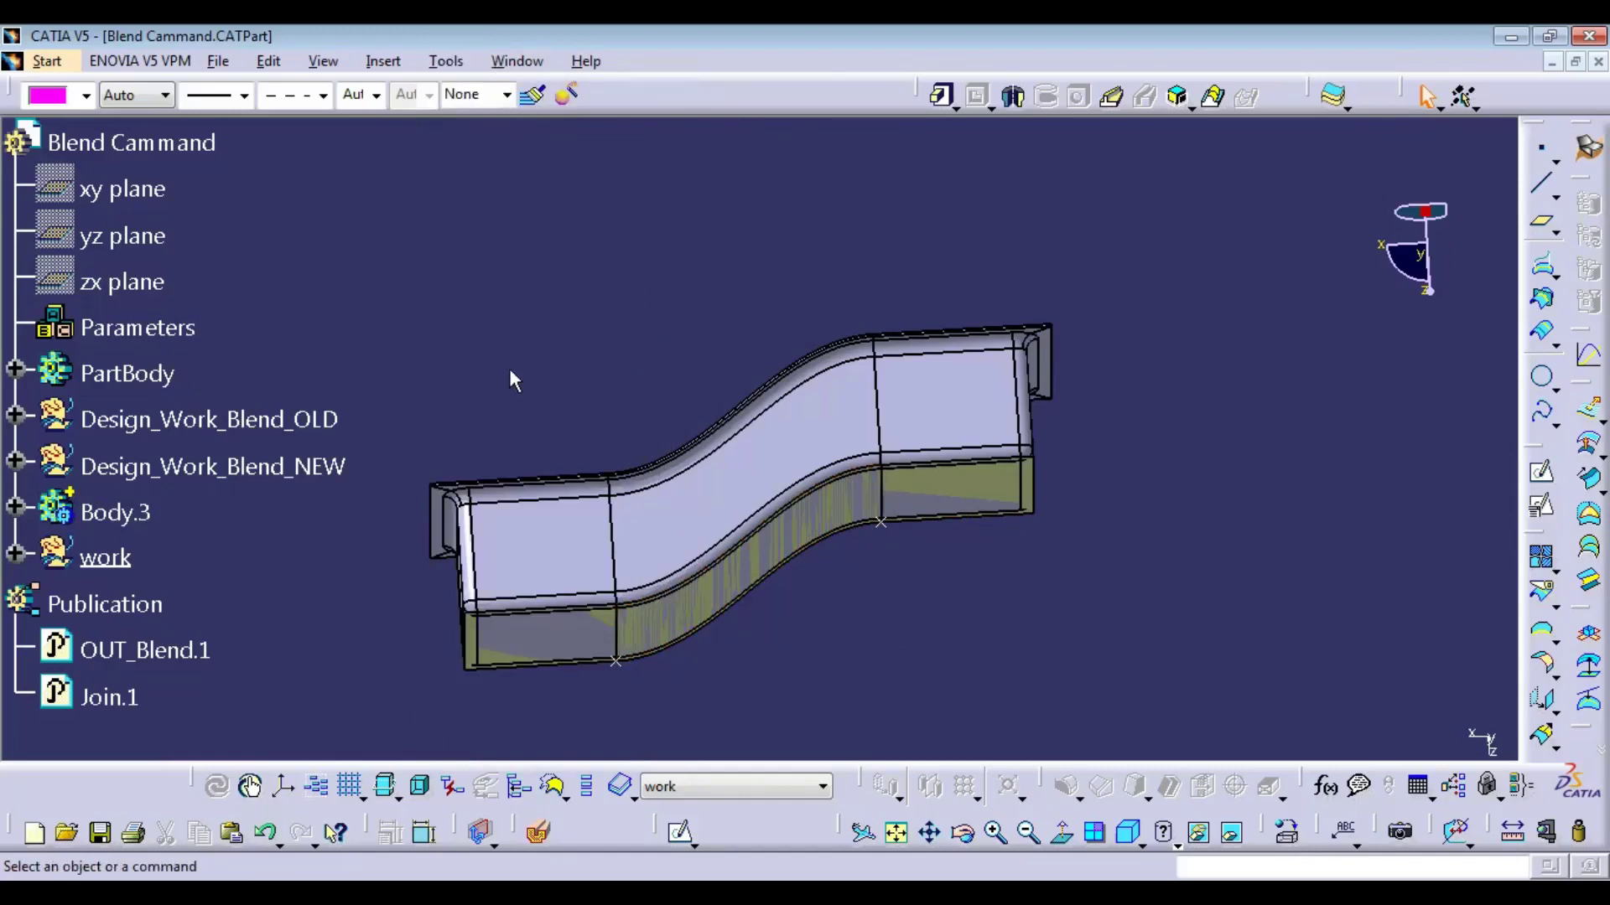
{"action": "middle_click_drag", "start_coordinate": [877, 618], "coordinate": [996, 589]}
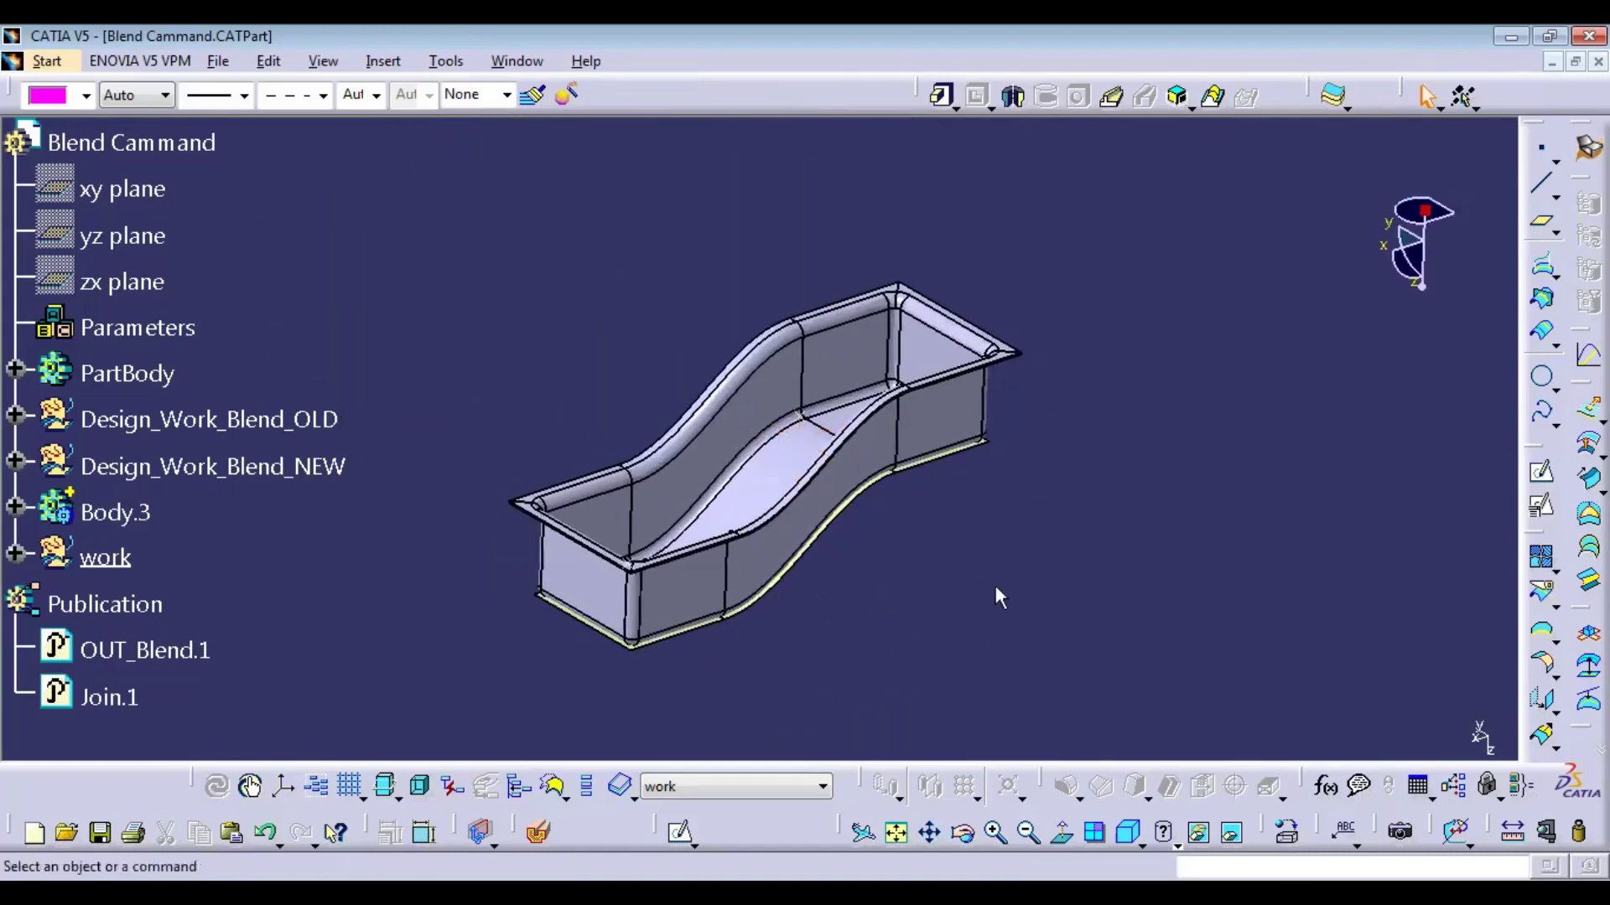